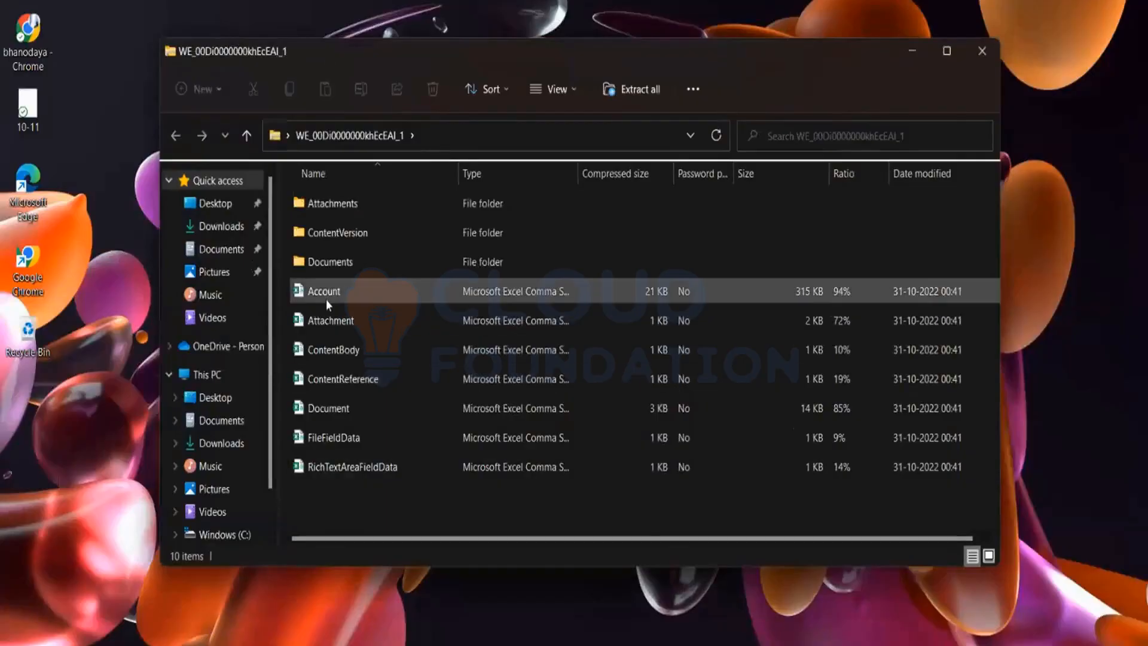
Open the Account CSV file from the WE_00Di0000000khEcEAI_1 export archive to examine its records.
right_click(325, 299)
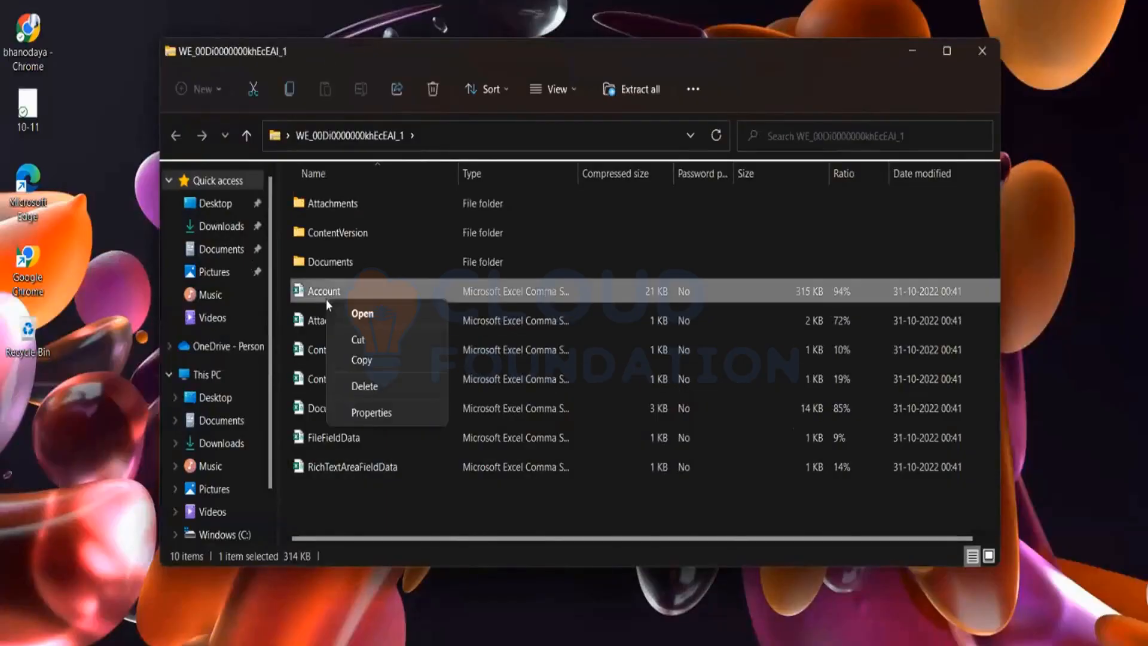
left_click(381, 417)
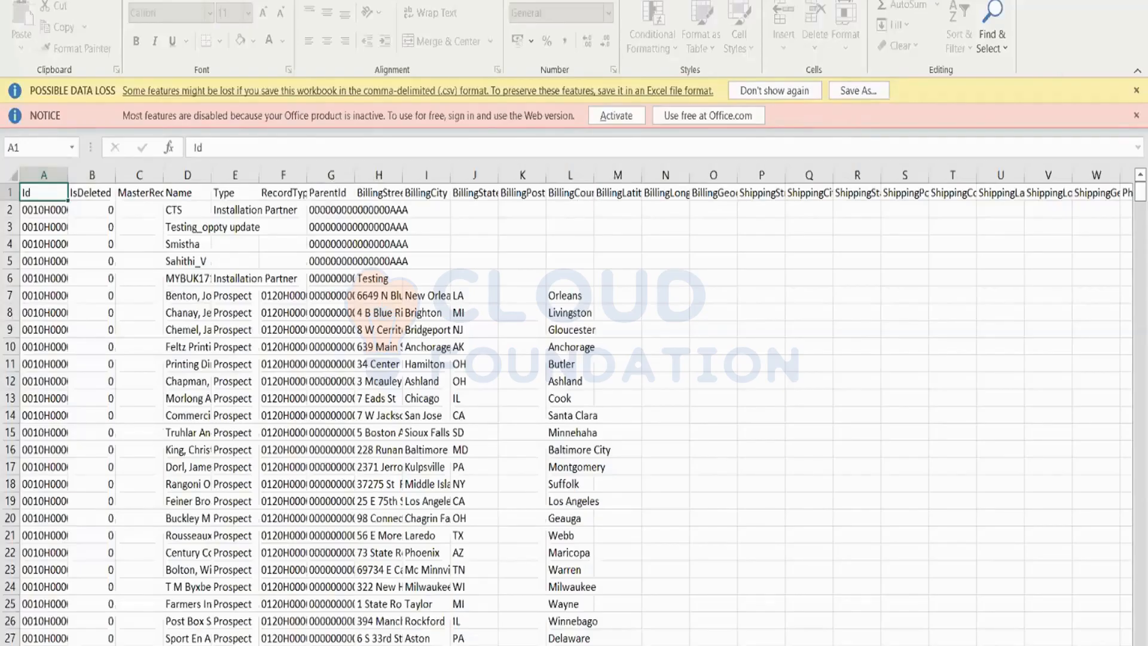
left_click(20, 2)
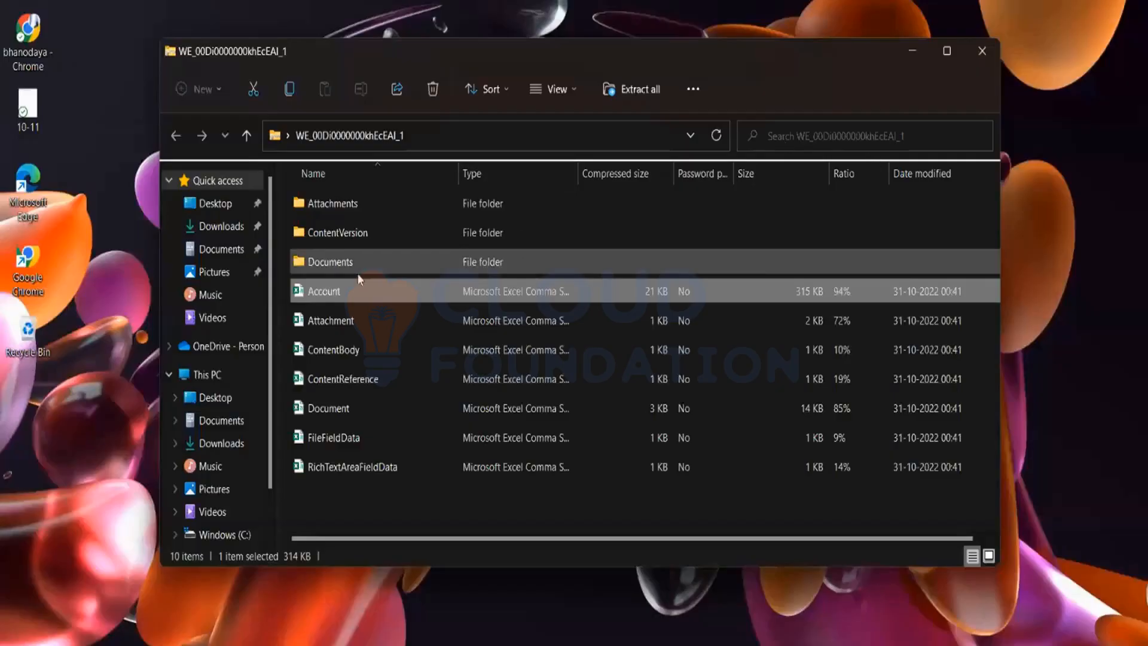
double_click(334, 295)
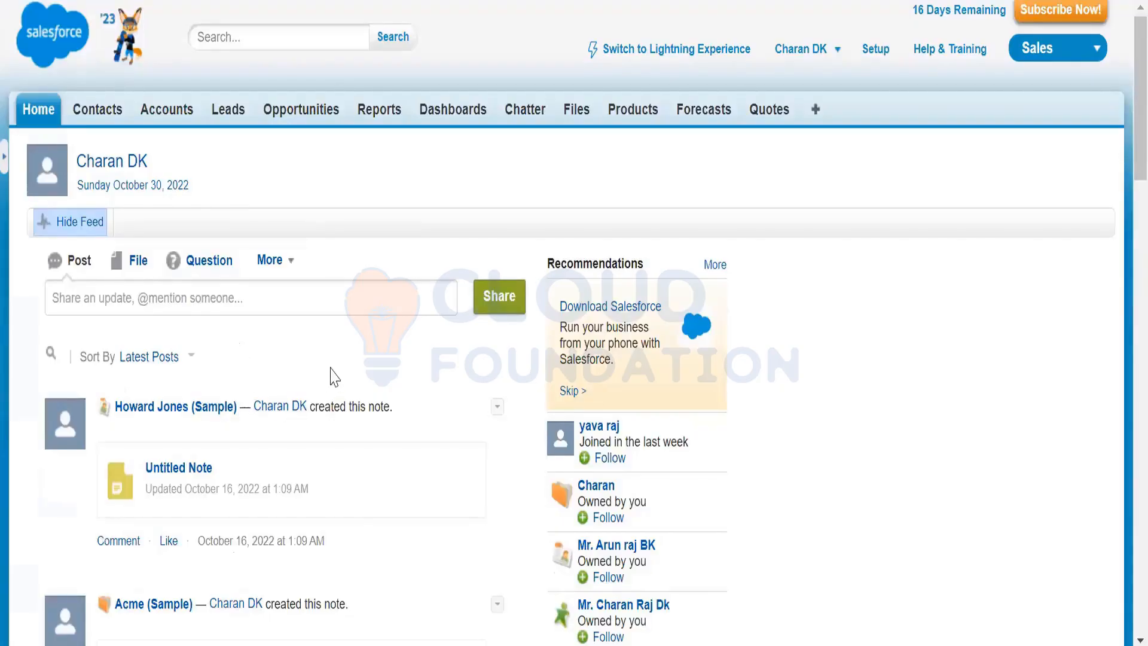
Open the Data Export page under Data Management in Salesforce Setup and begin a manual export.
left_click(877, 61)
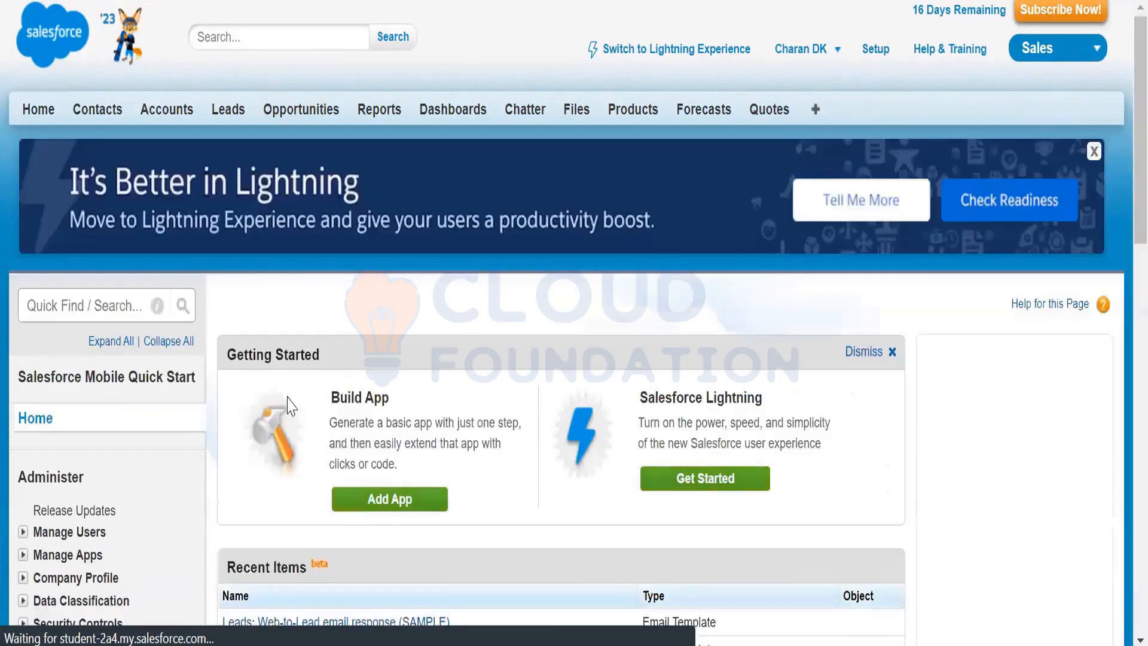
scroll(70, 472, "down", 4)
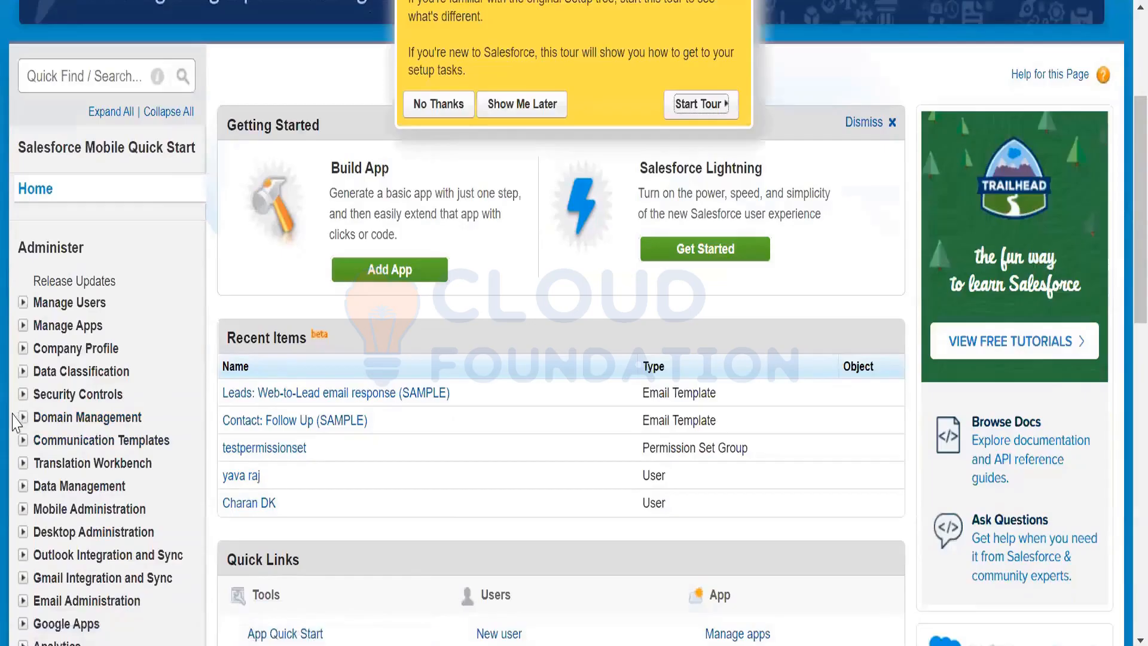
left_click(23, 486)
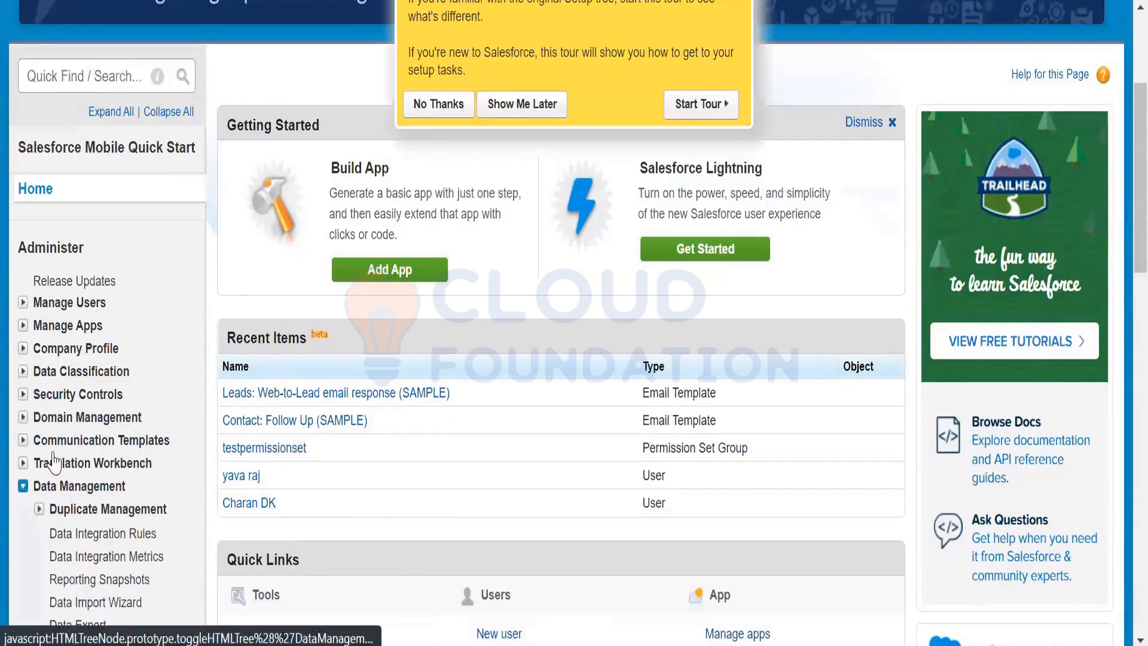
scroll(71, 434, "down", 3)
scroll(71, 434, "down", 2)
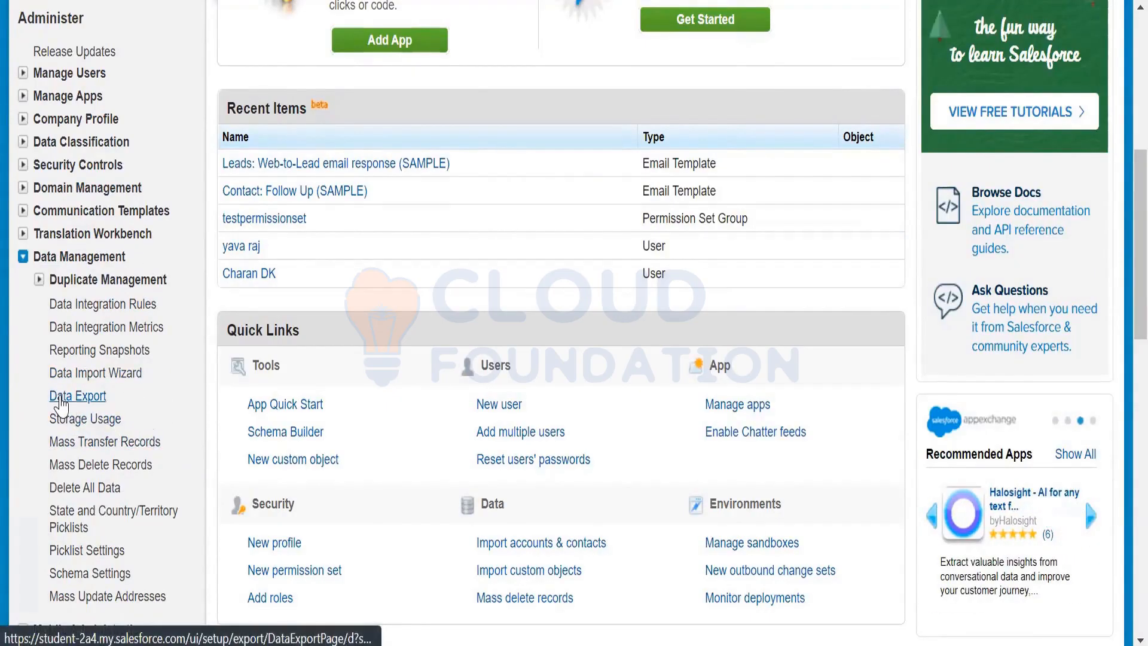
left_click(91, 373)
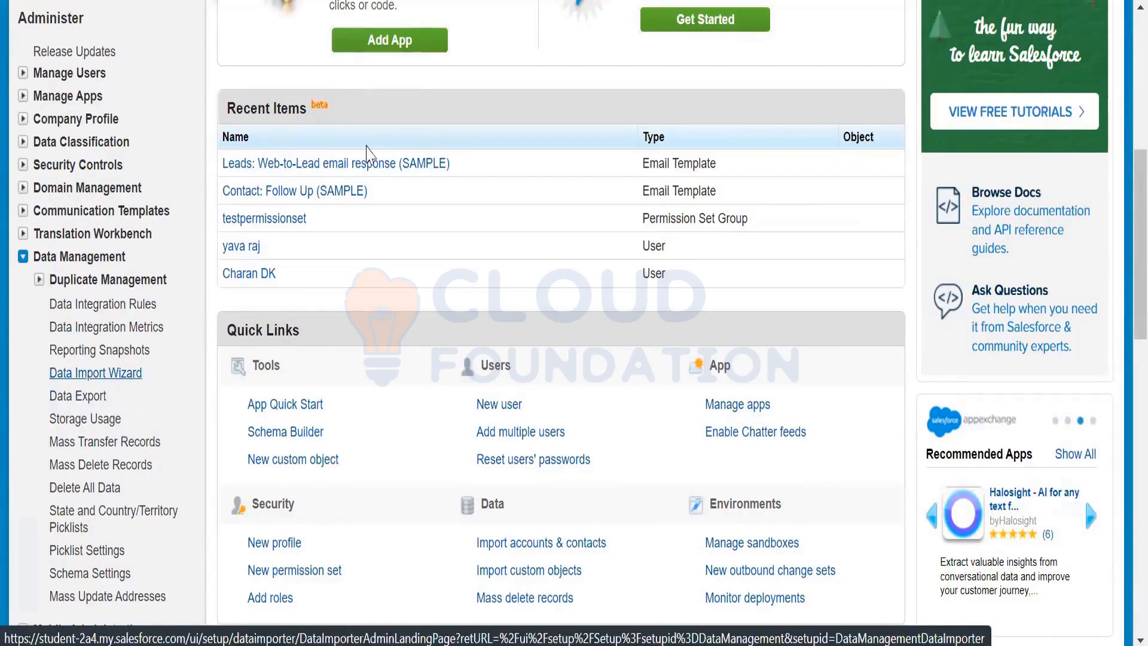
scroll(380, 182, "down", 5)
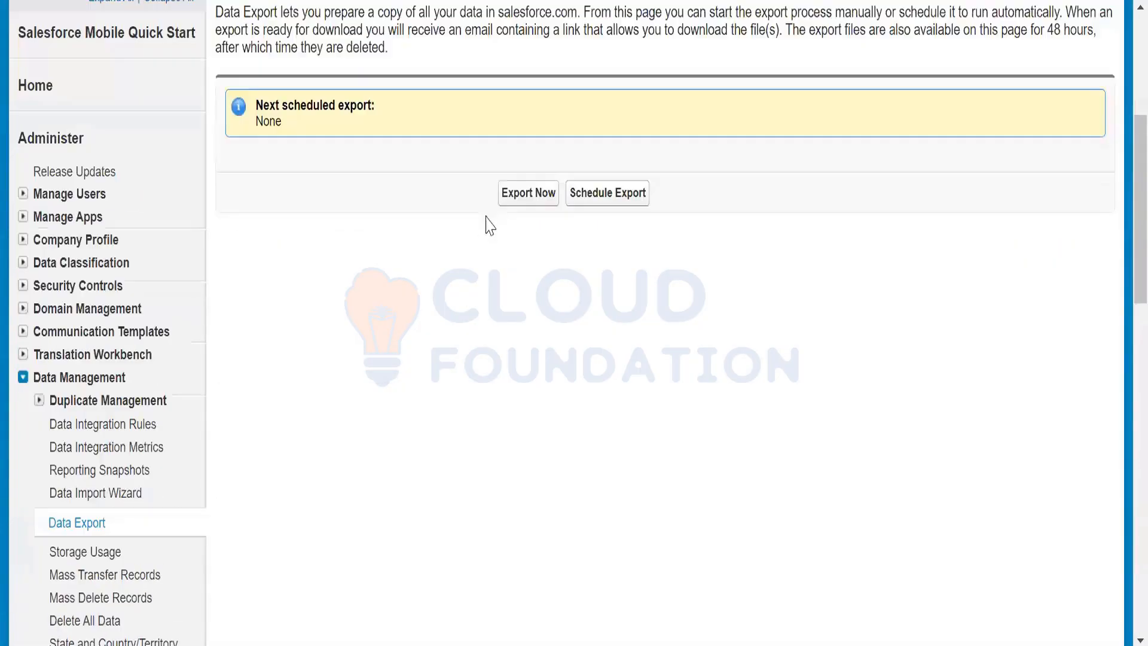
left_click(523, 206)
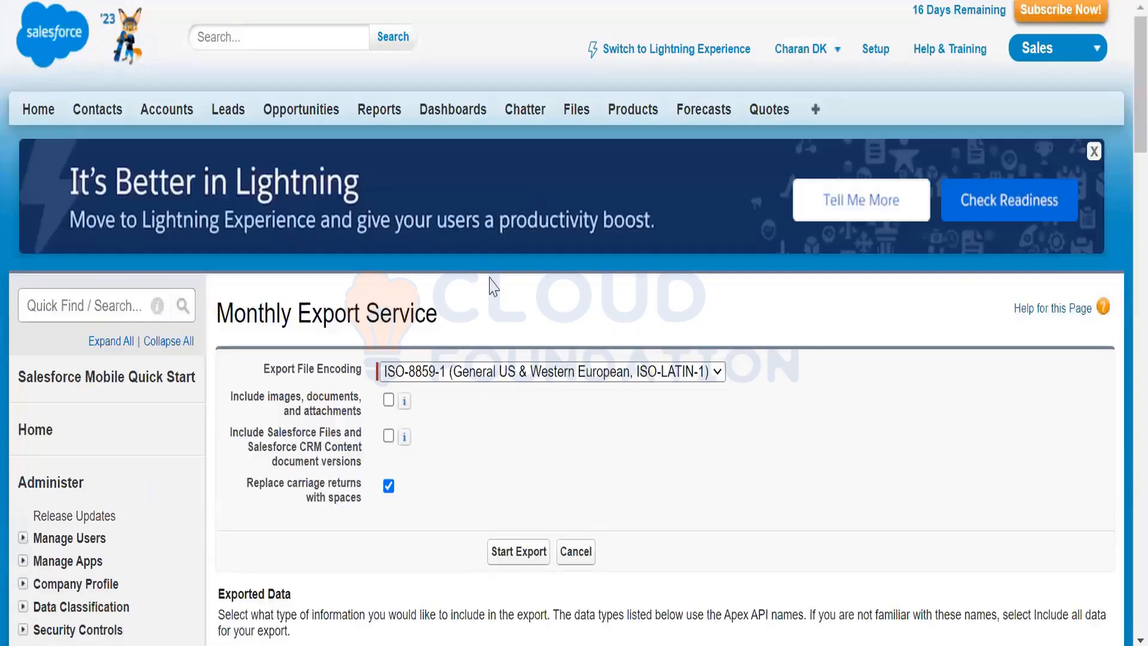
Limit the exported data to the Contact object instead of including all data.
scroll(489, 281, "down", 3)
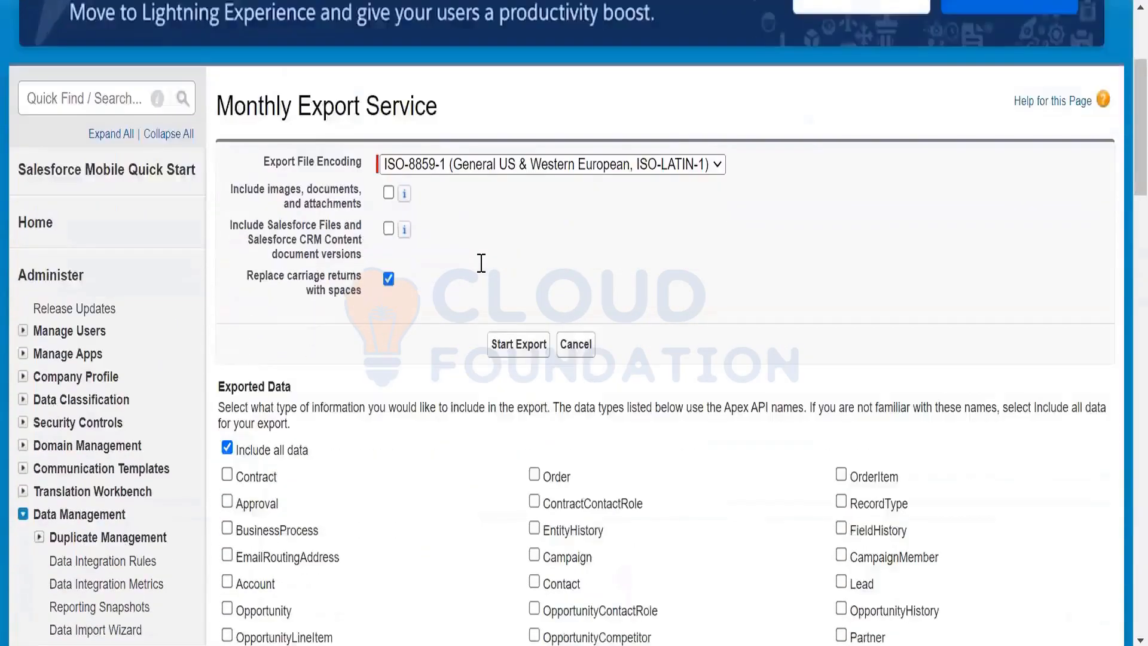
scroll(481, 263, "down", 2)
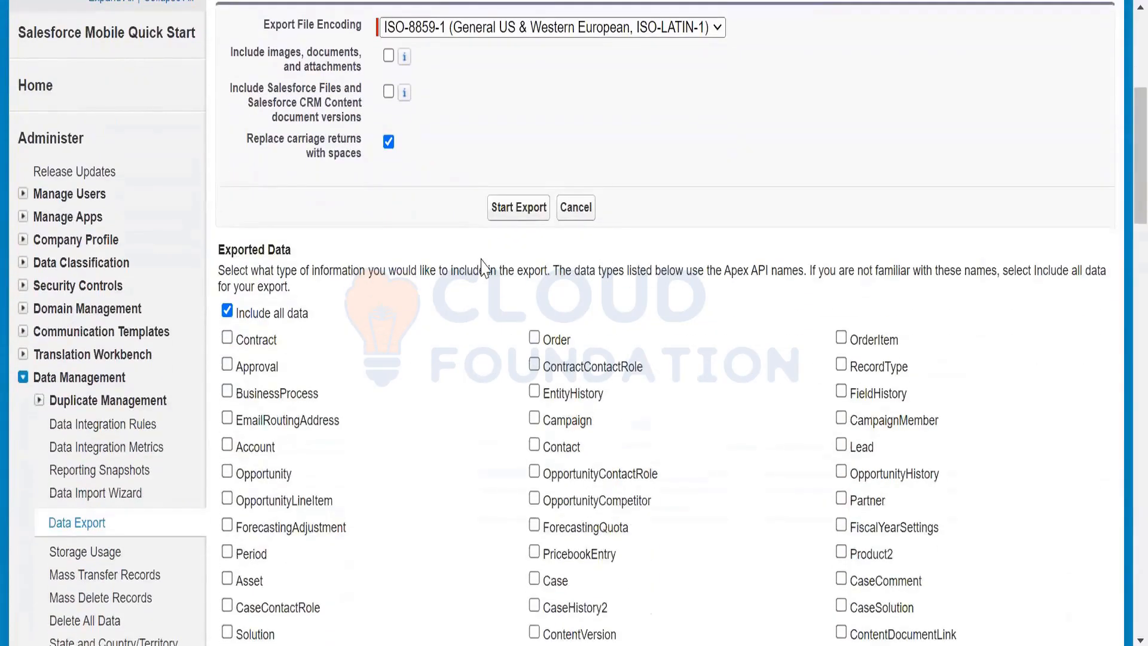
scroll(482, 266, "up", 2)
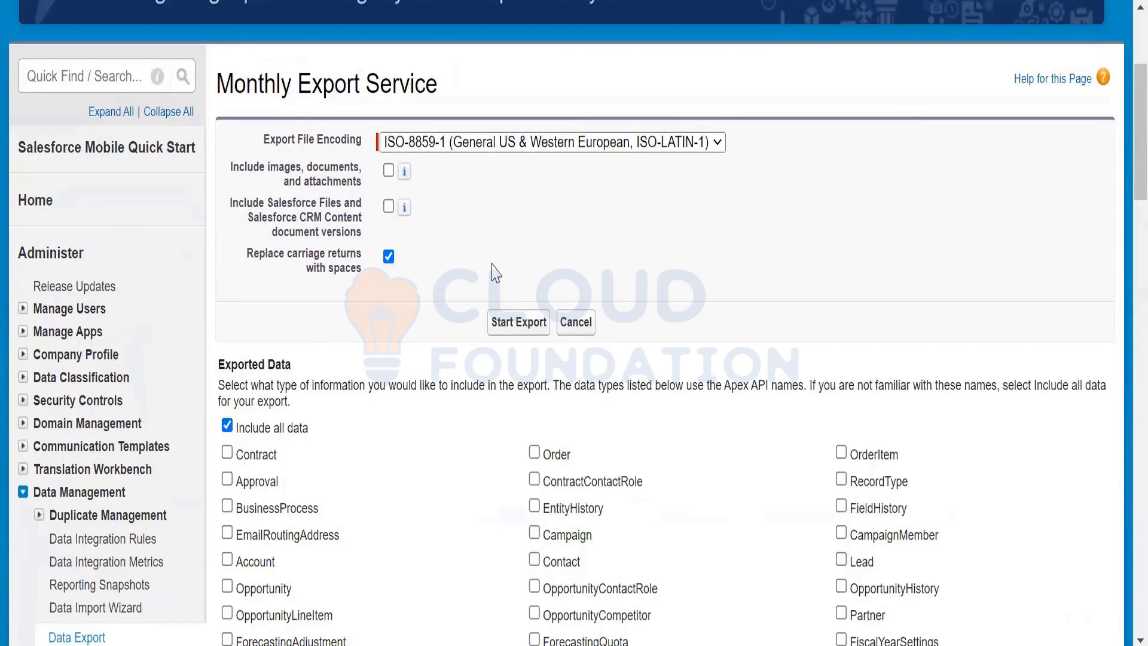
scroll(515, 266, "down", 5)
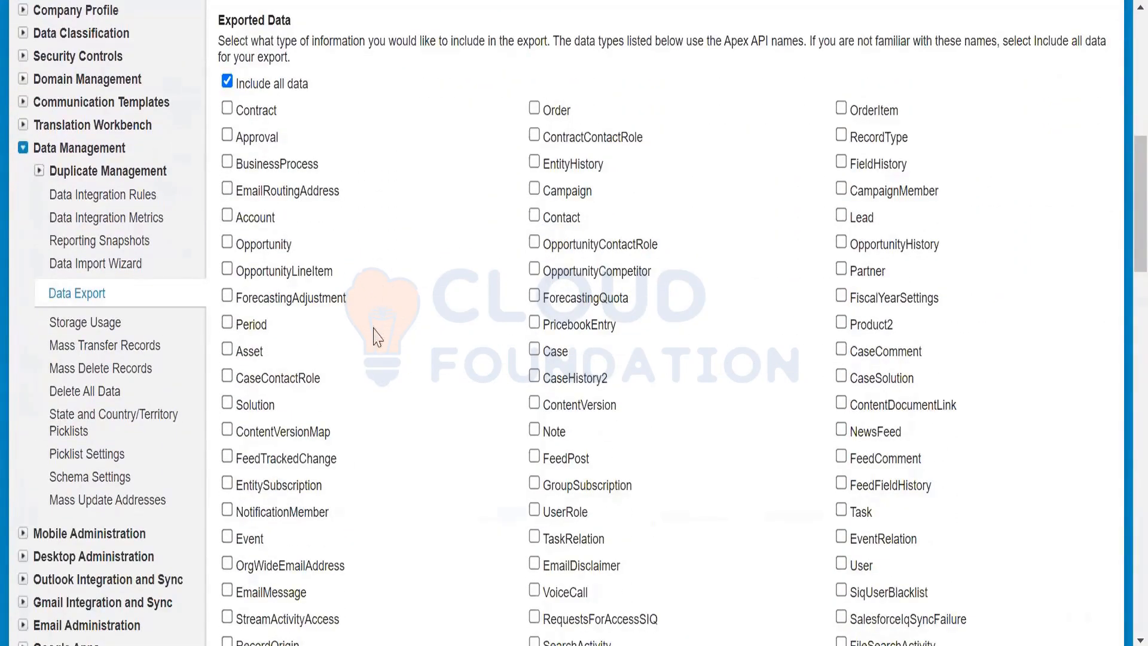
left_click(558, 218)
scroll(571, 209, "down", 2)
scroll(571, 209, "up", 3)
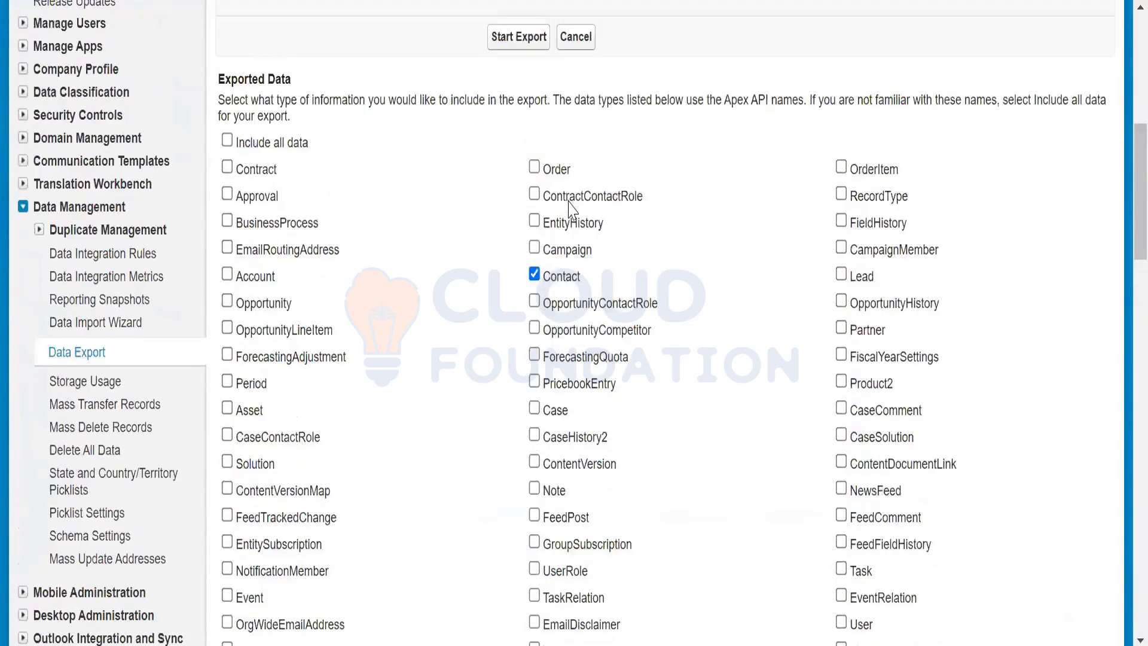
scroll(571, 209, "up", 5)
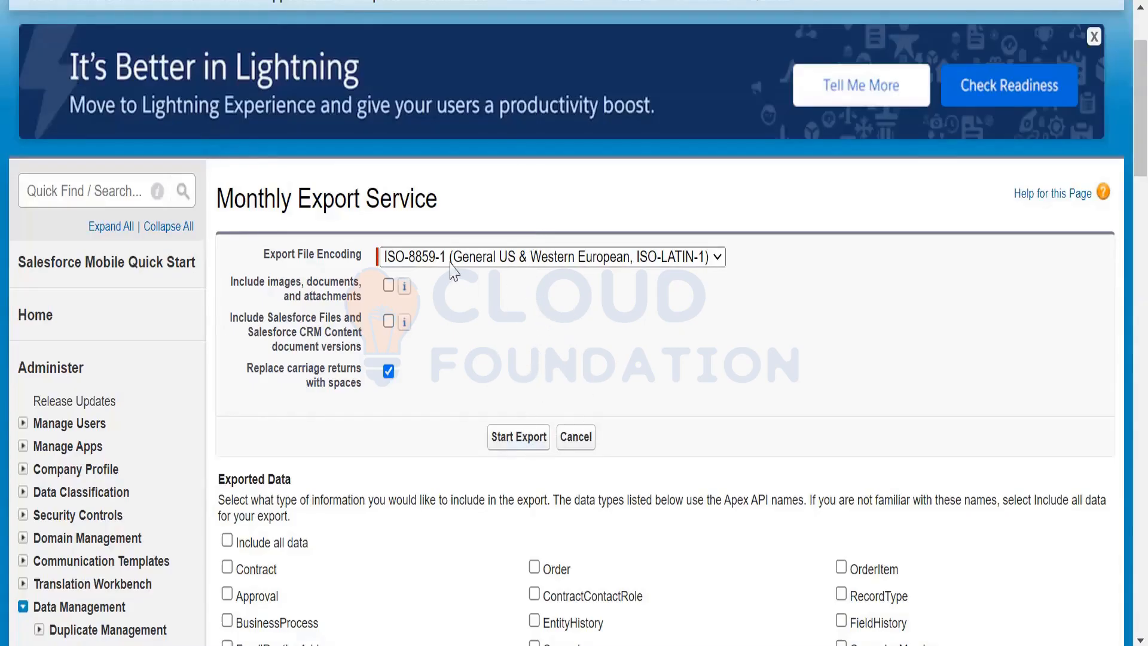
Review the export file encodings, keep ISO-8859-1 (General US & Western European, ISO-LATIN-1) and start the export.
left_click(710, 260)
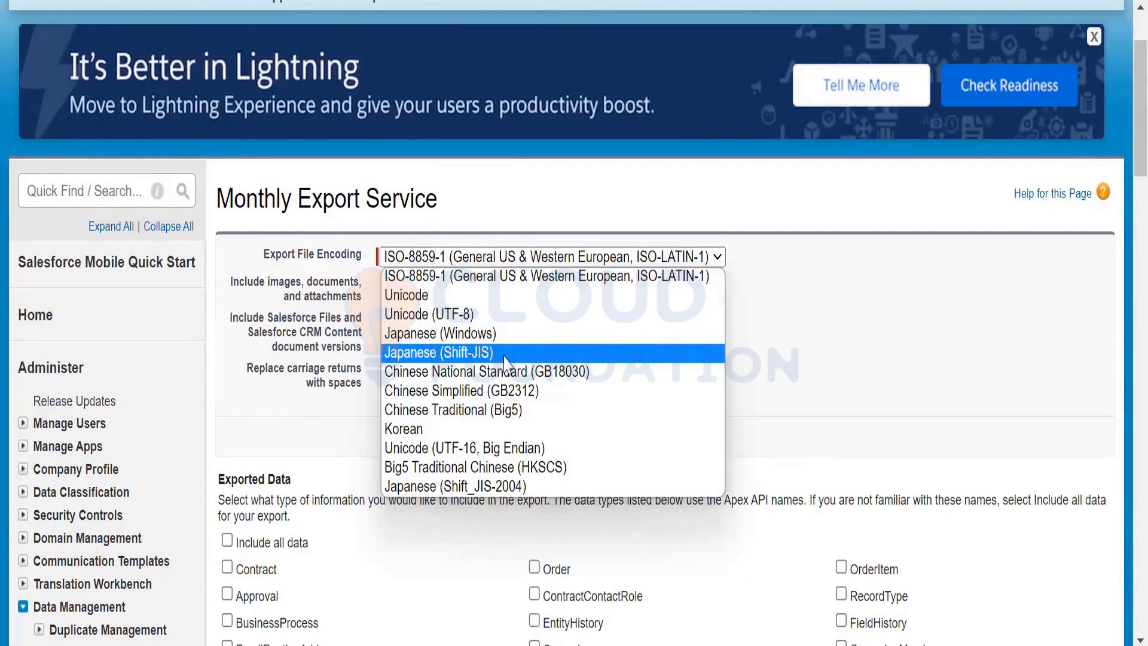
left_click(837, 397)
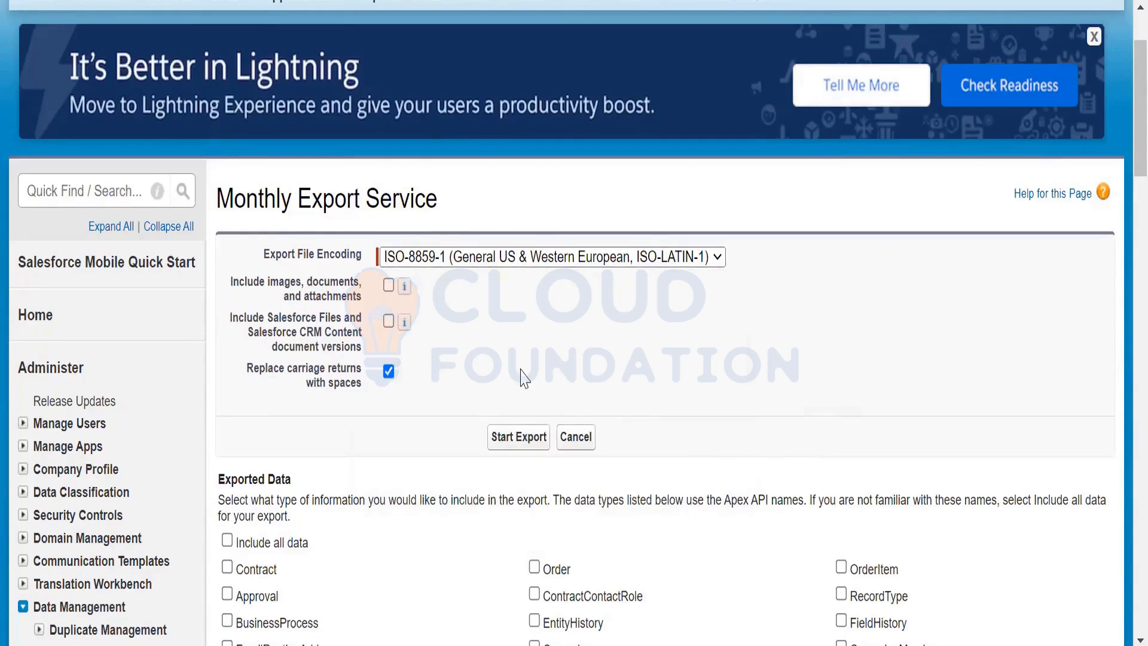
left_click(531, 439)
scroll(504, 289, "down", 2)
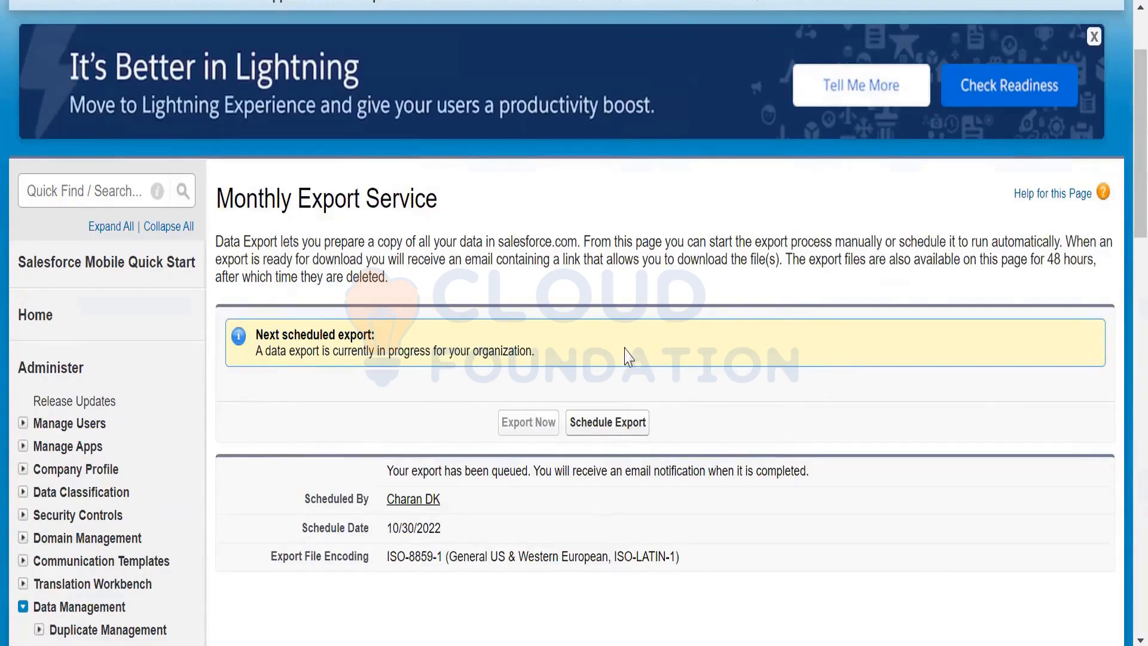
scroll(612, 365, "up", 2)
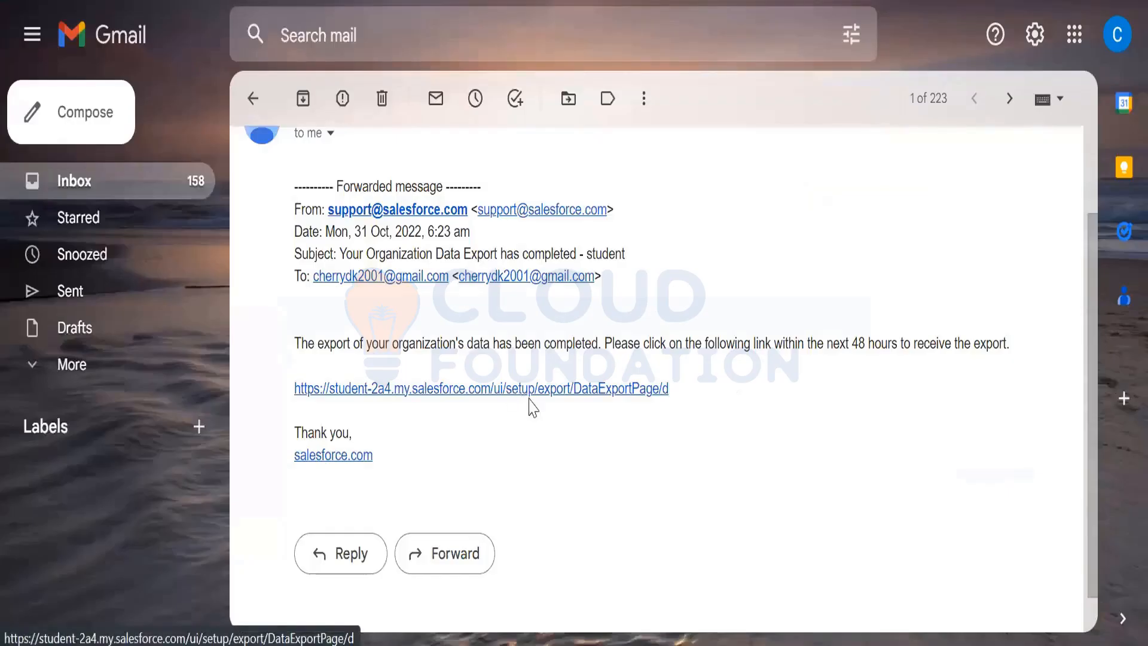
Open the data export link from the completion email in a new tab and go to the export file list.
right_click(530, 400)
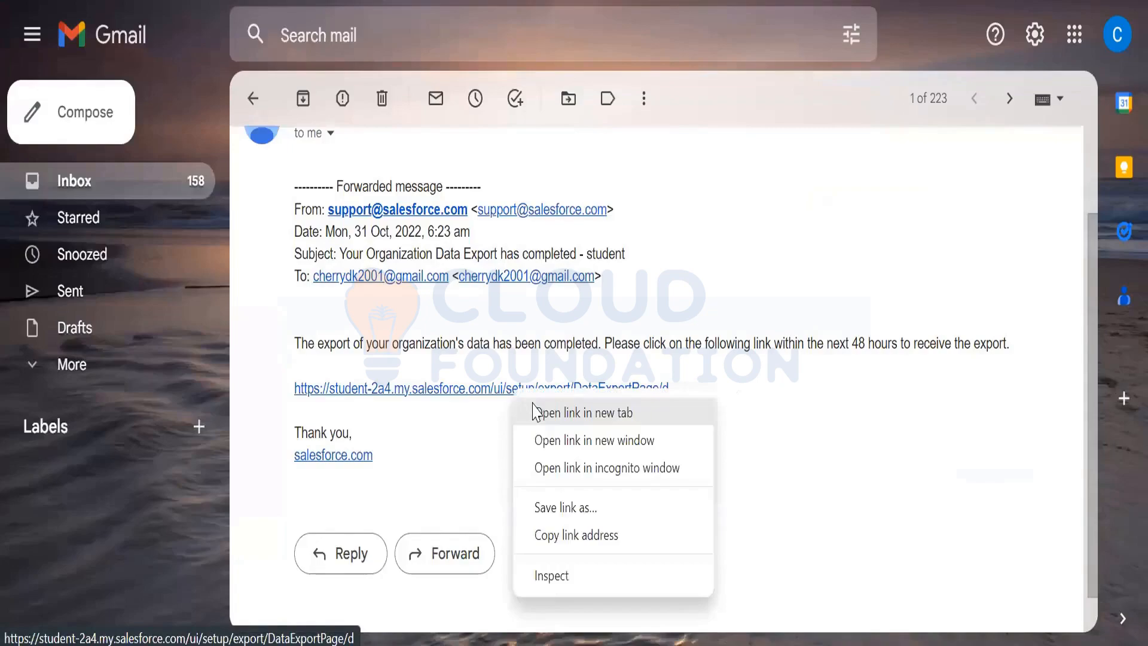
left_click(556, 411)
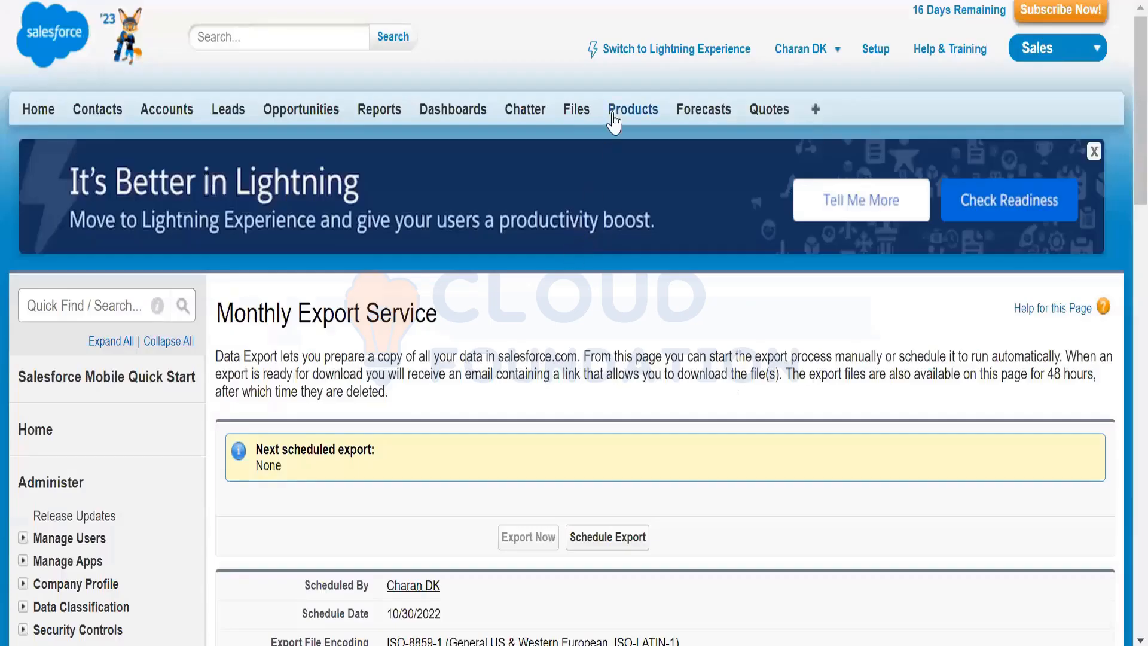
scroll(594, 158, "down", 1)
scroll(592, 151, "down", 3)
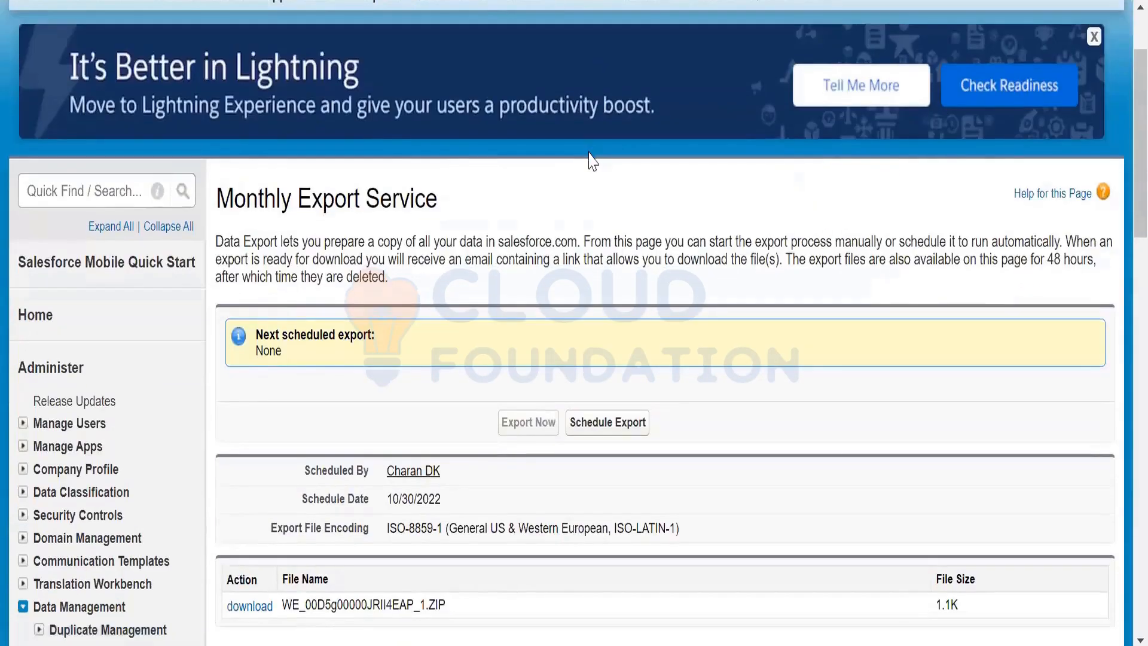
scroll(602, 359, "down", 4)
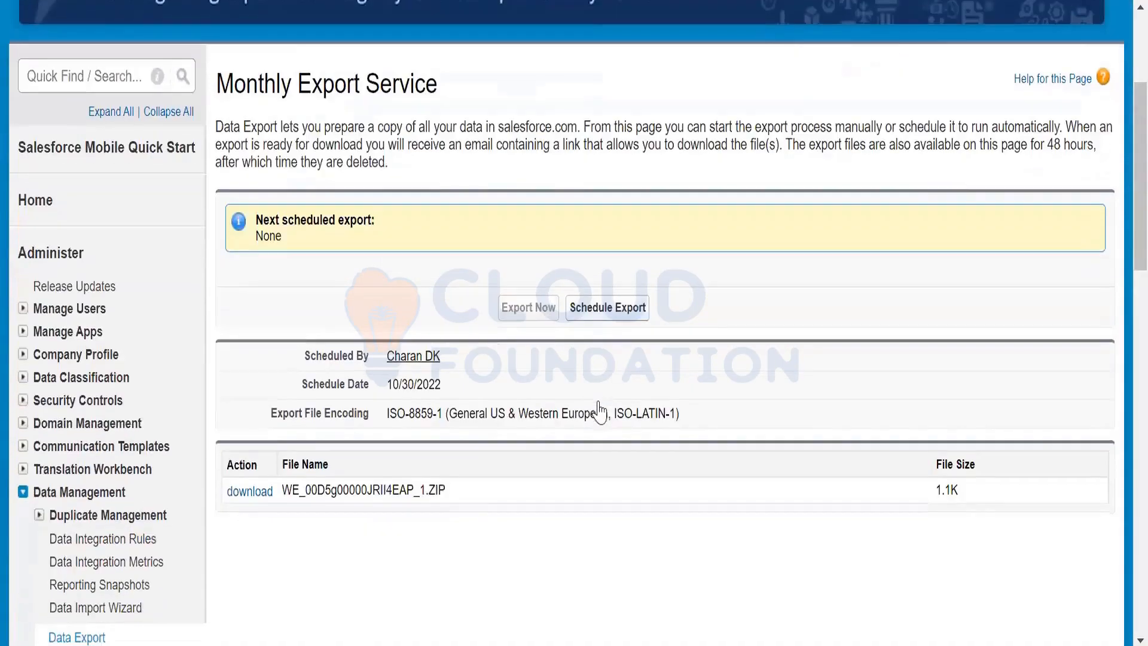
Download the export archive WE_00D5g00000JRII4EAP_1.ZIP and open the Contact CSV file inside it.
left_click(247, 493)
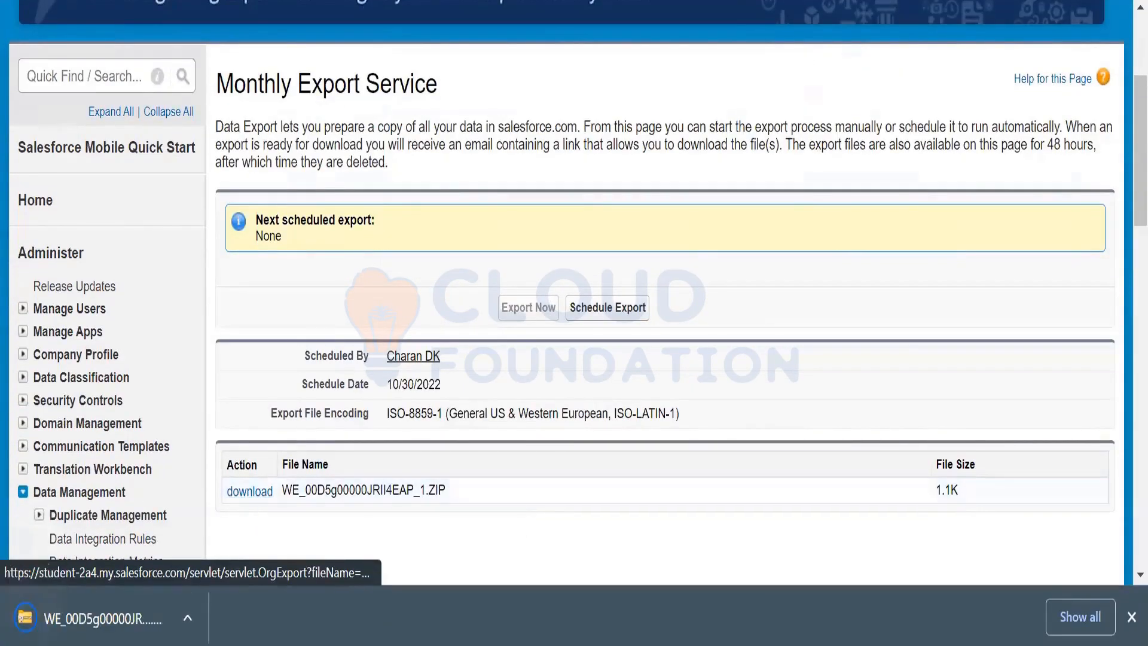
left_click(77, 622)
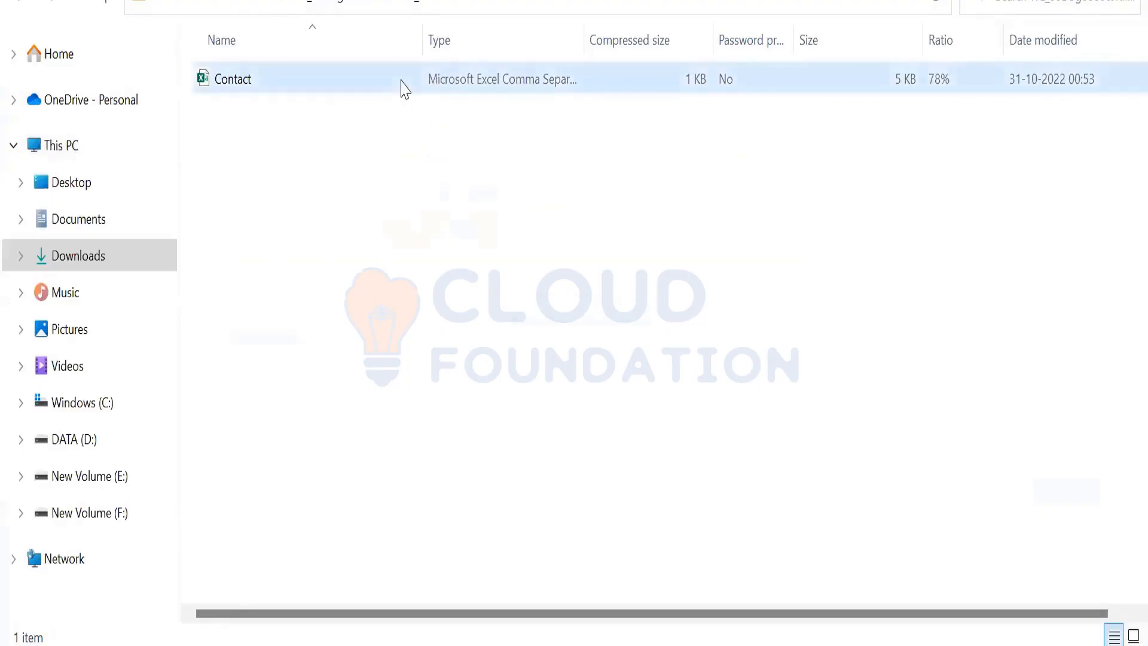
double_click(405, 87)
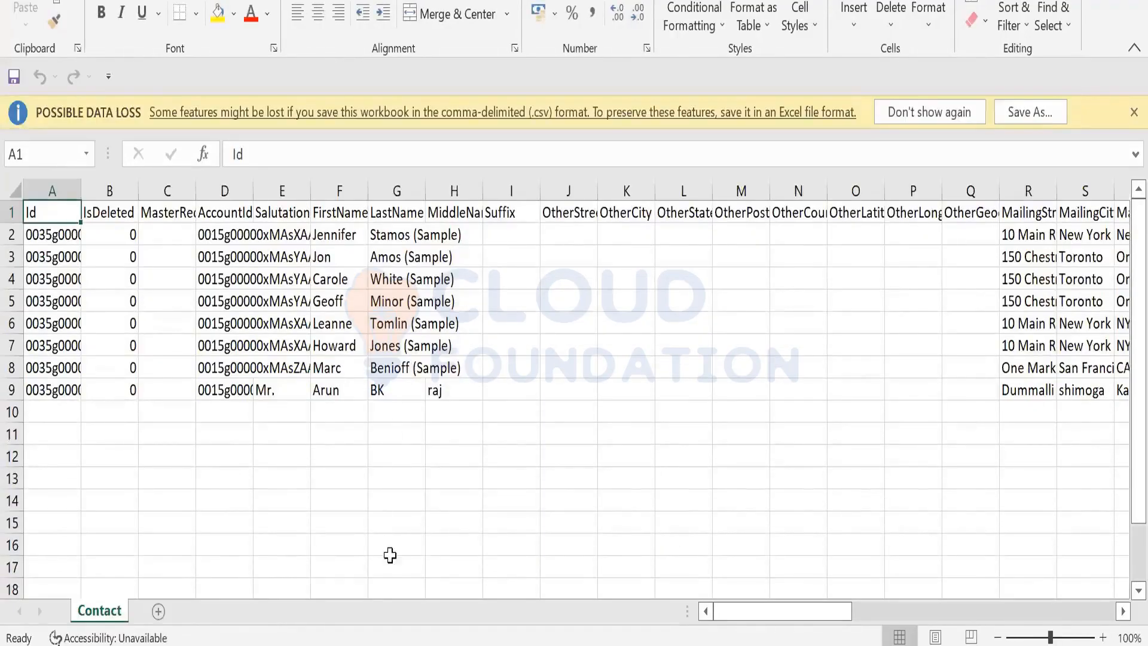
Look through the rows and columns of the exported contact data.
scroll(225, 330, "down", 3)
scroll(225, 330, "up", 3)
scroll(38, 346, "down", 1)
scroll(38, 346, "up", 1)
left_click_drag(802, 614, 906, 611)
scroll(465, 252, "left", 7)
left_click_drag(82, 215, 90, 219)
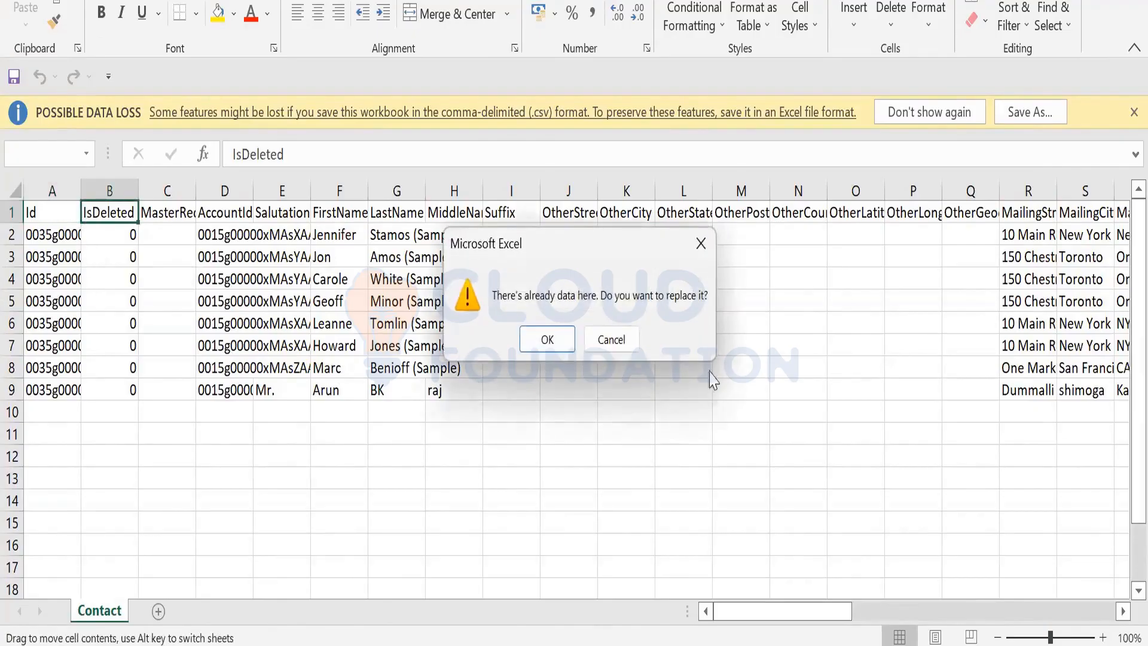
left_click(701, 244)
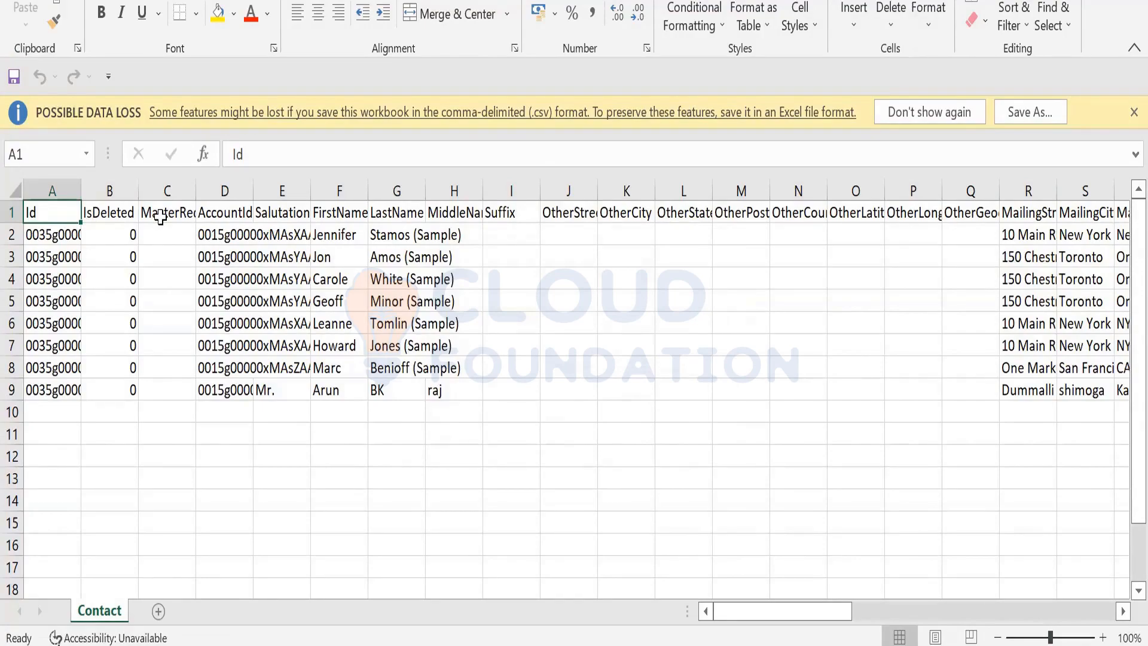
Save a copy of the Contact file in the Desktop folder as salesforce, keeping the CSV (Comma delimited) type.
key("ctrl+s")
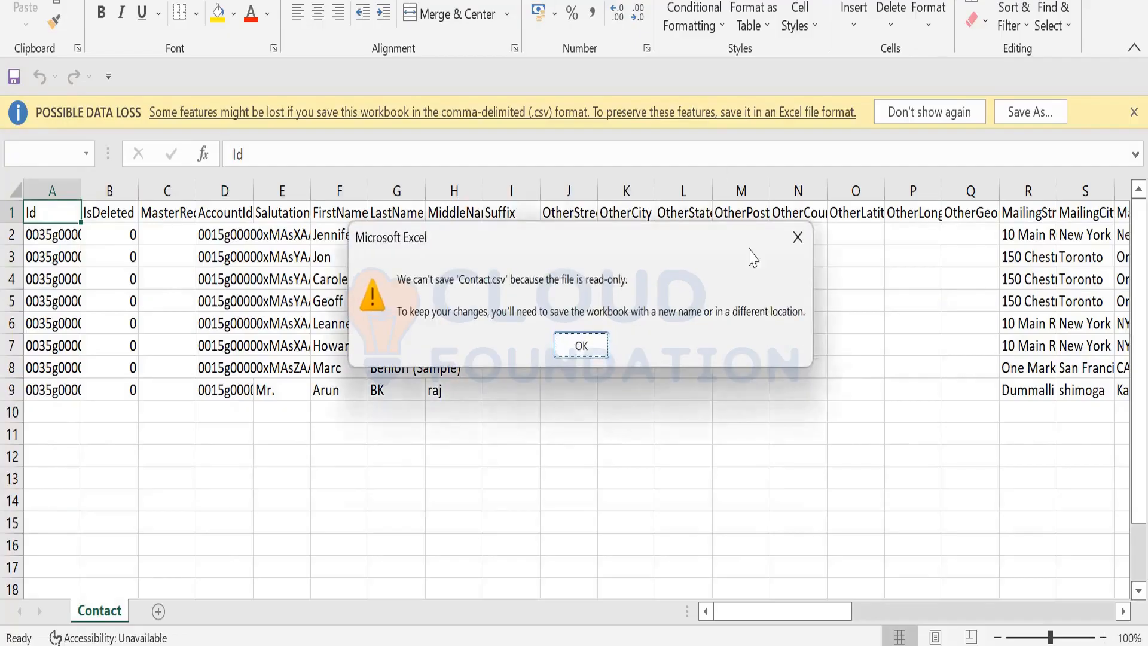
left_click(797, 237)
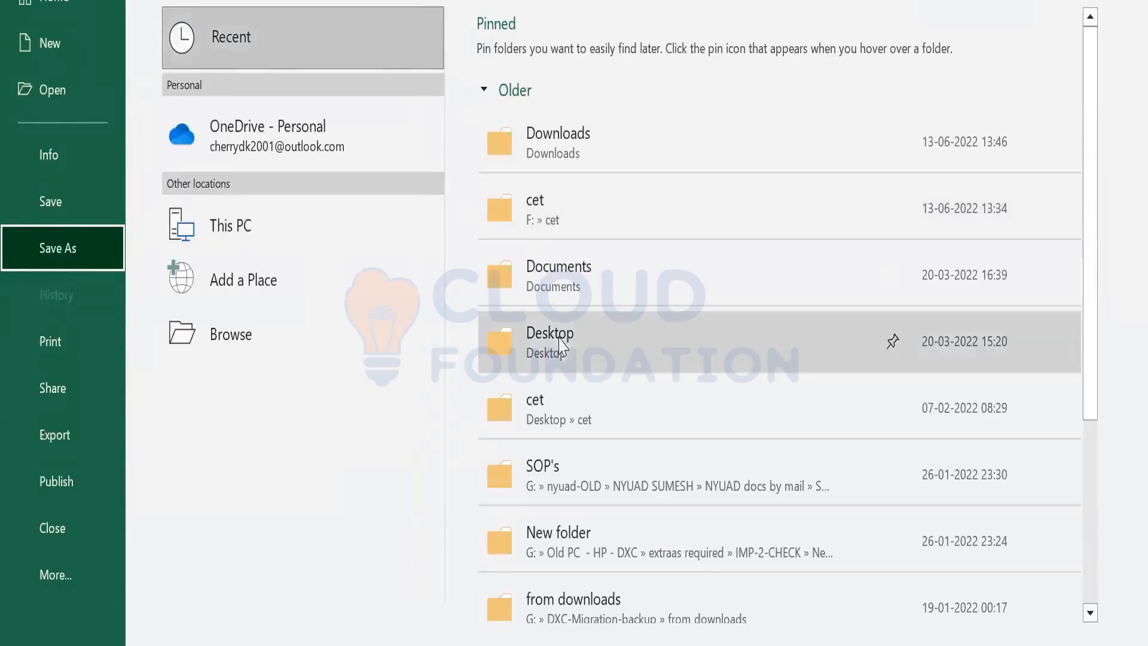
left_click(278, 242)
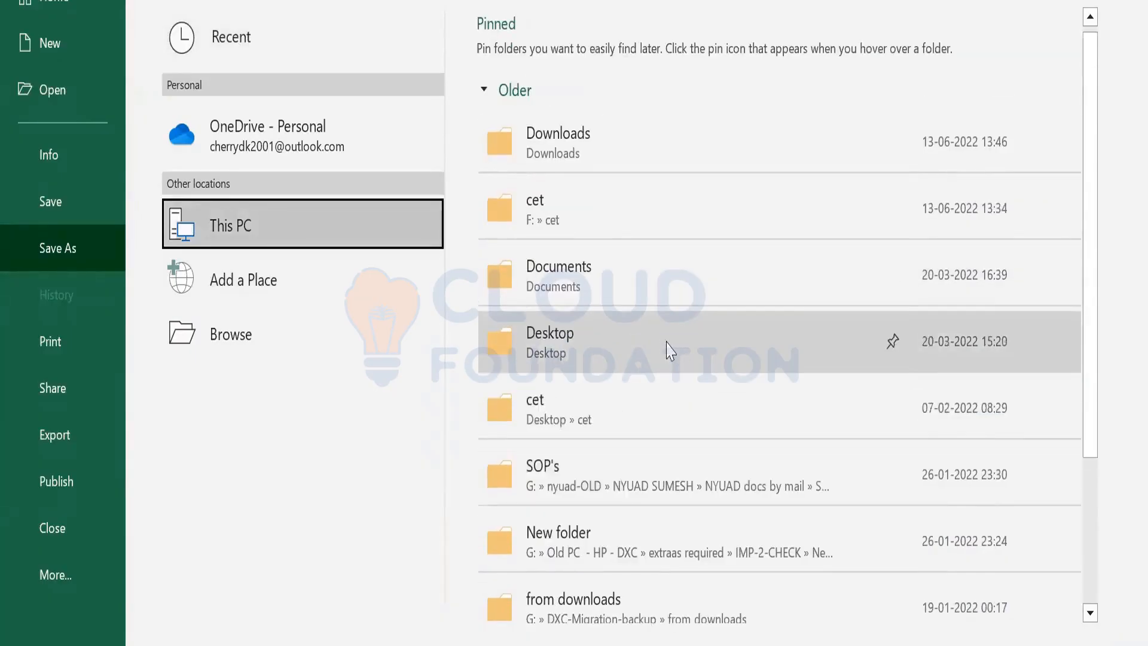
left_click(620, 364)
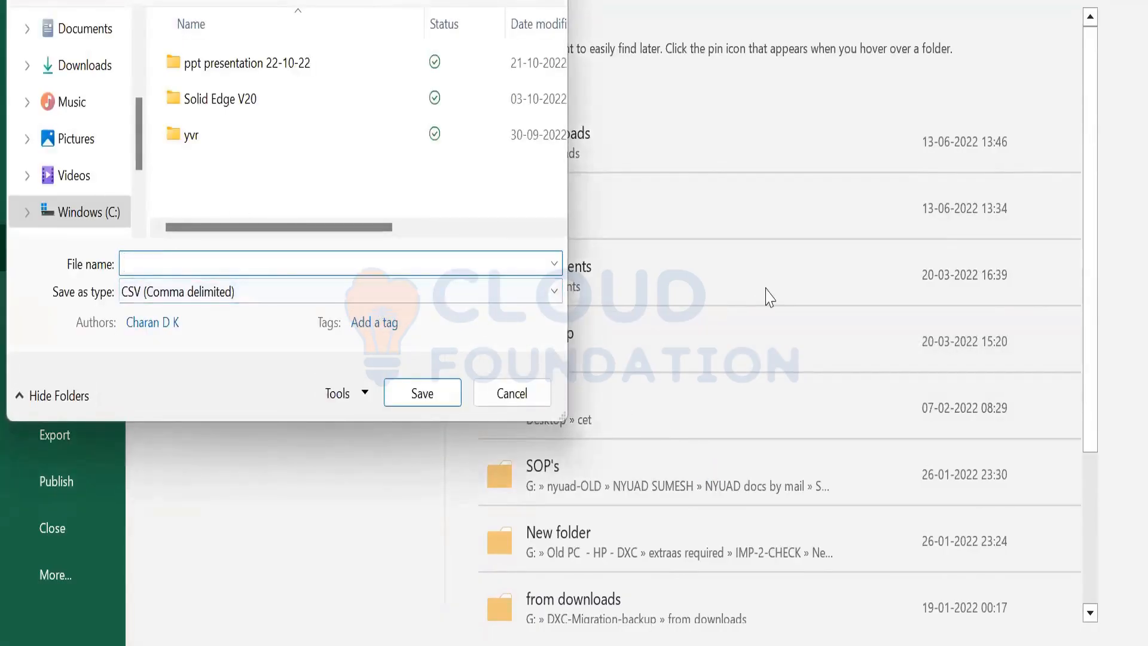
type("s")
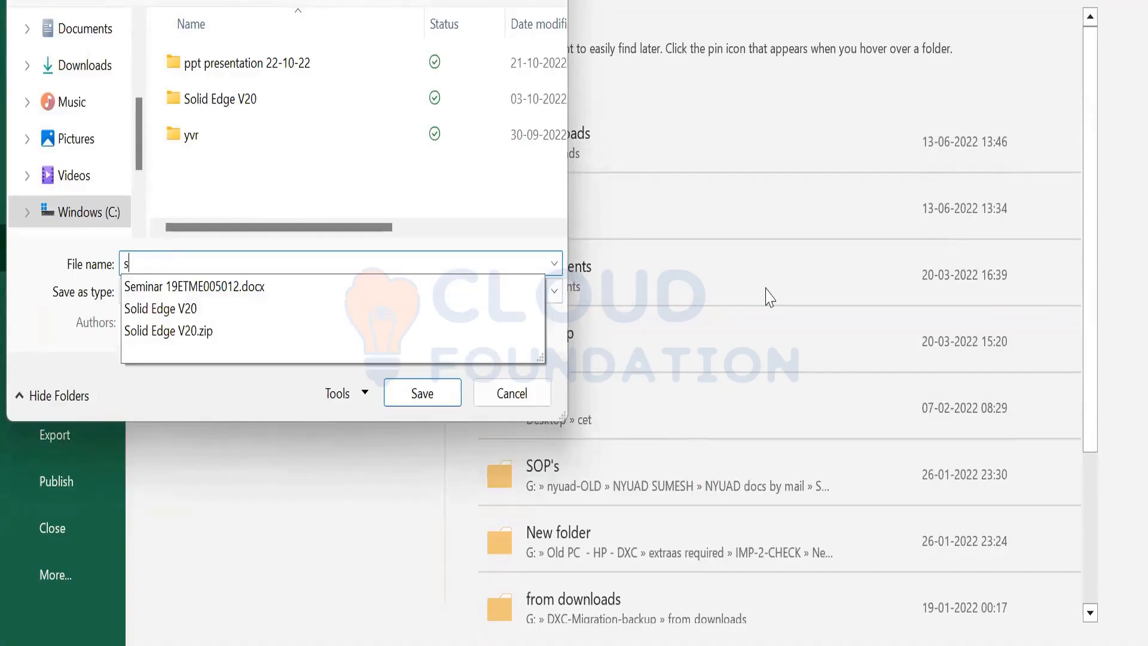
type("alesforce")
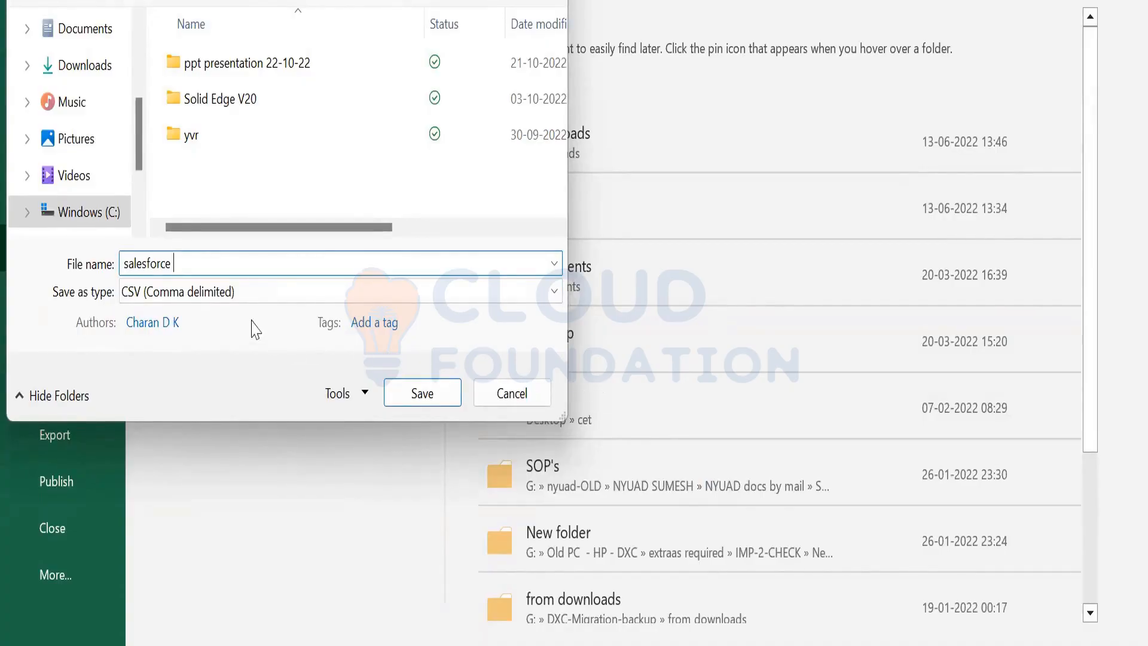
left_click(165, 304)
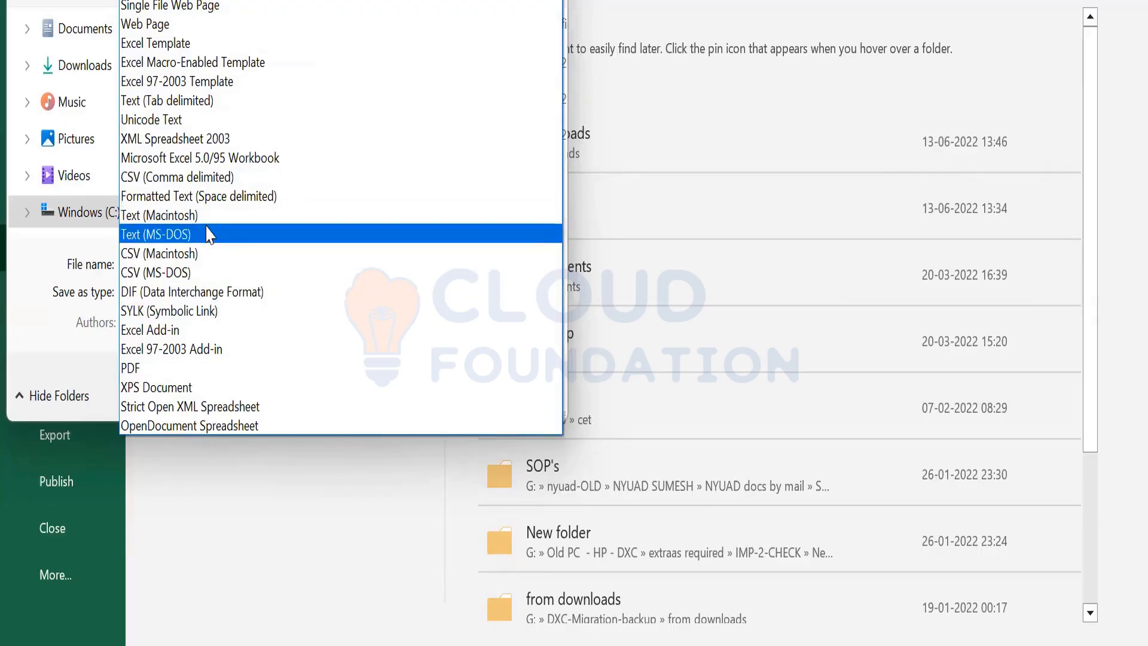
left_click(166, 458)
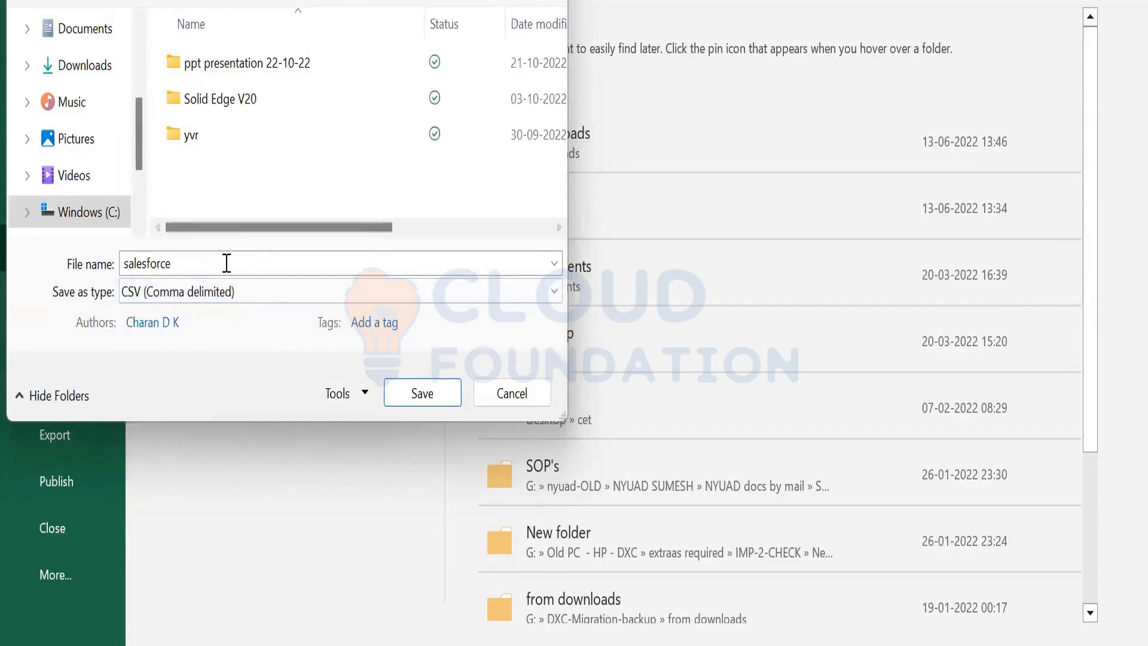
double_click(224, 265)
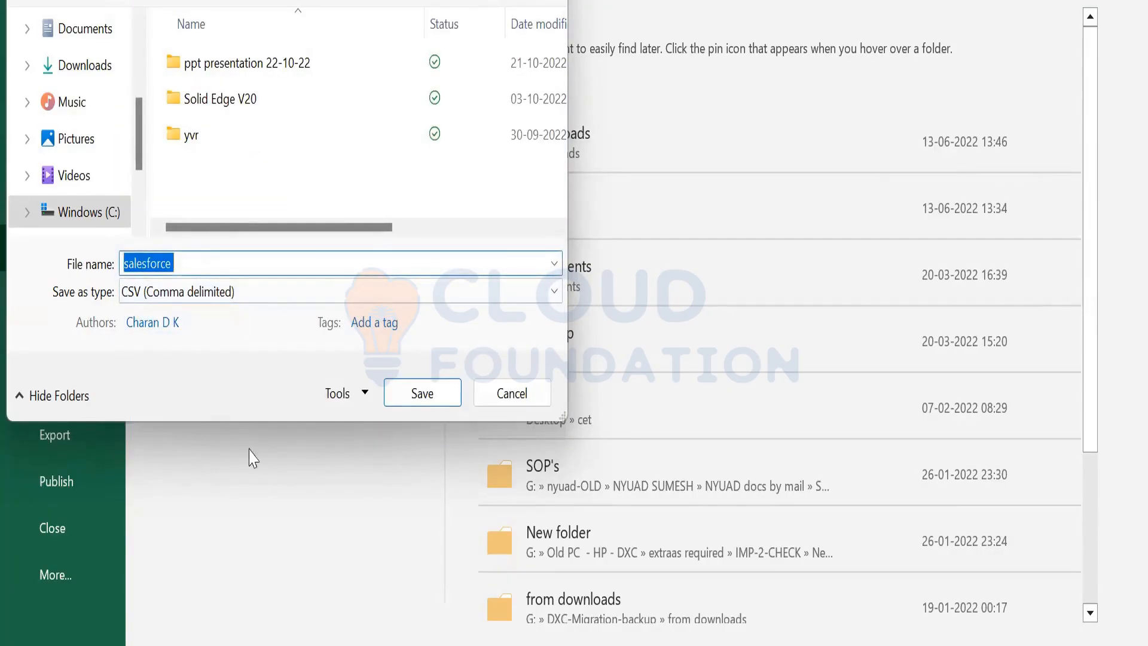
left_click(418, 395)
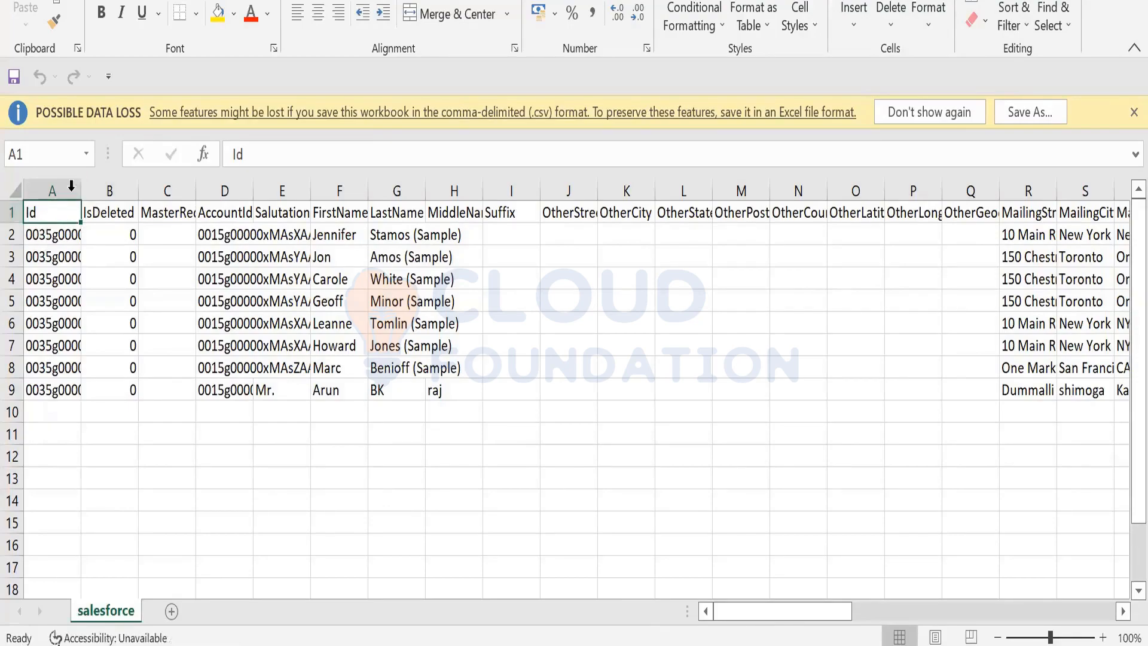
Delete the Id, IsDeleted and MasterRecordId columns from the salesforce sheet.
left_click(71, 194)
right_click(71, 195)
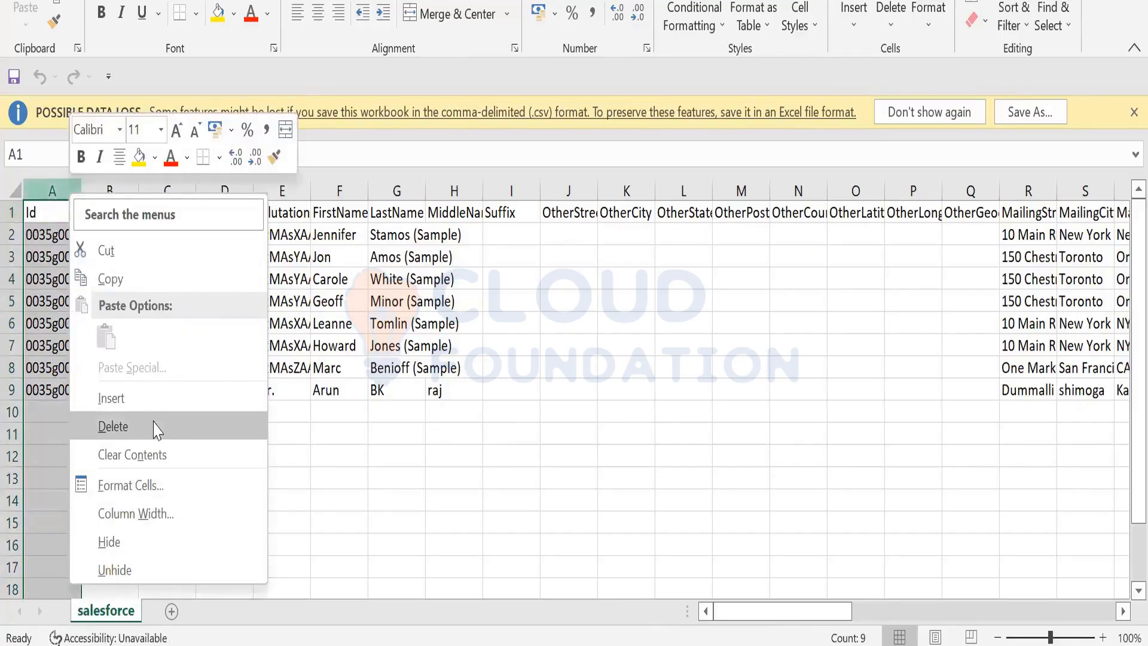
left_click(153, 426)
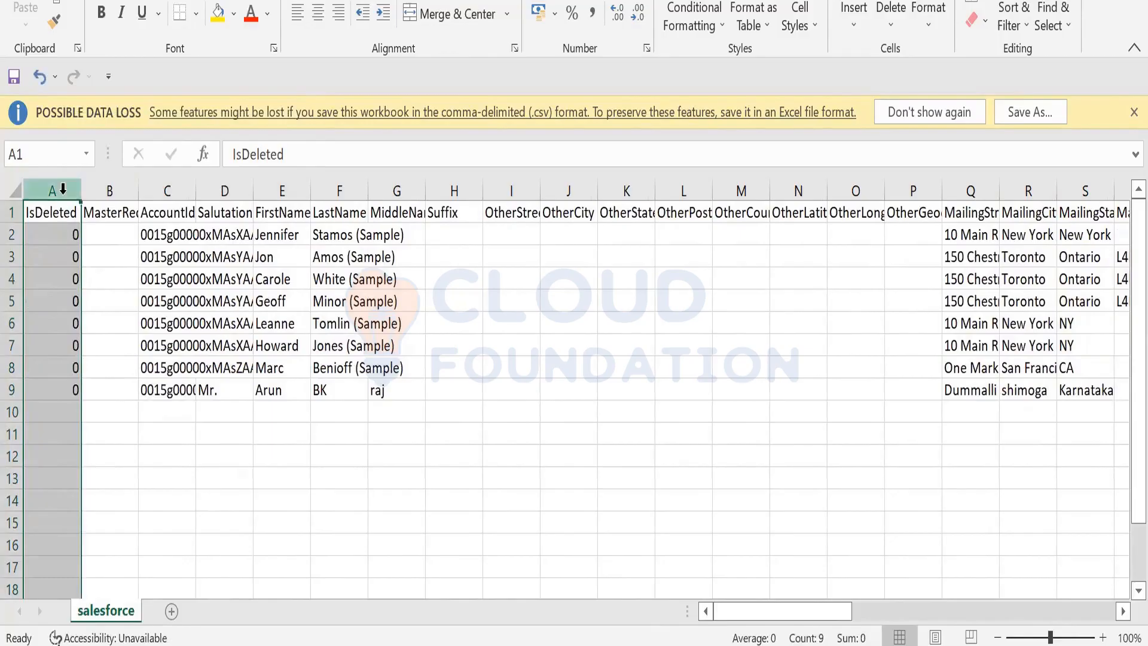
right_click(65, 196)
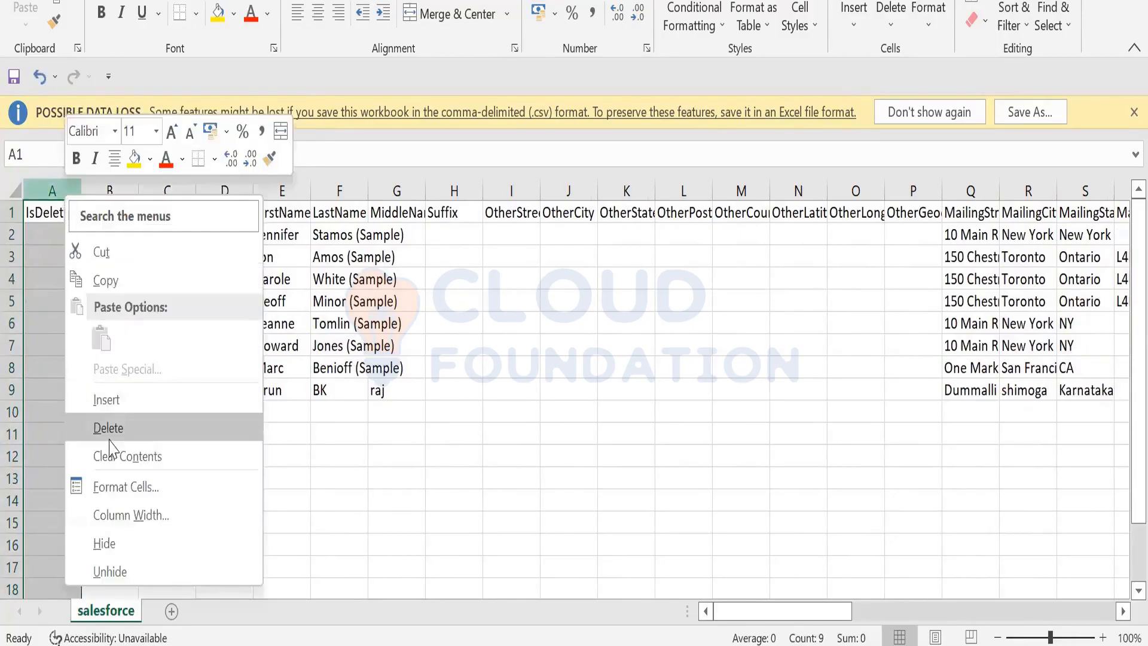
left_click(109, 428)
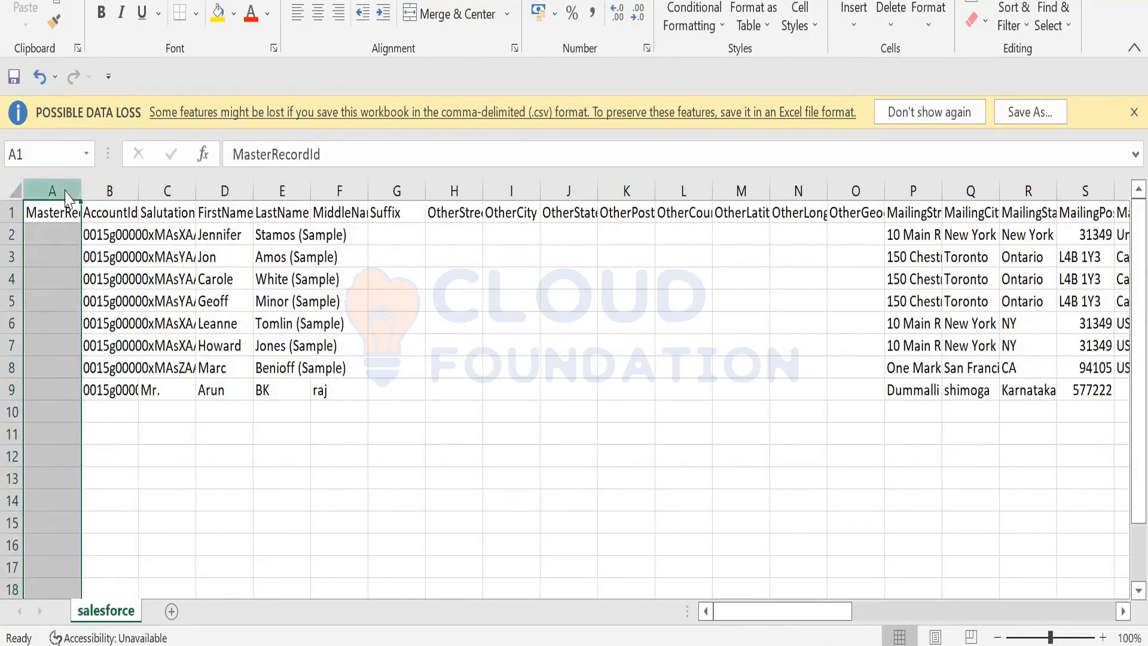
right_click(67, 195)
left_click(122, 429)
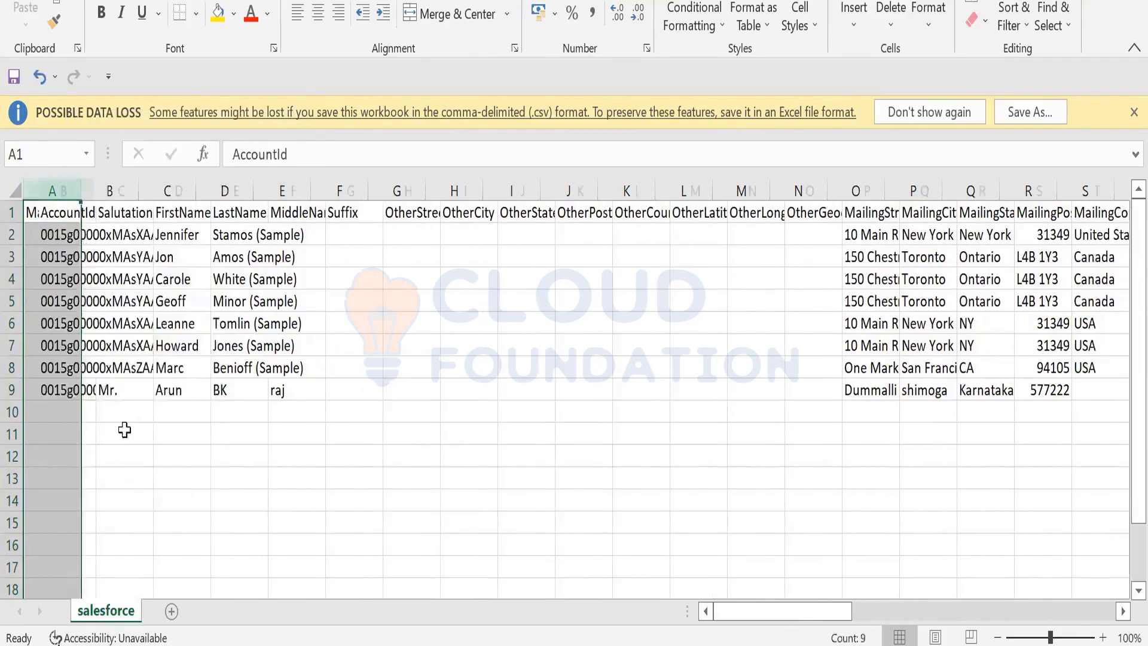
left_click(357, 477)
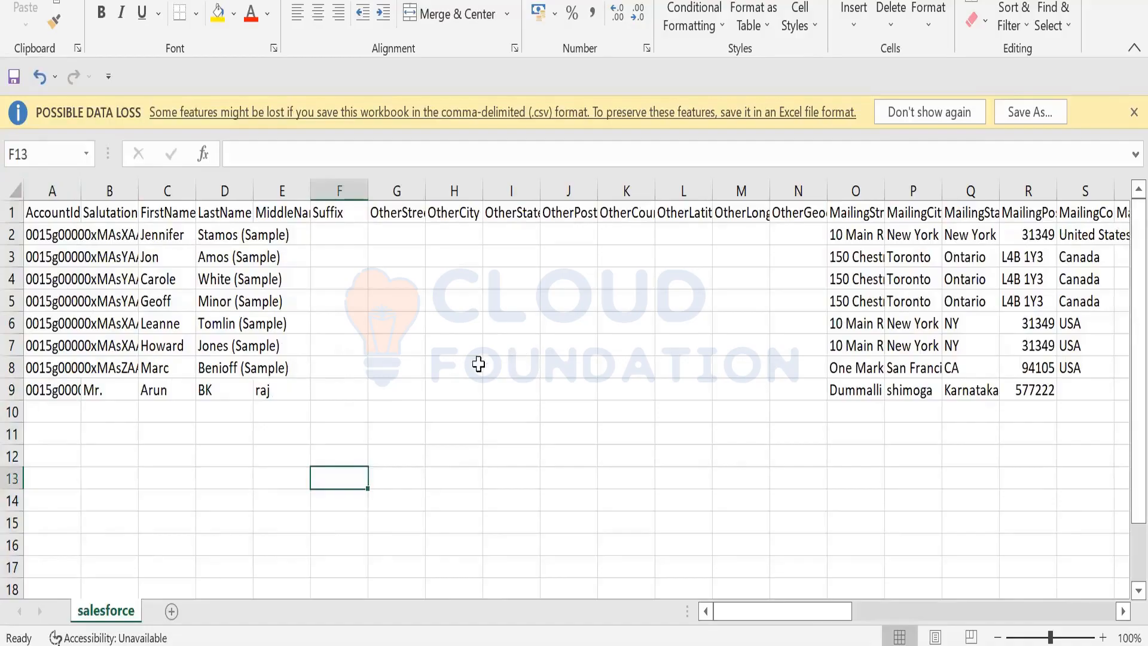
Delete the AccountId and Salutation columns so that FirstName is the first column.
left_click(67, 212)
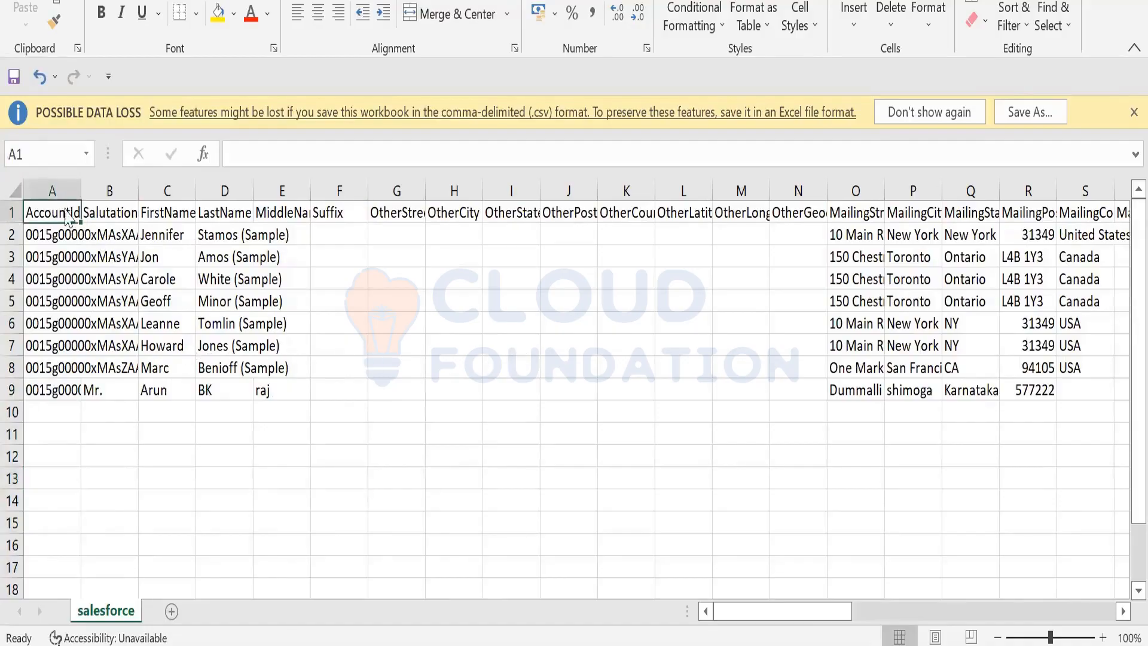
right_click(66, 212)
right_click(49, 194)
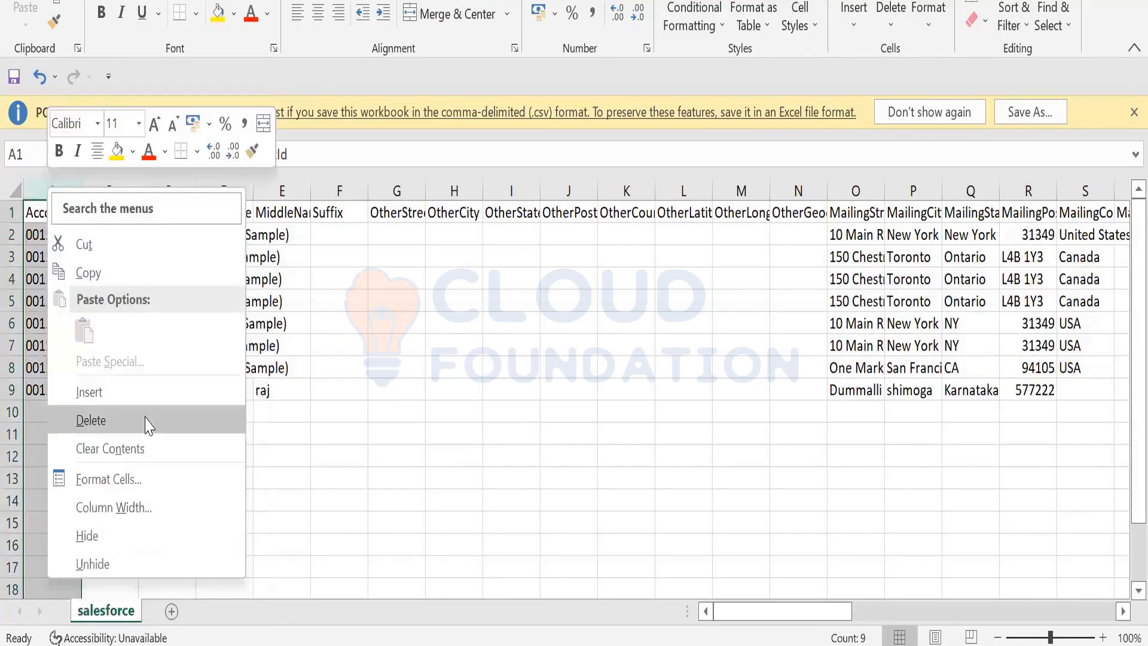
key("Escape")
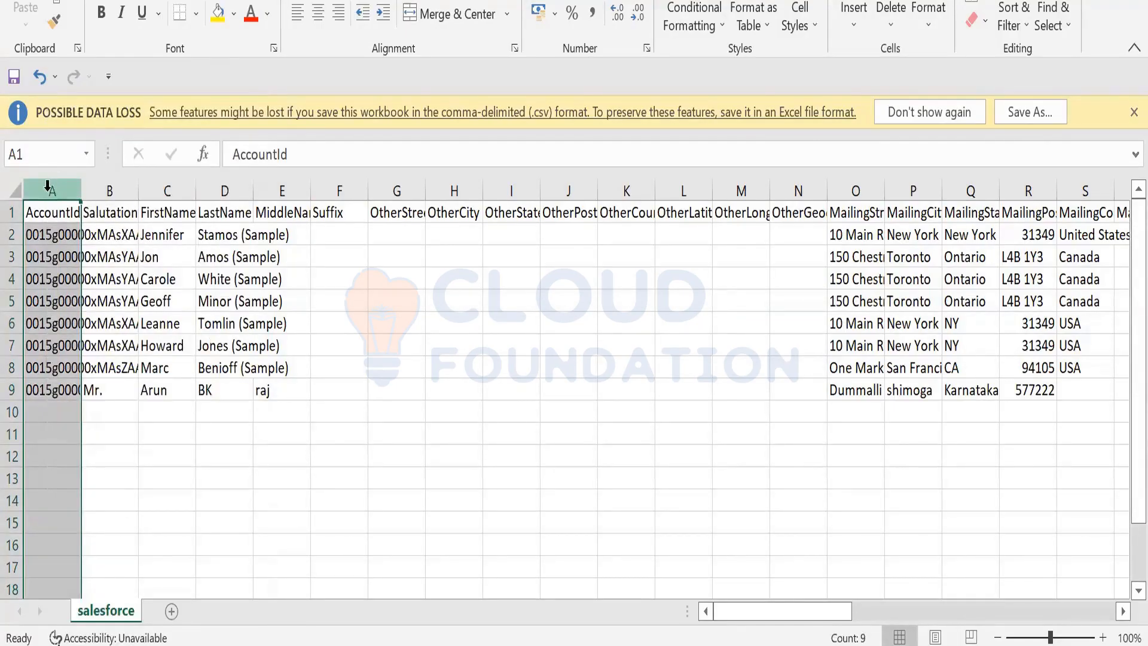
right_click(48, 187)
left_click(122, 426)
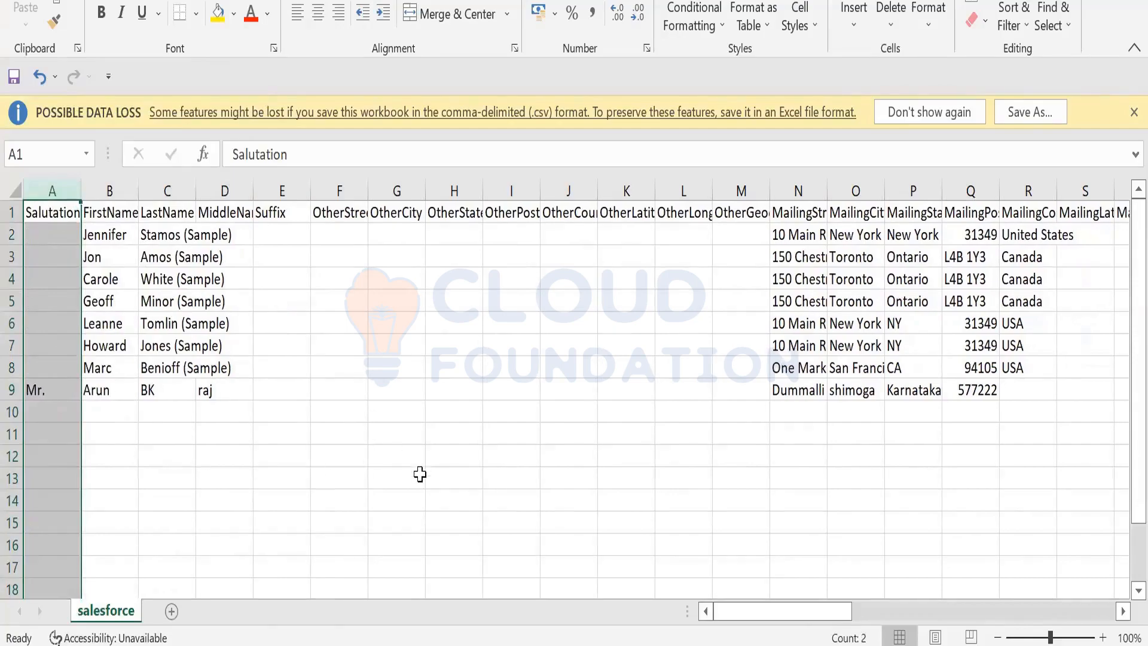
right_click(60, 195)
left_click(139, 426)
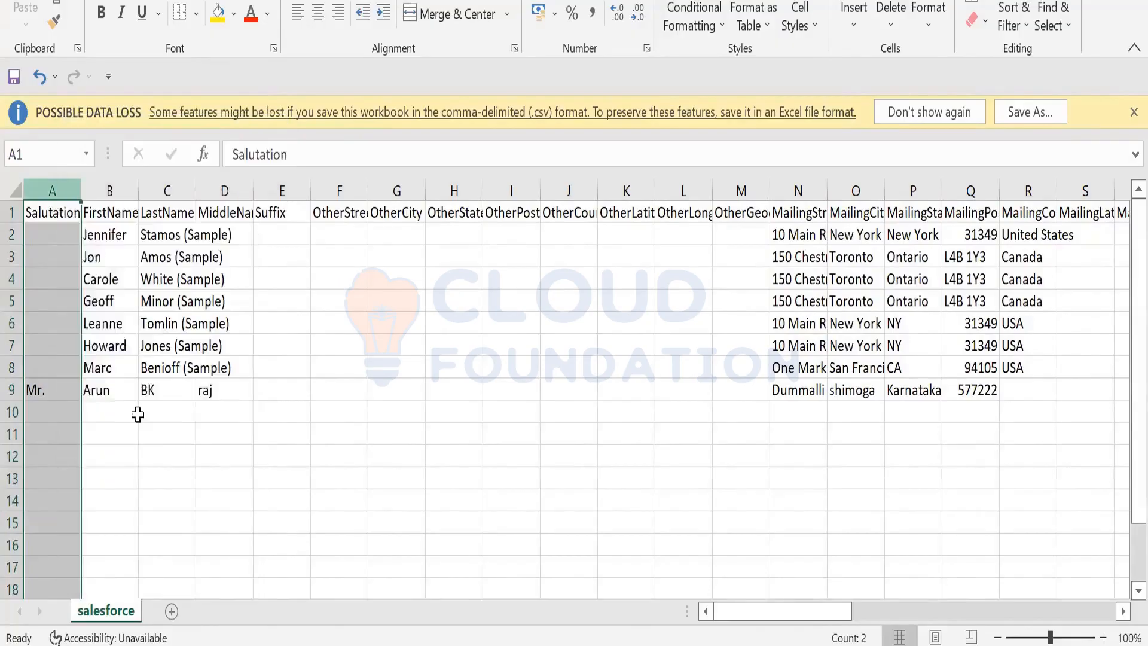
left_click(302, 387)
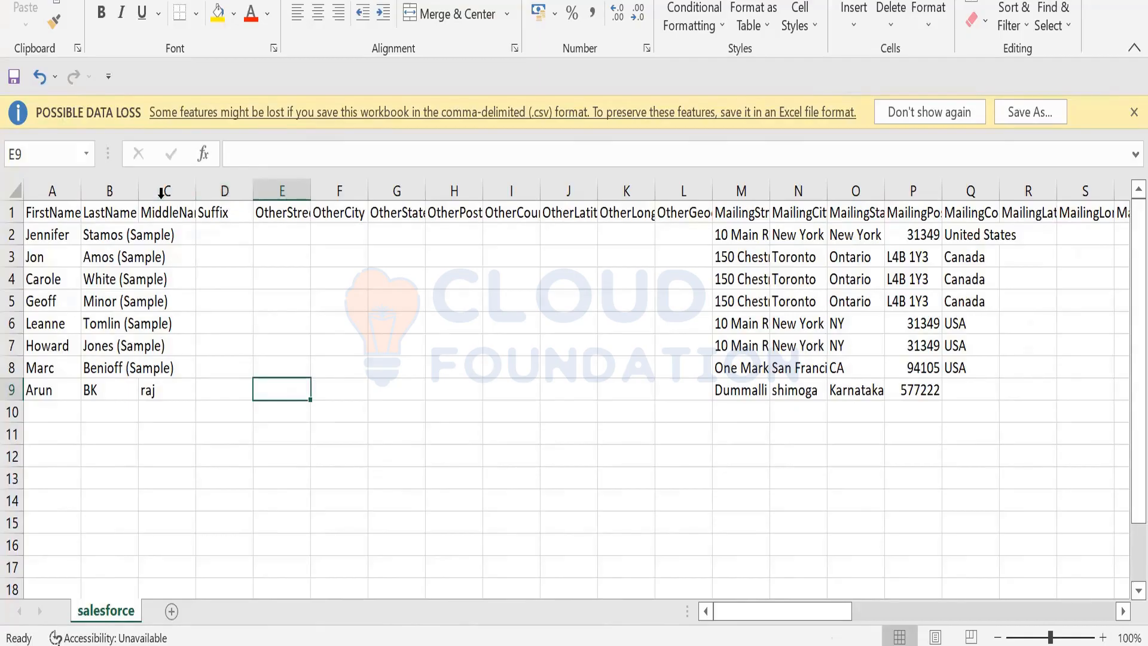
Delete the contact cells A3:Q9 below the first record, using the Shift cells left option.
left_click(36, 260)
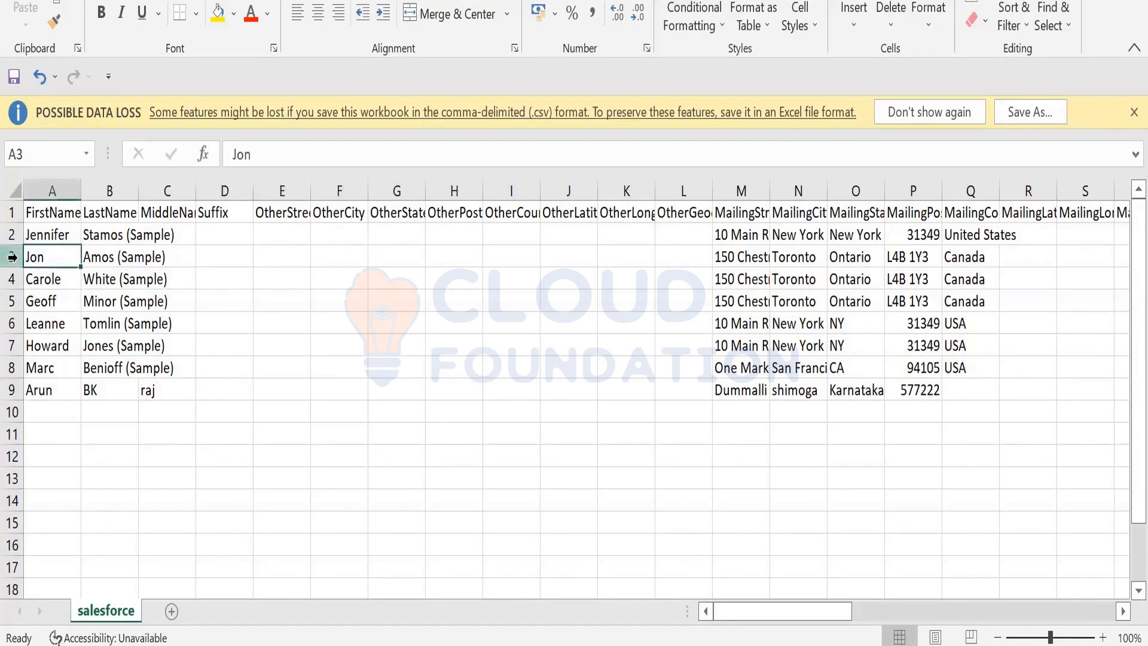
left_click(9, 256)
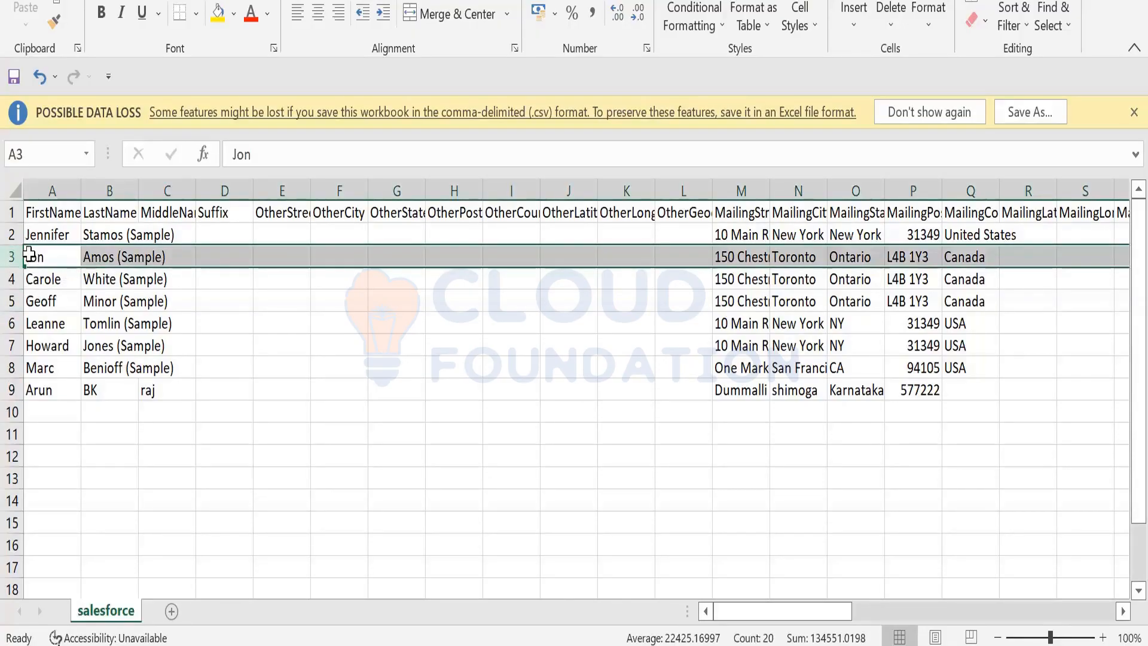
left_click_drag(38, 258, 1023, 259)
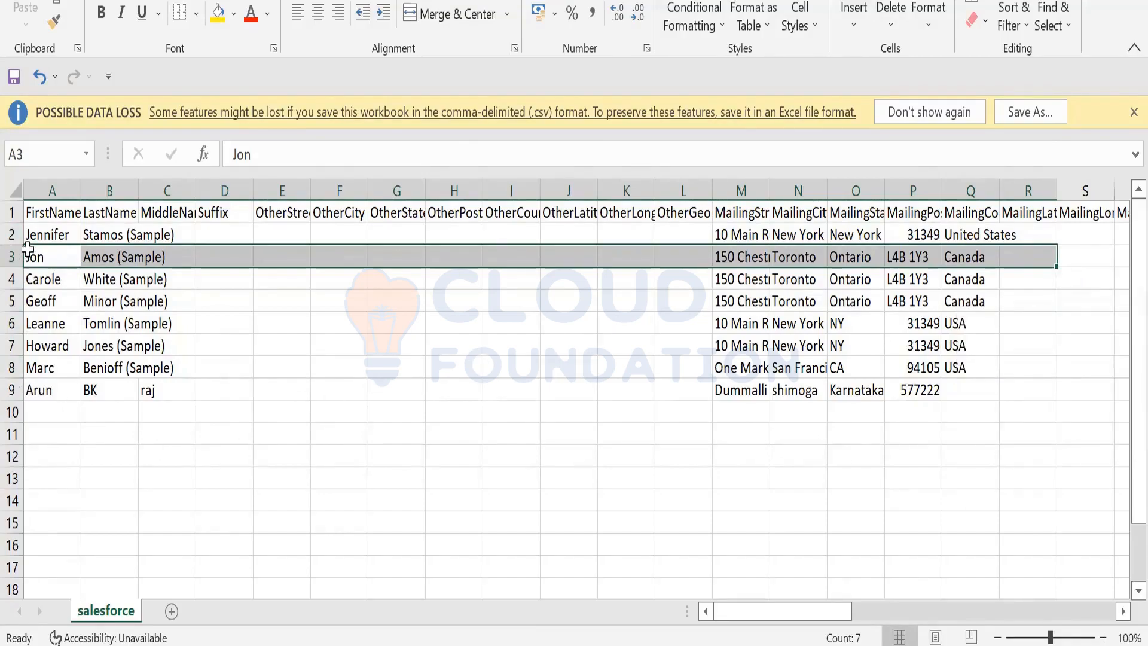
left_click_drag(28, 249, 979, 397)
right_click(881, 382)
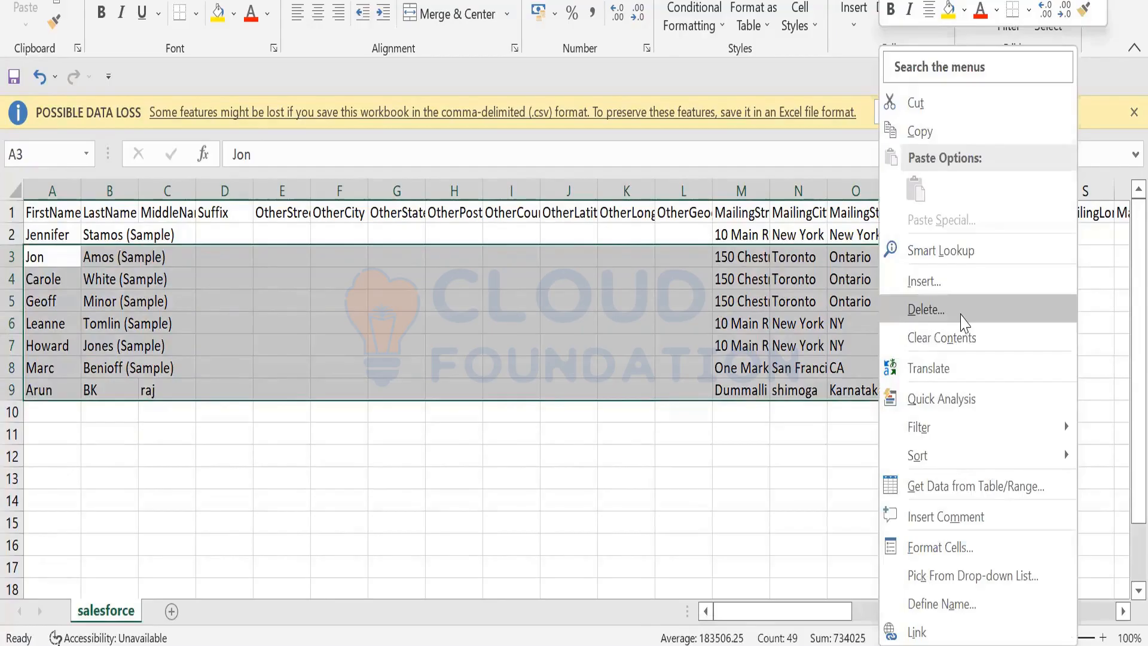
left_click(964, 323)
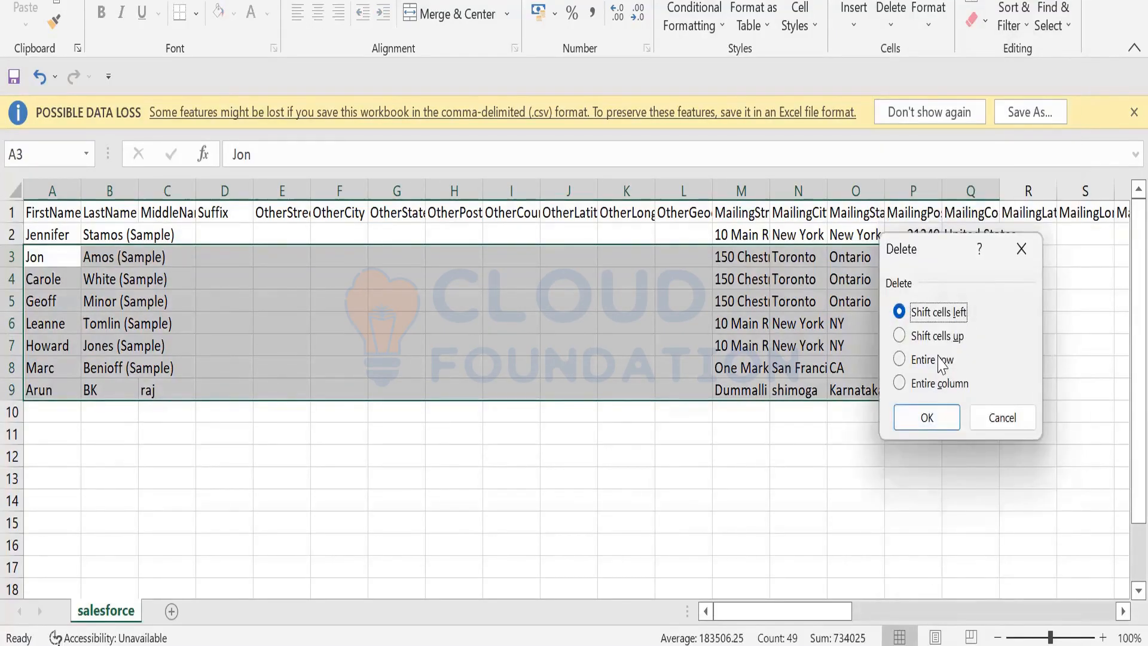
left_click(927, 419)
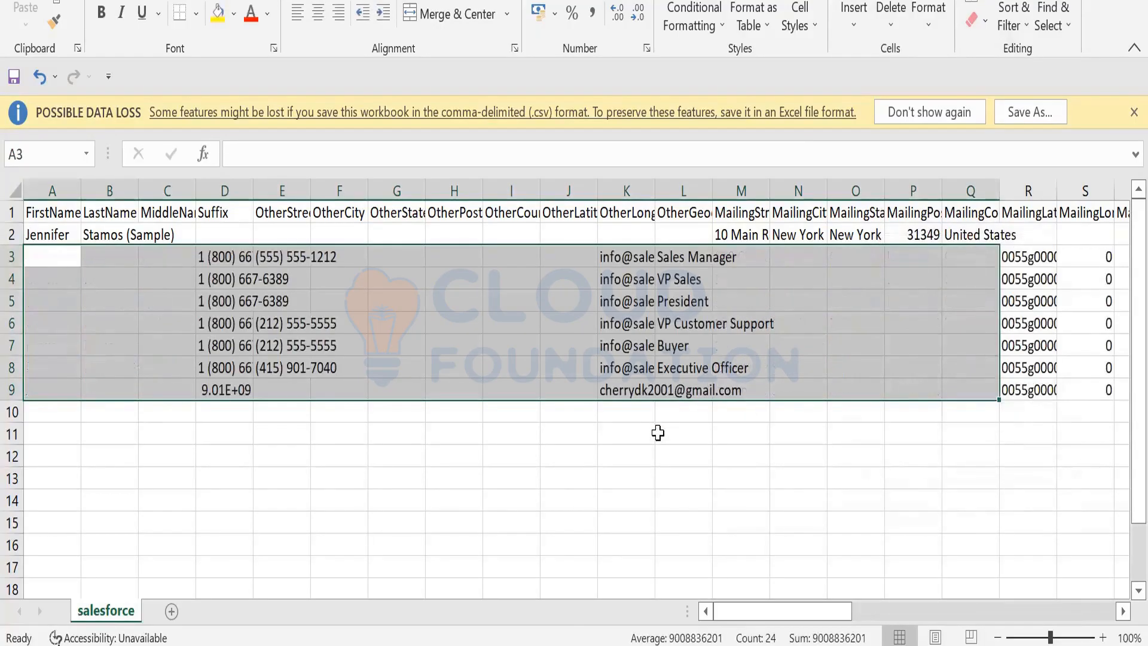
left_click(324, 465)
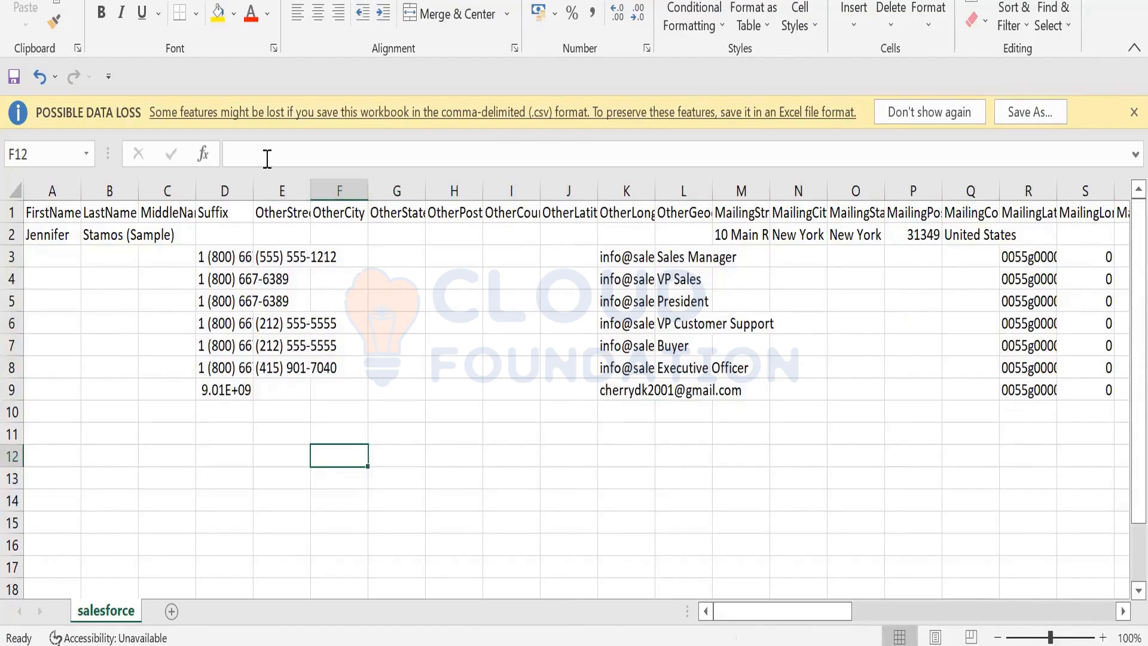
Delete the leftover contact data in cells D3:AG9 and check the sheet below the first record.
left_click_drag(218, 251, 1122, 400)
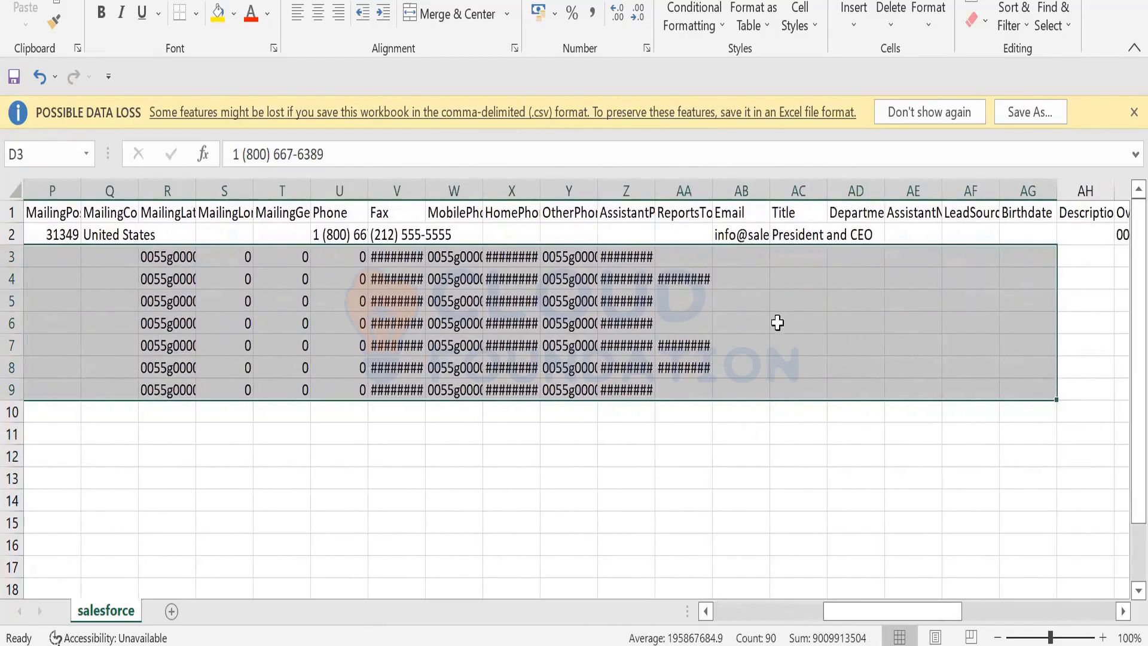
right_click(895, 382)
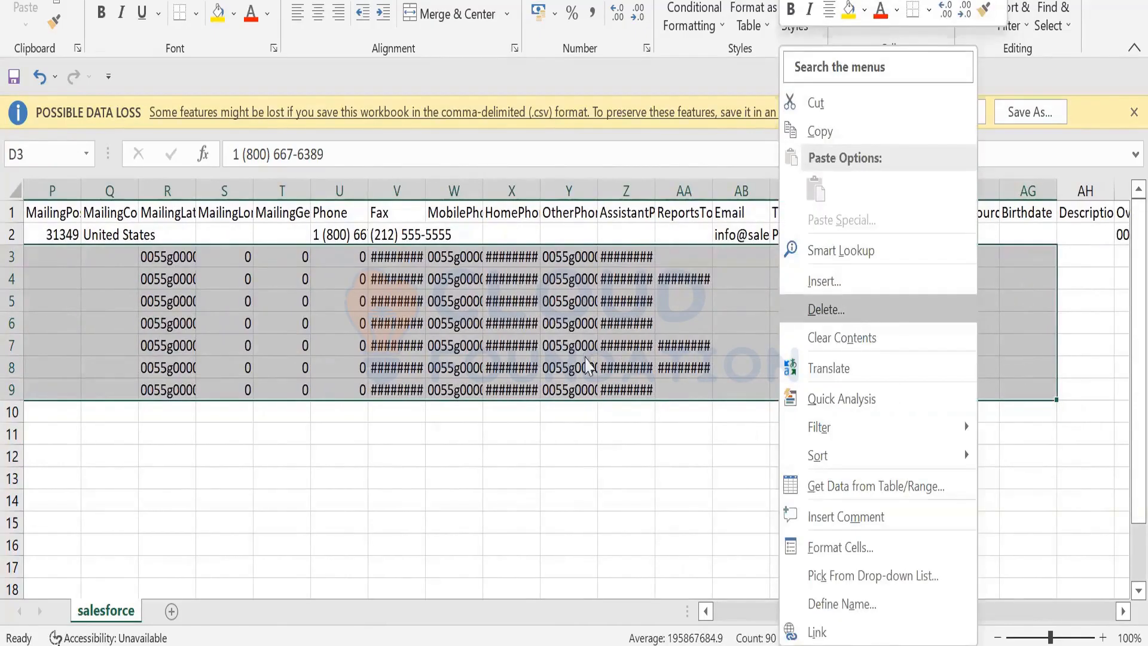
left_click(857, 311)
left_click(833, 411)
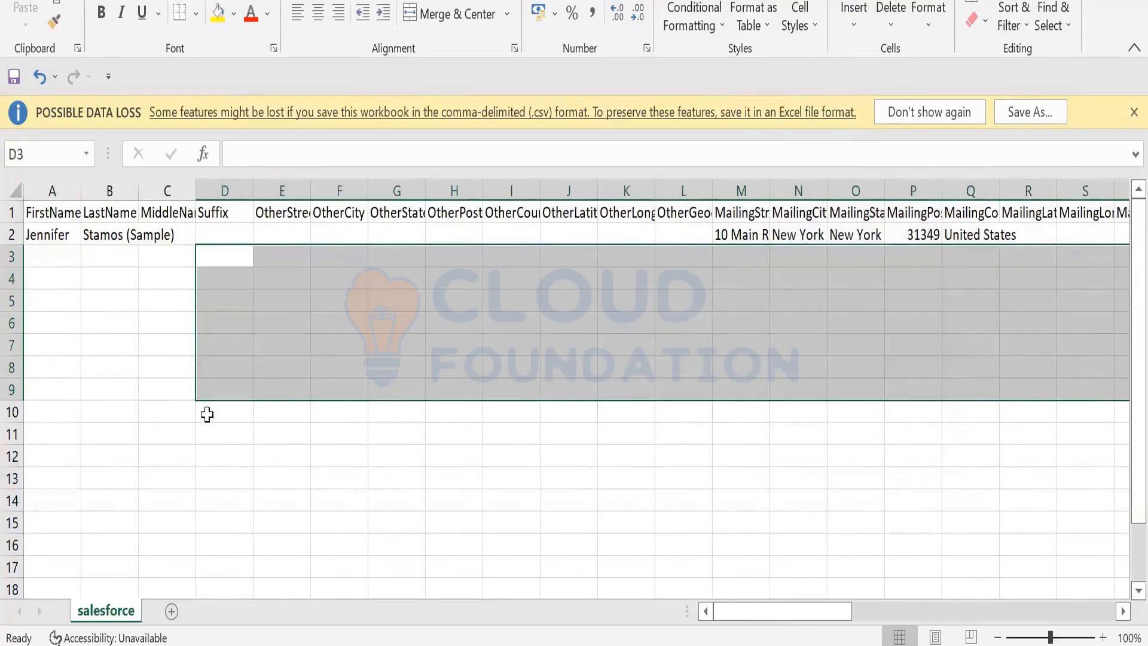
left_click(125, 437)
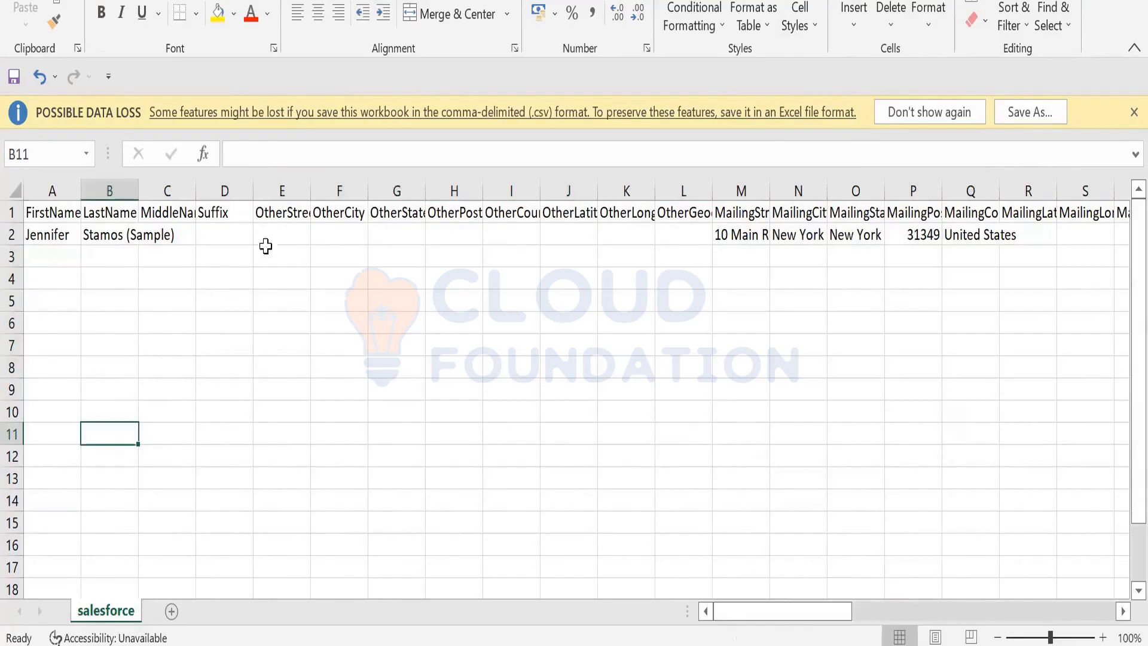
scroll(619, 579, "down", 3)
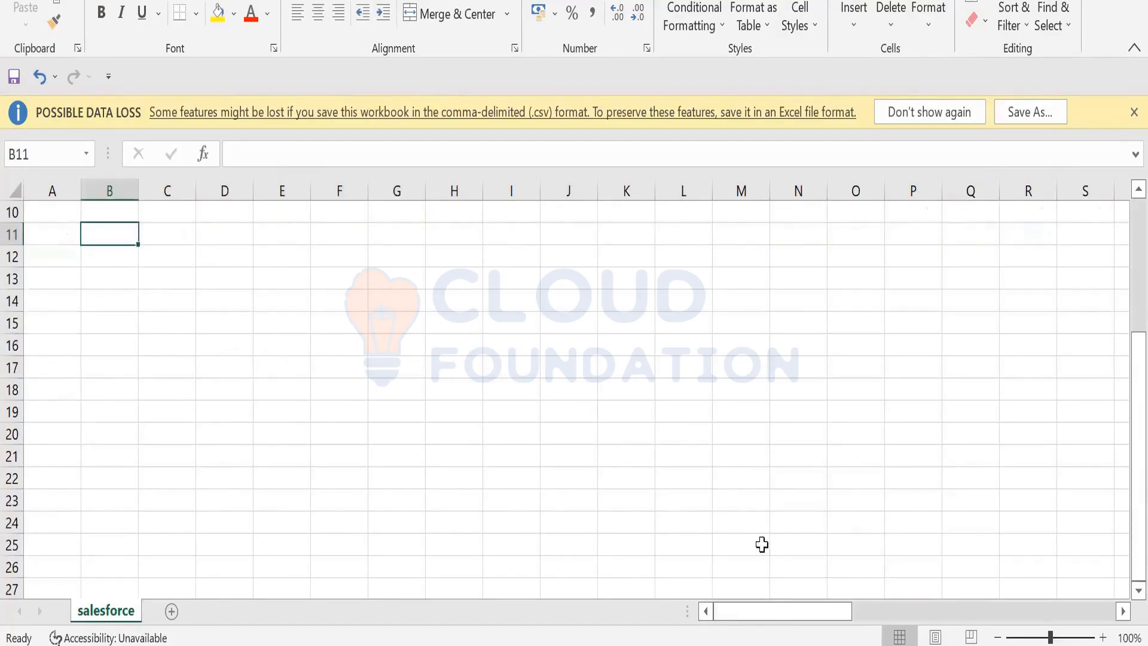
scroll(761, 542, "up", 3)
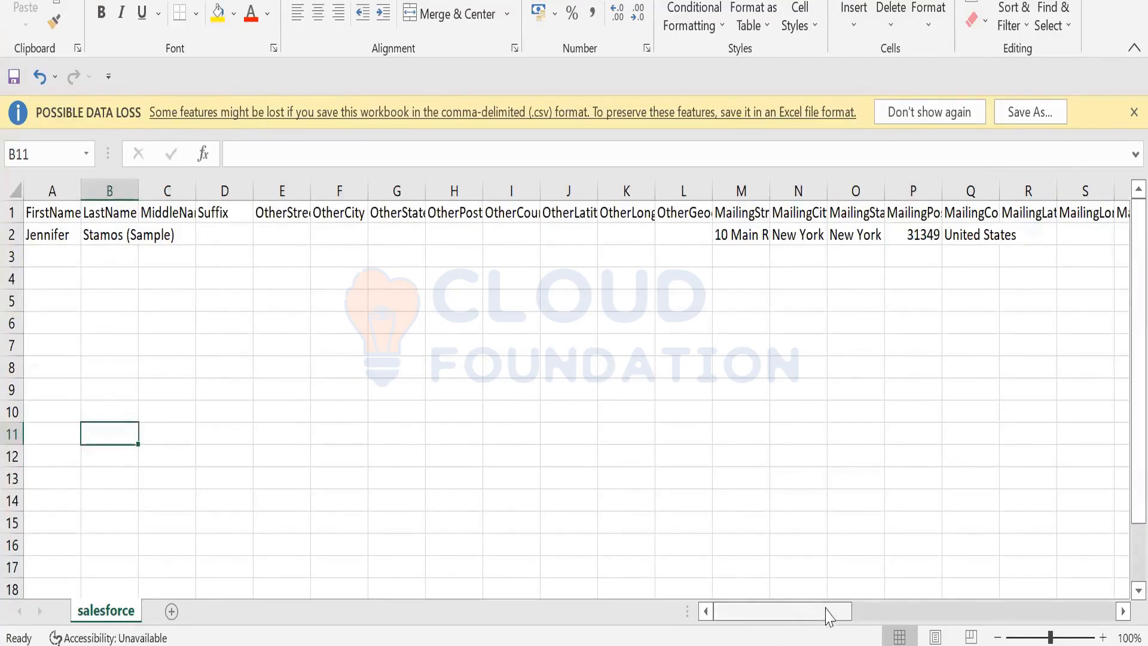
Switch to the desktop and open the saved salesforce CSV file.
key("alt+Tab")
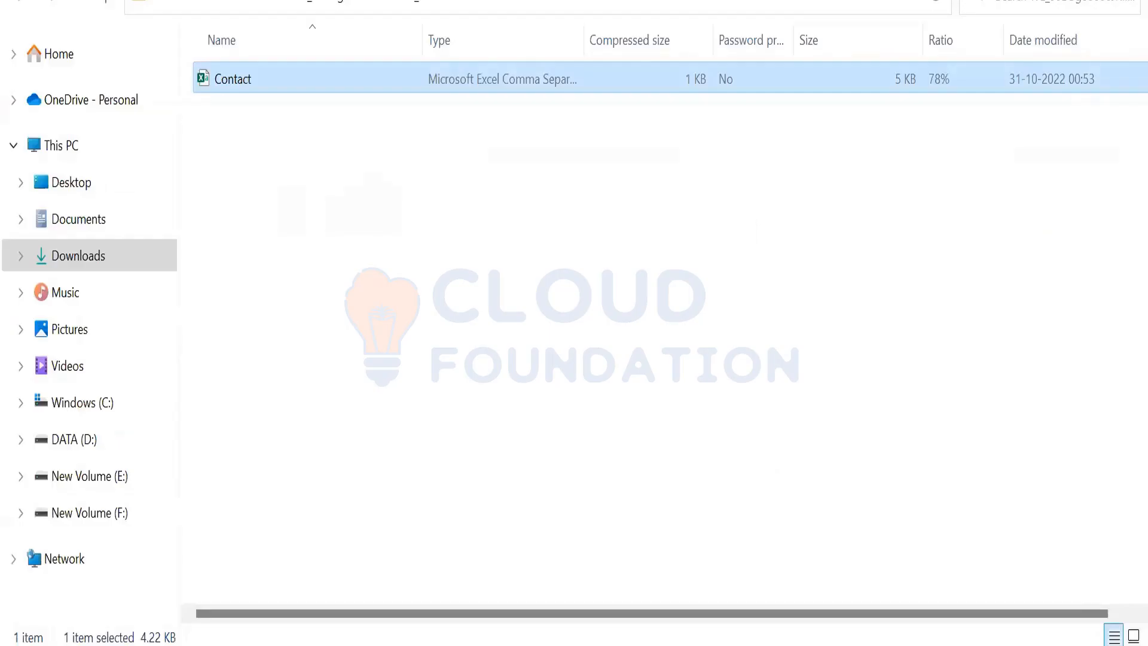
left_click(1046, 2)
left_click(1045, 1)
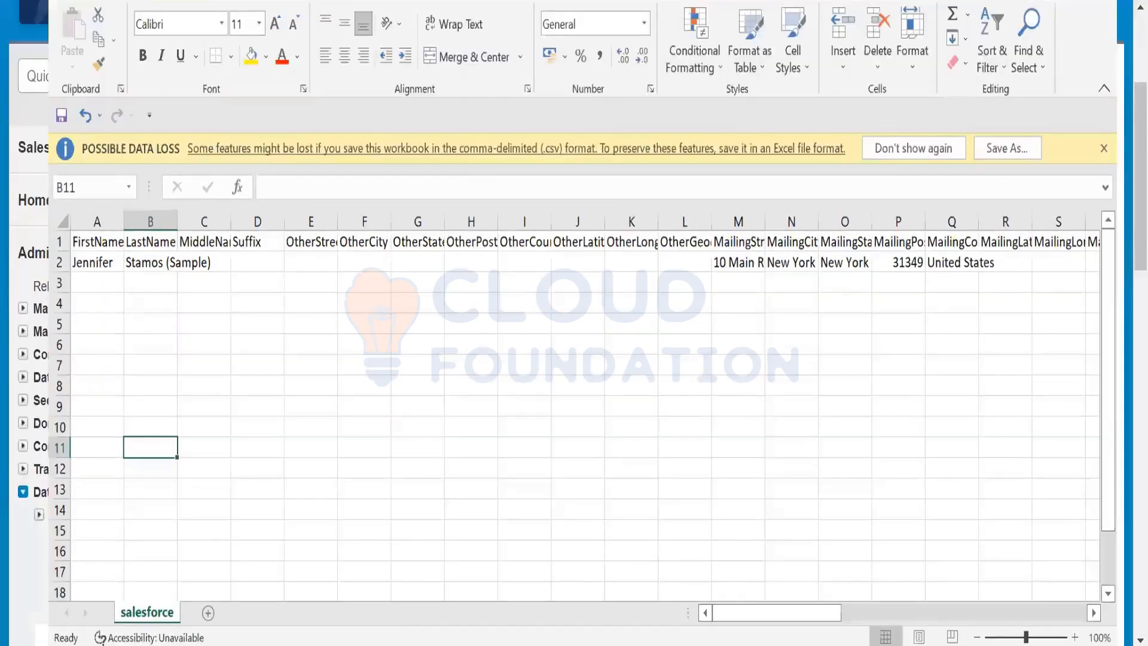
key("super+d")
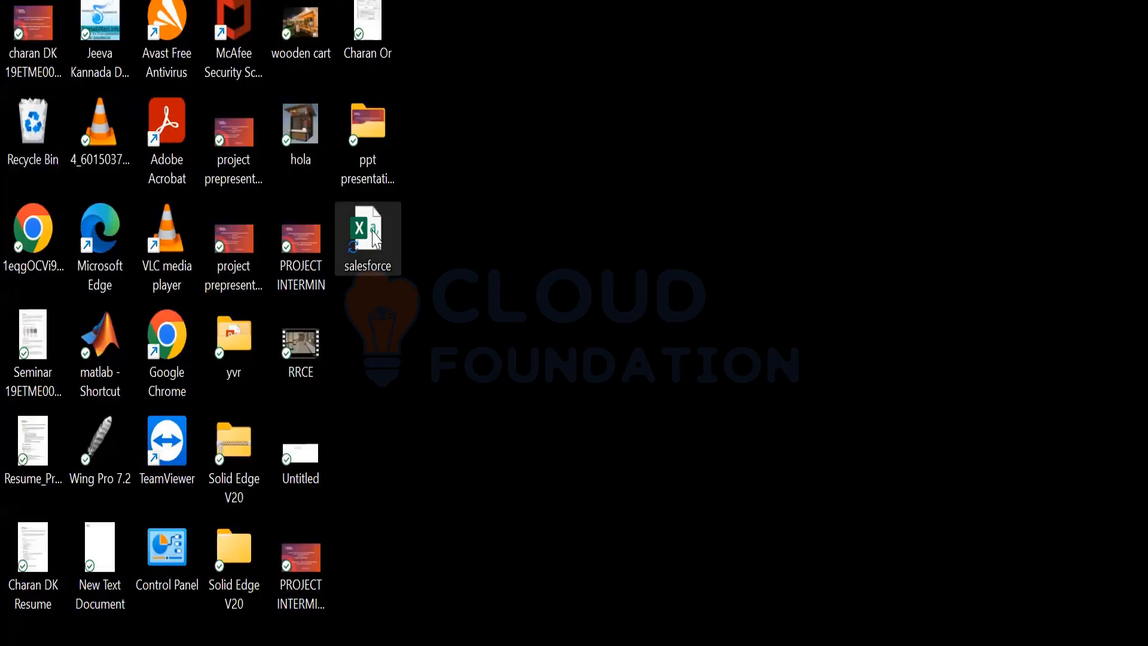
double_click(372, 229)
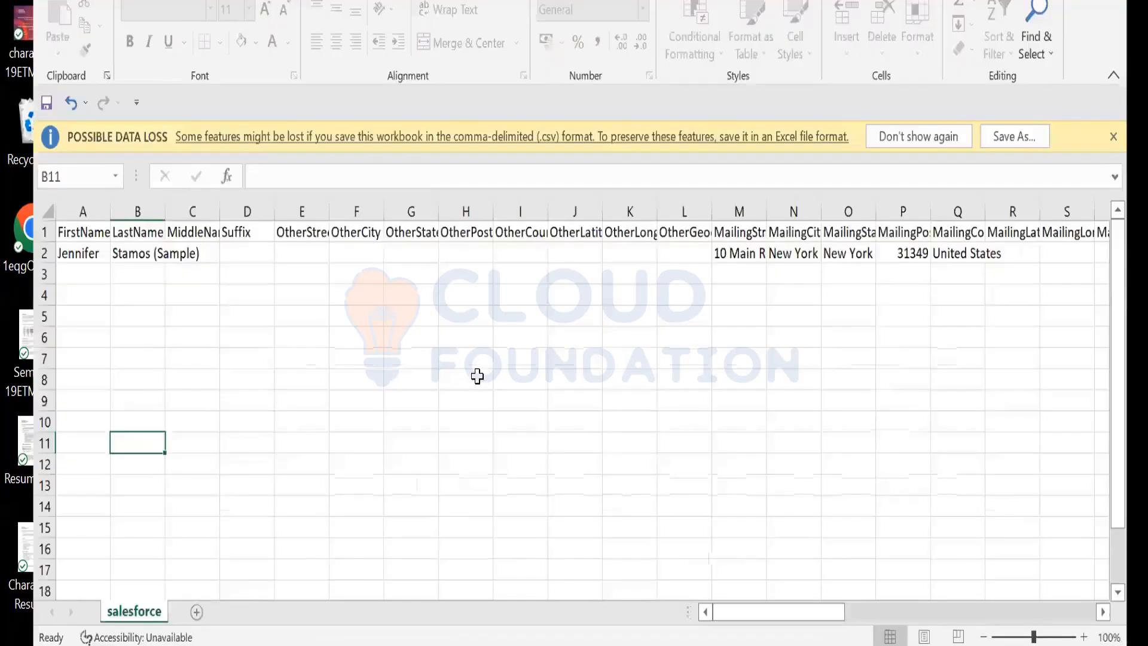
Replace the FirstName value of the record in cell A2 with a new first name, keeping the header row intact.
left_click(397, 233)
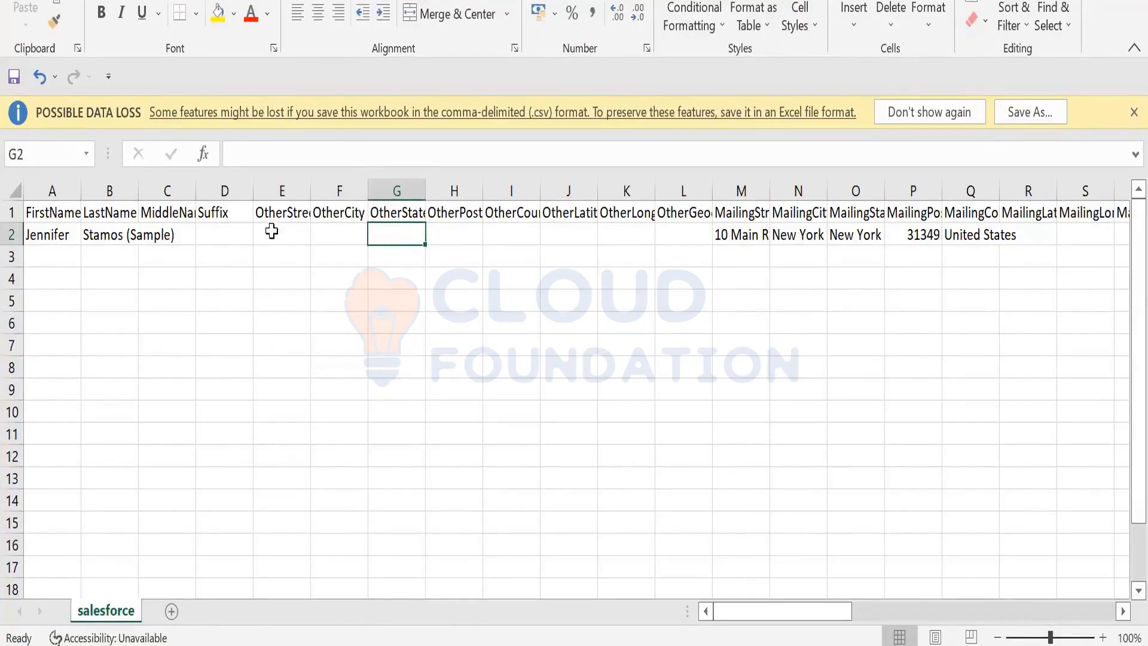
left_click(71, 236)
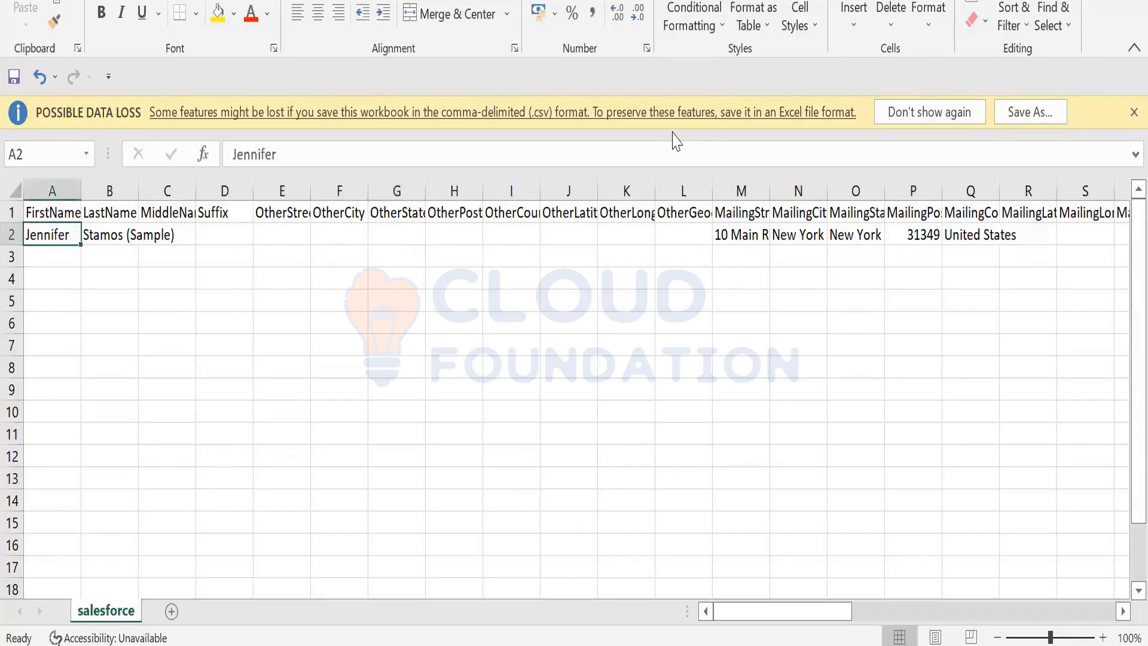
key("BackSpace")
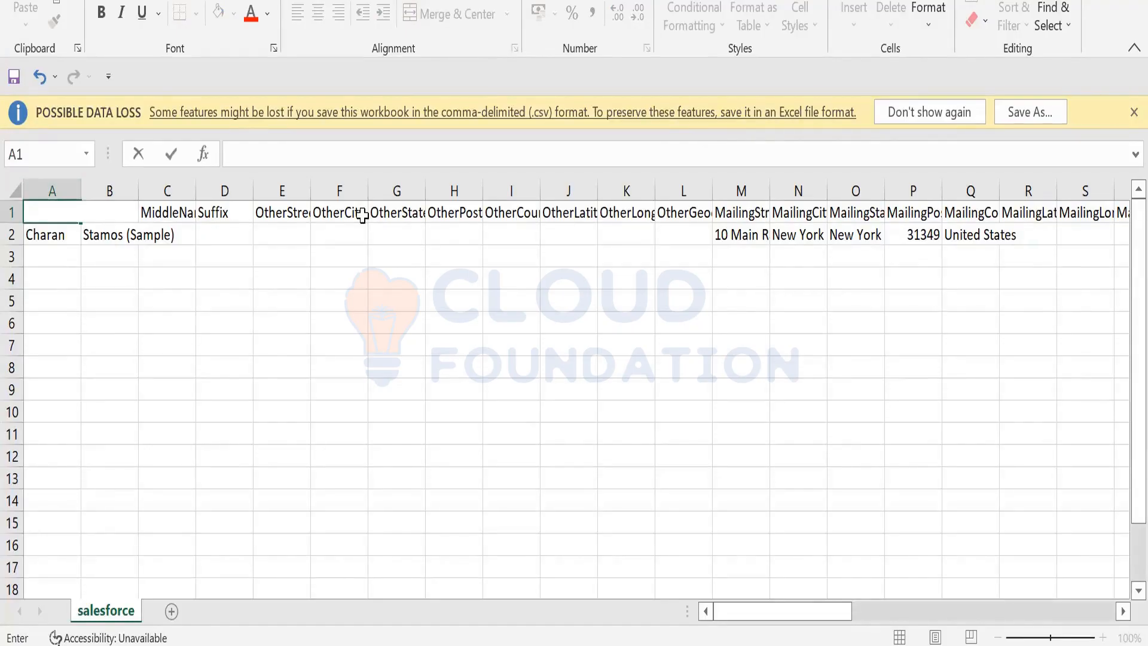
key("ctrl+z")
key("BackSpace")
key("Escape")
left_click(92, 299)
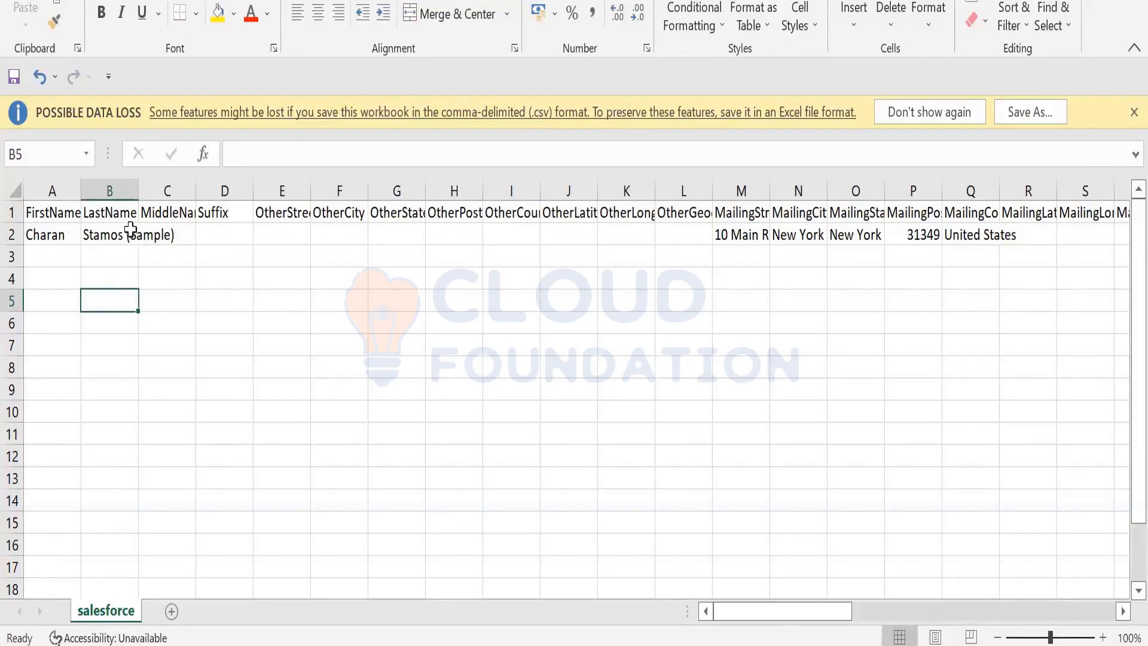
Replace the LastName value of the record in cell B2 with a new last name.
left_click(116, 240)
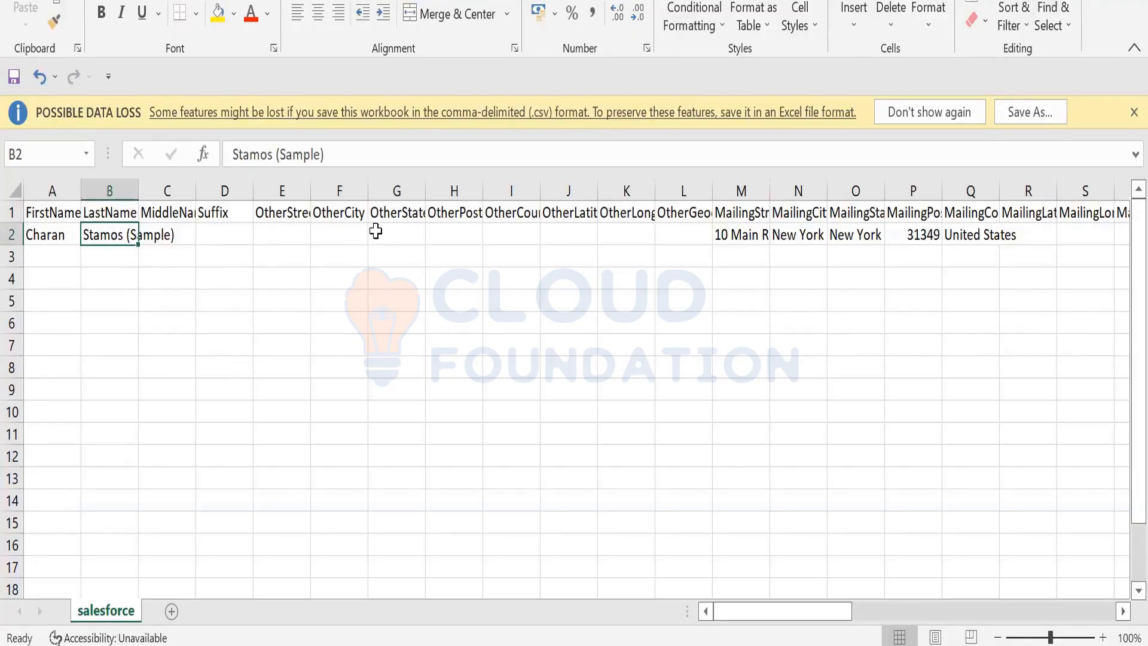
key("BackSpace")
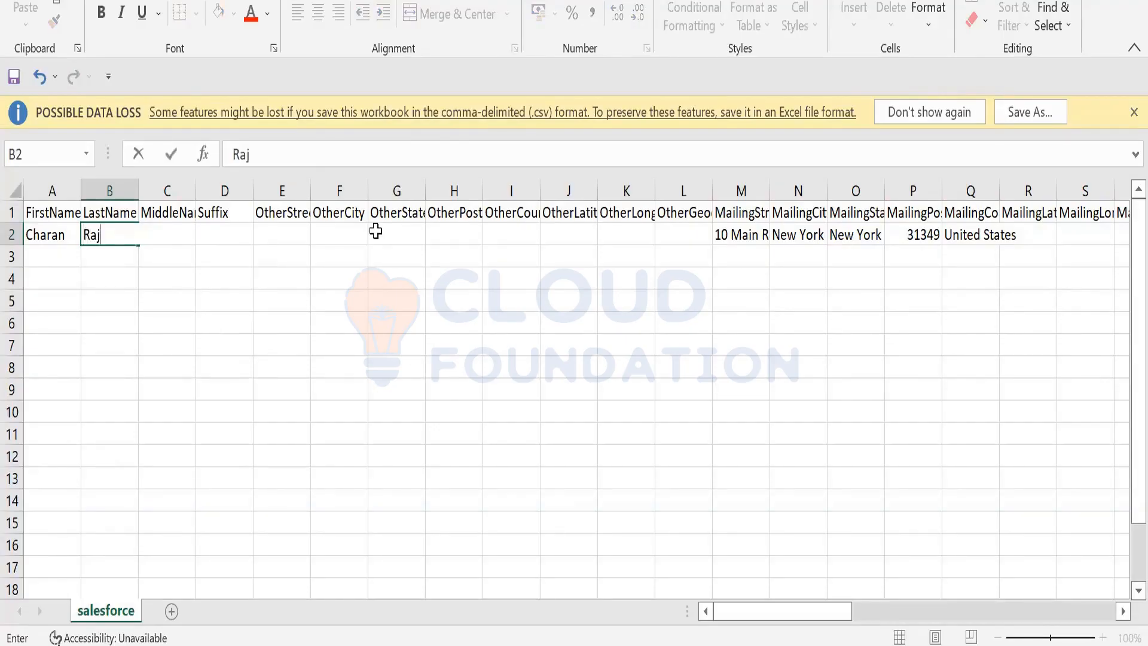
key("F2")
double_click(185, 240)
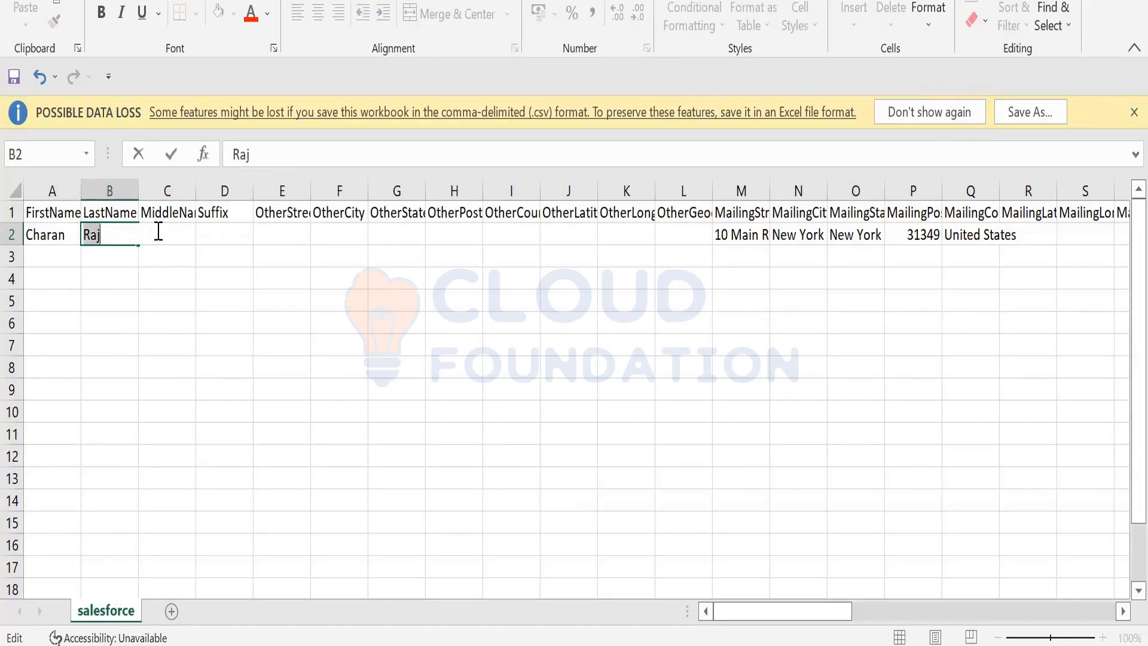
left_click(110, 365)
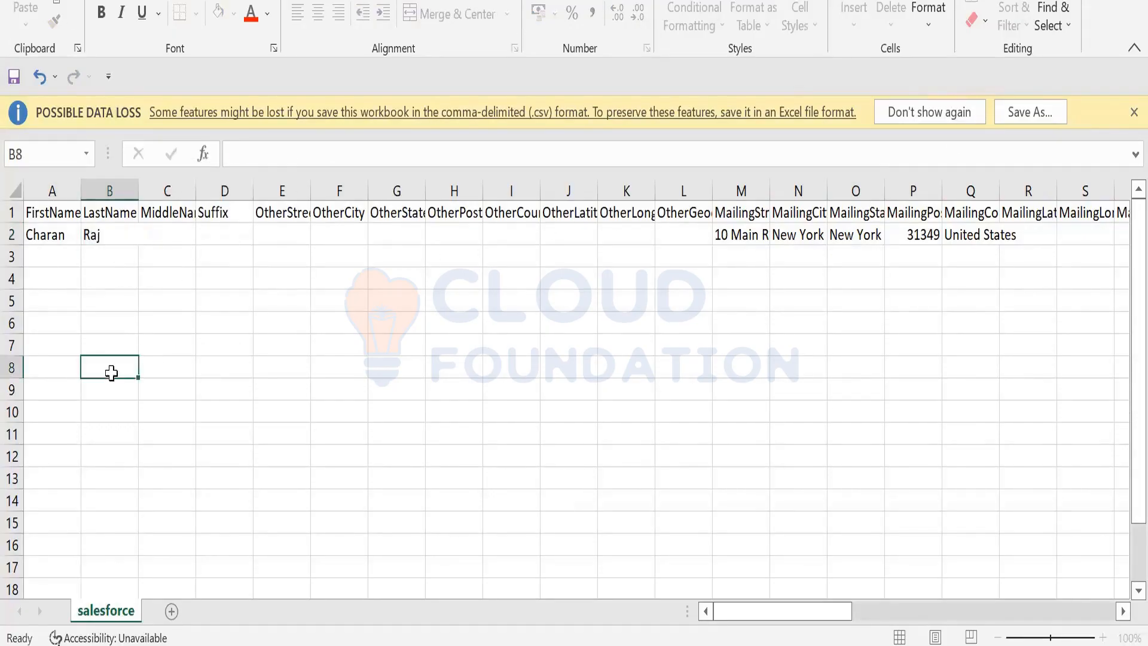
Check the record's MiddleName, mailing address, Phone and Email columns along row 2.
left_click(167, 234)
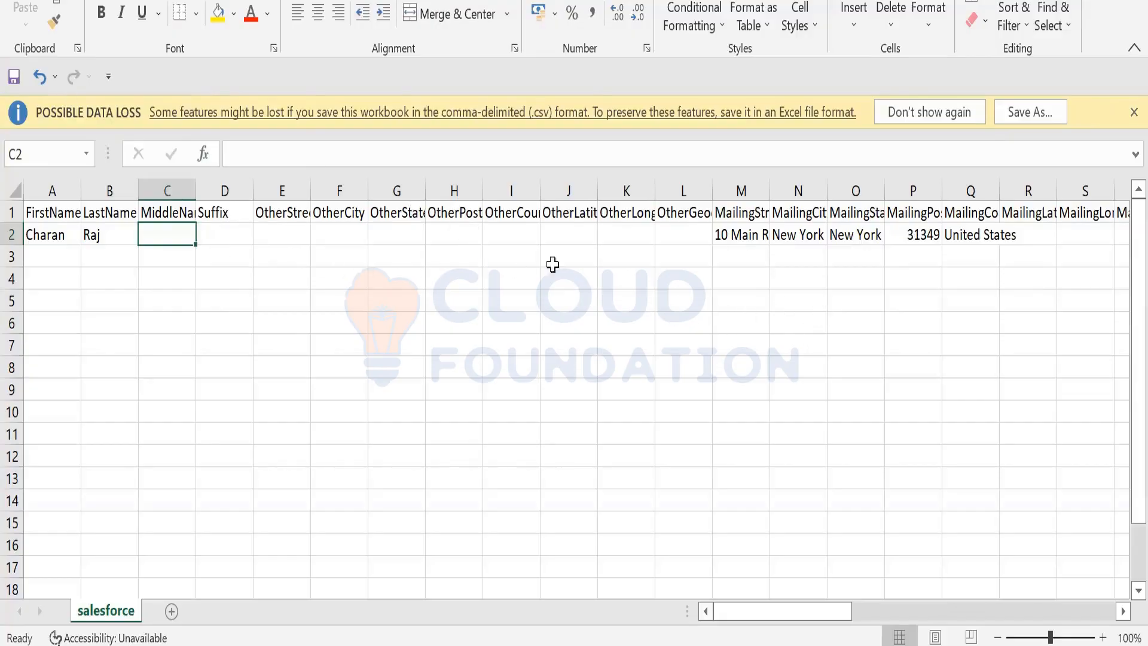
left_click_drag(795, 612, 817, 615)
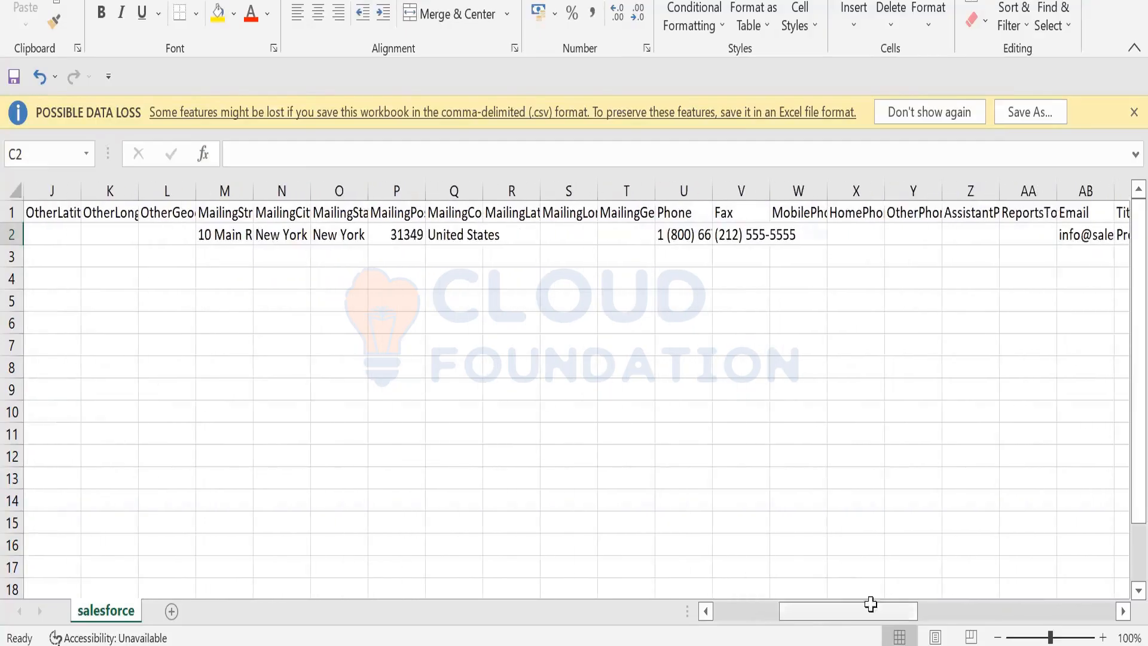
left_click(673, 235)
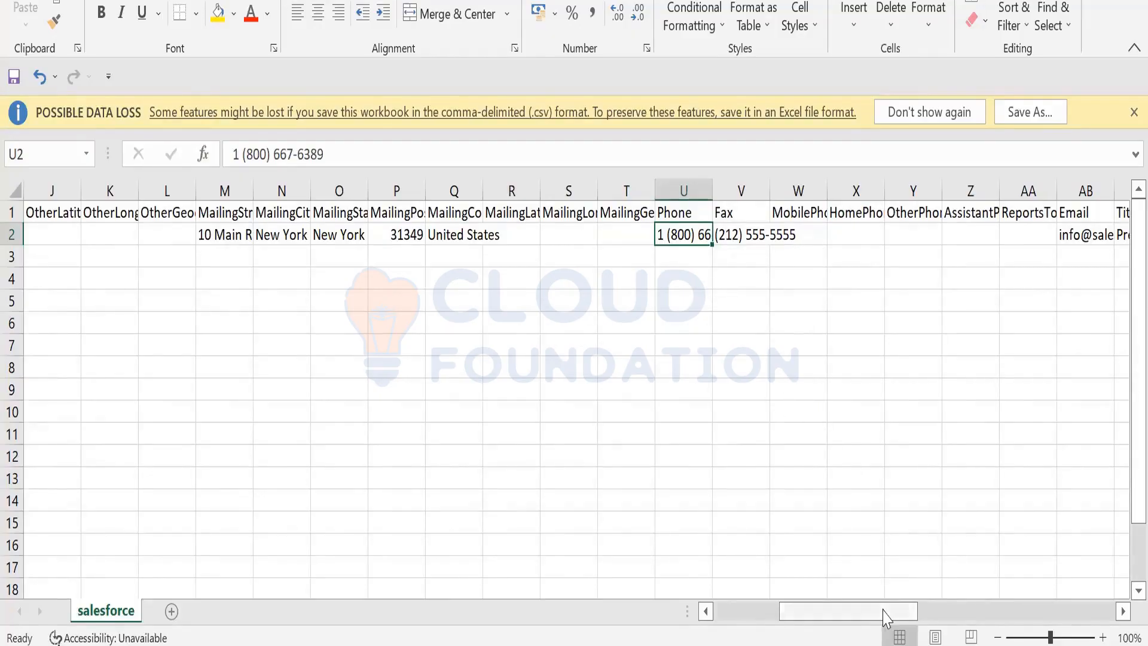
left_click_drag(876, 618, 870, 618)
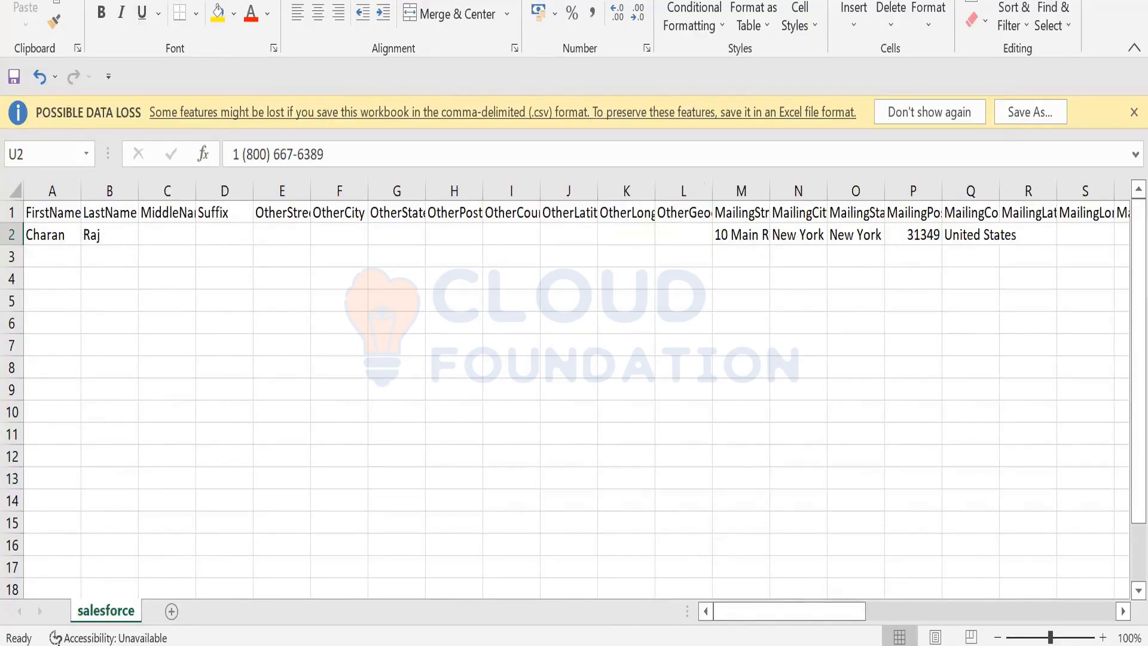
Save a copy of the sheet as salesforce 1 in CSV (Comma delimited) format.
left_click(20, 1)
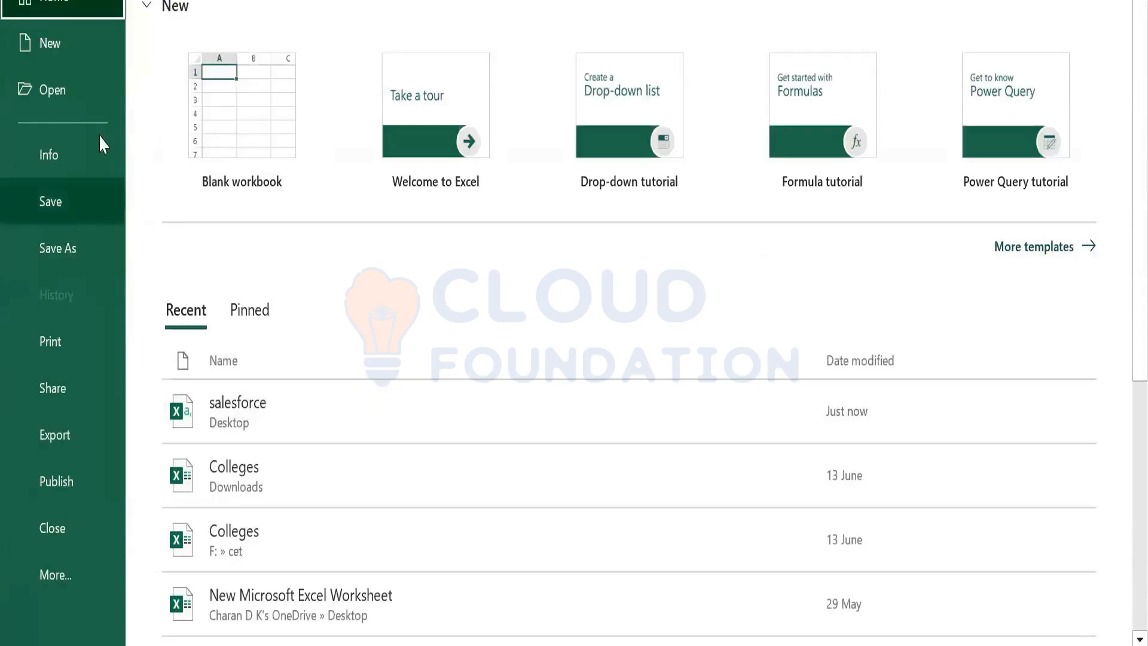
left_click(48, 256)
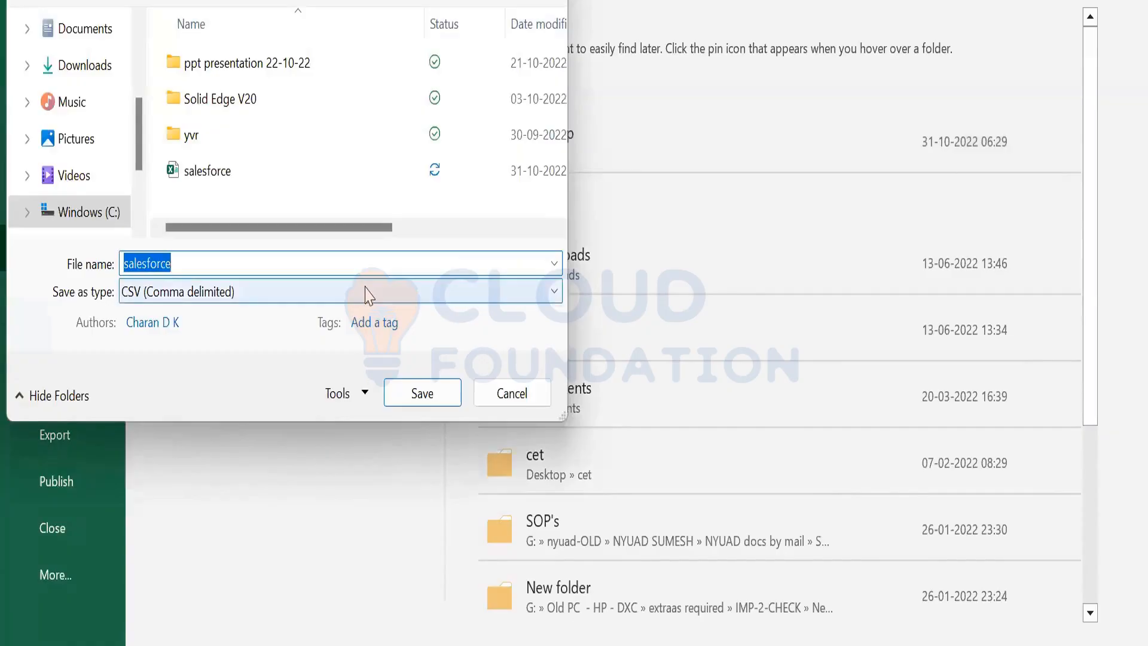
key("Right")
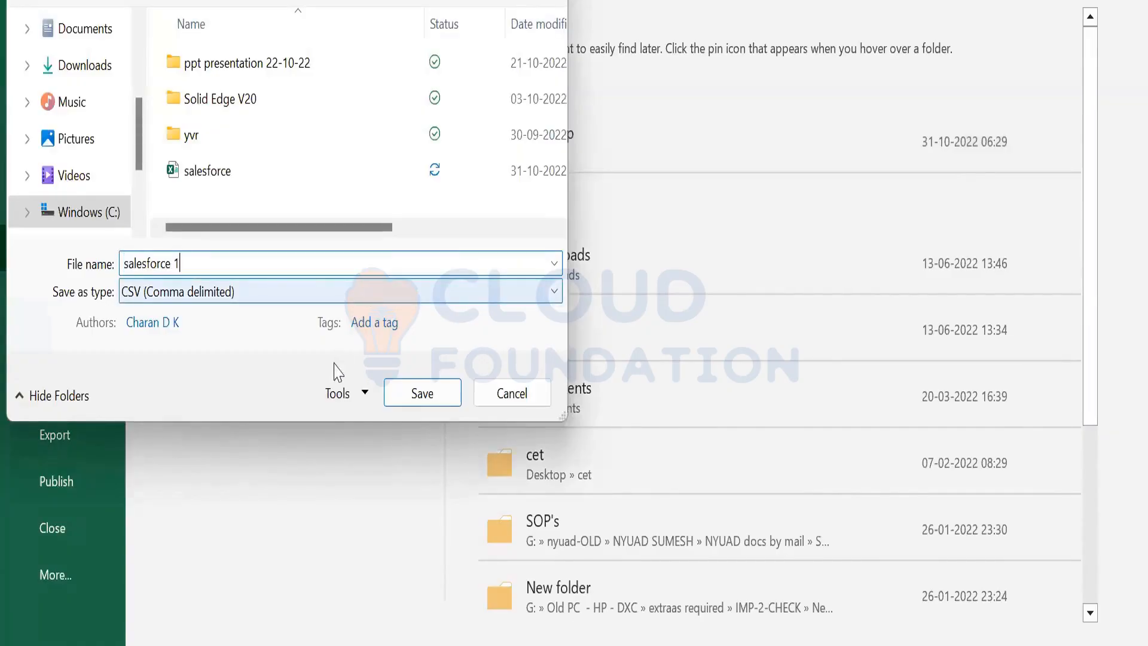
left_click(414, 394)
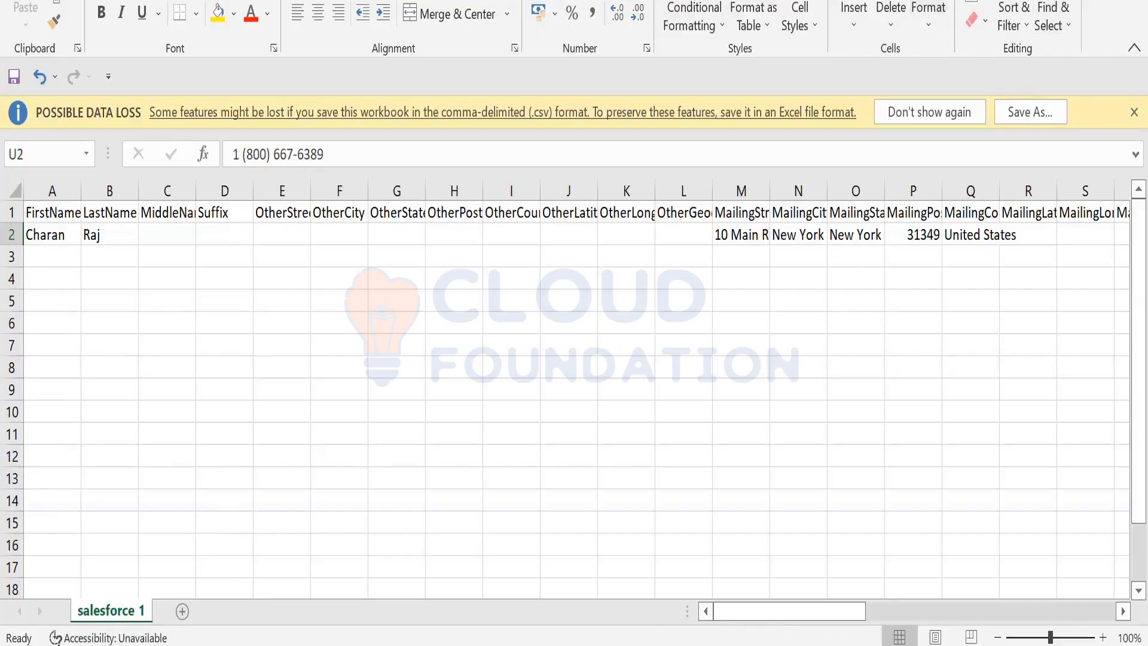
Close the workbook and open the salesforce 1 file from the desktop.
left_click(1134, 1)
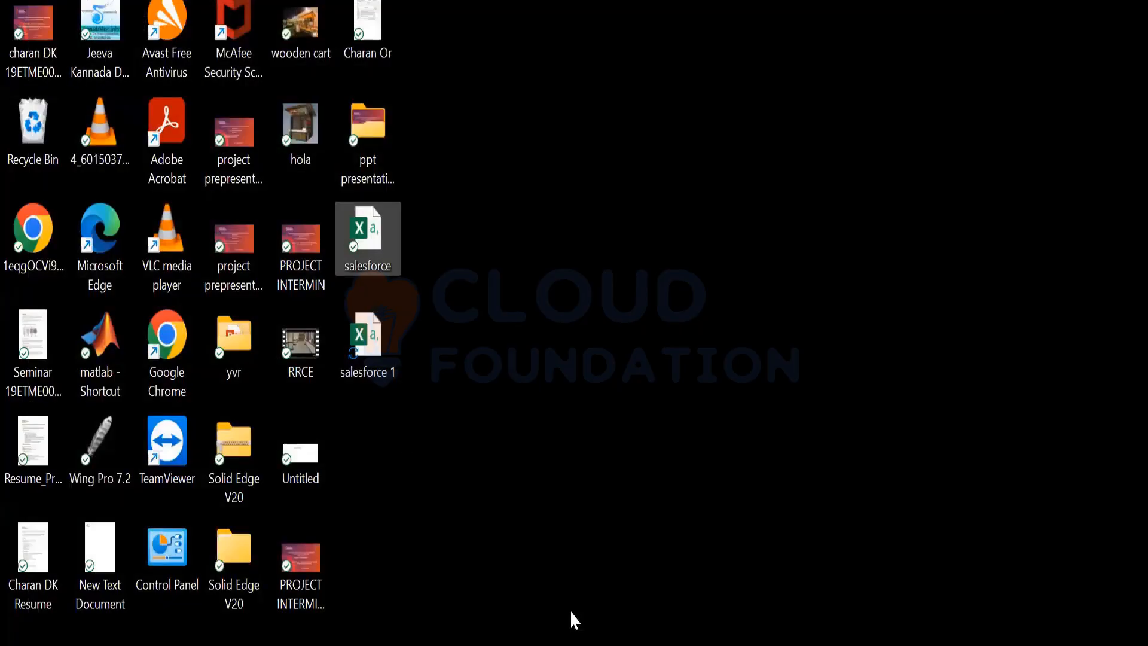
left_click(379, 373)
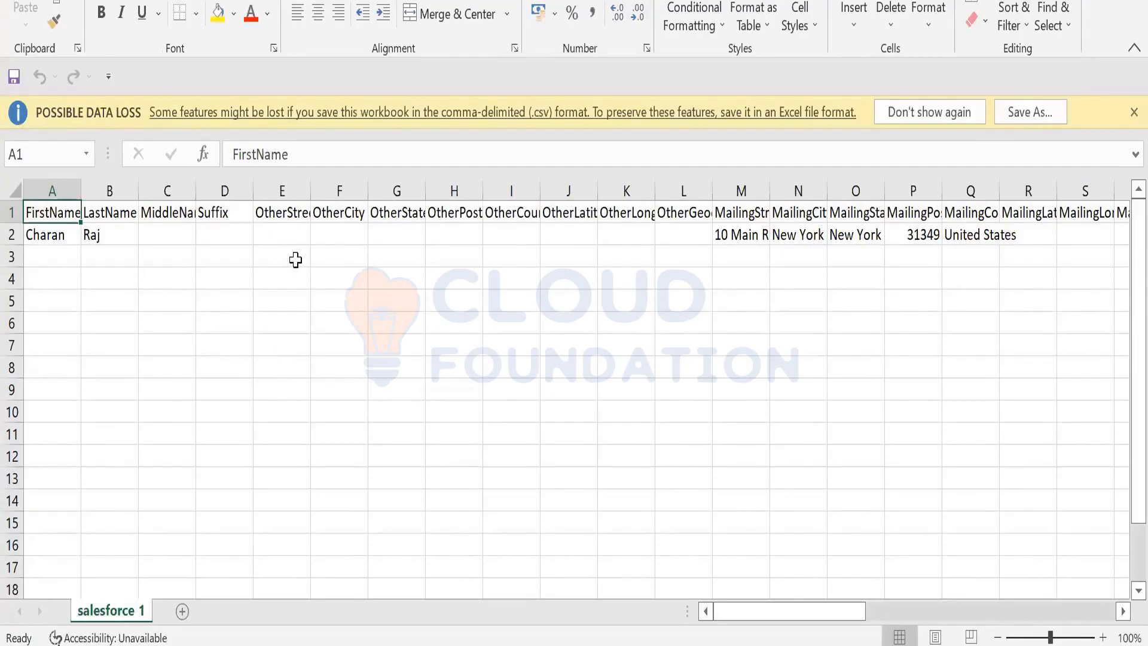
left_click(264, 212)
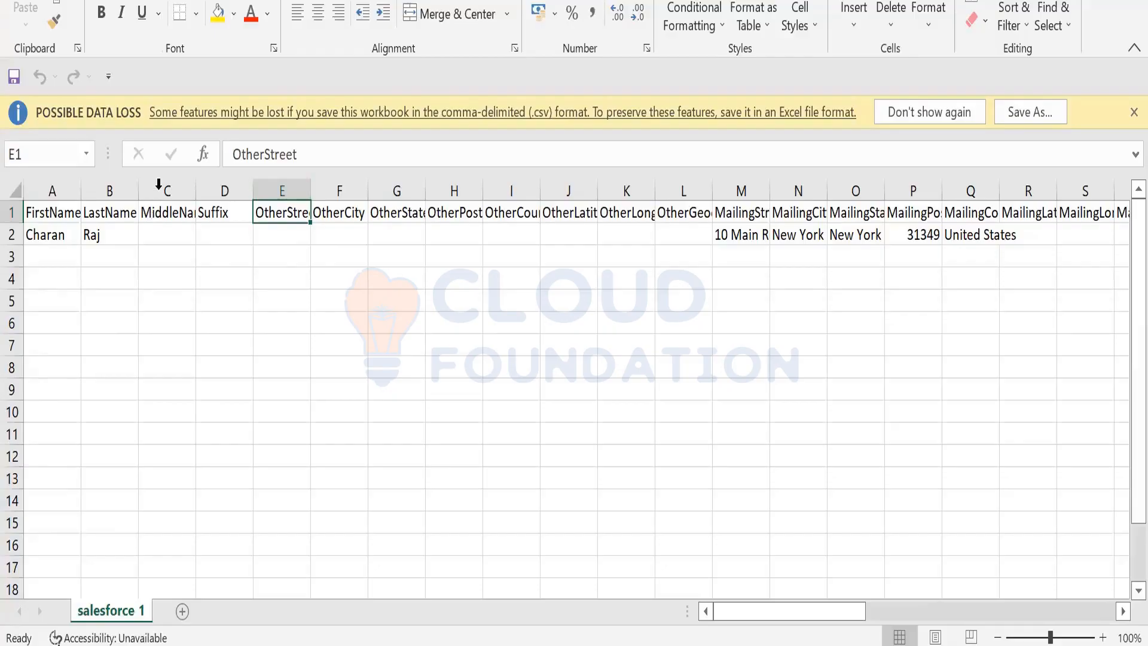
left_click(161, 210)
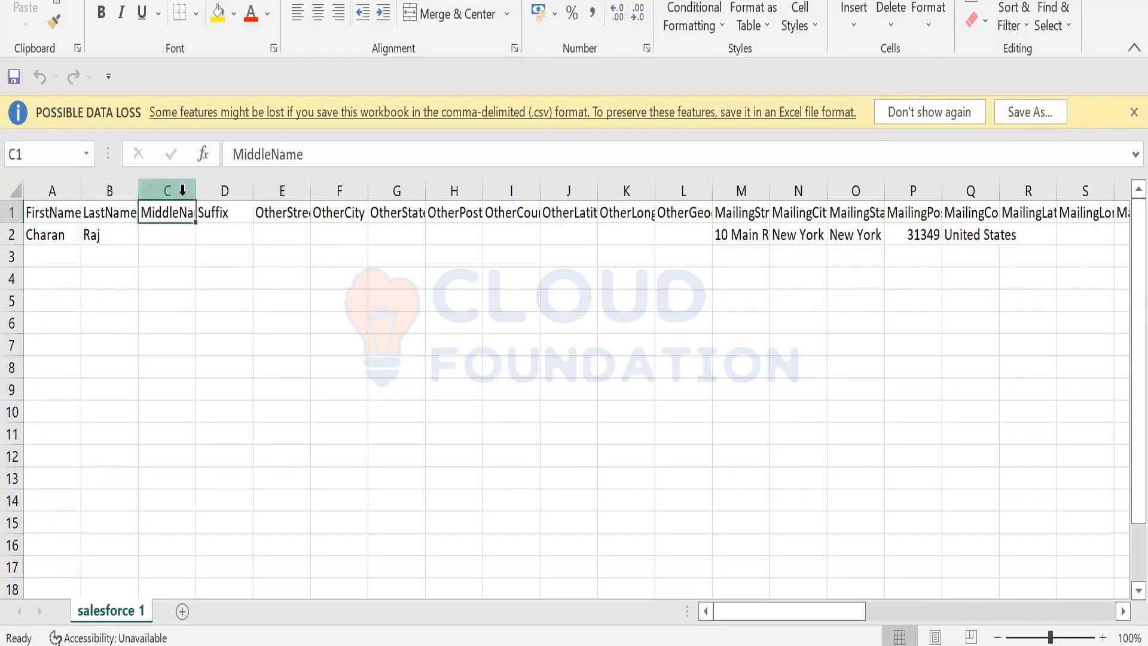
key("ctrl+c")
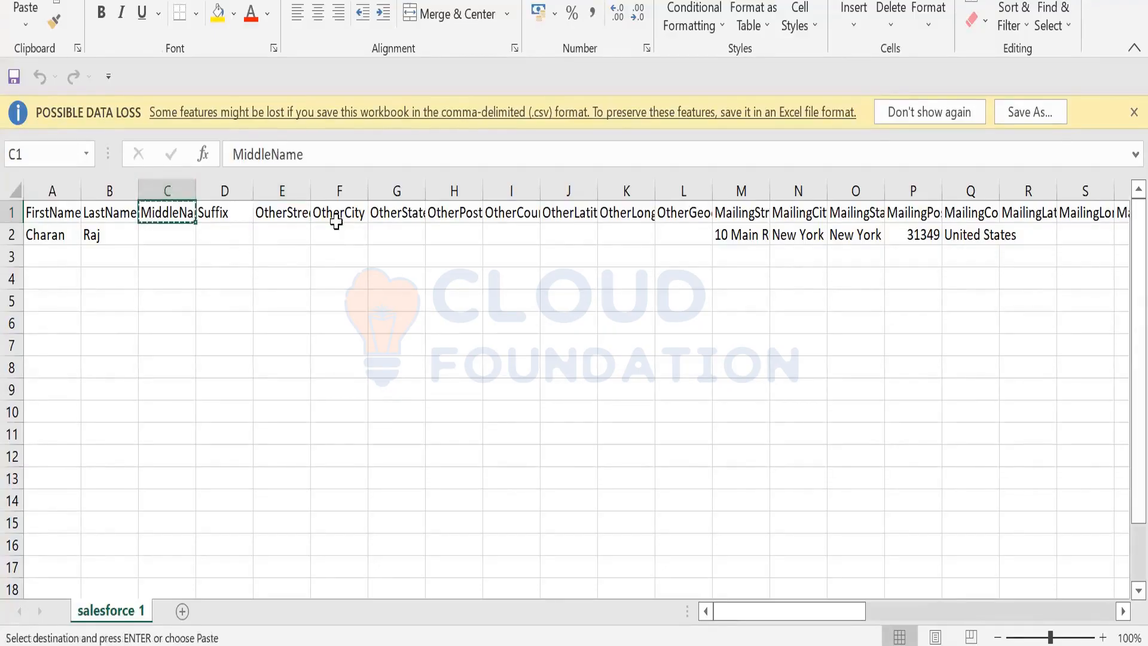
left_click(156, 191)
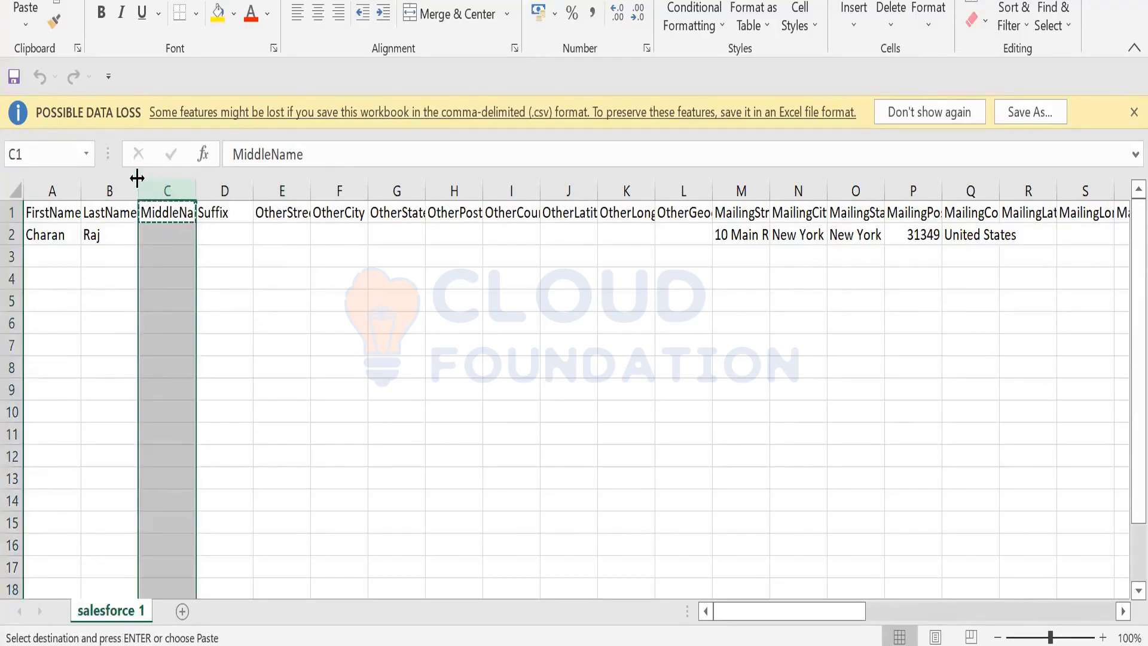
mouse_move(137, 181)
left_mouse_down()
mouse_move(207, 186)
mouse_move(133, 171)
left_mouse_up()
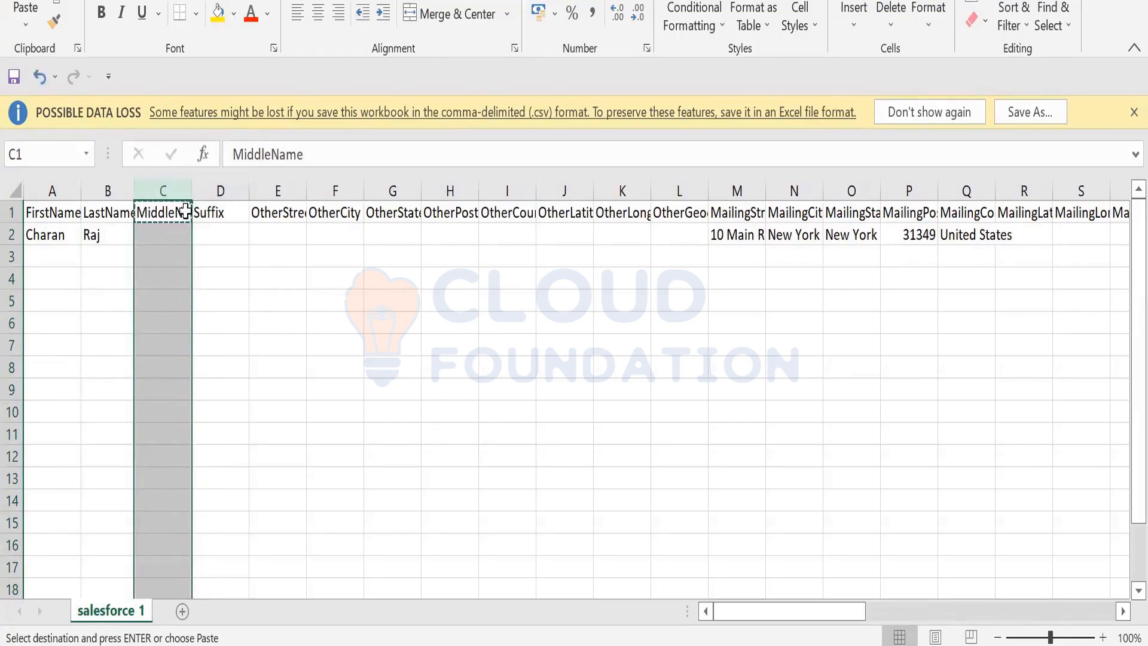
left_click(238, 308)
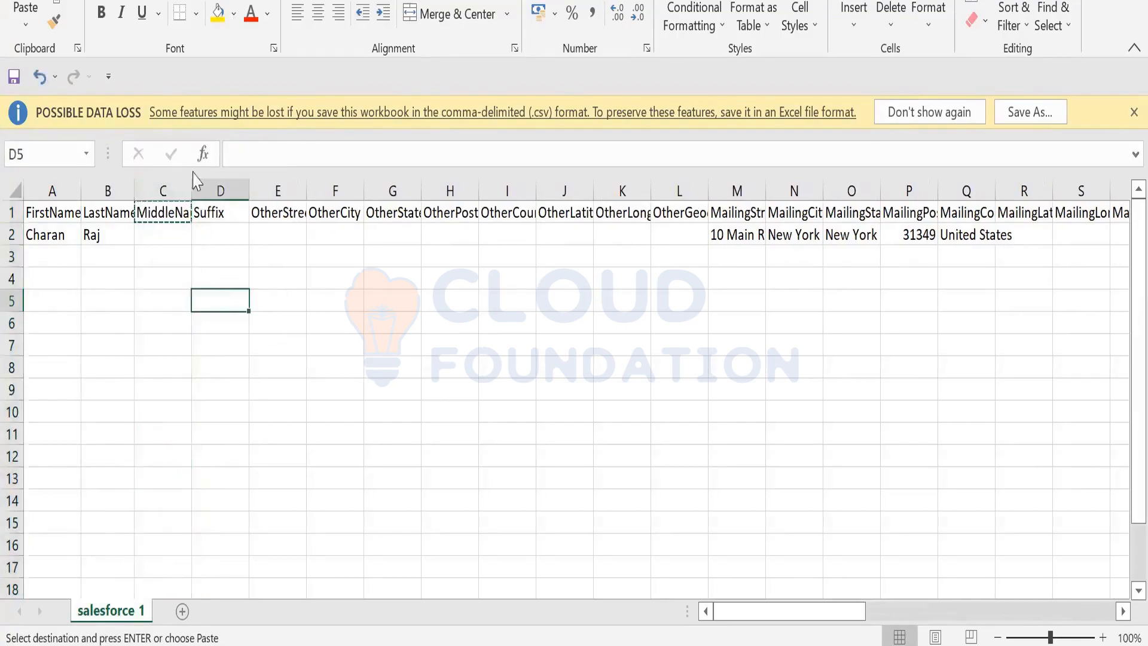
left_click(144, 190)
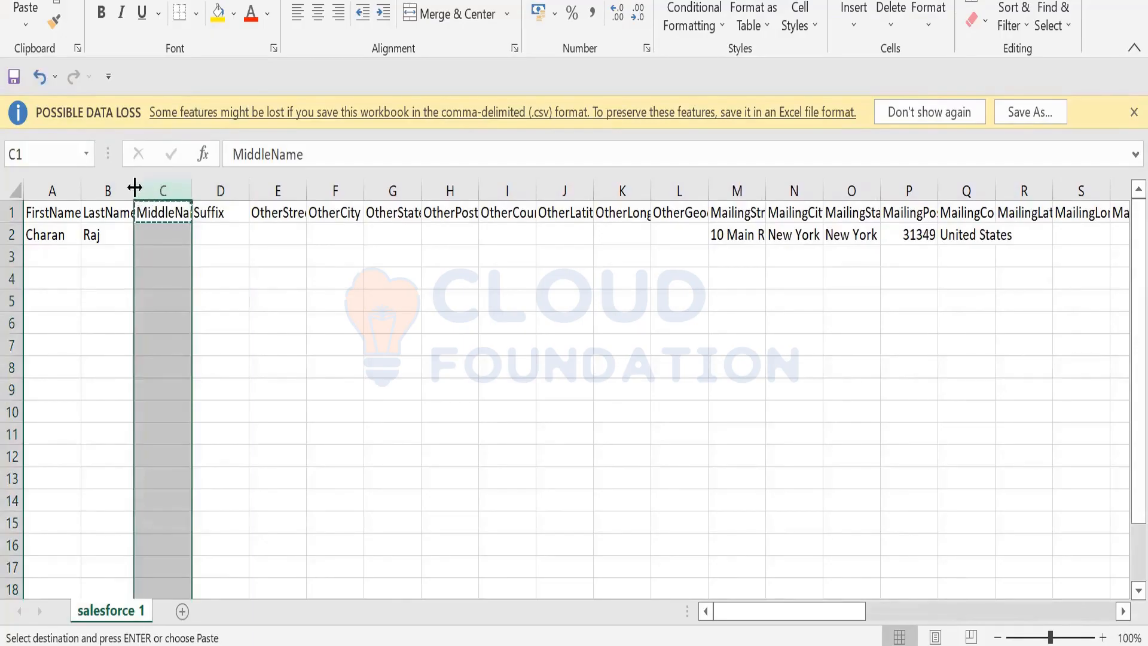
Delete the header cells C1:L1, from MiddleName through the Other address fields, using the Shift cells left option.
left_click(143, 211)
left_click_drag(159, 211, 670, 213)
right_click(573, 213)
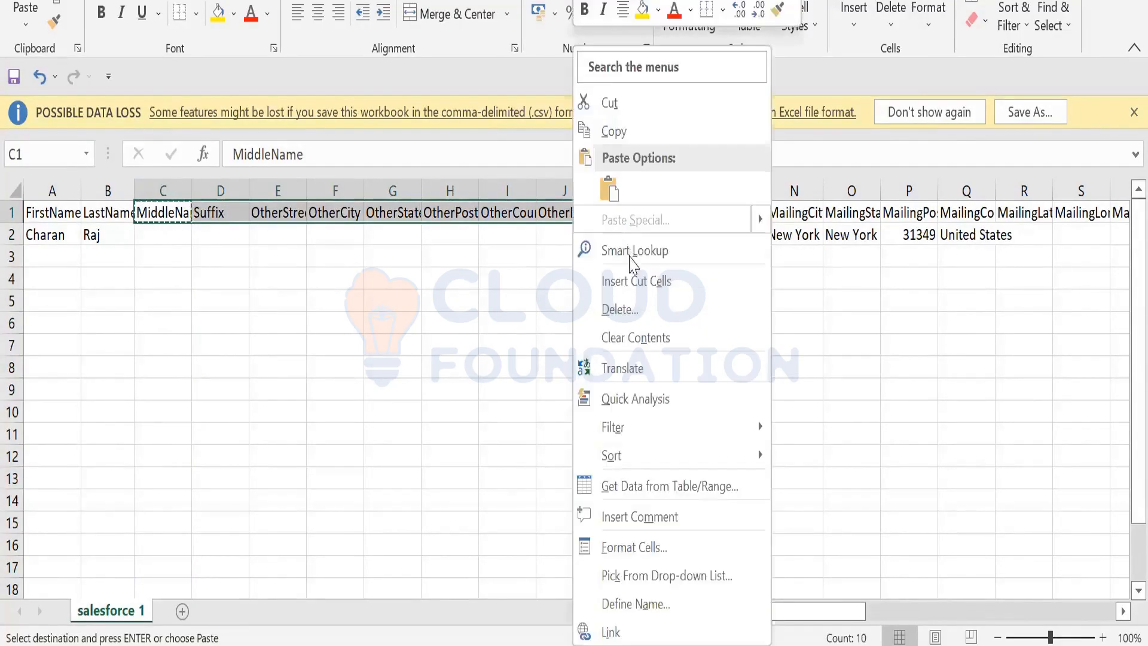
left_click(620, 311)
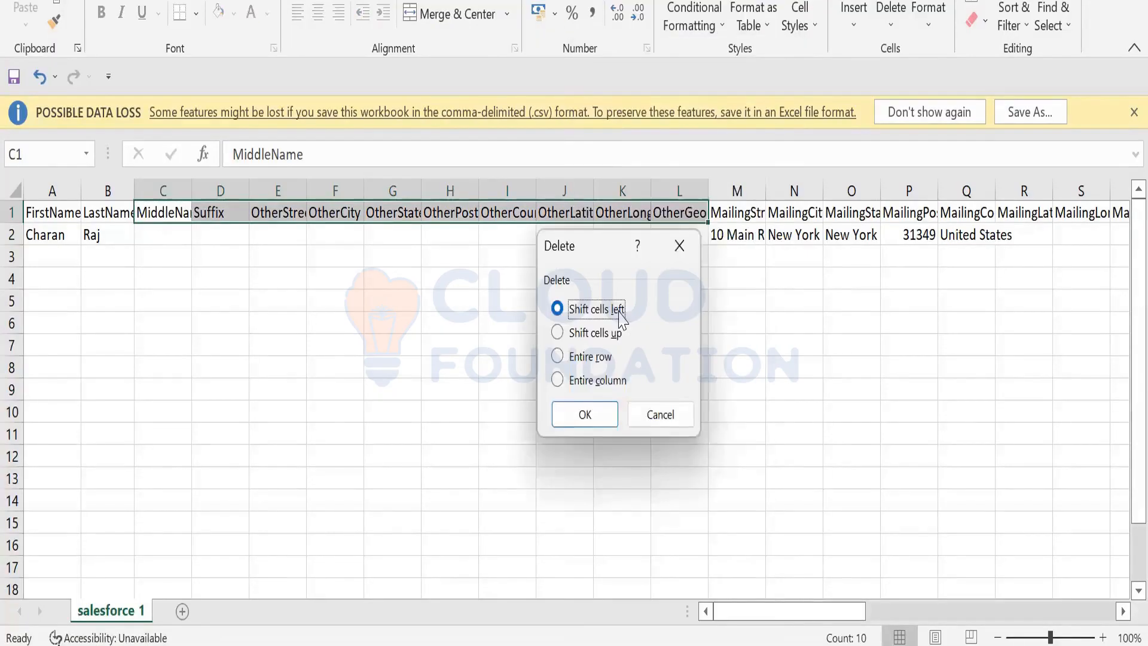
left_click(590, 409)
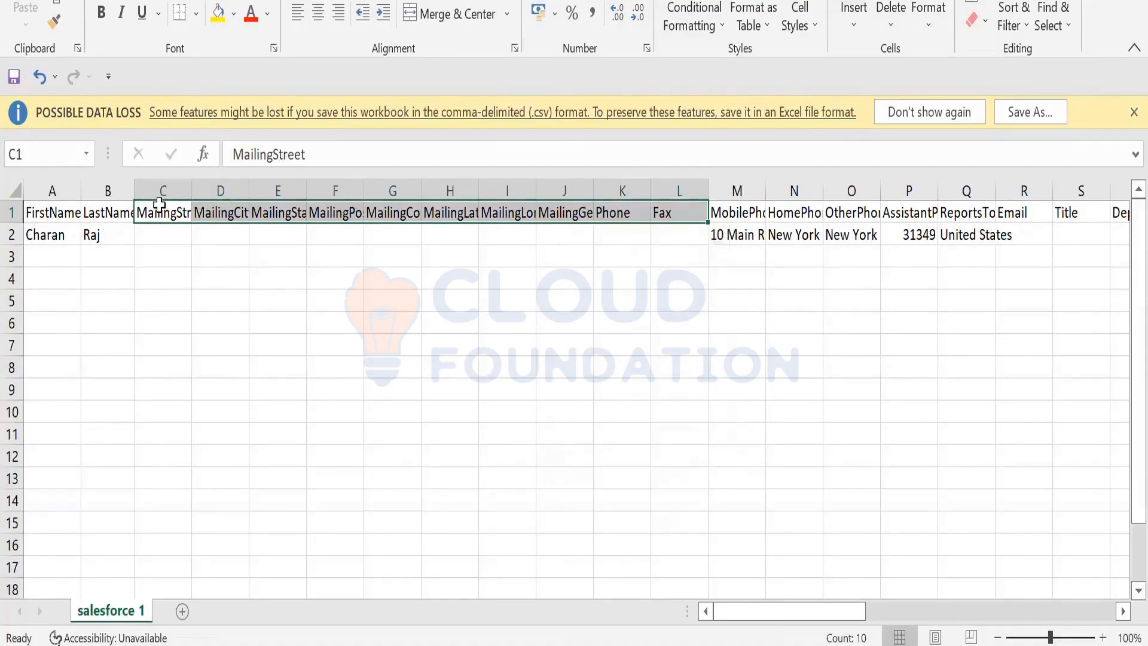
Delete the header cells C1:L1, from MailingStreet through Fax, using the Shift cells left option.
right_click(131, 191)
key("Escape")
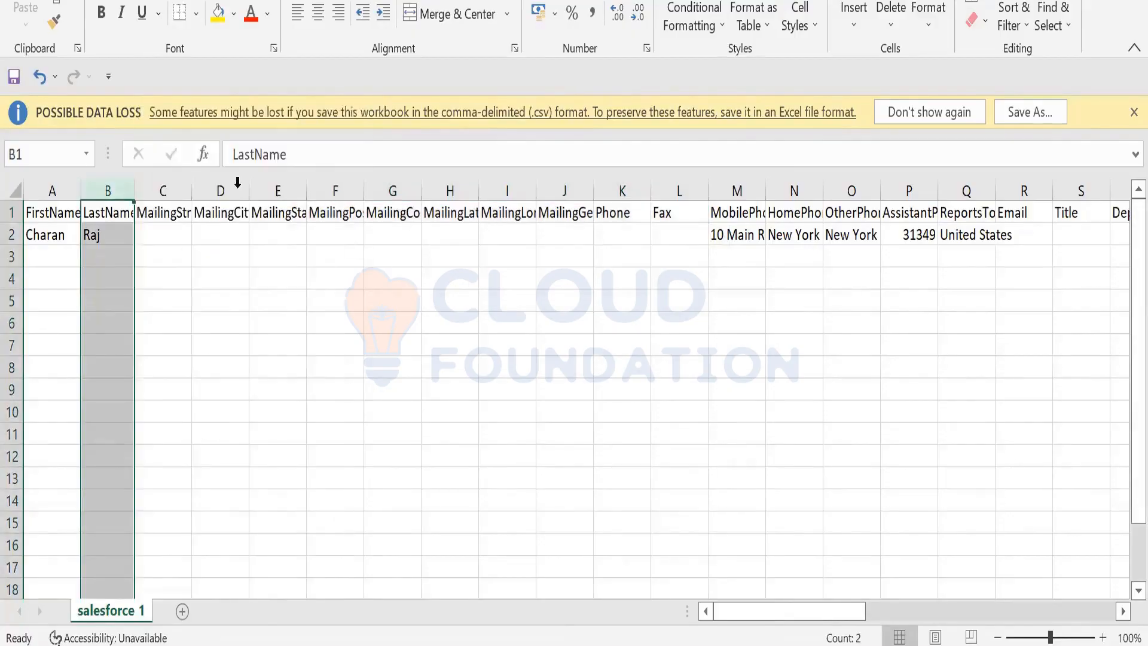
right_click(140, 187)
key("Escape")
left_click(145, 211)
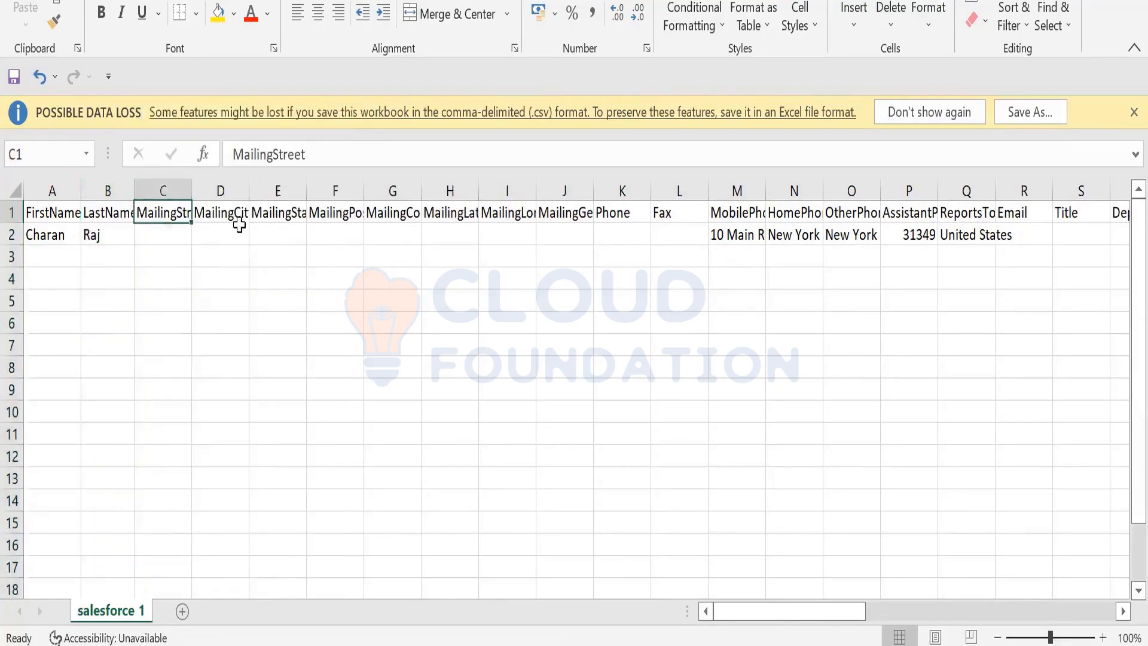
left_click_drag(239, 225, 683, 210)
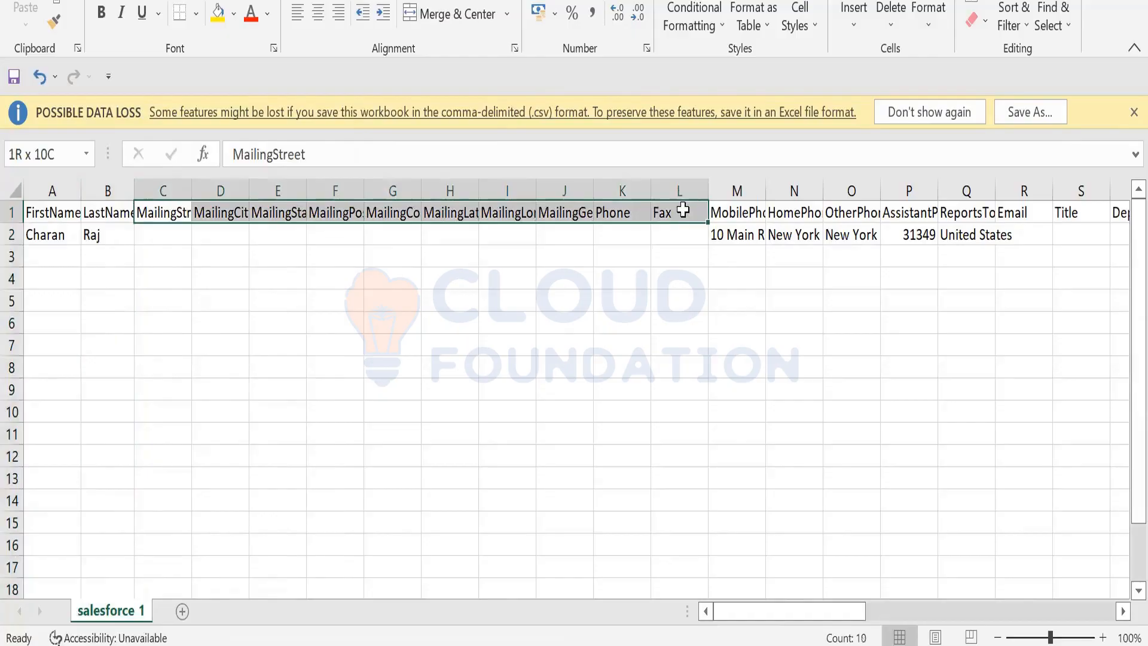
right_click(441, 212)
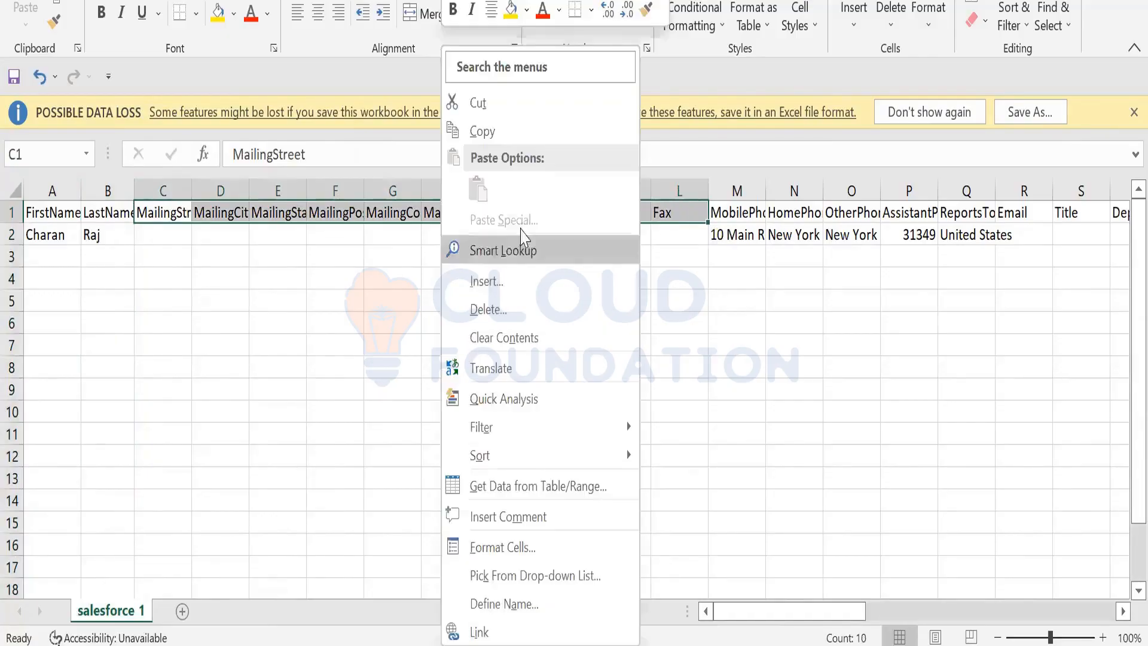
left_click(519, 316)
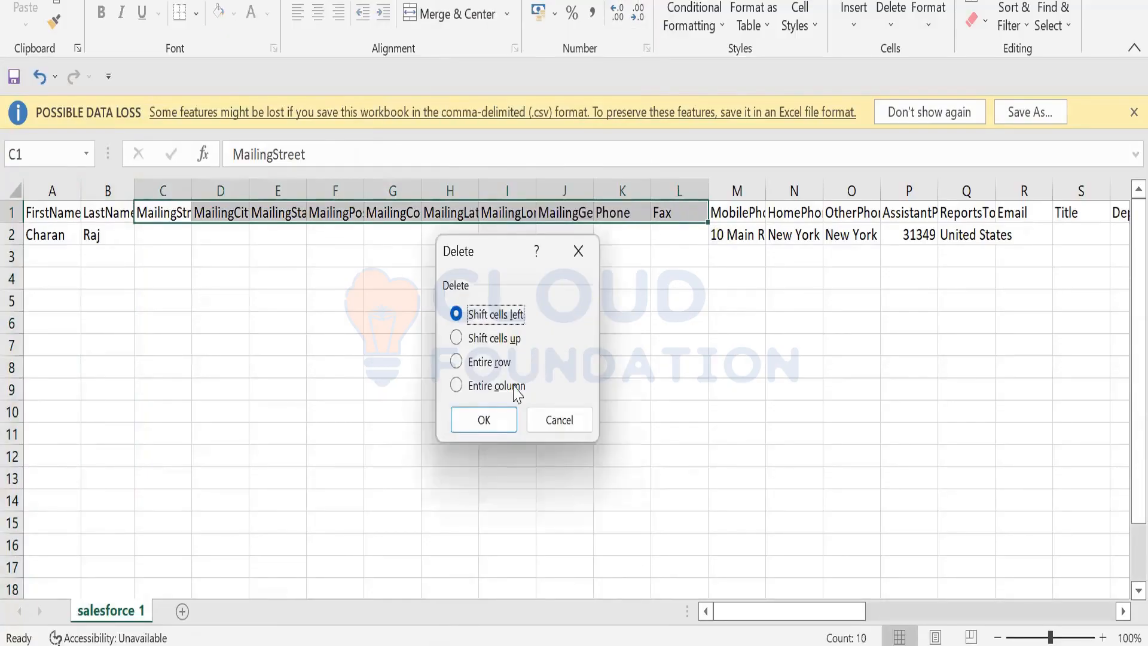
left_click(487, 422)
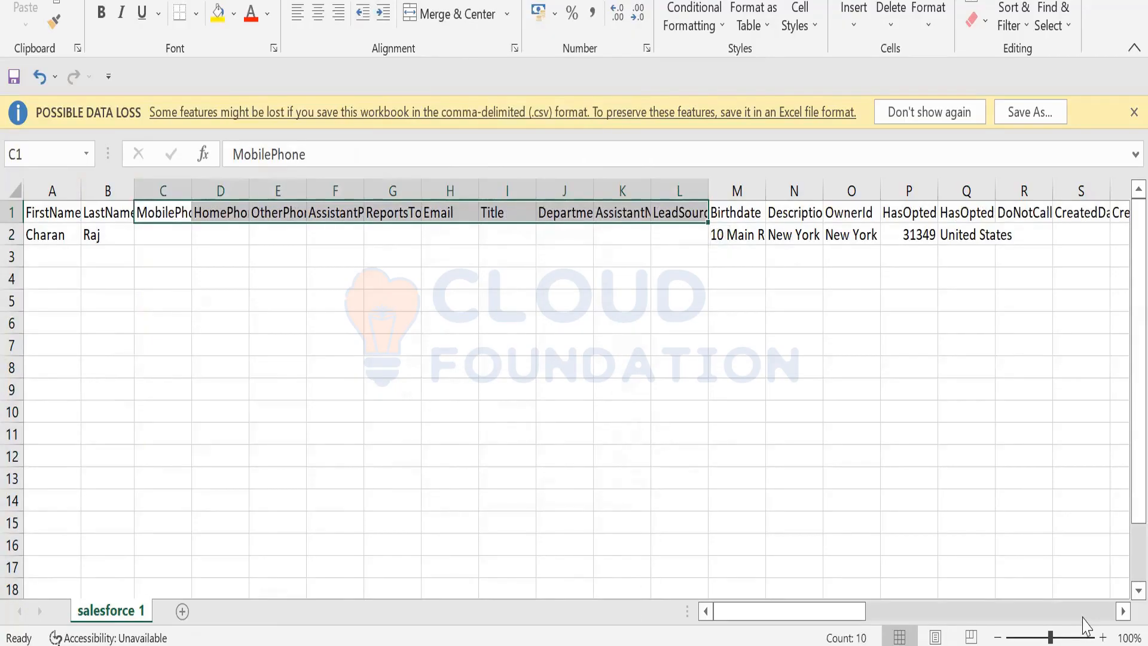
Check the remaining headers along row 1 and delete cells C1:L1, from MobilePhone through the lead source field, shifting cells left.
left_click(1085, 610)
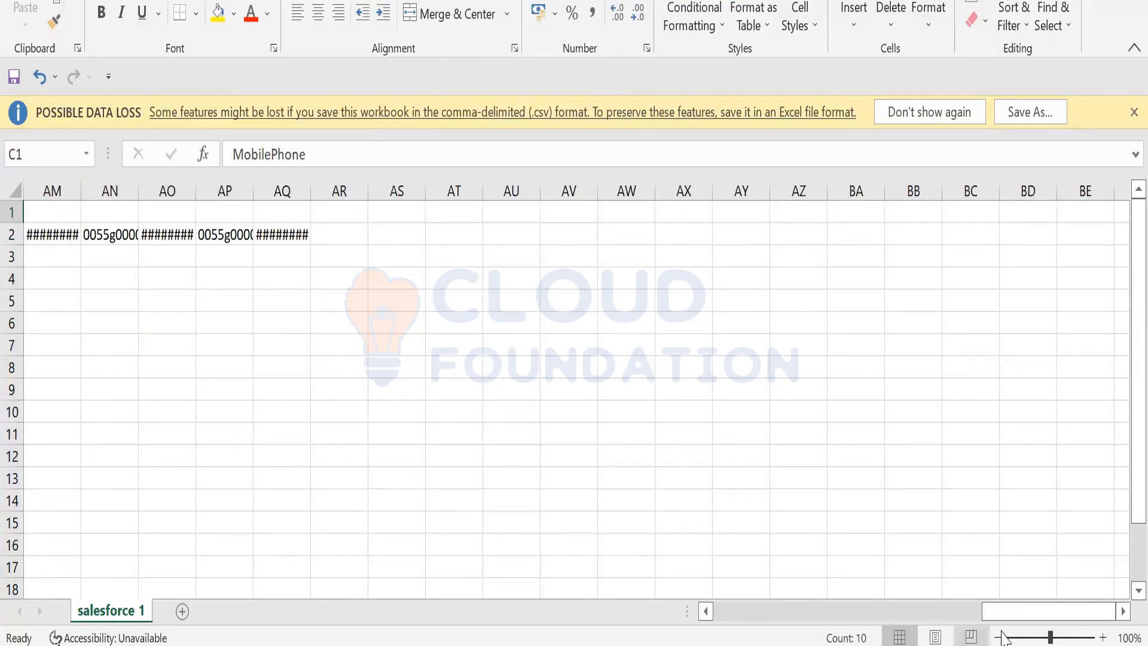
left_click_drag(998, 613, 831, 610)
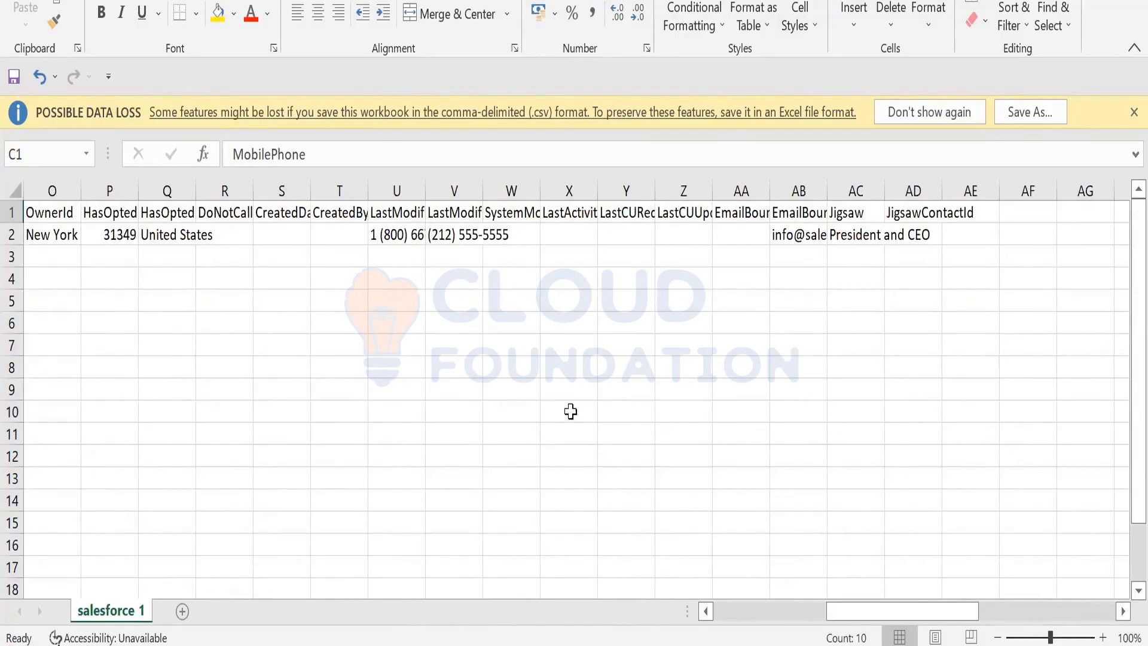
left_click(783, 618)
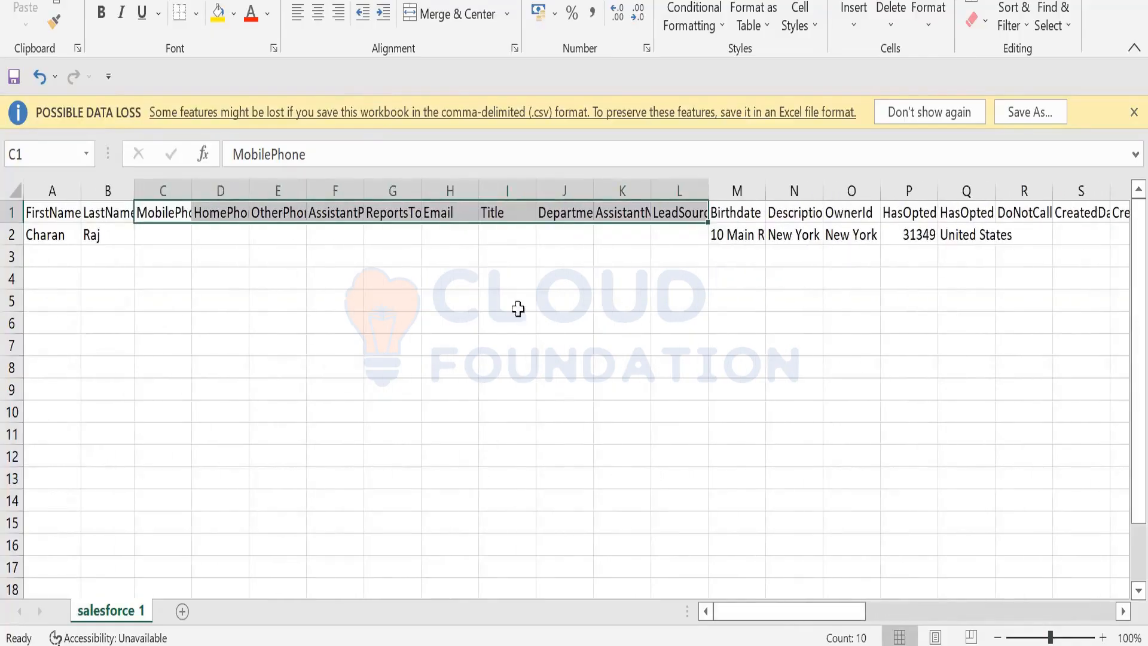
right_click(282, 217)
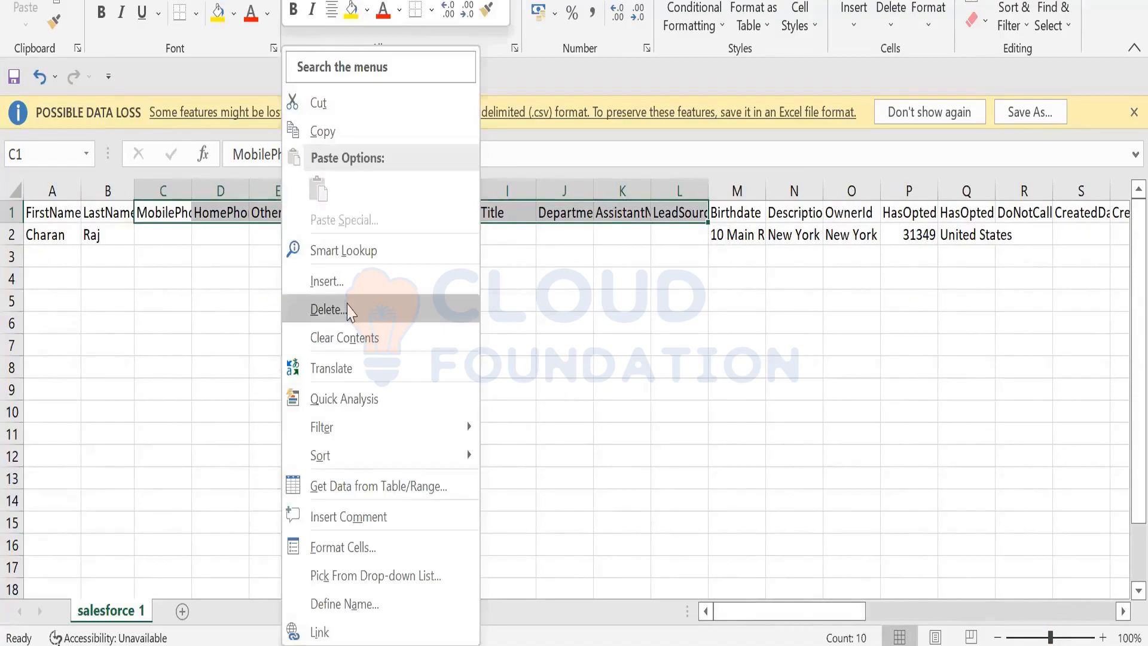
left_click(350, 310)
left_click(326, 410)
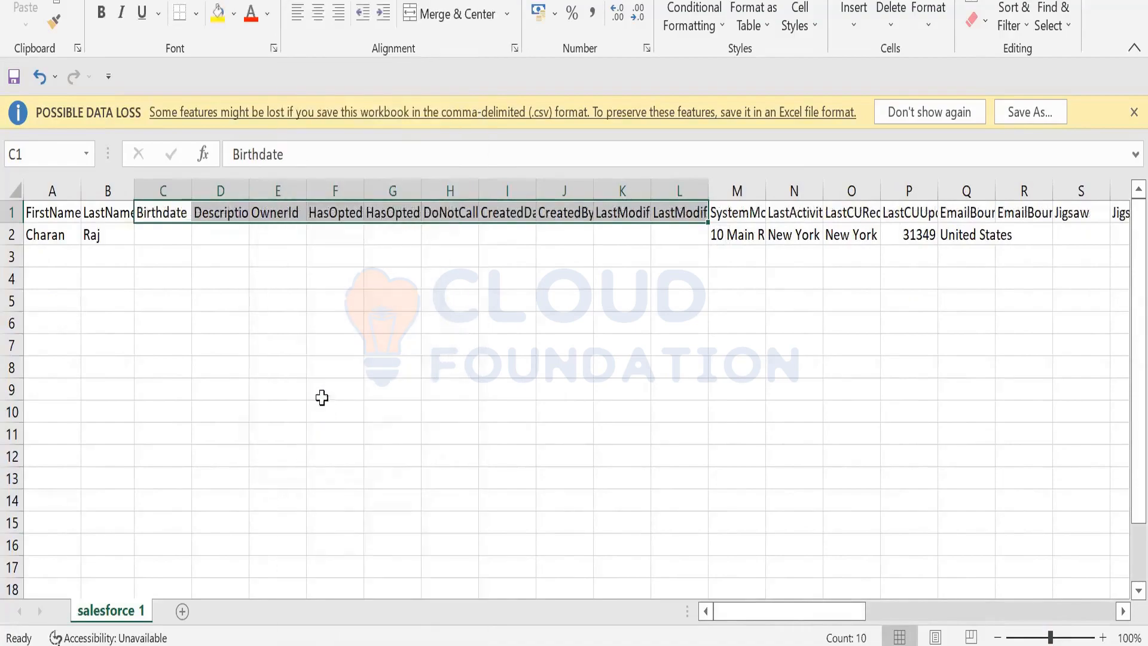
Delete the remaining headers from Birthdate through JigsawContactId, removing cells C1:L1 twice with the Shift cells left option.
right_click(316, 216)
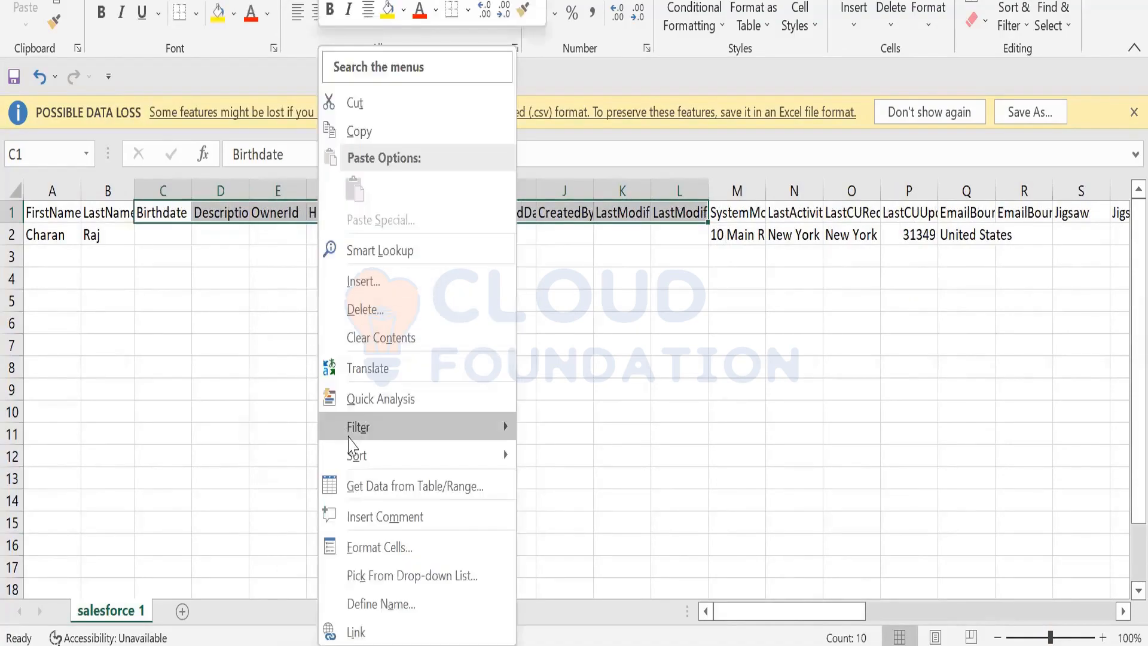
left_click(376, 315)
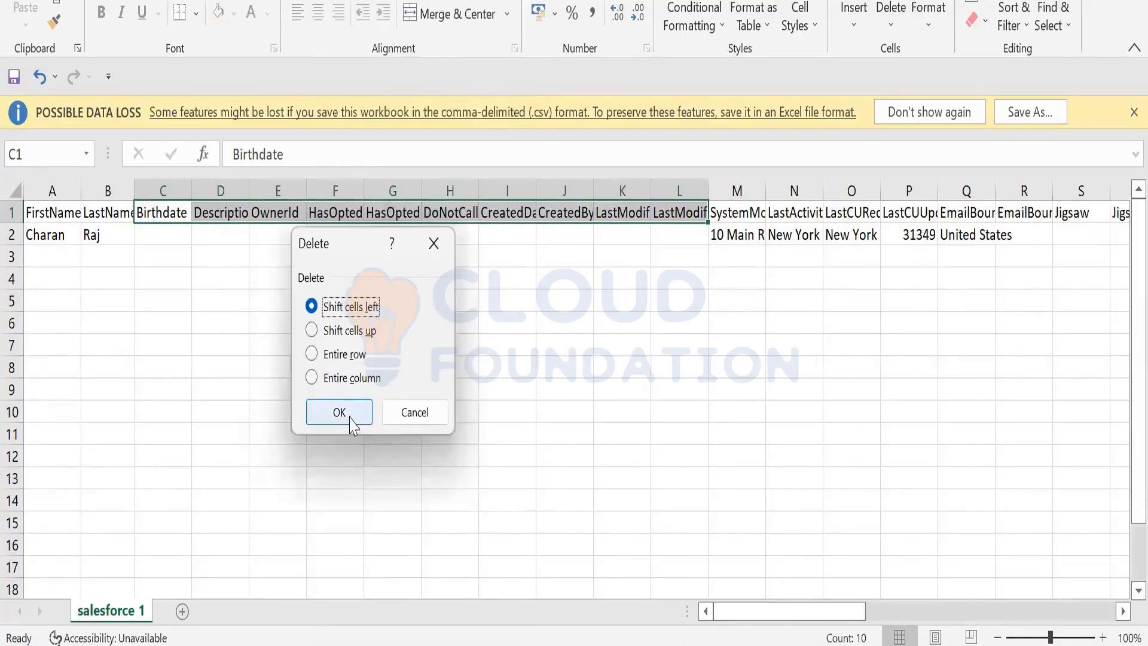
left_click(350, 412)
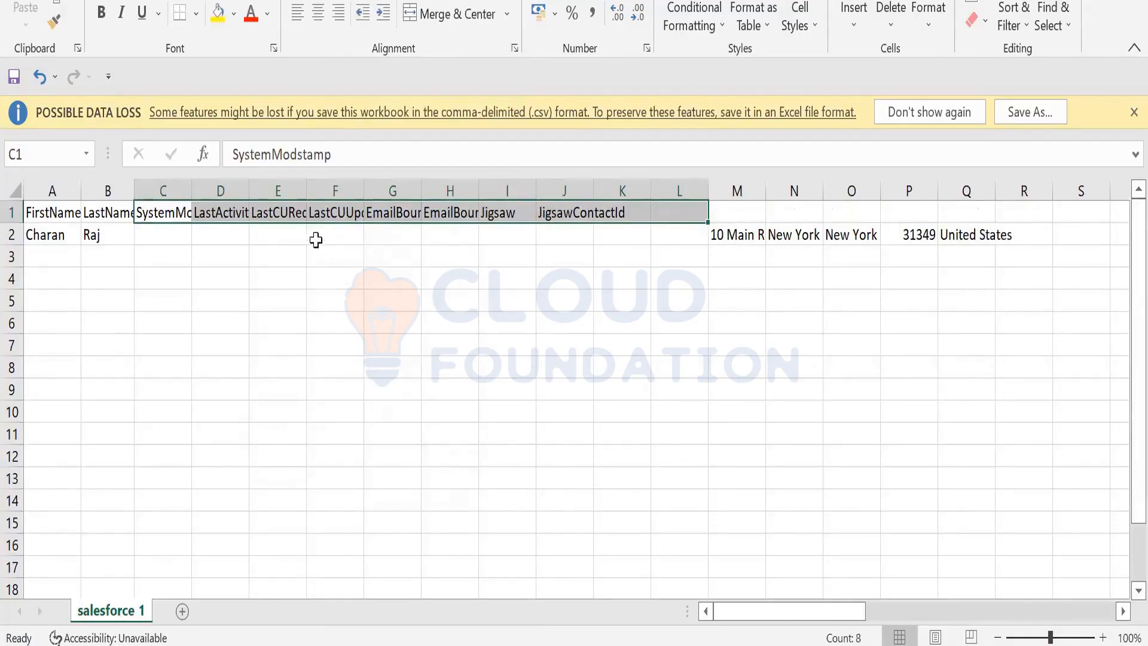
right_click(316, 214)
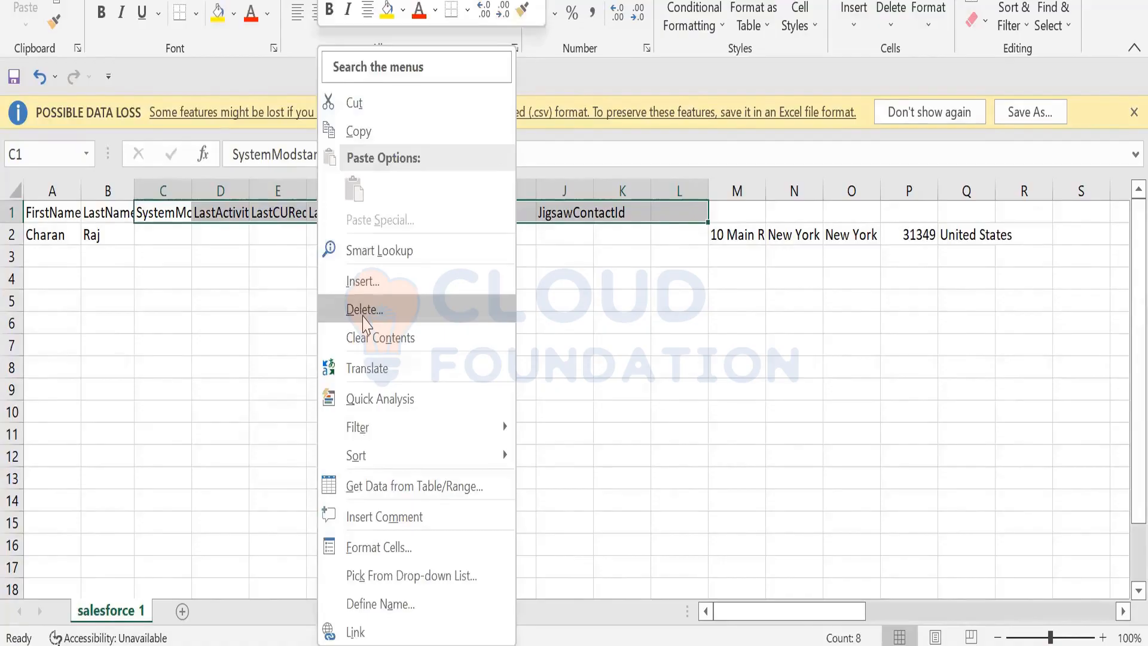
left_click(363, 317)
left_click(335, 417)
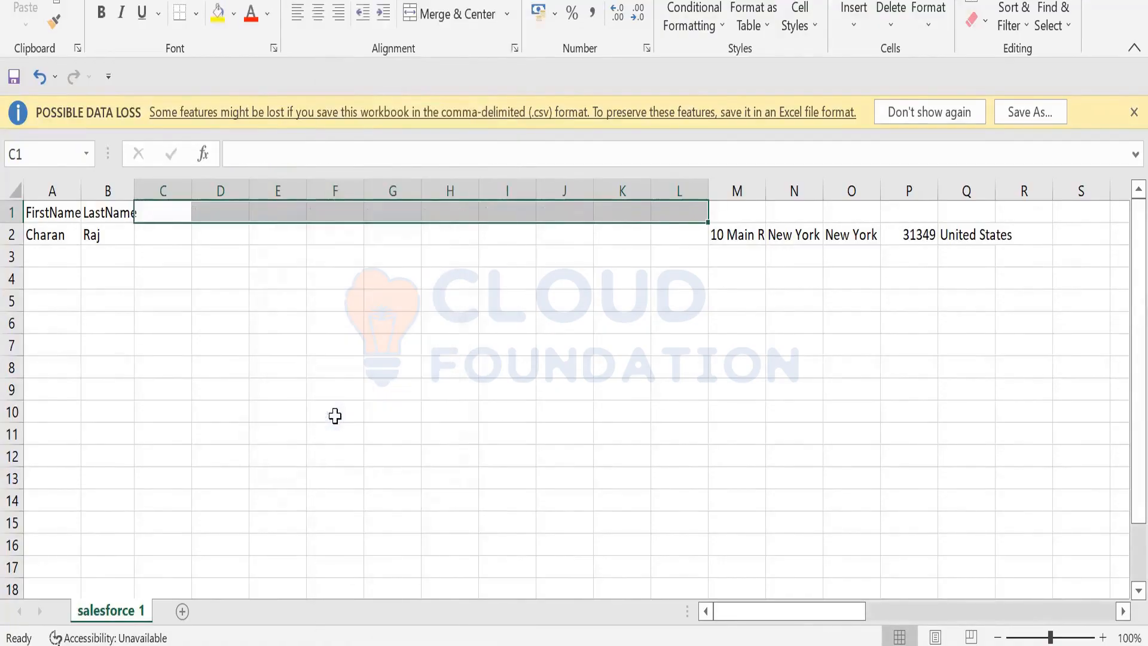
left_click(570, 386)
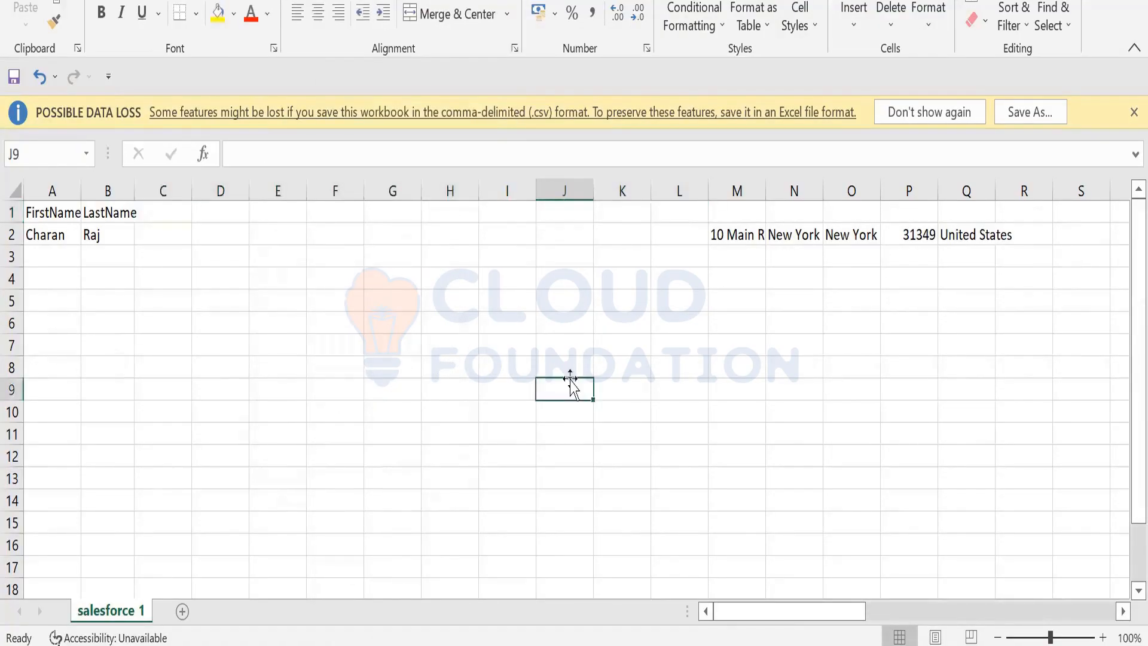
Undo all five header cell deletions in row 1, back to the one that starts at MiddleName.
scroll(949, 334, "down", 3)
scroll(943, 485, "up", 3)
left_click_drag(814, 609, 835, 598)
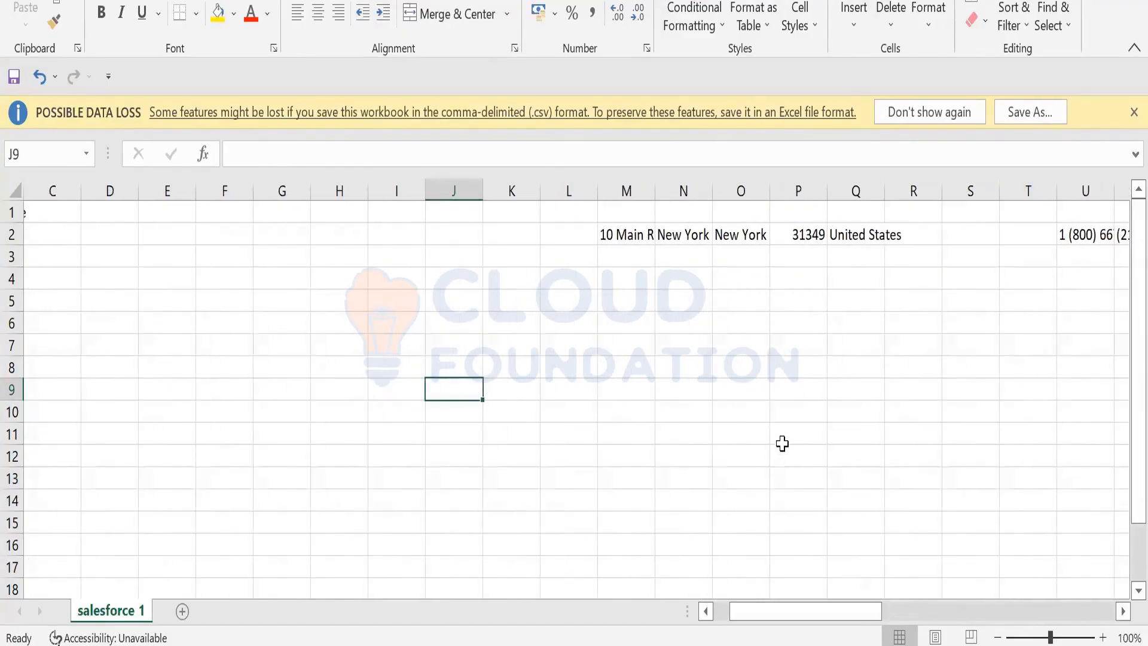
key("ctrl+z")
key("ctrl+z")
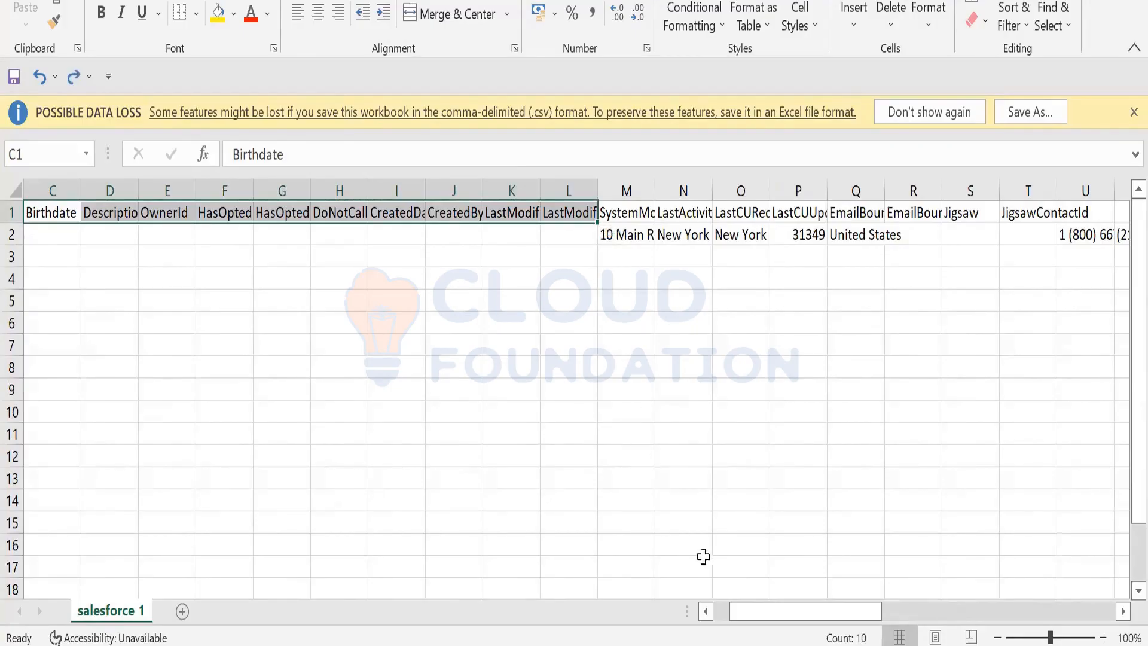
key("ctrl+z")
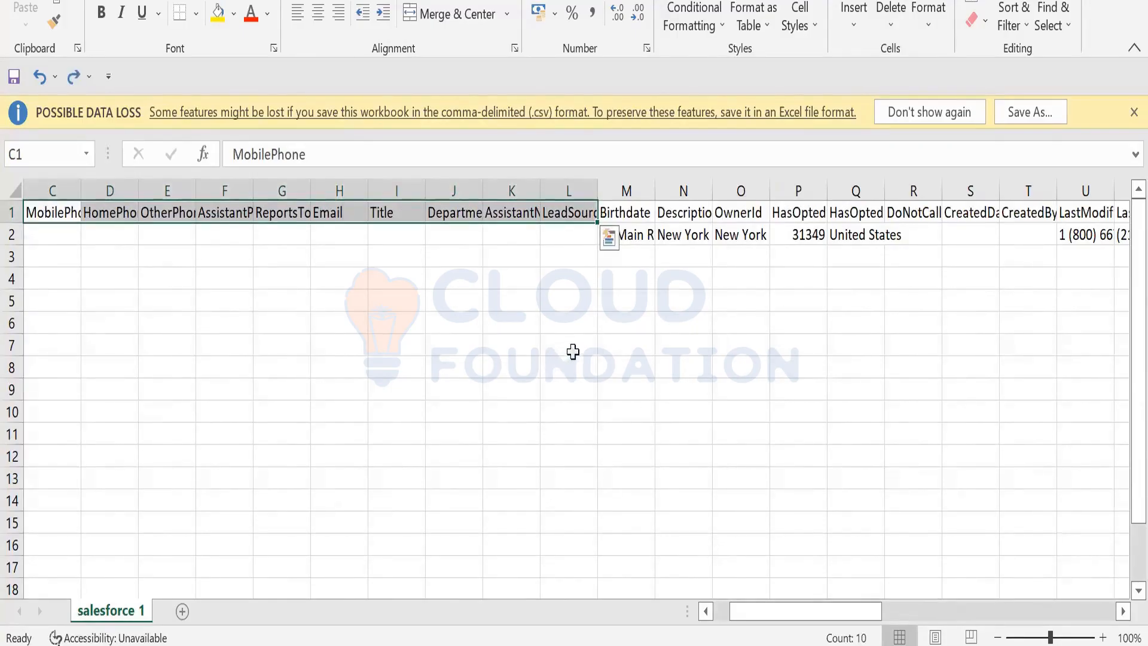
key("ctrl+z")
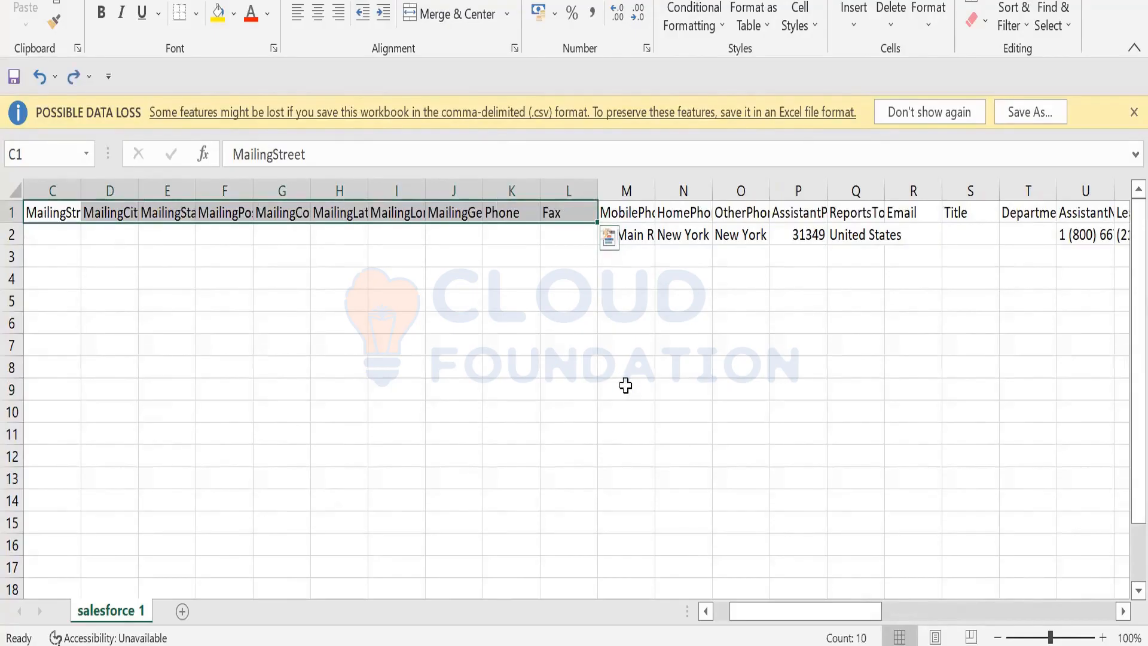
key("ctrl+z")
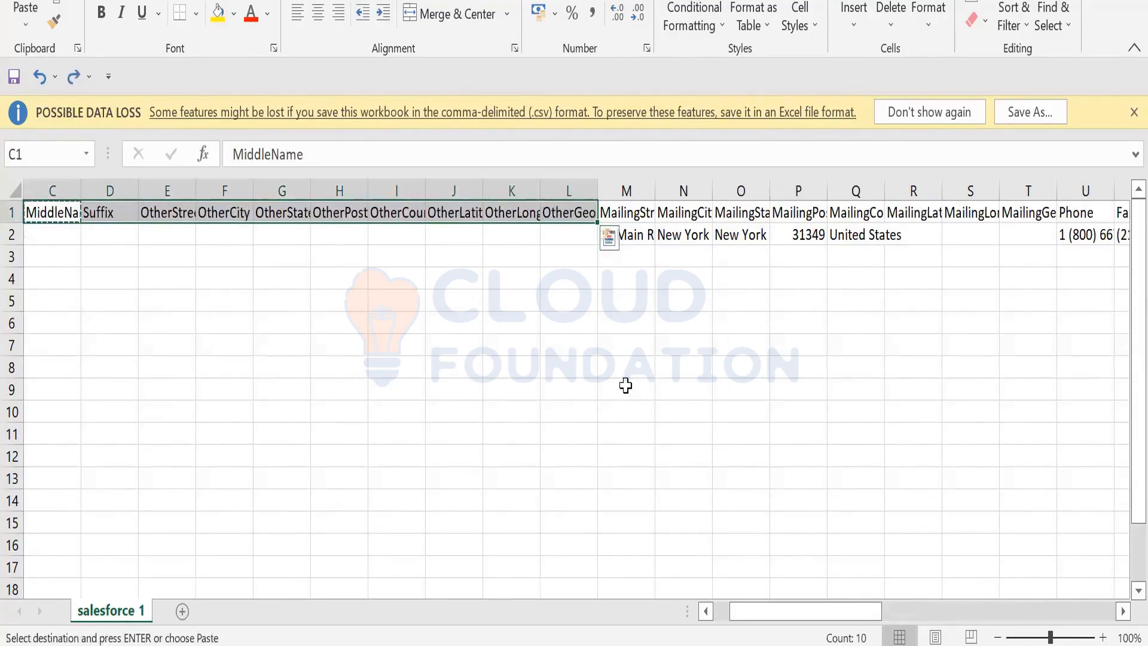
left_click_drag(807, 613, 763, 613)
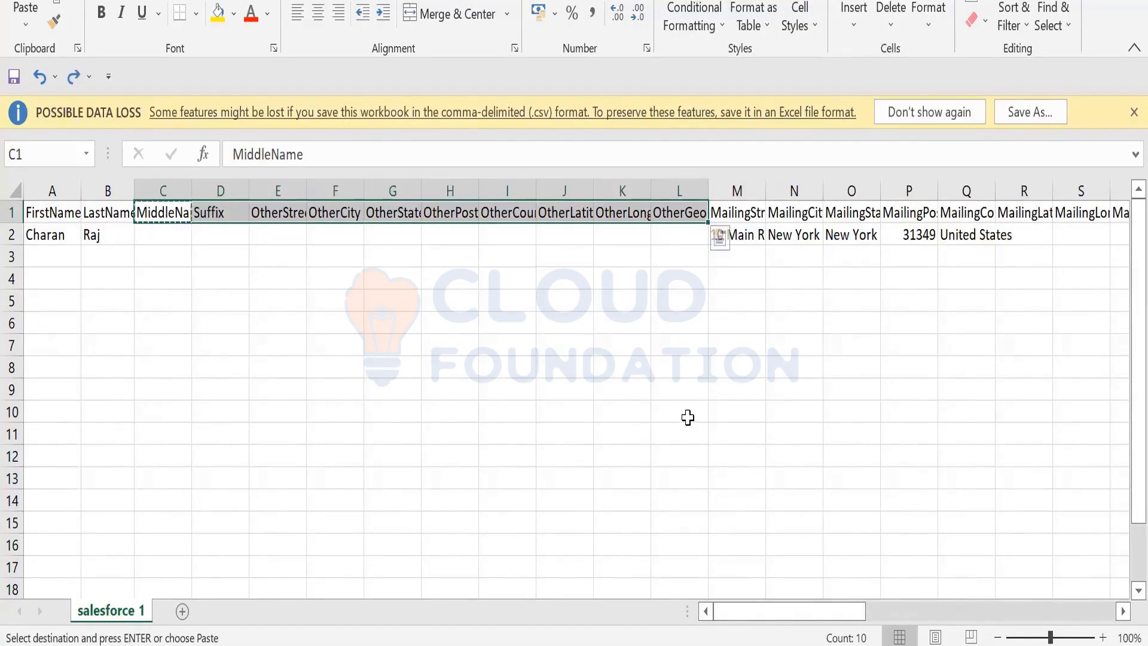
key("ctrl+q")
left_click(441, 337)
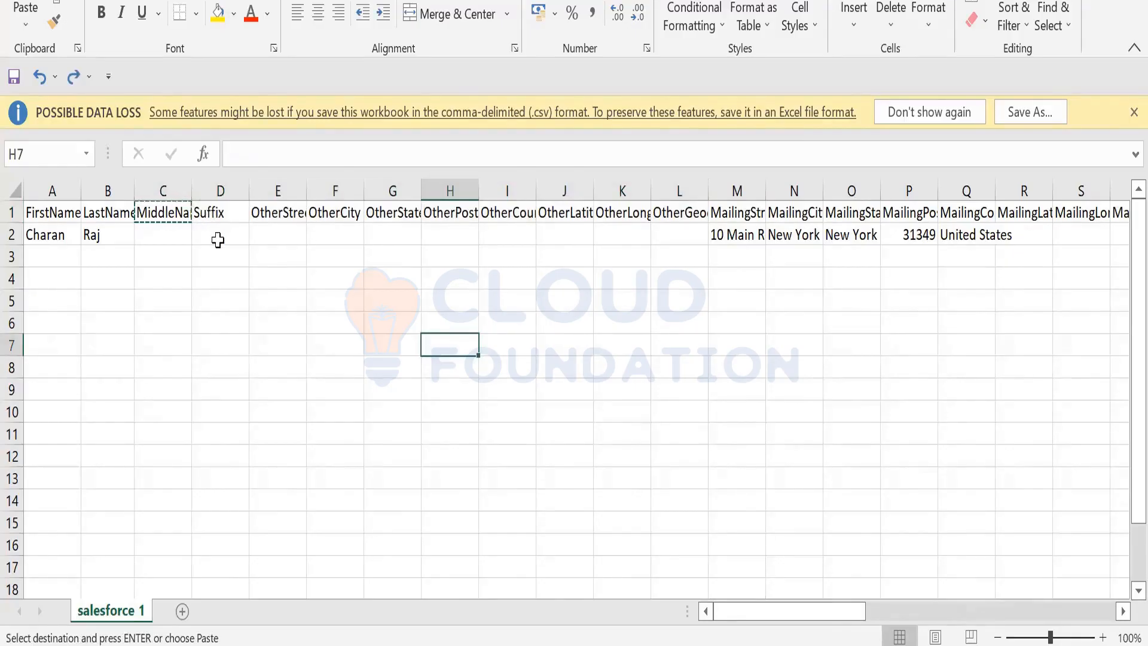
Delete the entire MiddleName, Suffix, OtherStreet and OtherCity columns one after another.
left_click(176, 212)
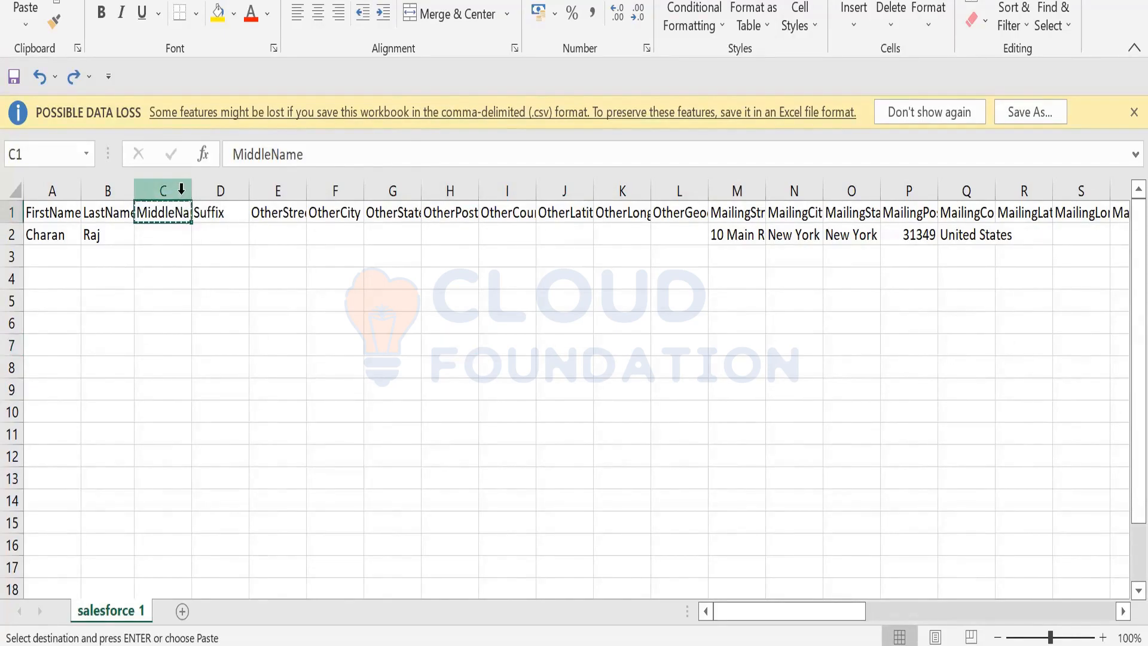
right_click(182, 191)
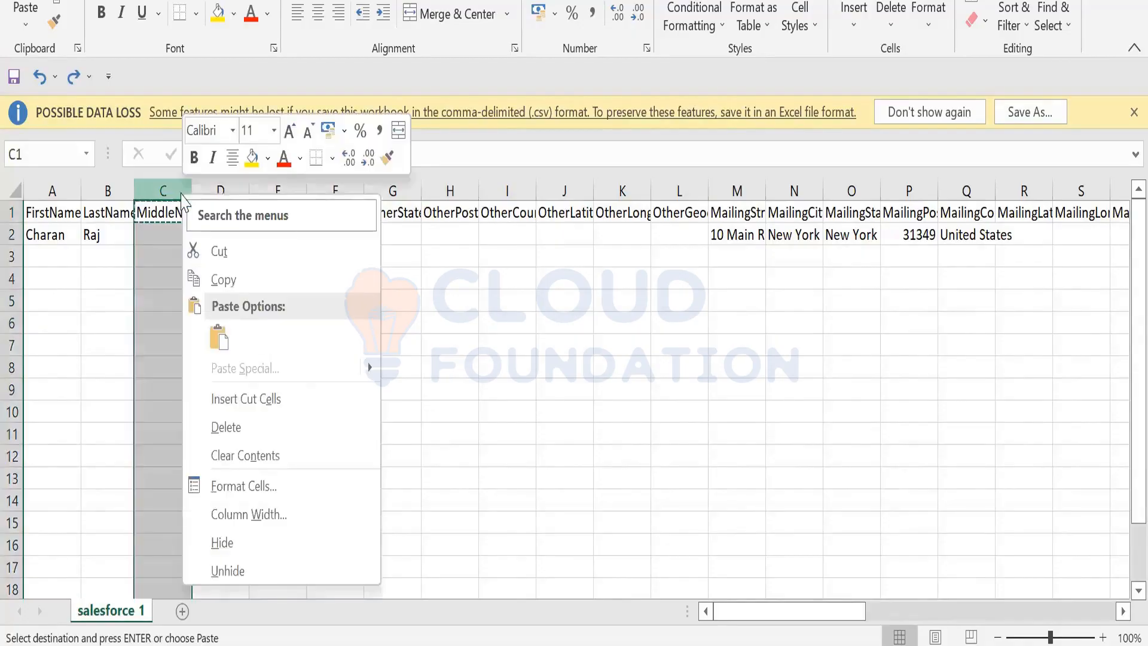
left_click(219, 427)
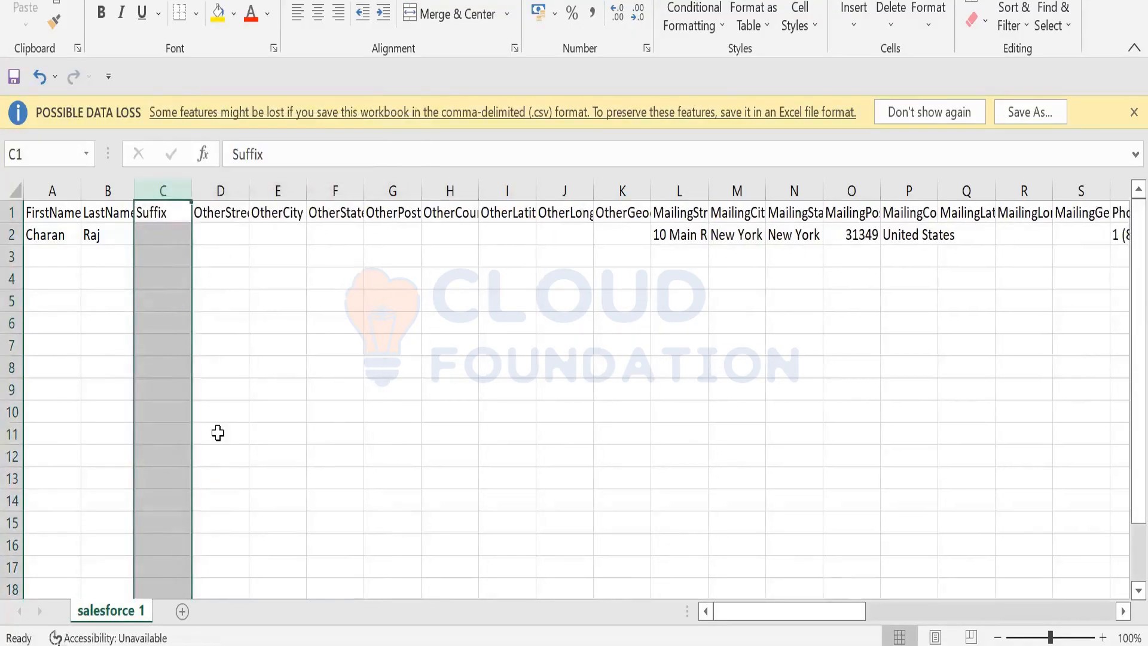
right_click(182, 190)
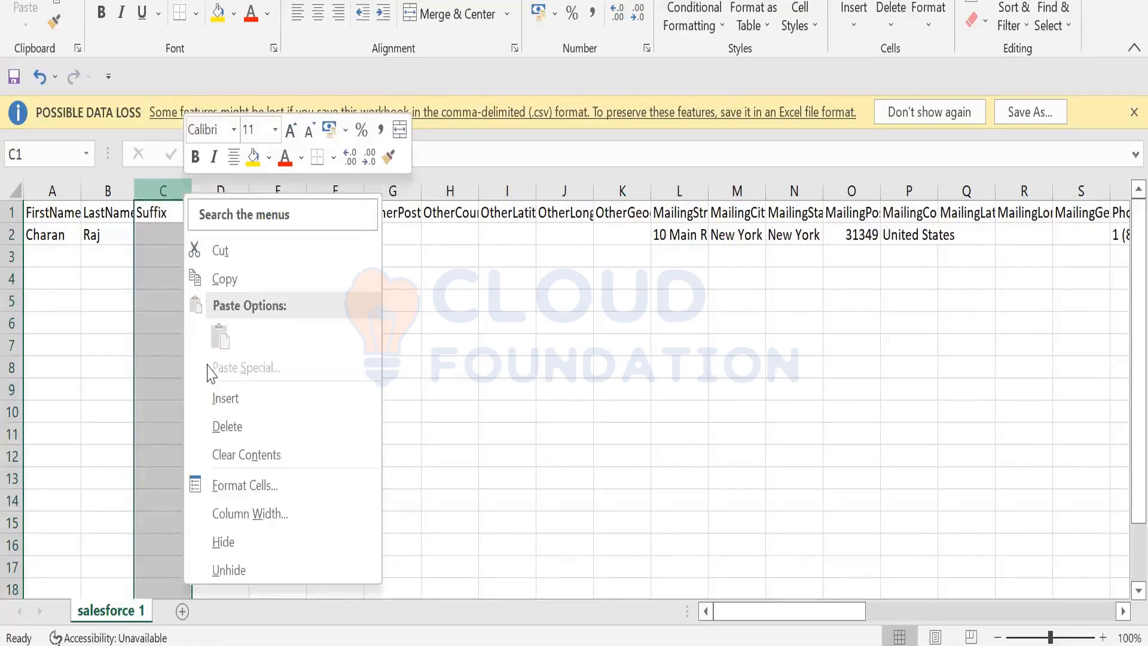
left_click(227, 426)
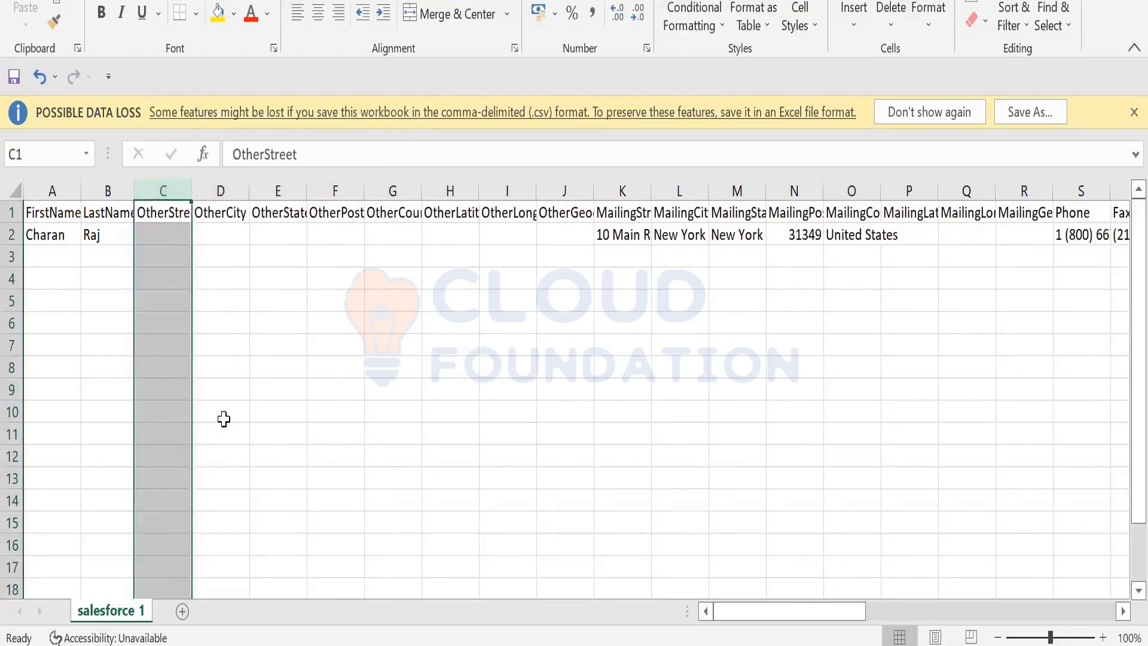
right_click(164, 192)
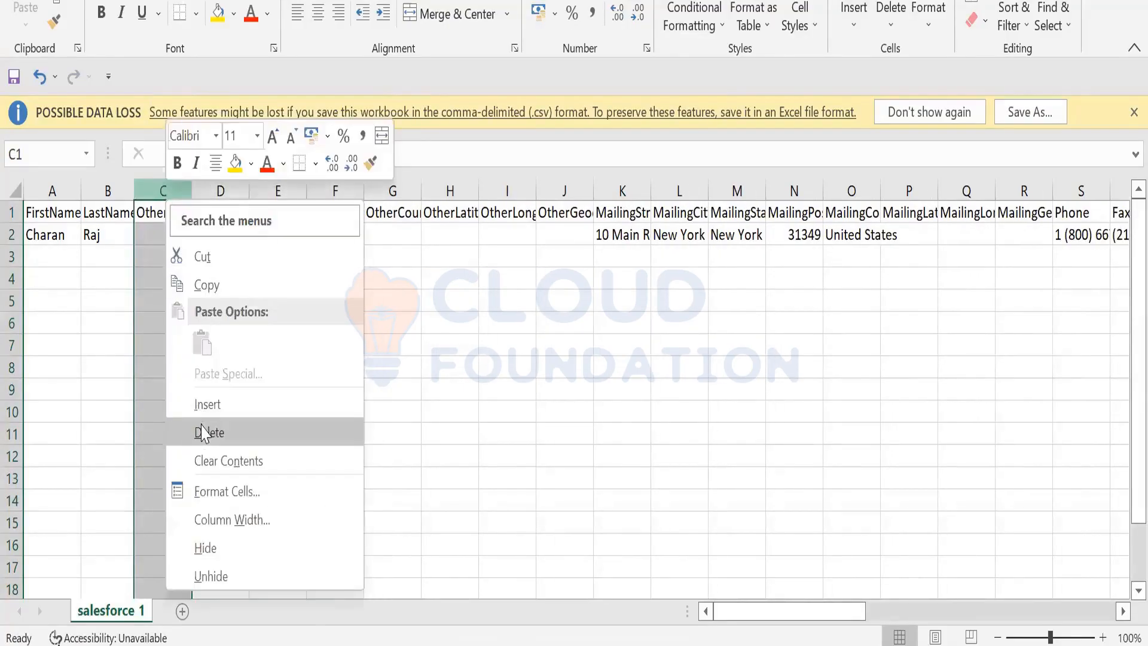
left_click(201, 424)
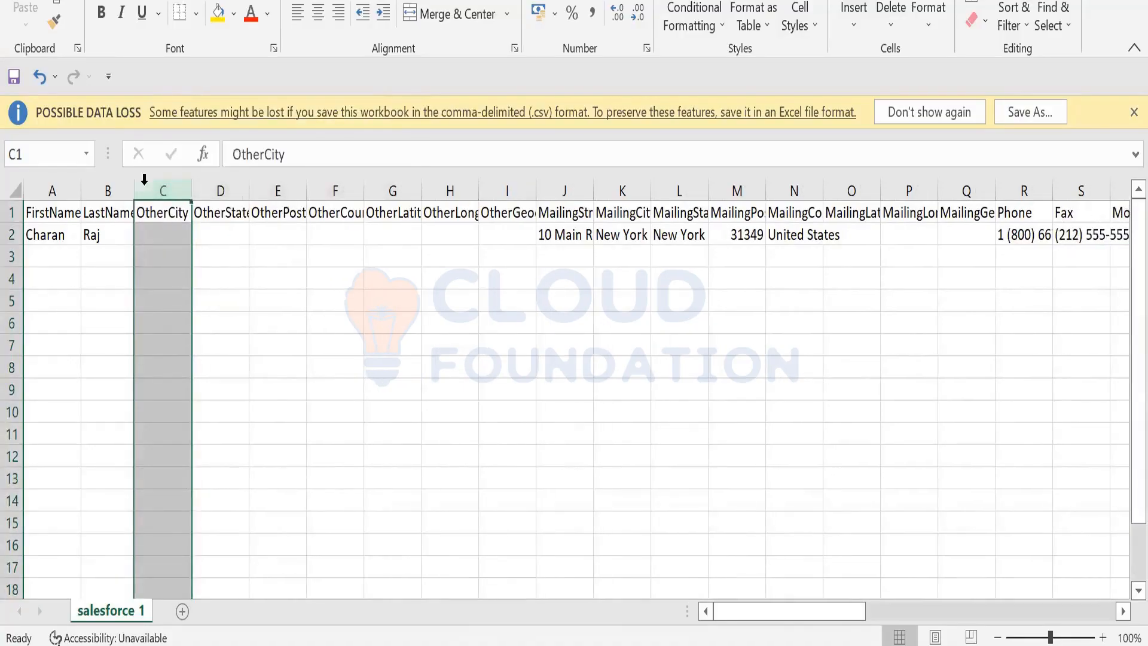
right_click(181, 203)
left_click(227, 431)
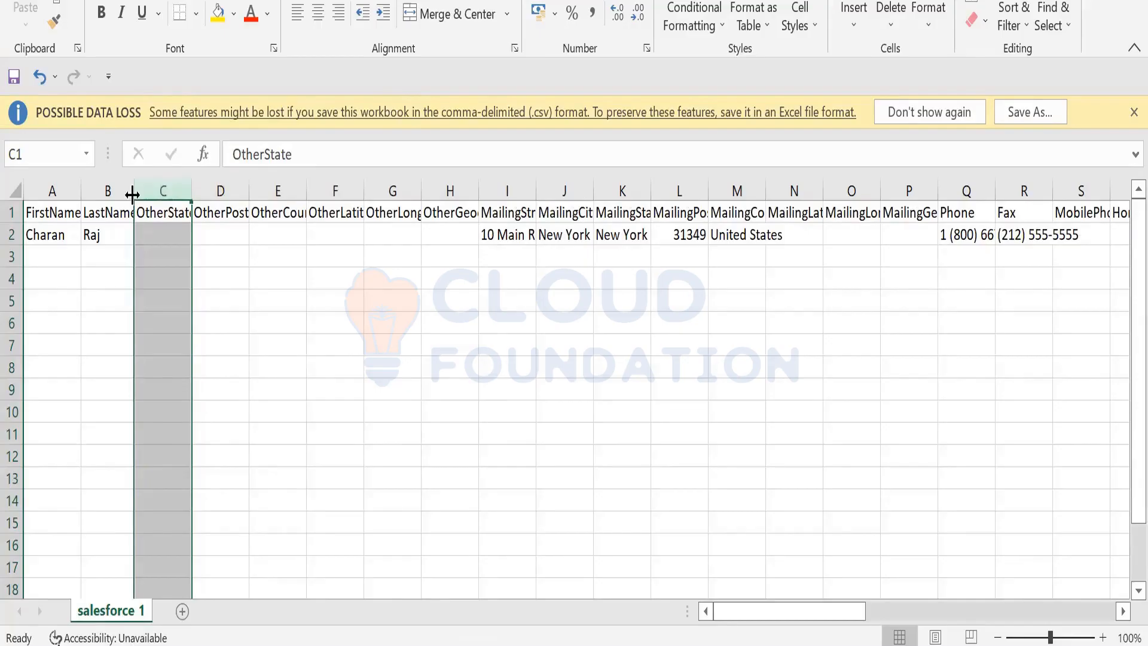
Delete the six entire columns C through H, from OtherState through the other-address geocode field.
left_click_drag(135, 190, 469, 210)
left_click(140, 211)
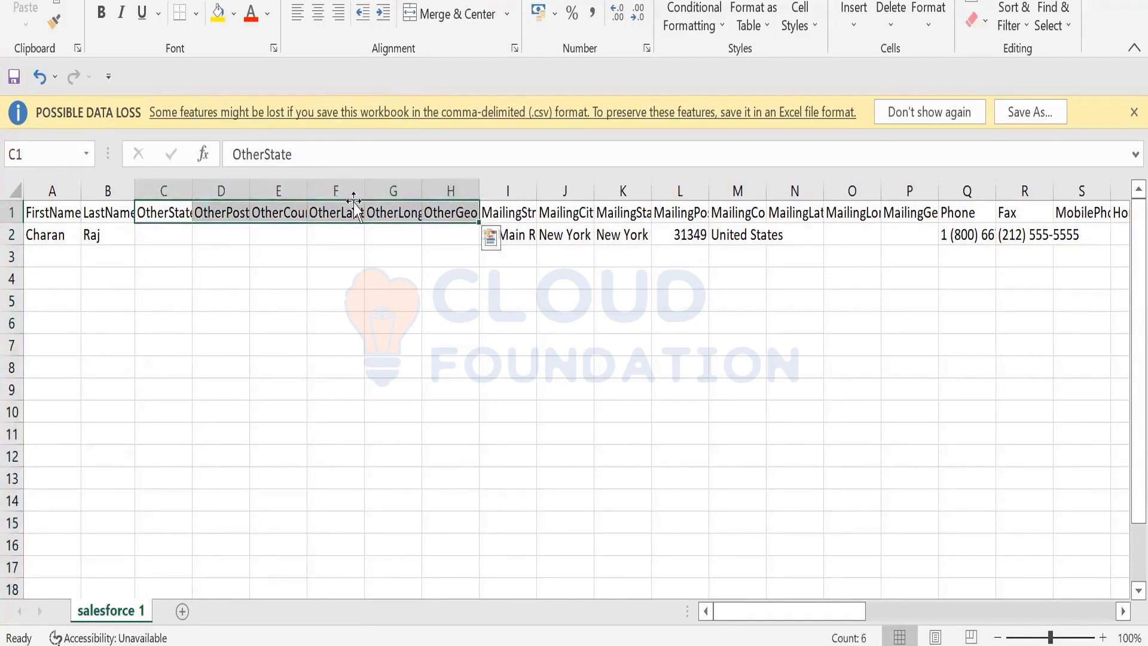
right_click(326, 222)
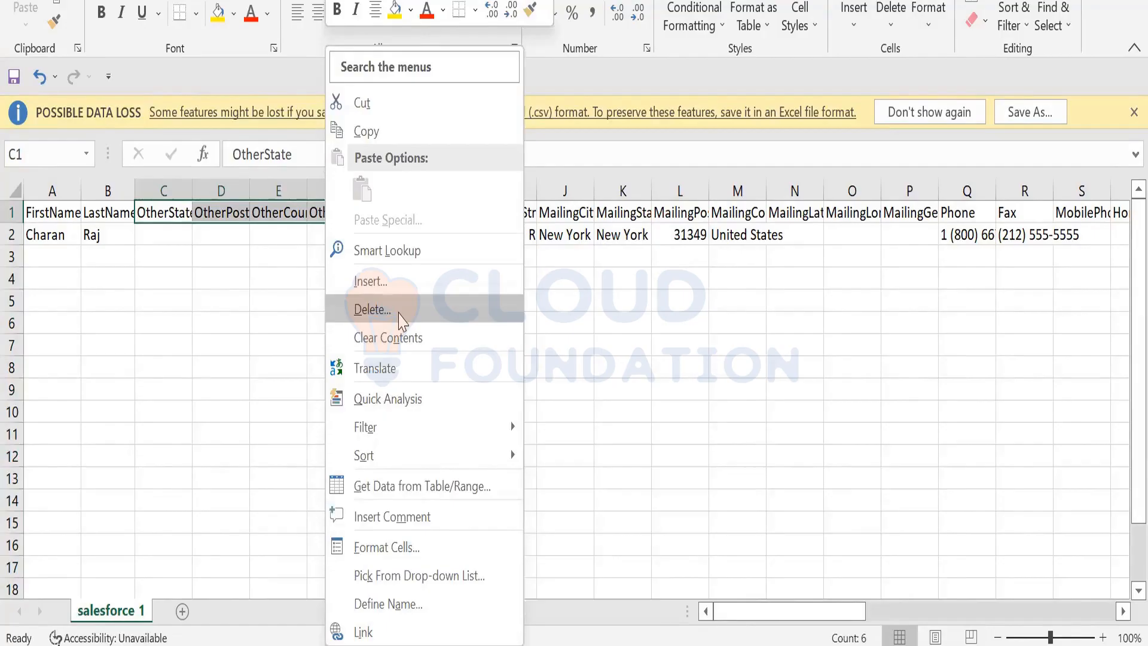
left_click(417, 317)
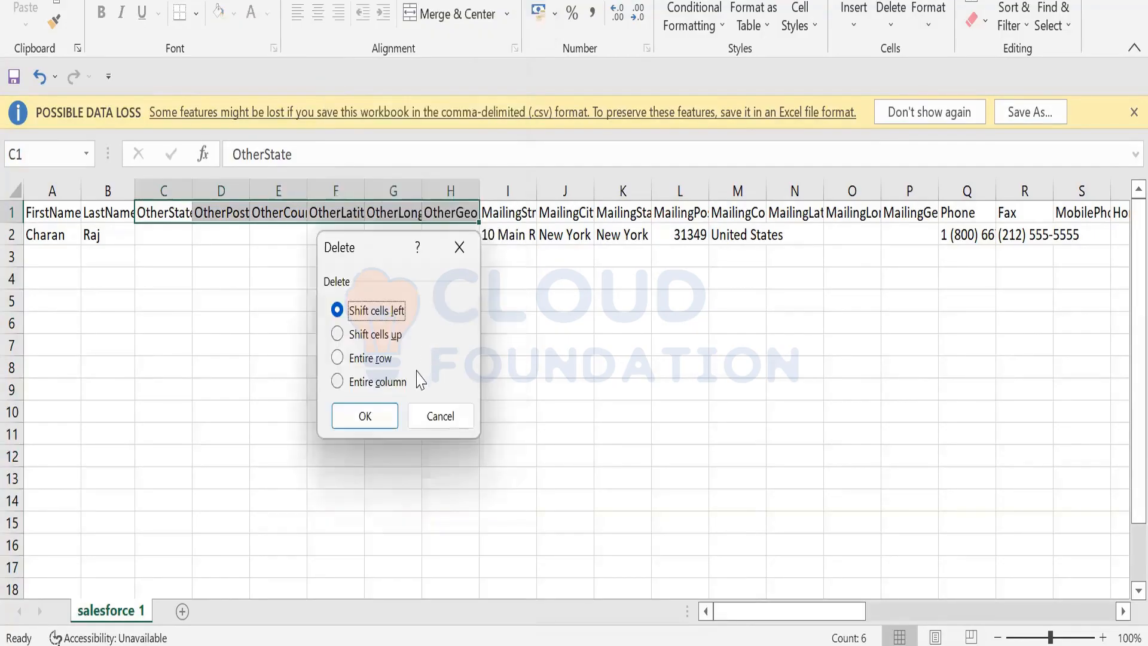
left_click(338, 383)
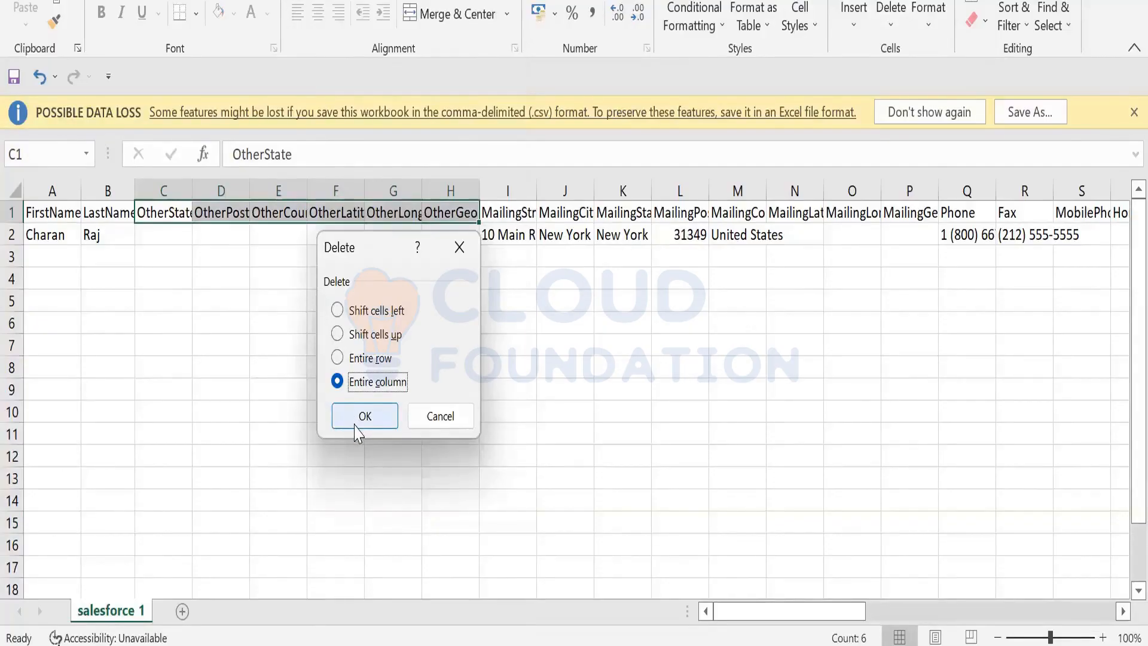
left_click(361, 419)
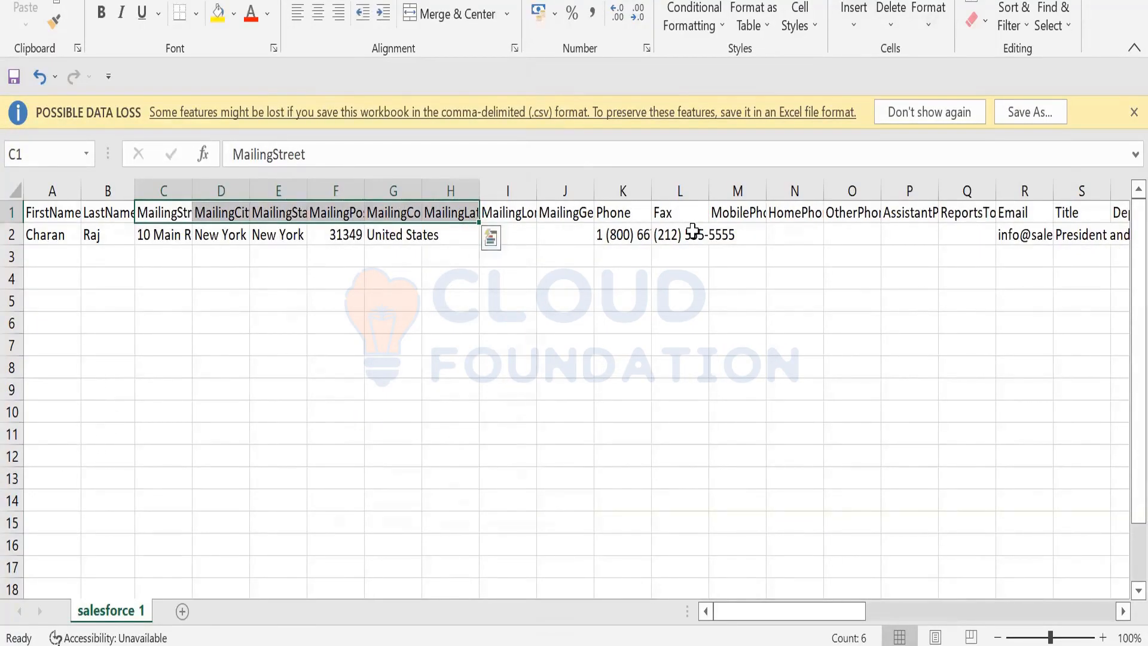
Delete the entire MailingLongitude column and the adjacent mailing geocode column, I and J.
left_click(329, 304)
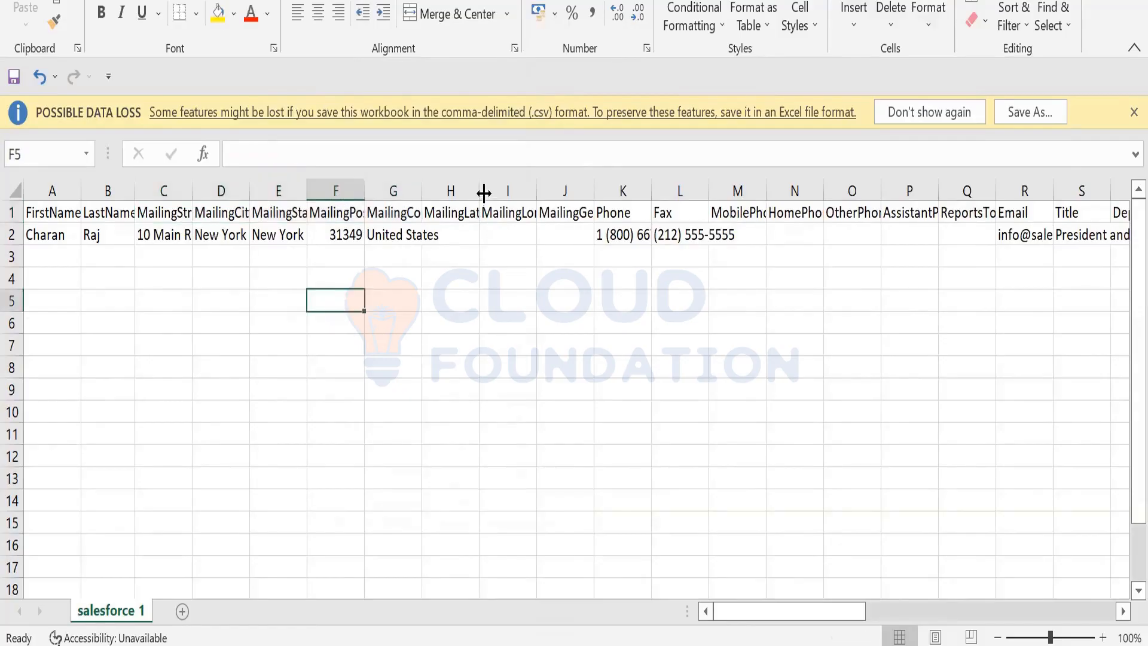
left_click_drag(479, 196, 546, 210)
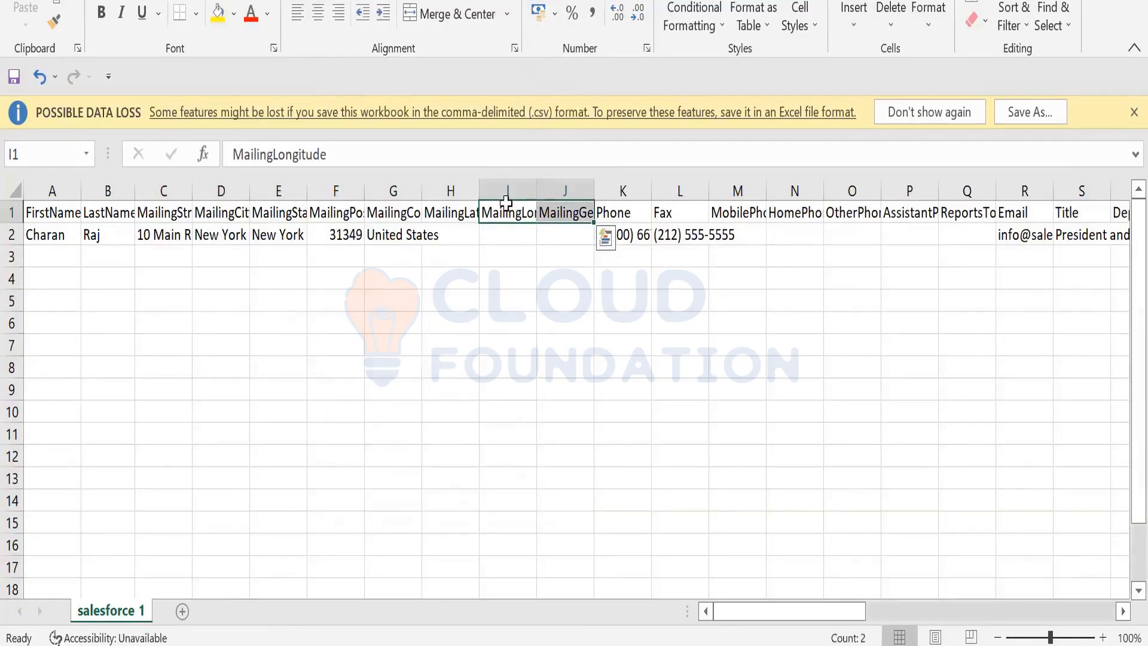
left_click_drag(488, 218, 496, 217)
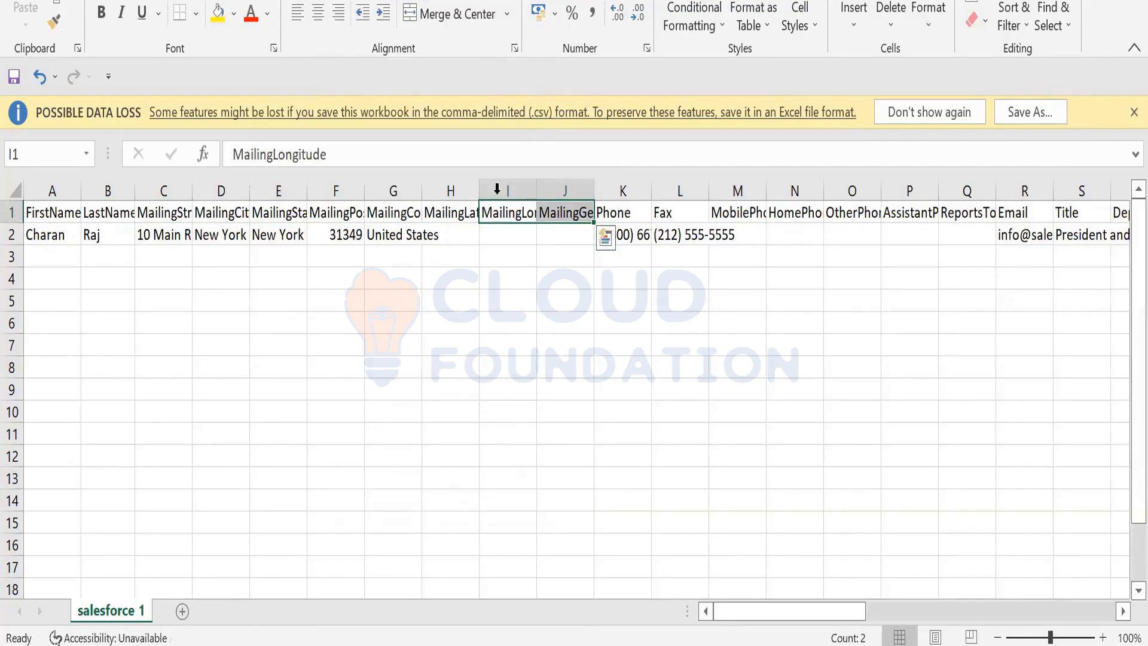
right_click(549, 211)
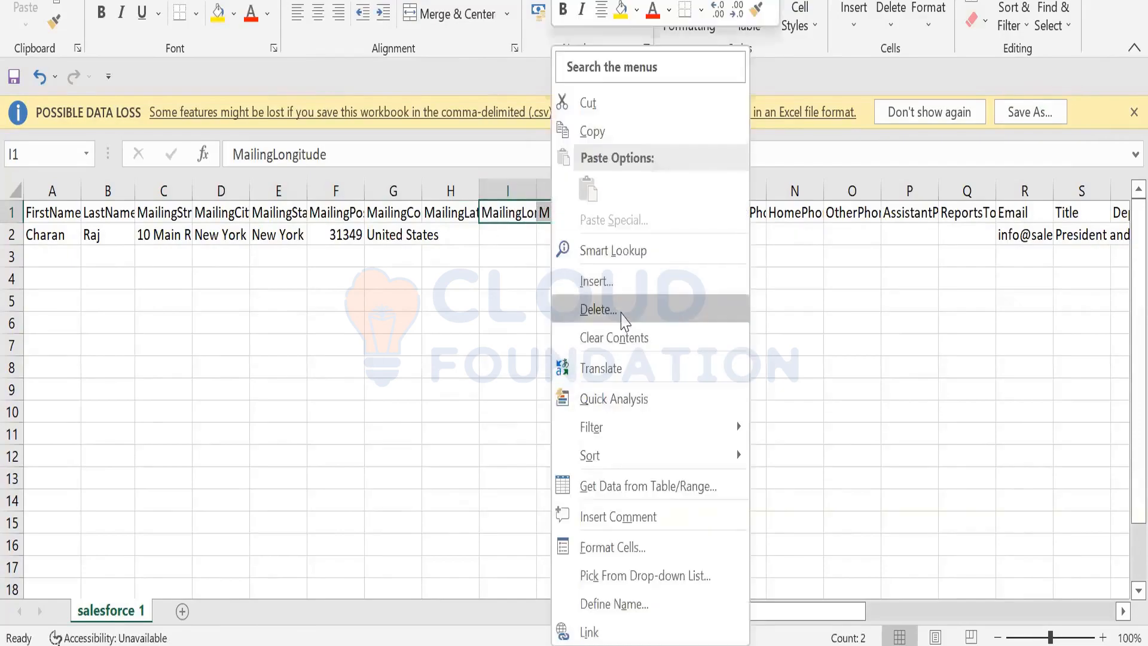
left_click(618, 311)
left_click(598, 384)
left_click(589, 414)
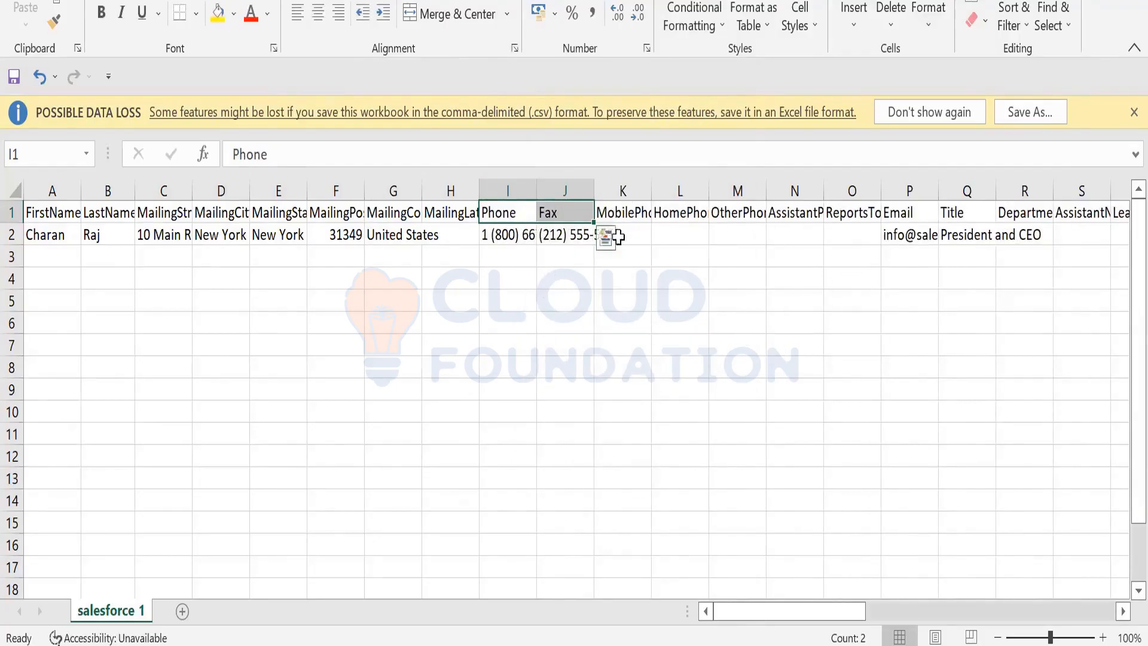
Delete the four entire columns L through O, from HomePhone through the ReportsTo field.
left_click(659, 219)
left_click_drag(699, 219, 852, 222)
right_click(850, 220)
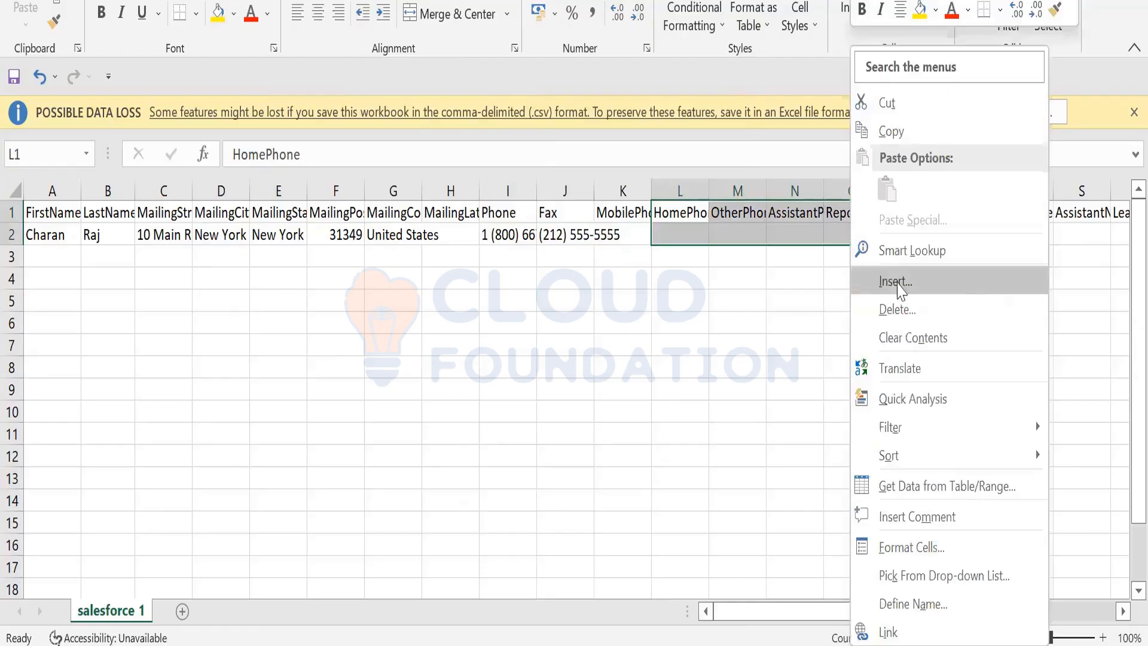
left_click(971, 309)
left_click(939, 369)
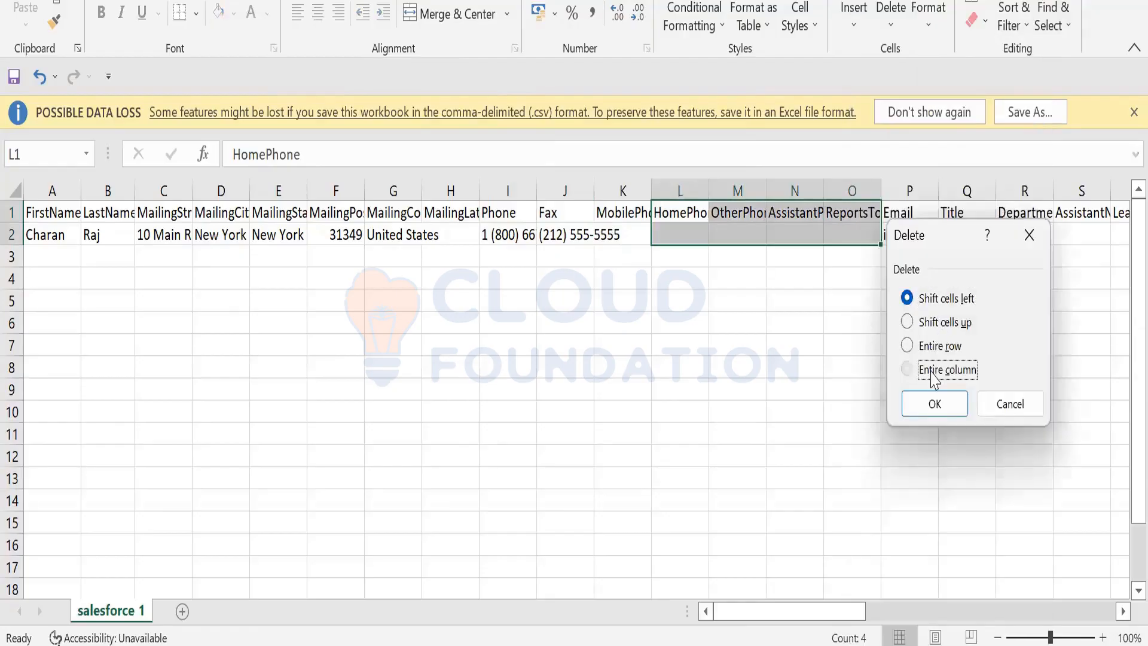
left_click(950, 409)
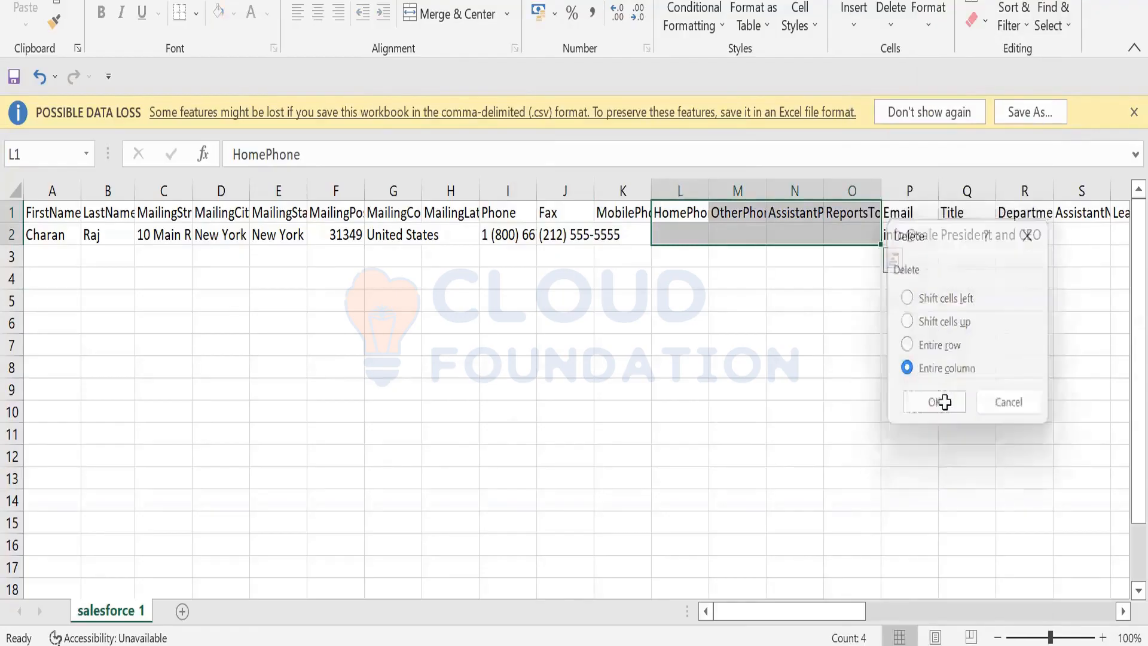
Delete the entire AssistantName, LeadSource, Birthdate and Description columns, O through R.
scroll(885, 562, "down", 2)
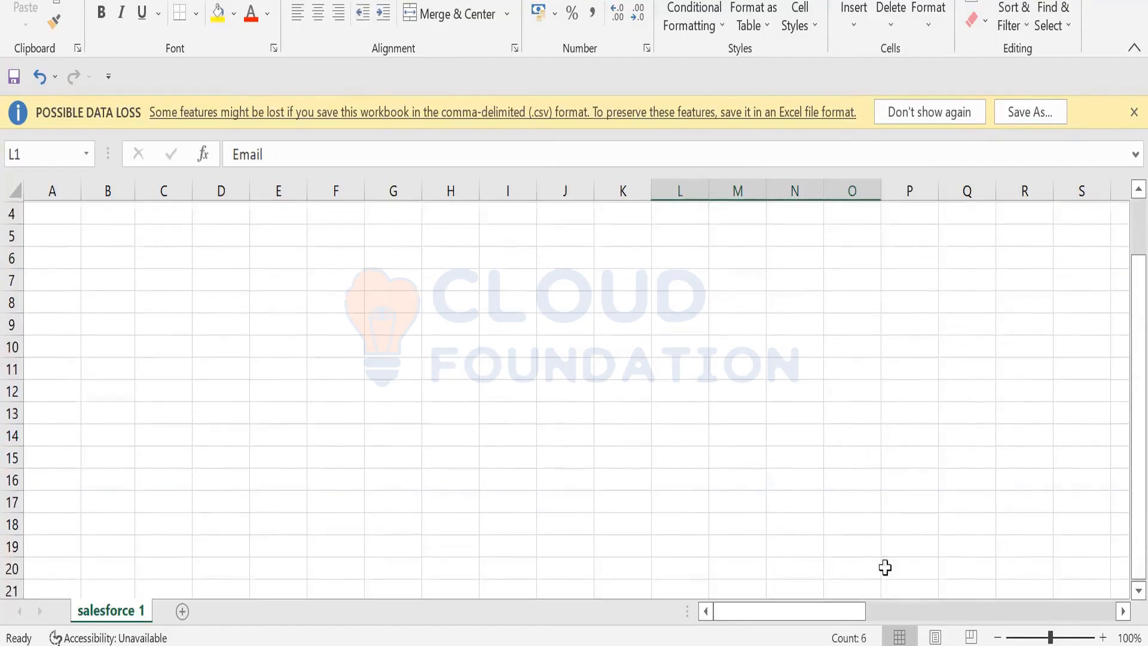
scroll(874, 603, "up", 2)
left_click_drag(850, 610, 905, 610)
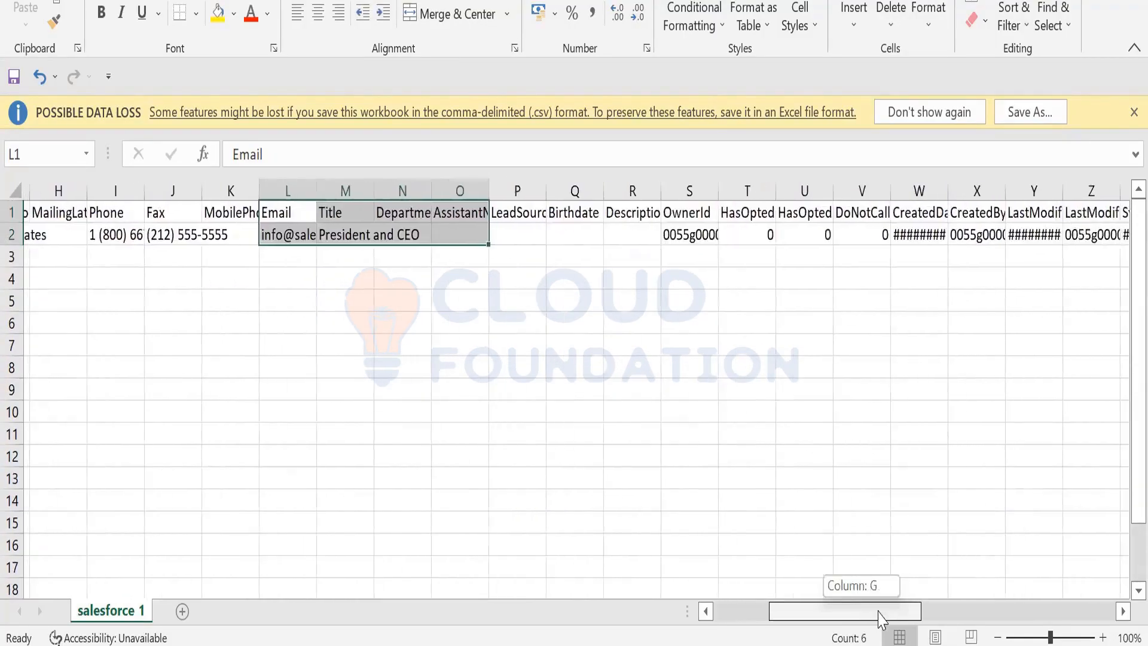
left_click(530, 344)
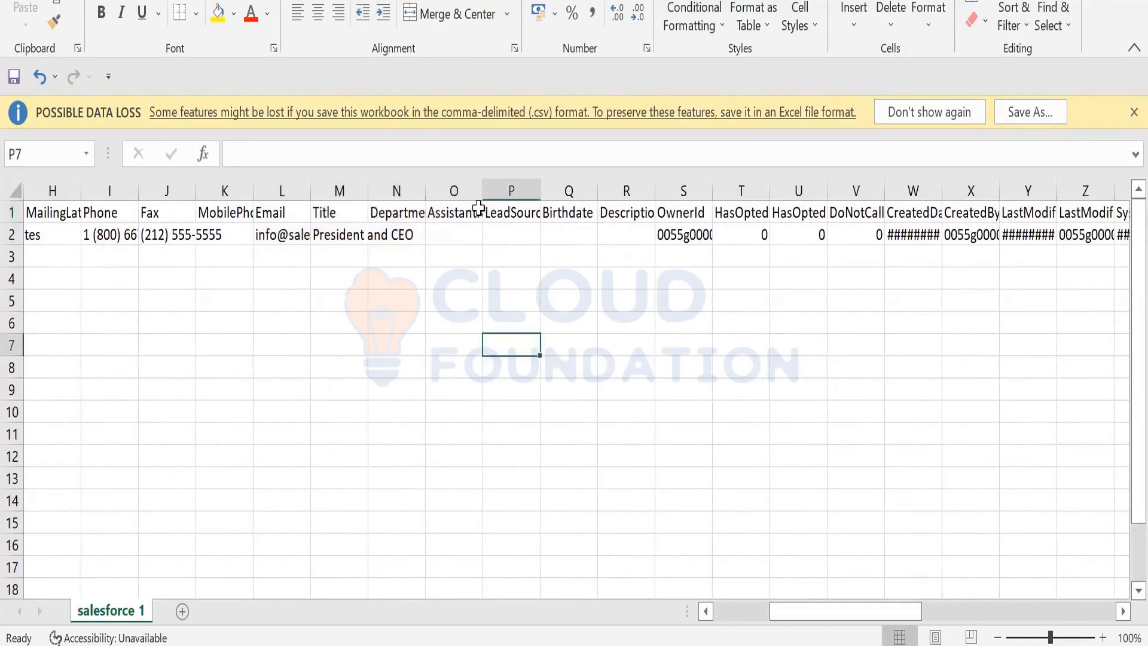
left_click_drag(428, 208, 591, 229)
right_click(590, 232)
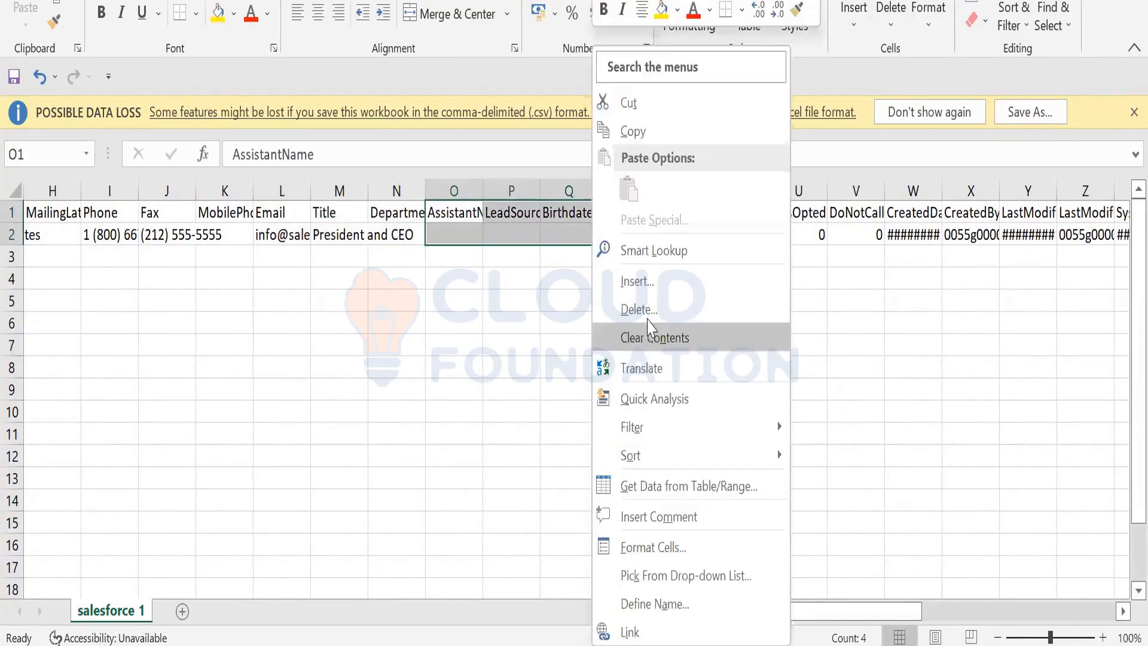
left_click(653, 310)
left_click(652, 381)
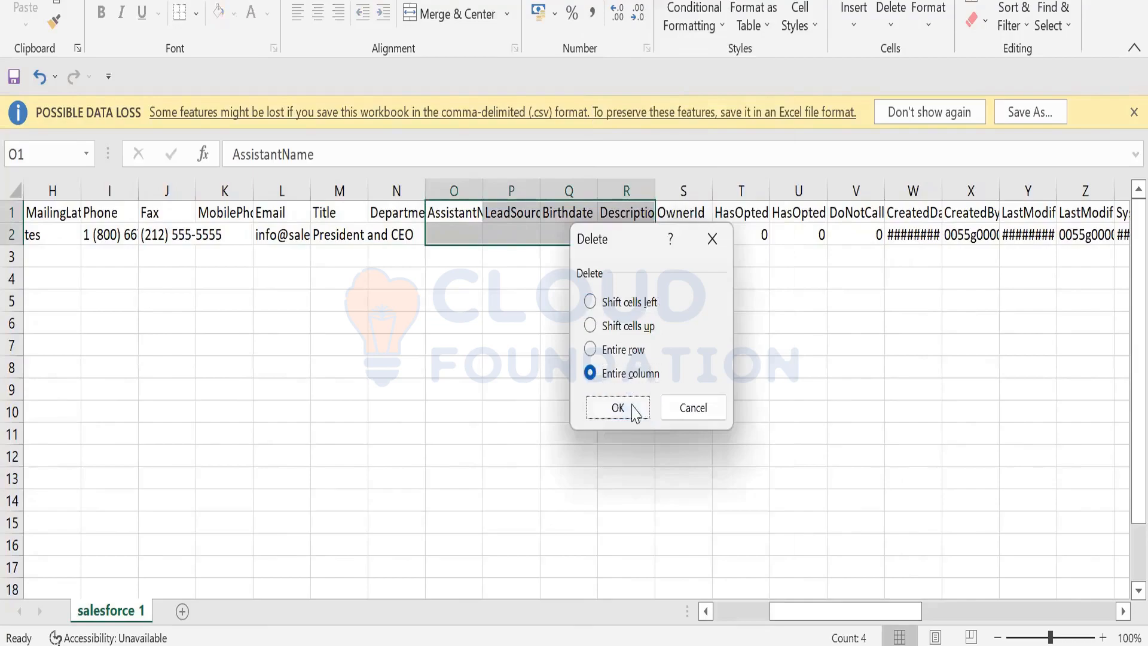
left_click(622, 409)
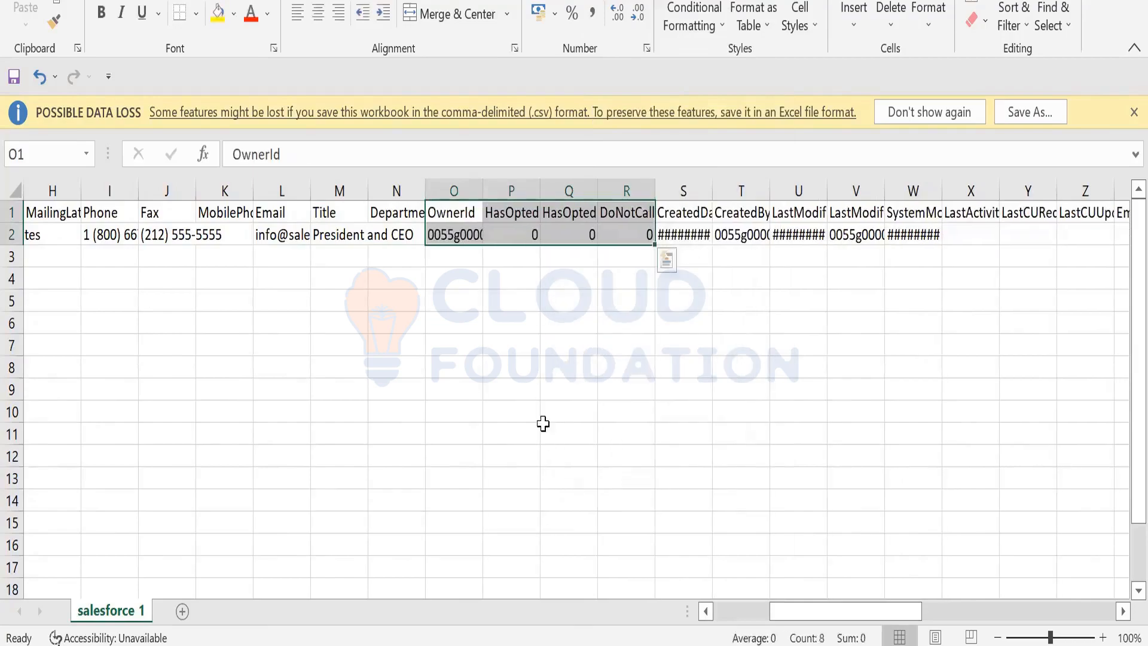
Check the remaining headers out to JigsawContactId and delete the entire OwnerId column.
left_click(932, 613)
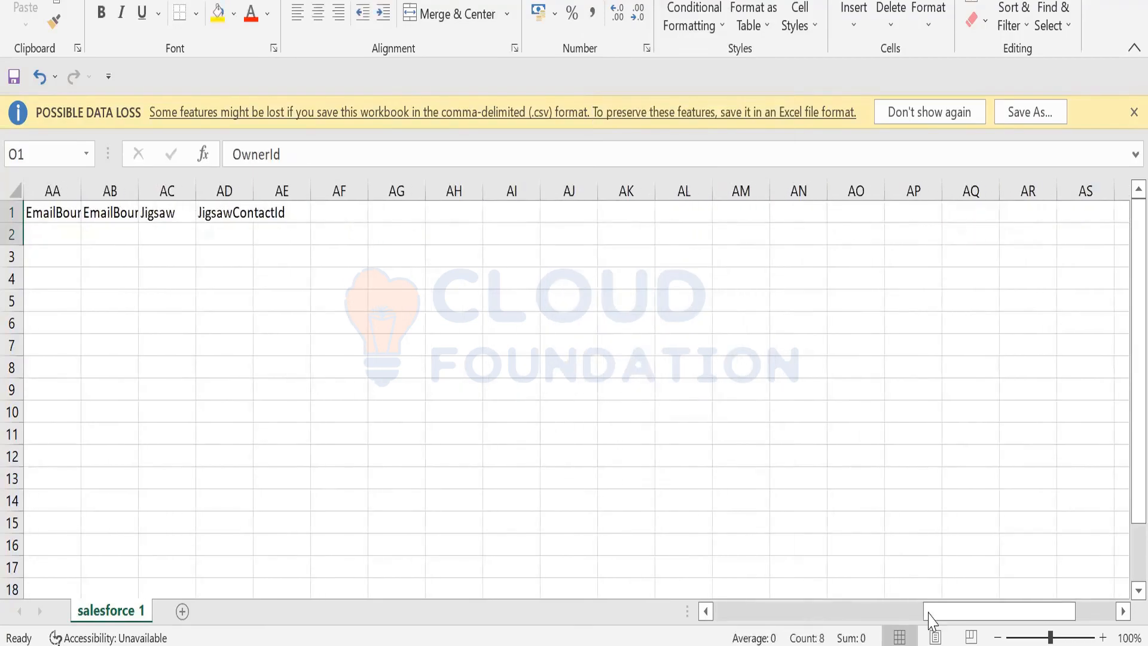
left_click(853, 593)
left_click(849, 615)
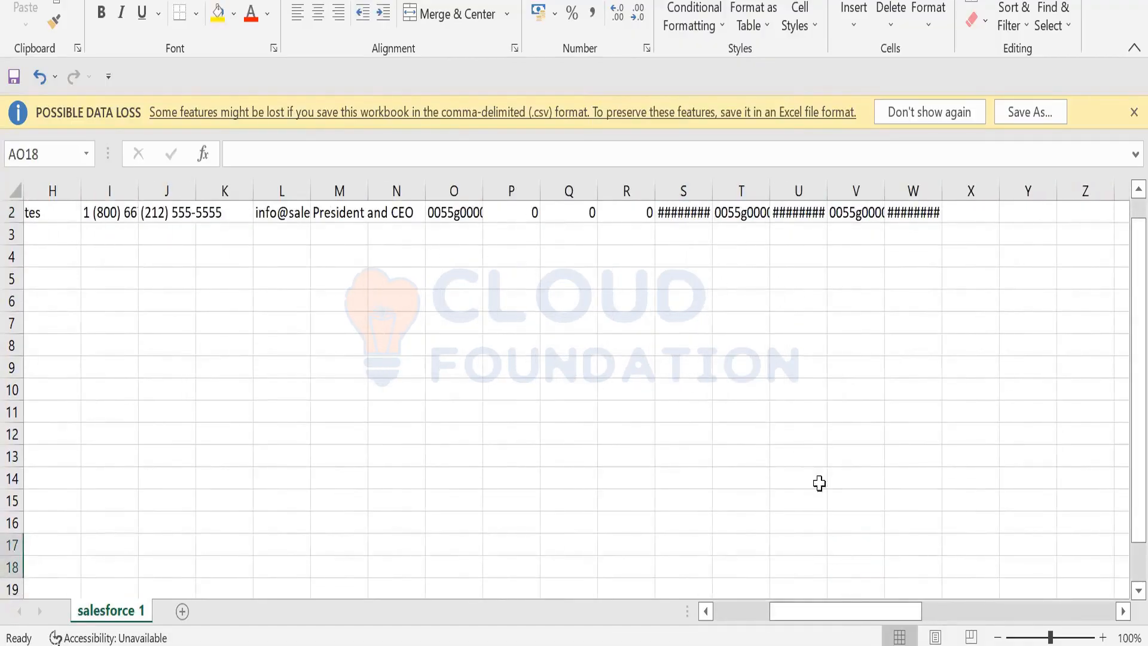
left_click_drag(862, 619, 752, 619)
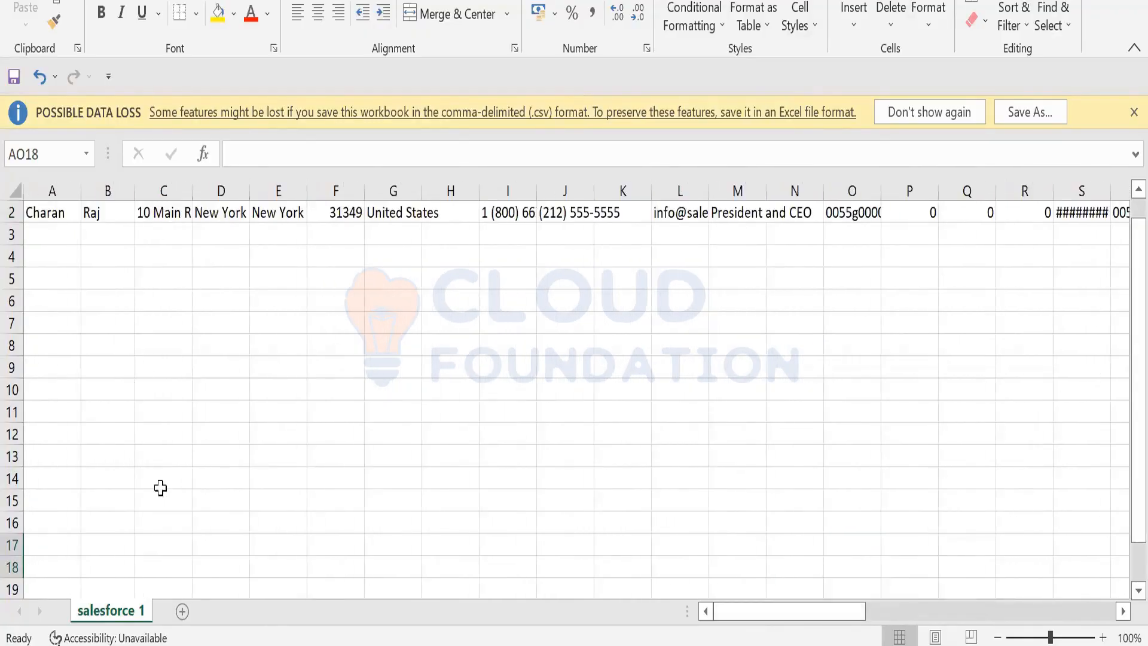
scroll(243, 345, "up", 1)
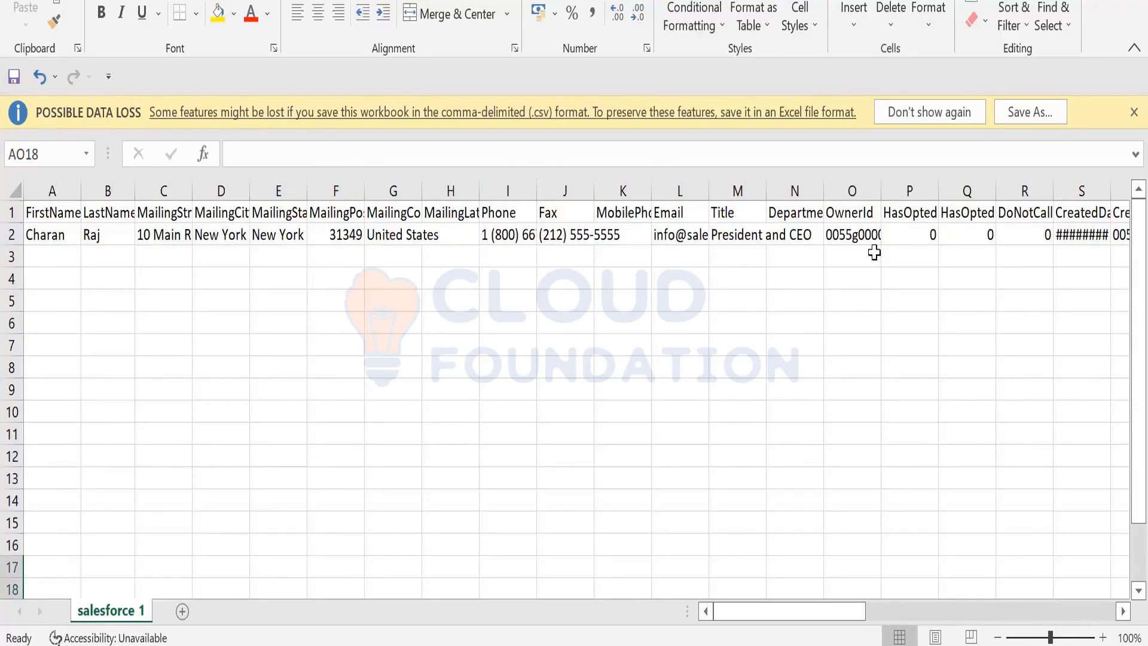
right_click(854, 213)
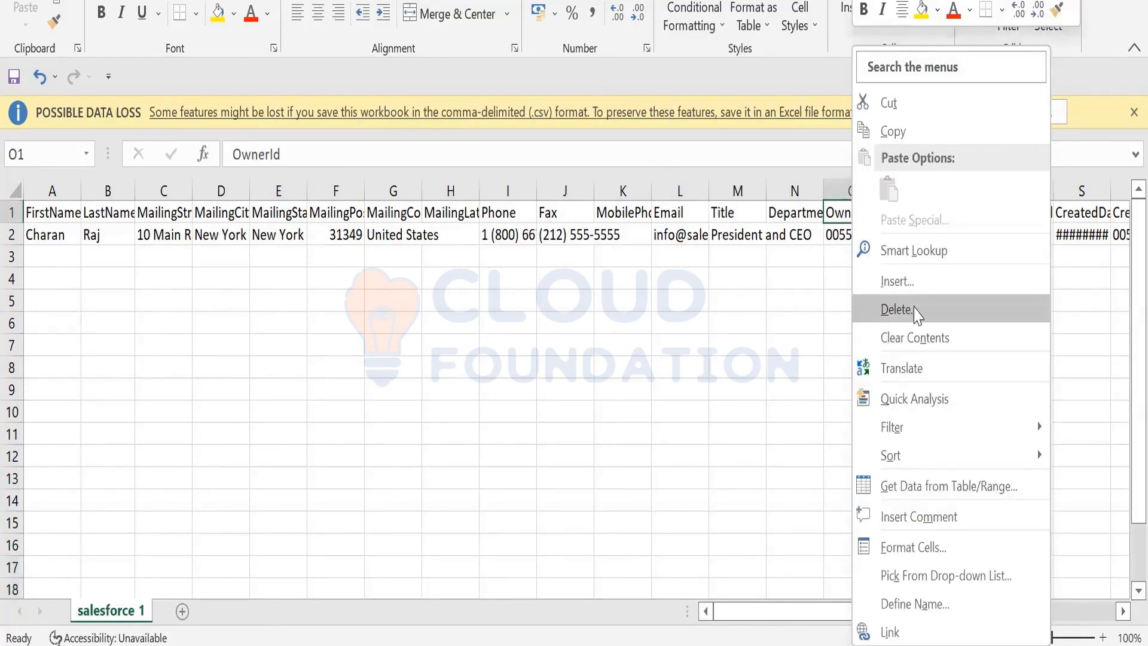
left_click(917, 310)
left_click(869, 375)
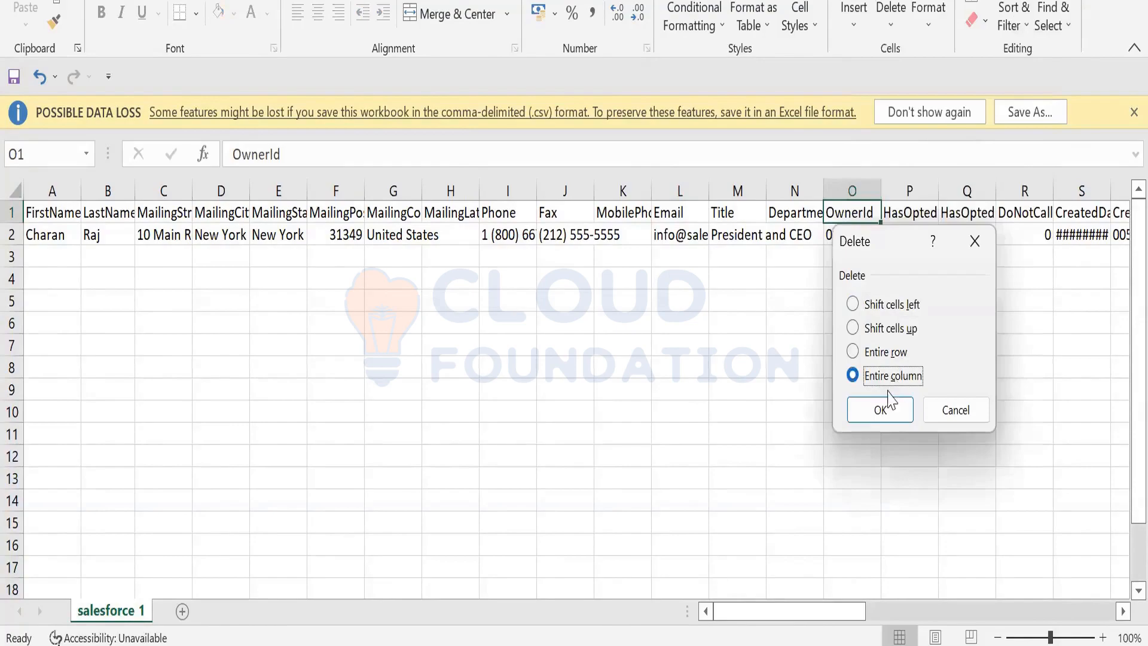
left_click(879, 412)
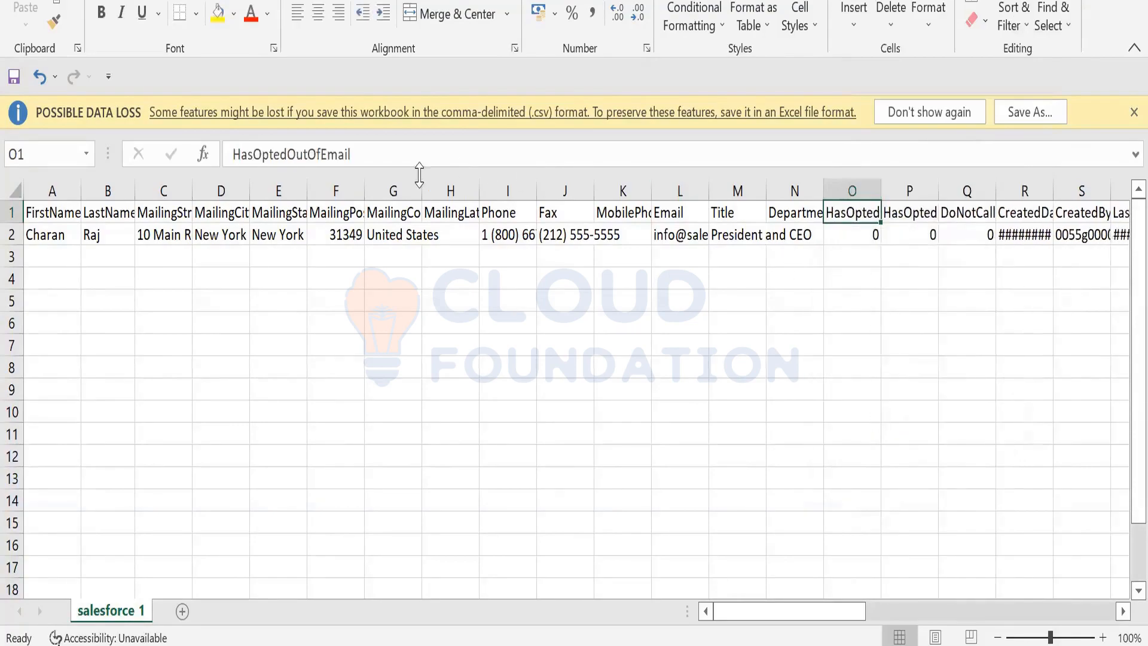
Insert a 1 just before the @ sign in the contact's email in cell L2.
left_click(686, 241)
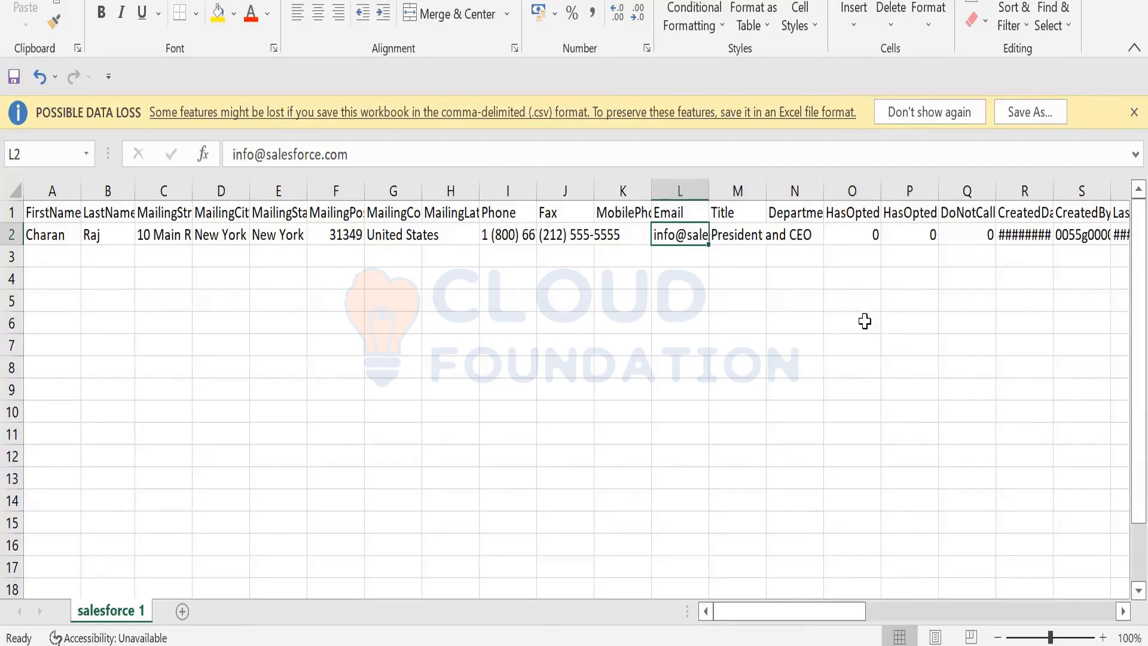
key("Left")
key("Right")
double_click(682, 236)
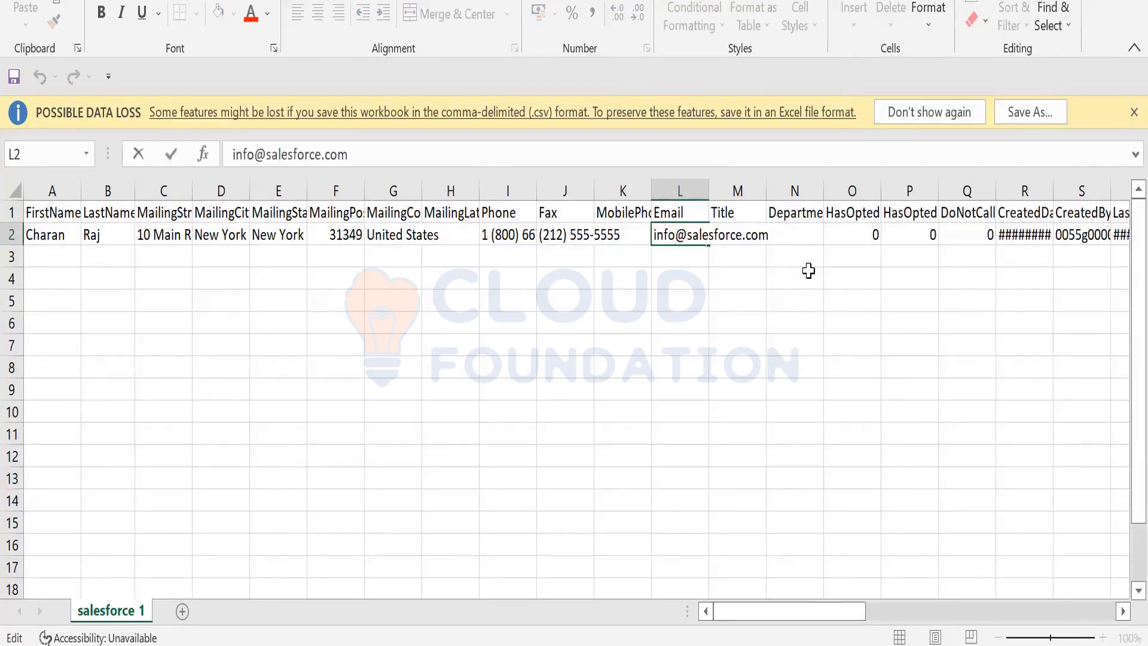
type("1")
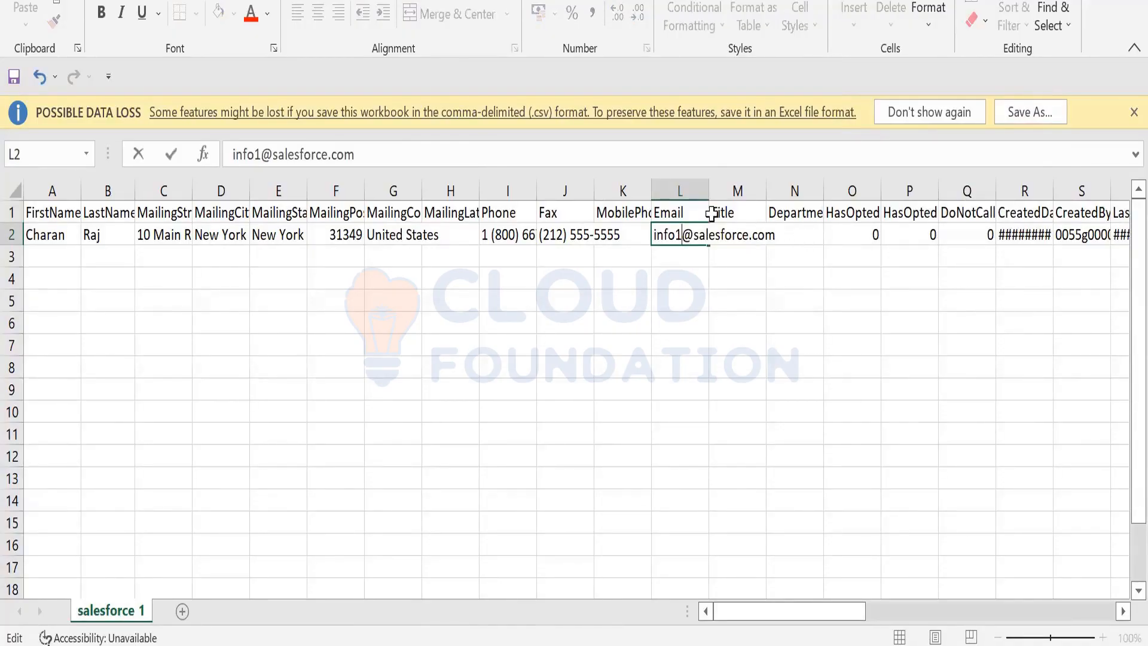
left_click(927, 239)
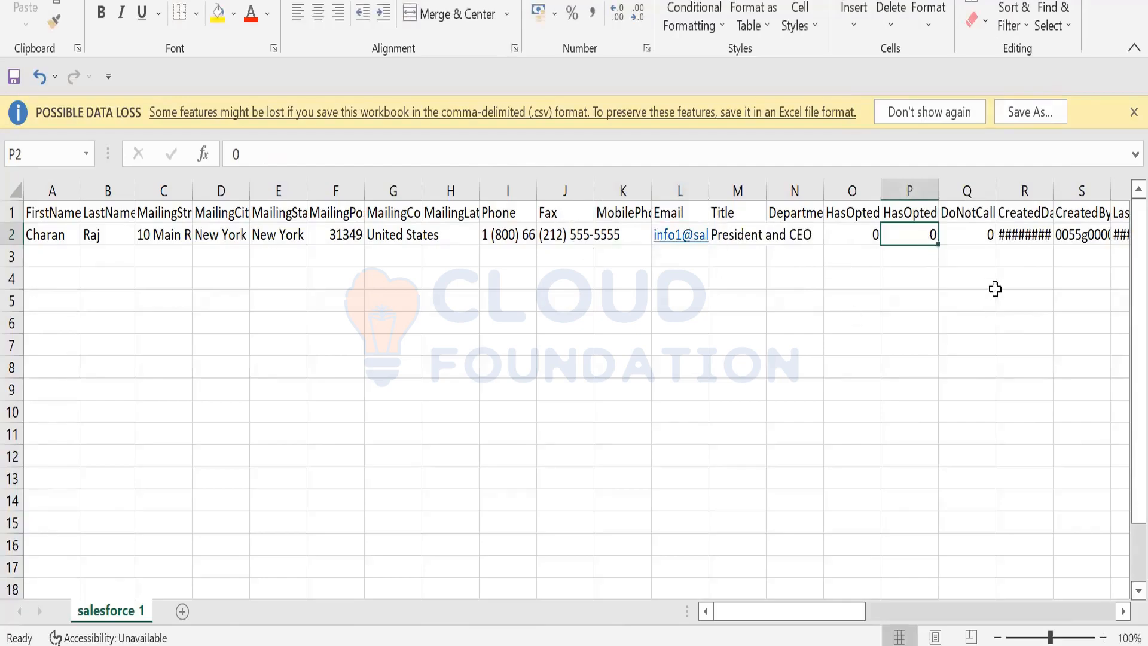
Delete the entire HasOptedOutOfEmail and HasOptedOutOfFax columns one after the other.
left_click(836, 211)
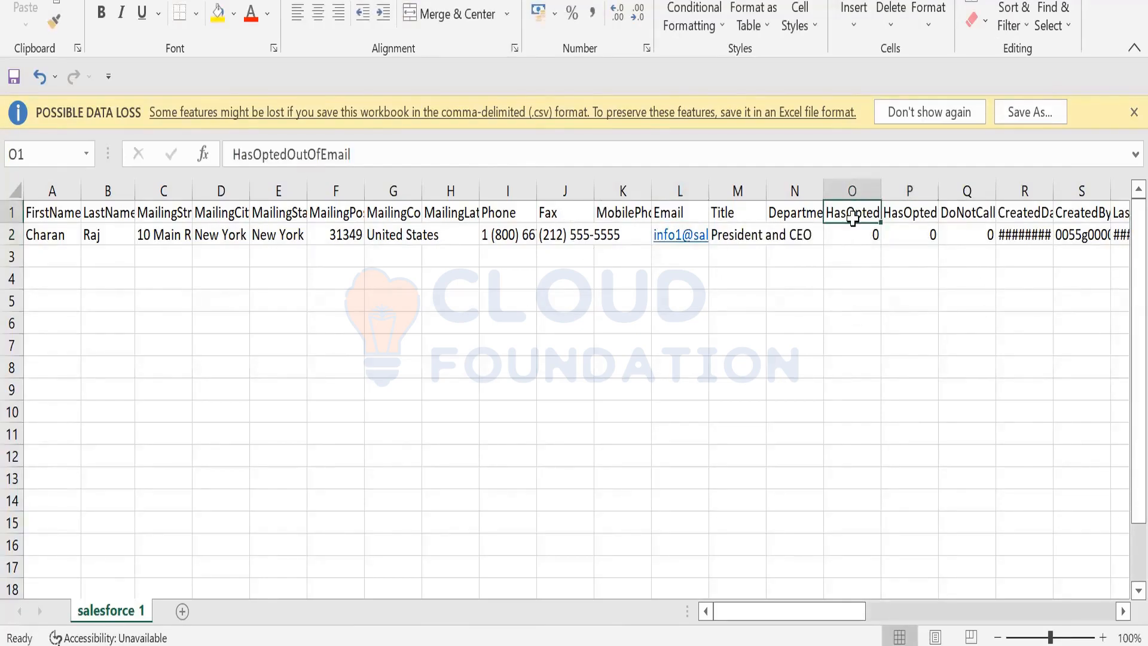
right_click(850, 215)
left_click(934, 310)
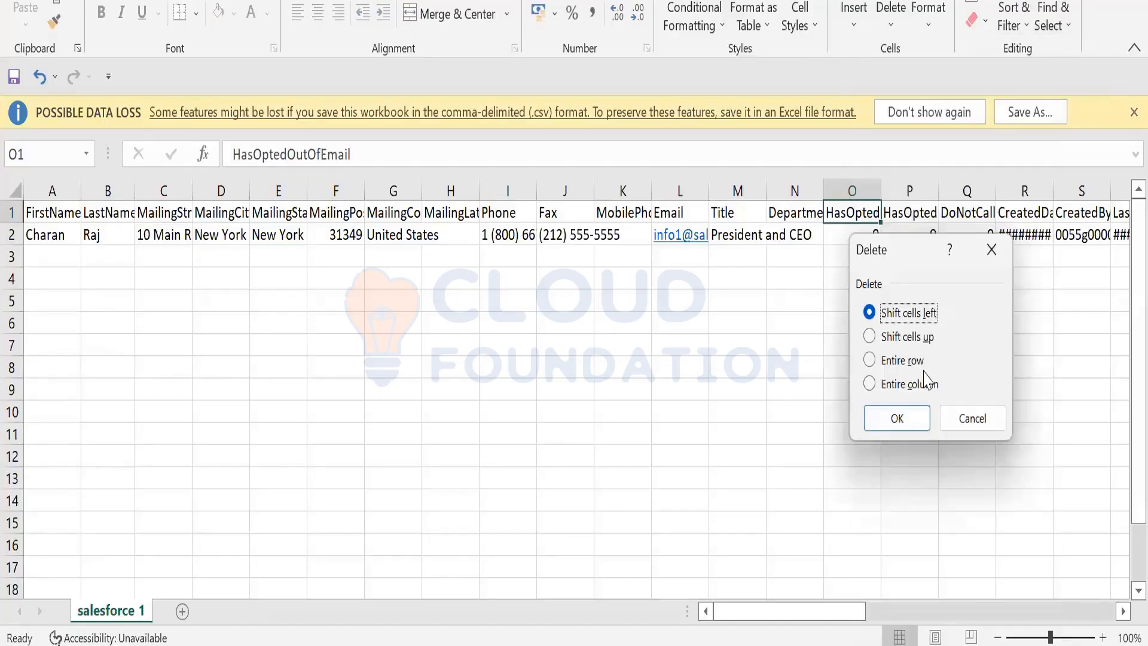
left_click(924, 385)
left_click(897, 418)
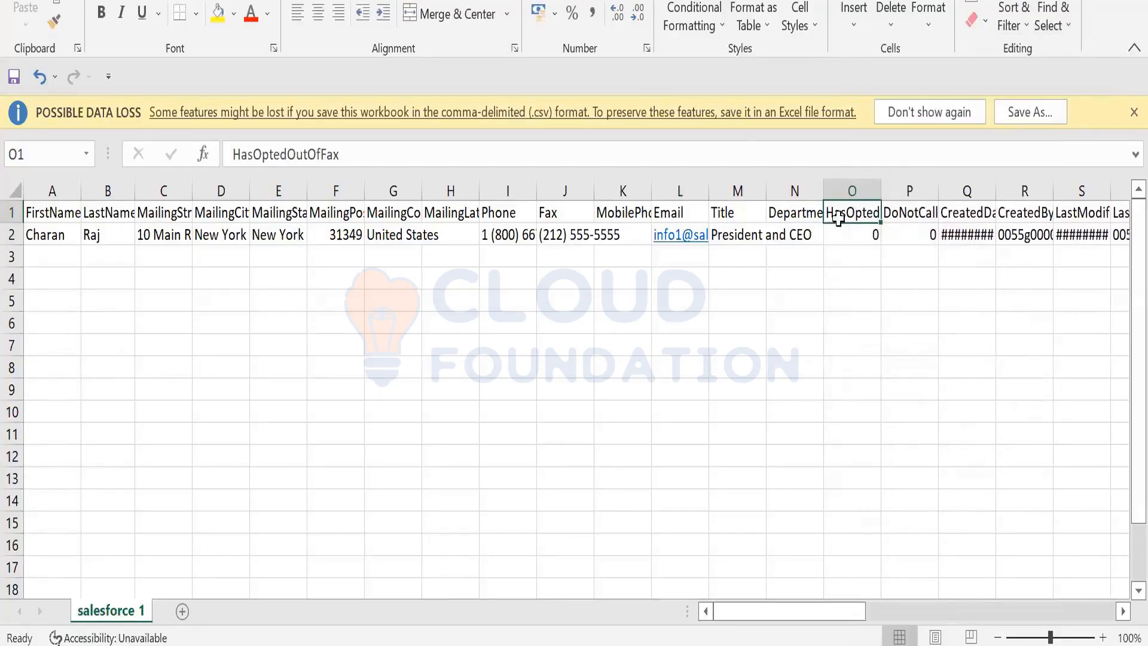
right_click(843, 215)
left_click(903, 311)
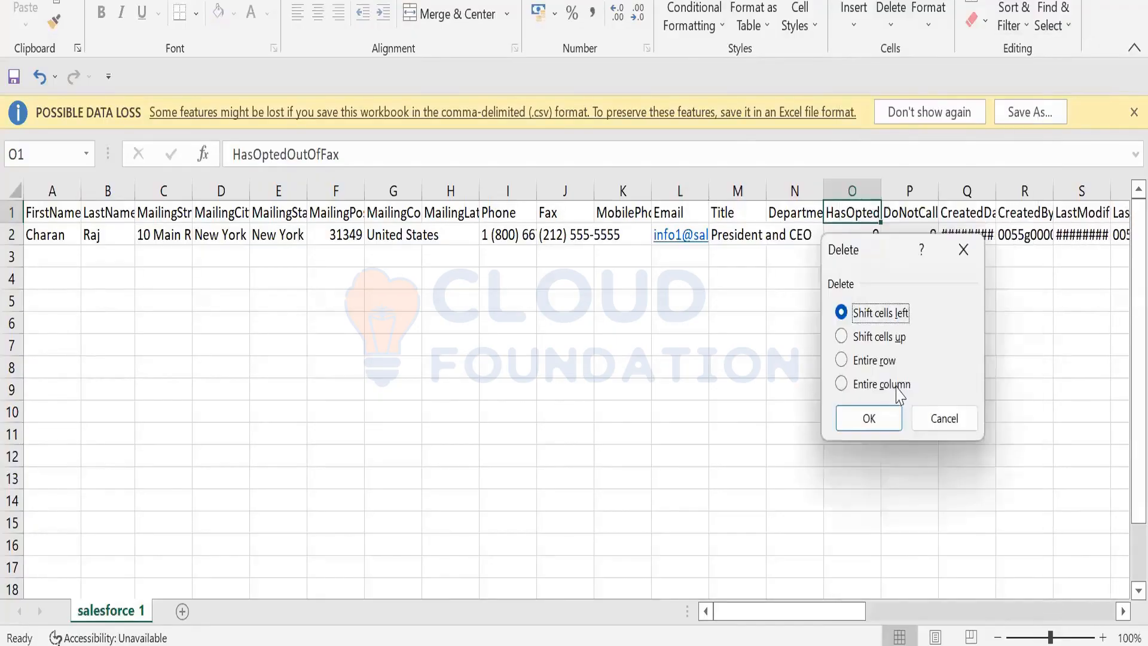
left_click(892, 384)
left_click(884, 416)
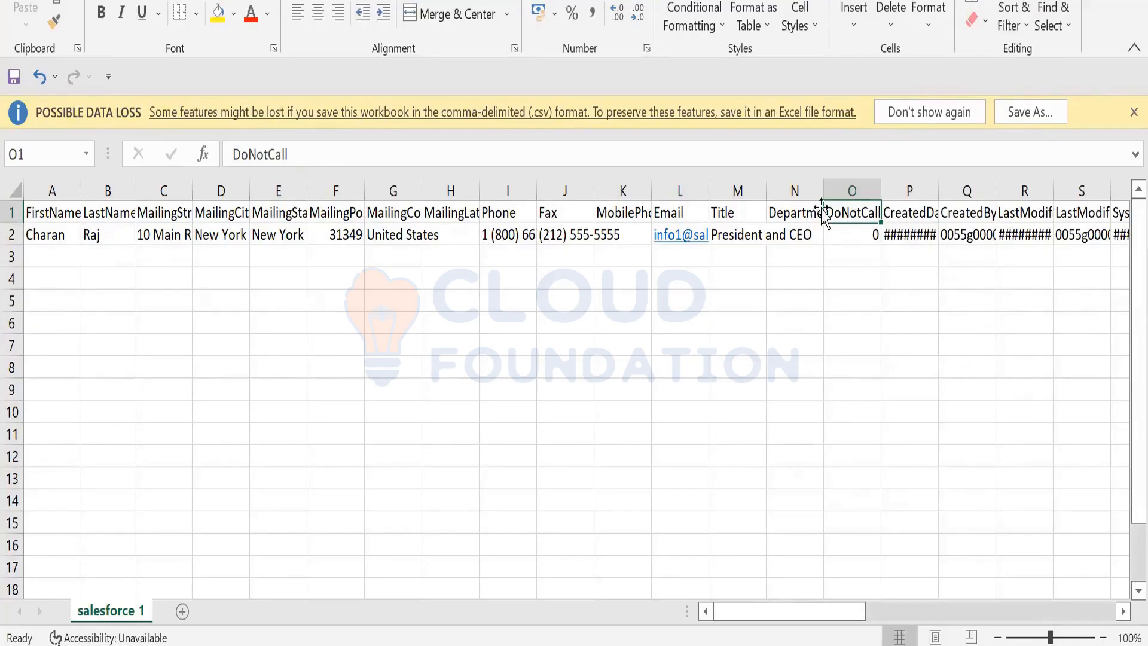
left_click_drag(829, 215, 868, 210)
left_click(833, 233)
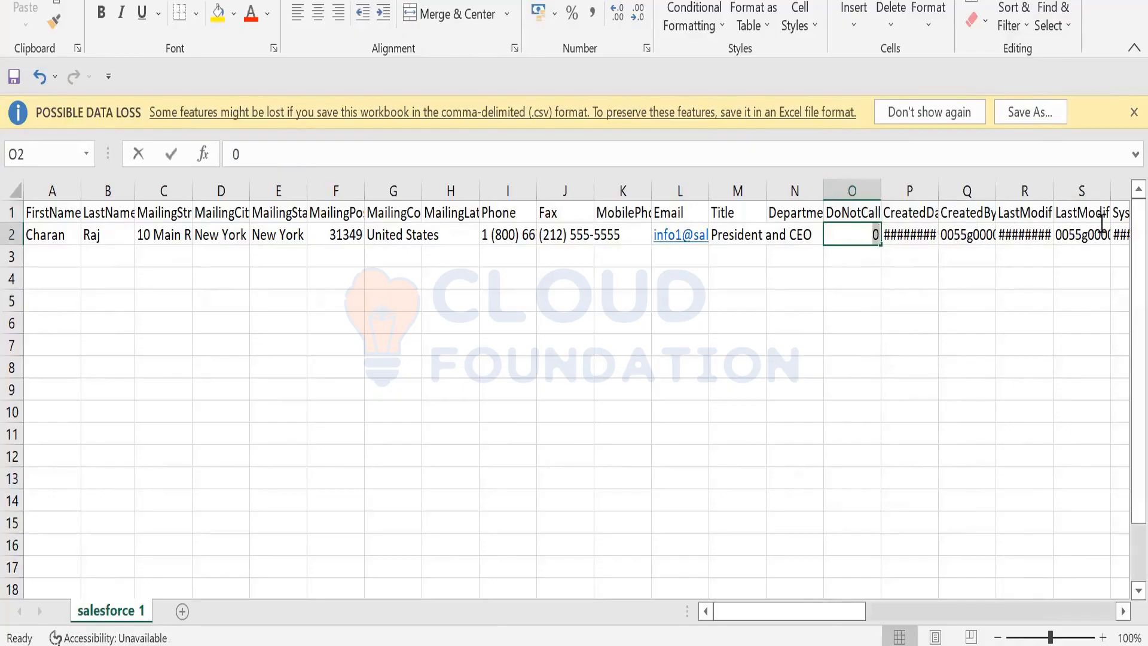
left_click_drag(1101, 224, 1105, 223)
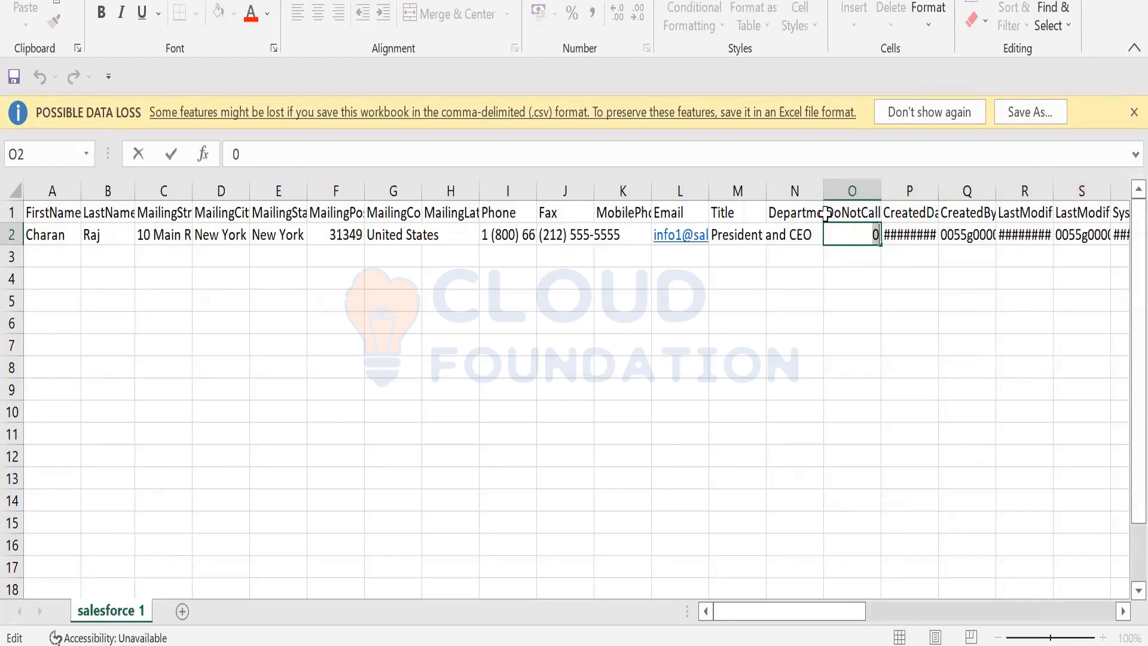
left_click_drag(826, 213, 928, 242)
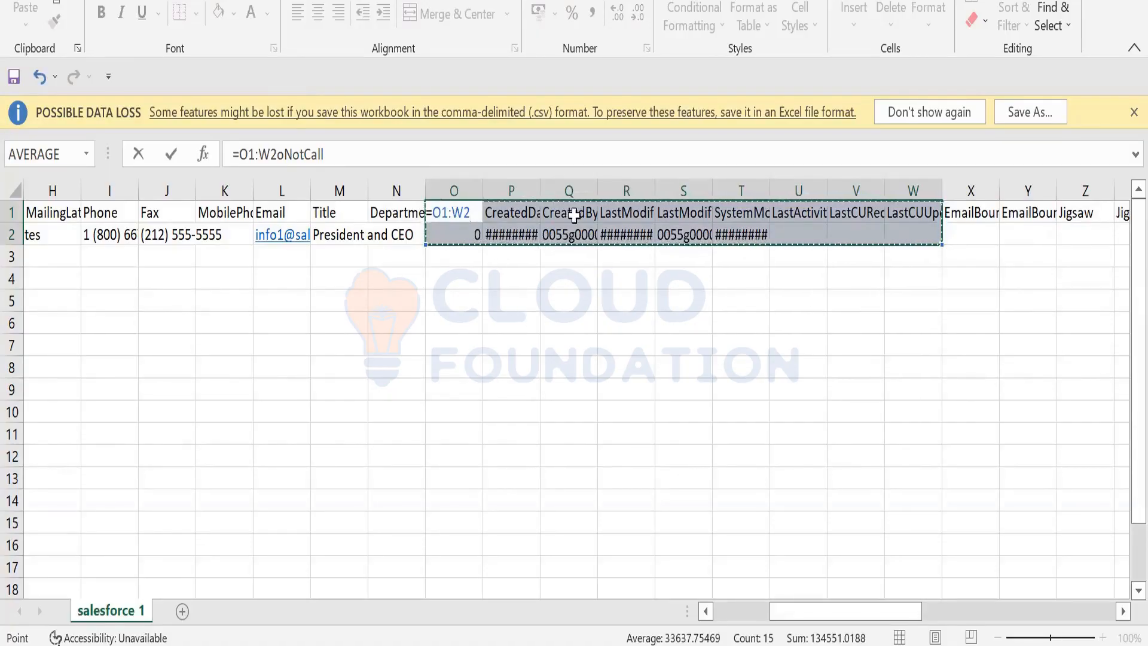
left_click(536, 342)
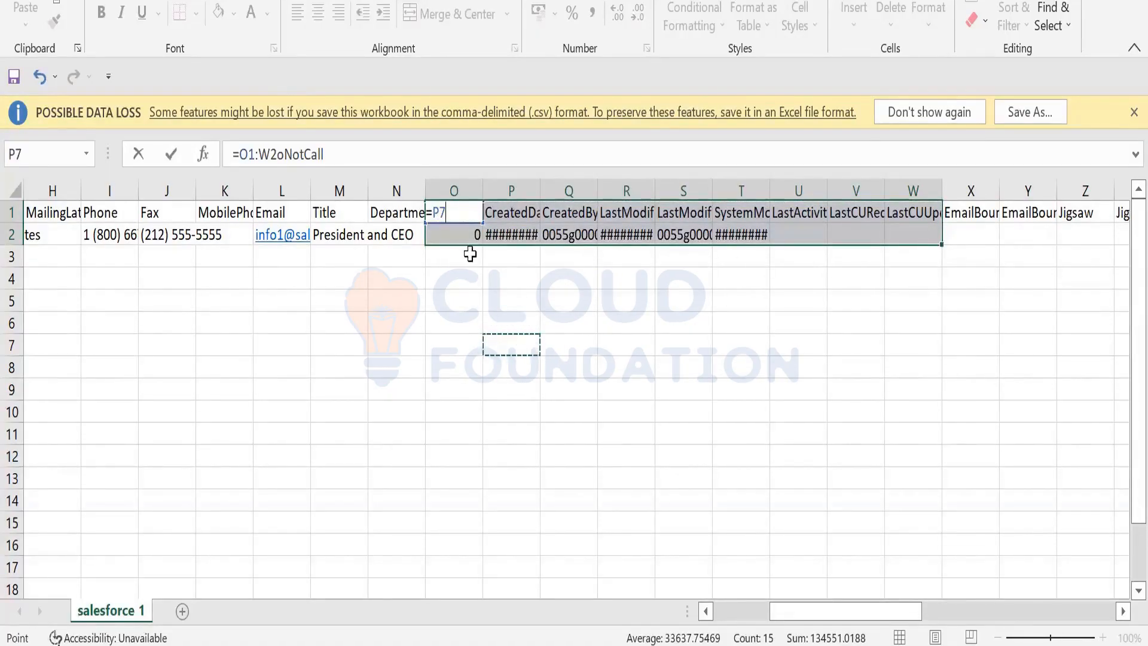
key("Escape")
left_click(914, 323)
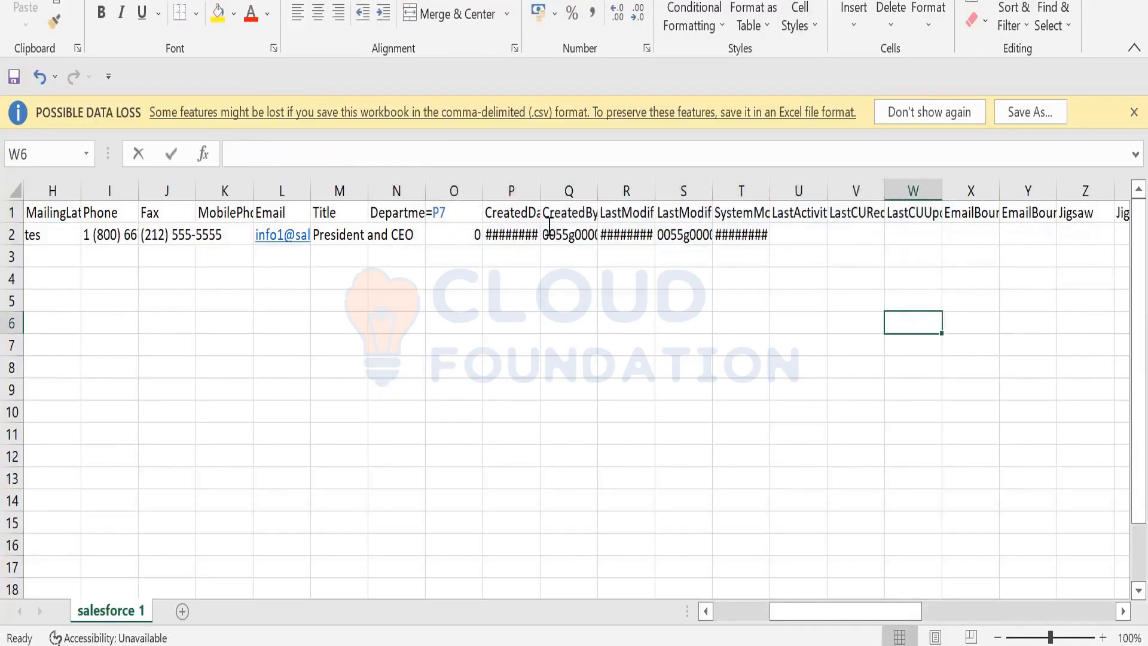
Delete the entire columns from CreatedDate through Jigsaw, P to Z.
left_click(518, 213)
left_click_drag(491, 214, 1077, 237)
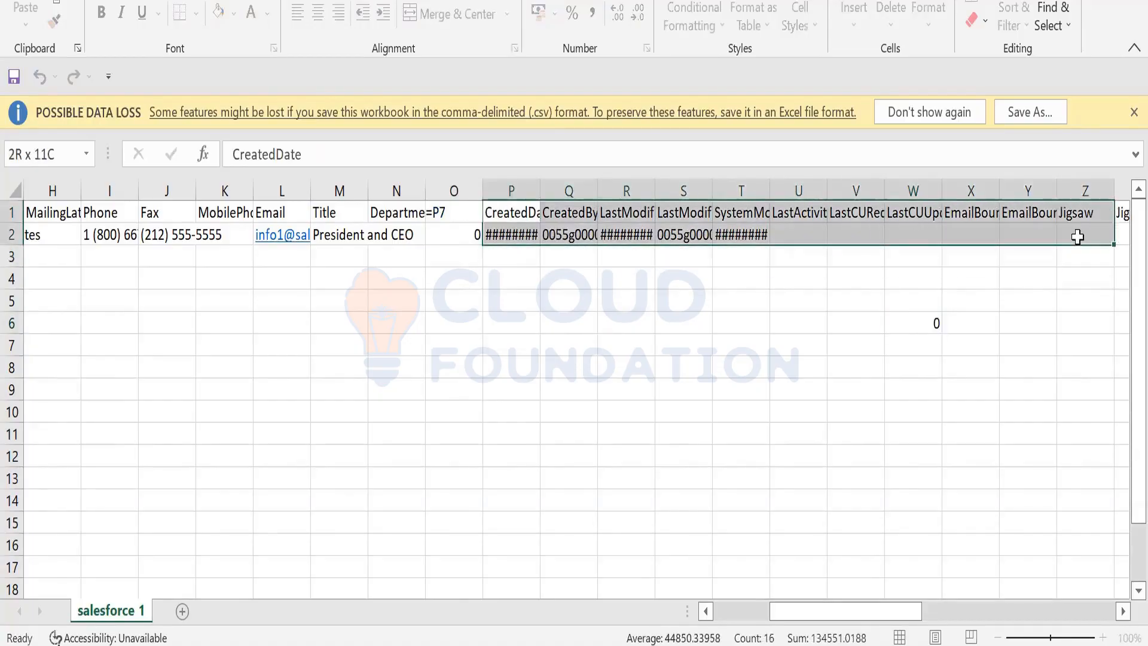
right_click(951, 249)
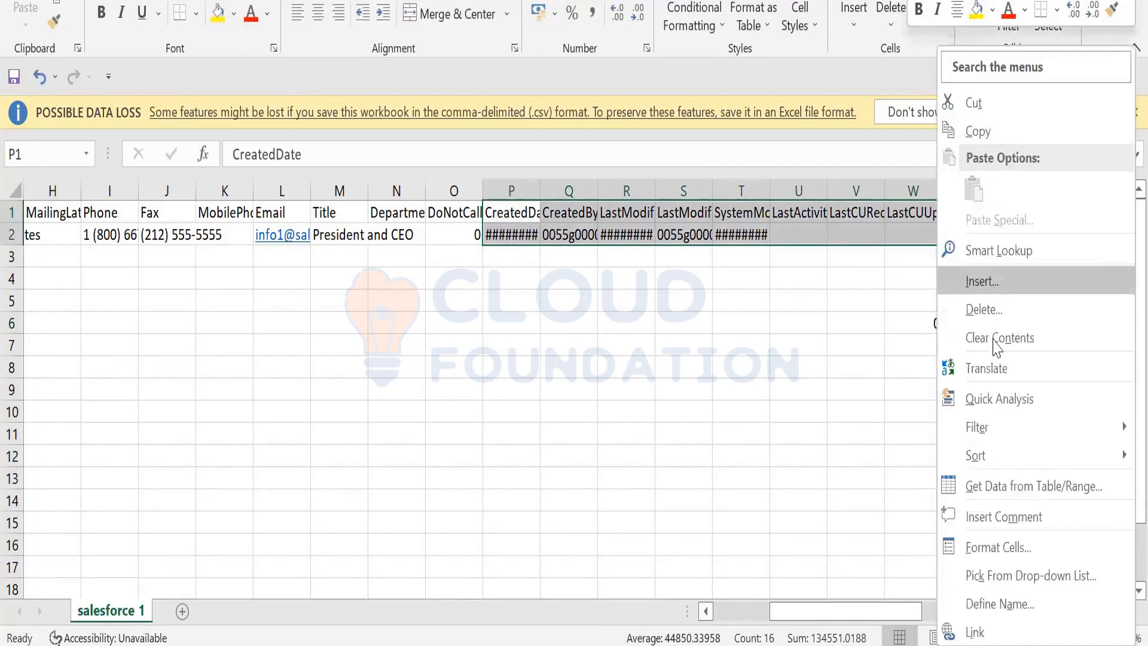
left_click(993, 311)
left_click(957, 375)
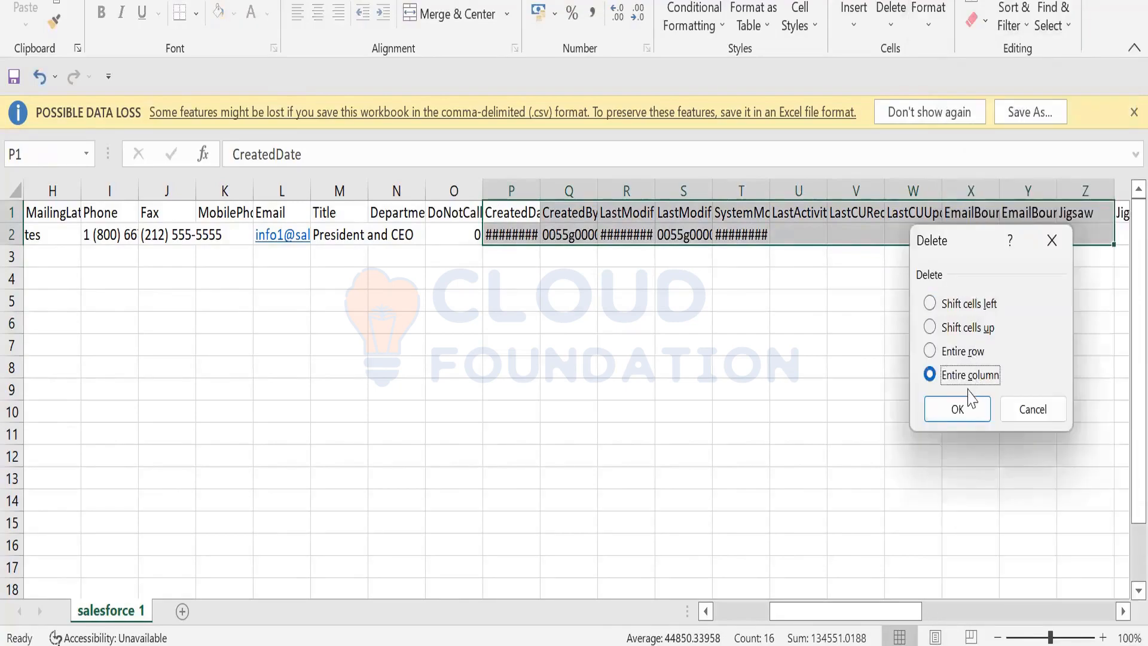
left_click(965, 407)
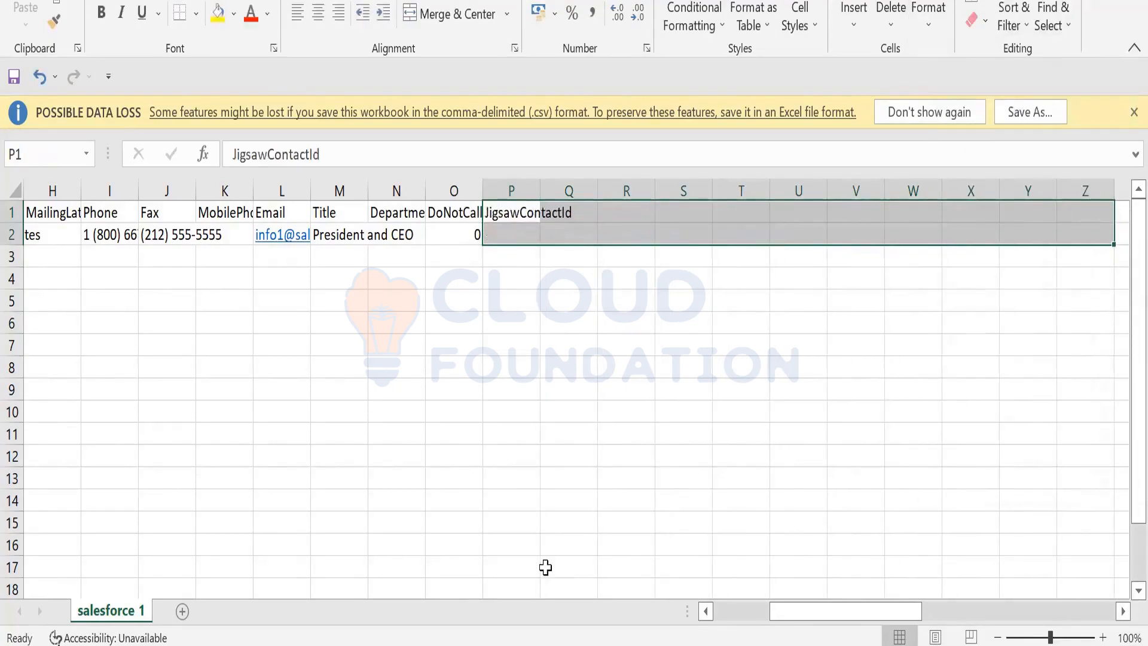
Delete the entire DoNotCall and JigsawContactId columns so that Department is the last remaining field.
left_click(265, 404)
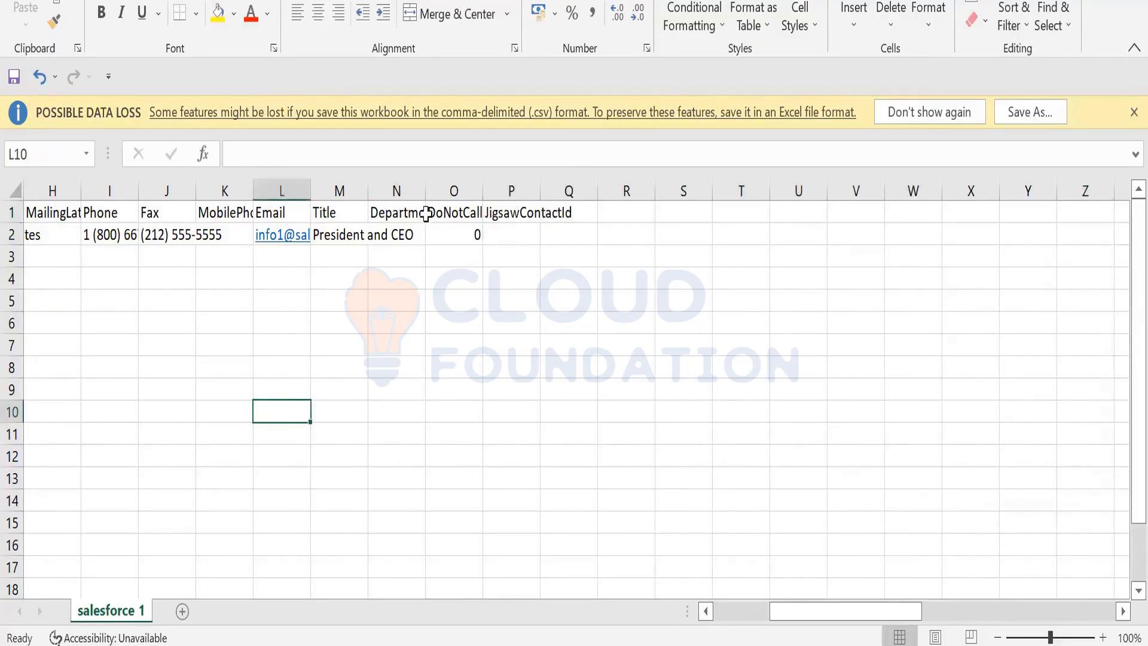
left_click_drag(428, 213, 548, 235)
right_click(548, 235)
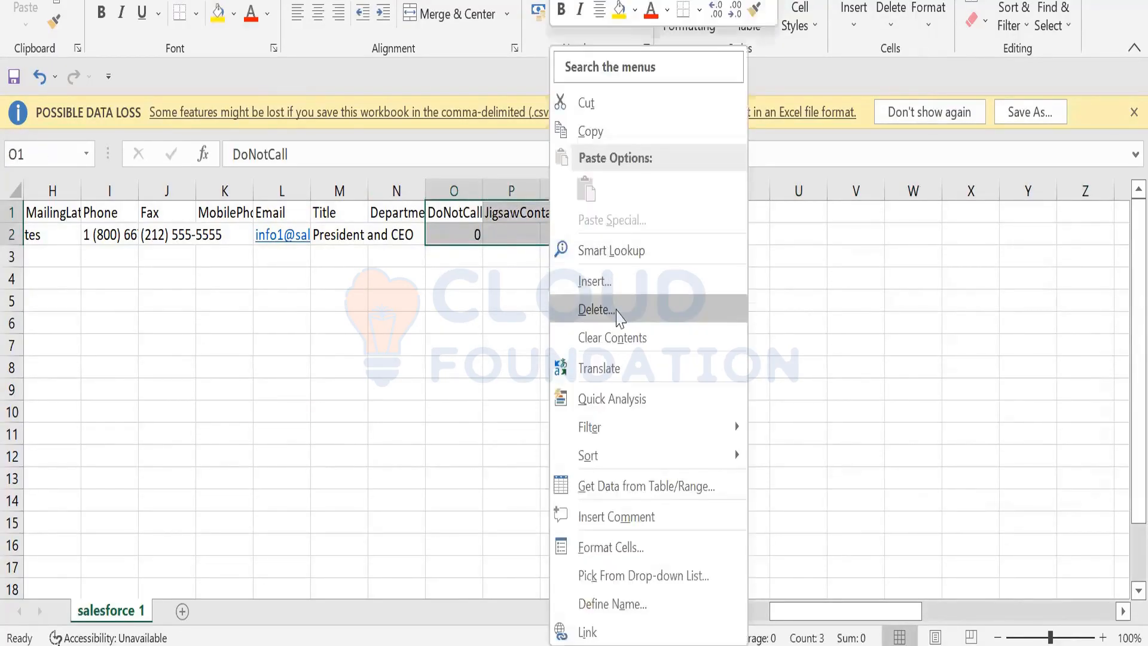
left_click(616, 312)
left_click(616, 379)
left_click(583, 414)
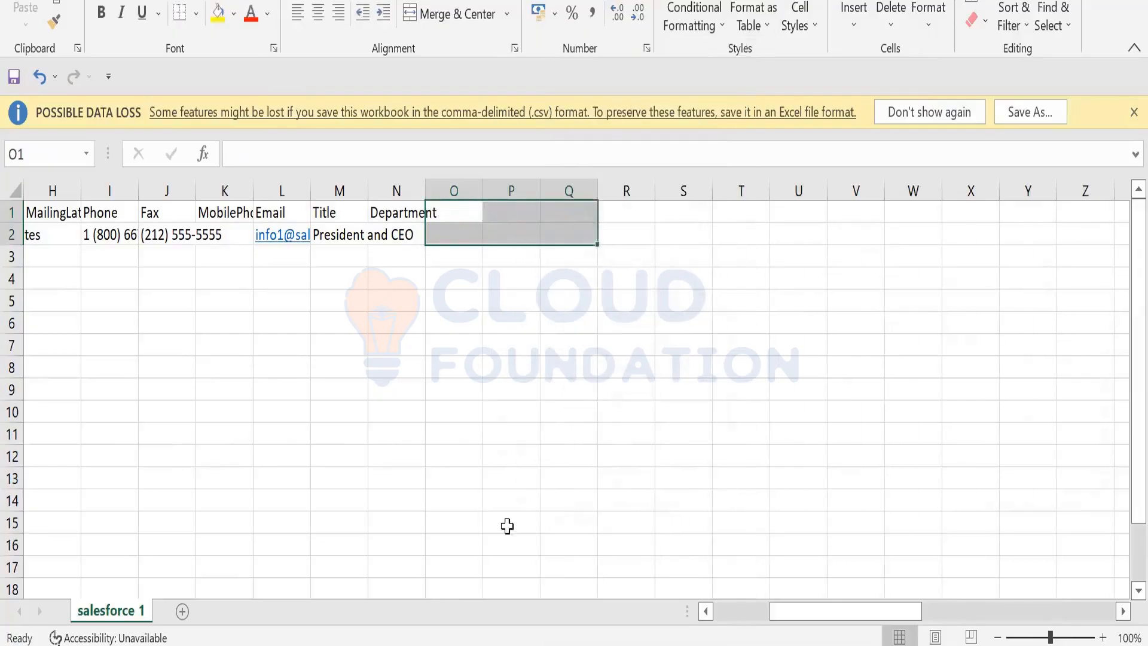
left_click(517, 379)
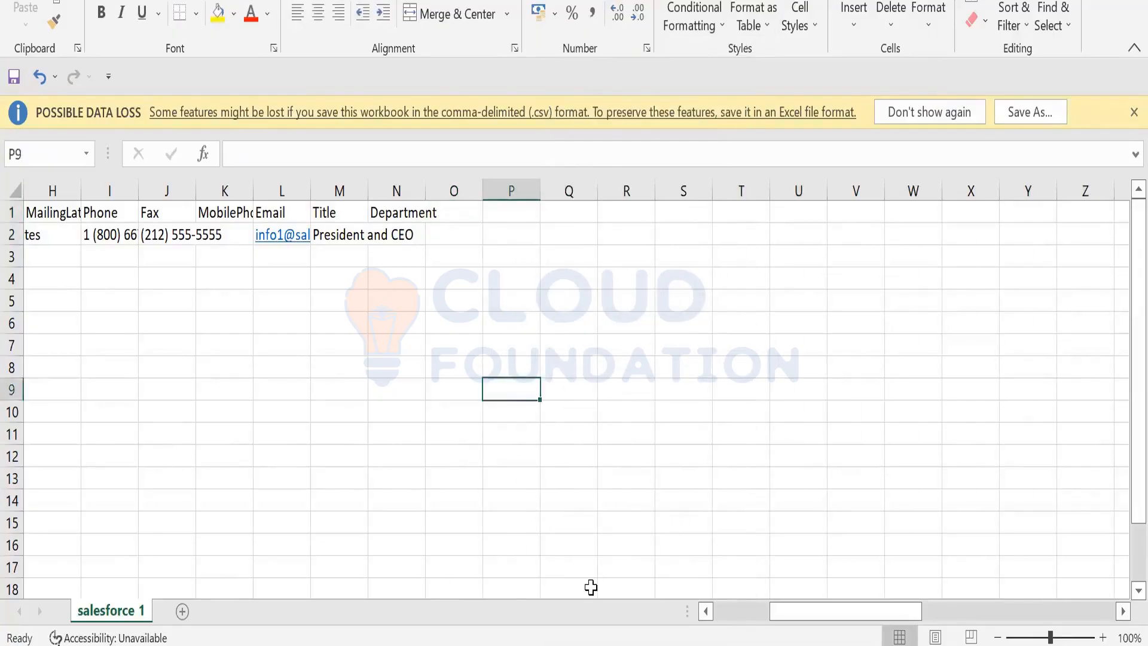
left_click_drag(922, 613, 864, 613)
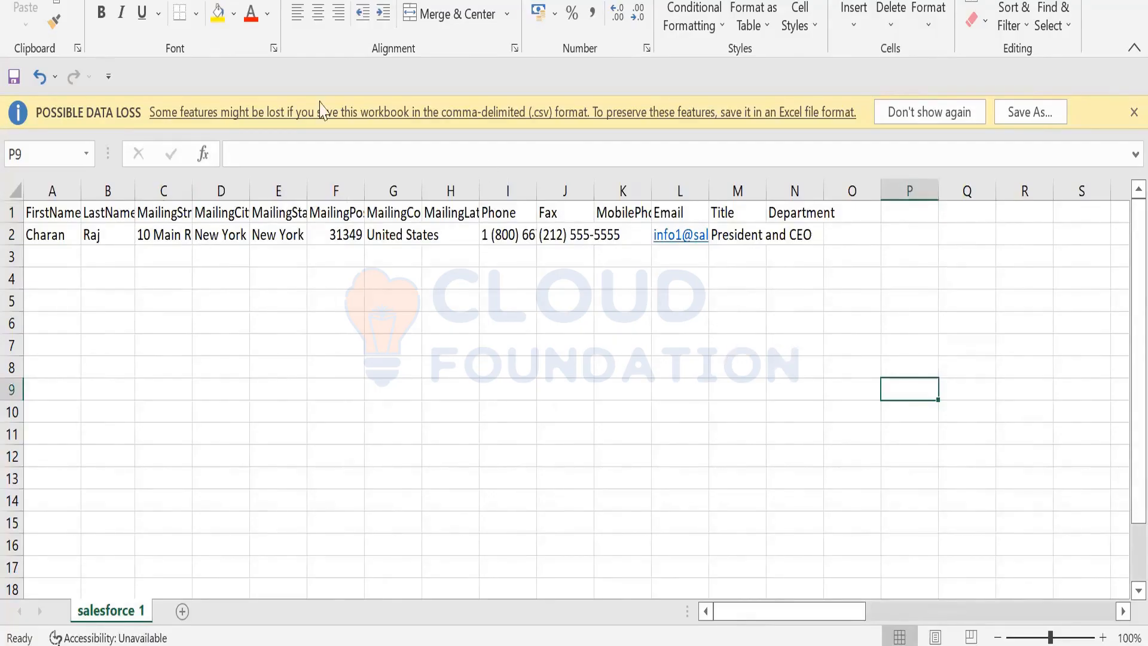
left_click(21, 1)
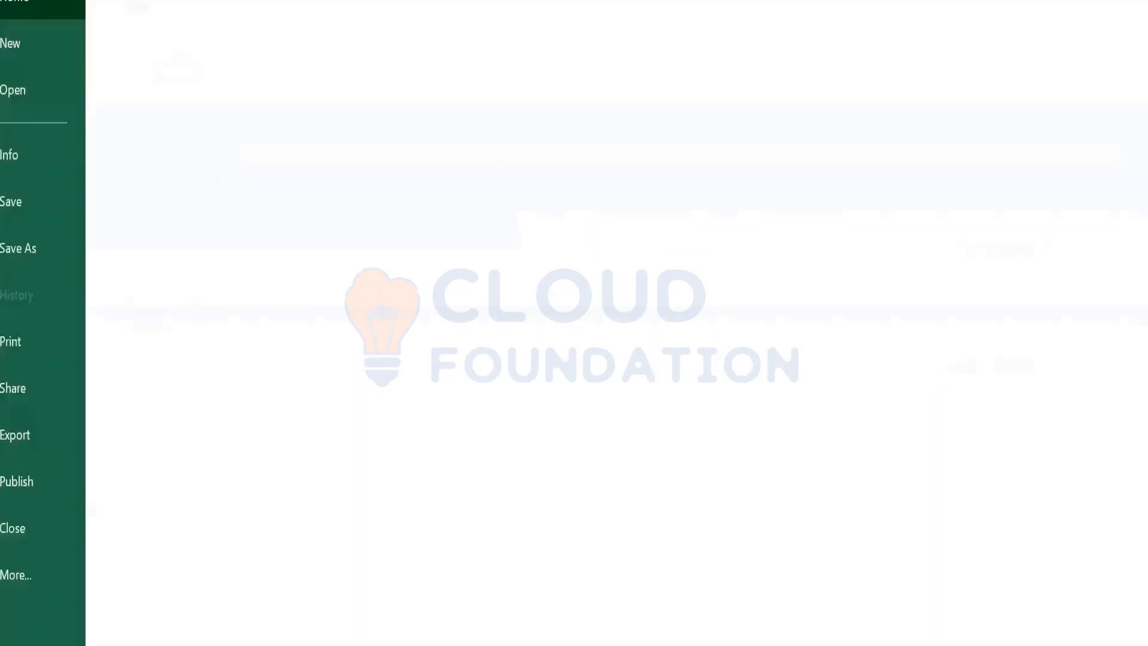
left_click(34, 262)
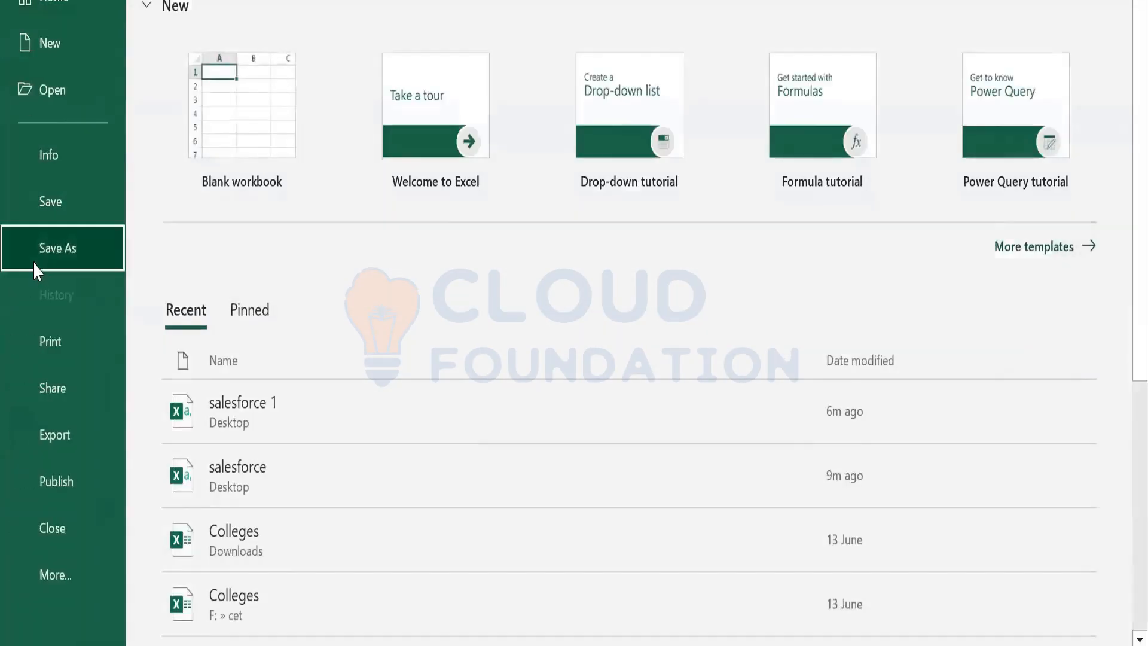
left_click(580, 155)
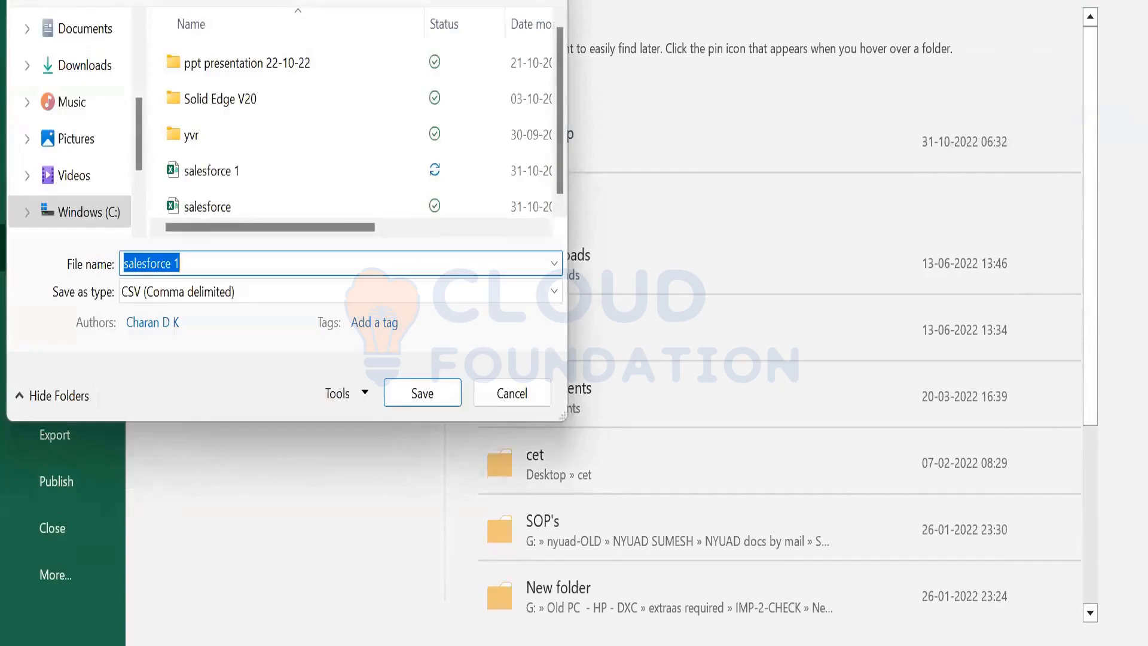
key("Escape")
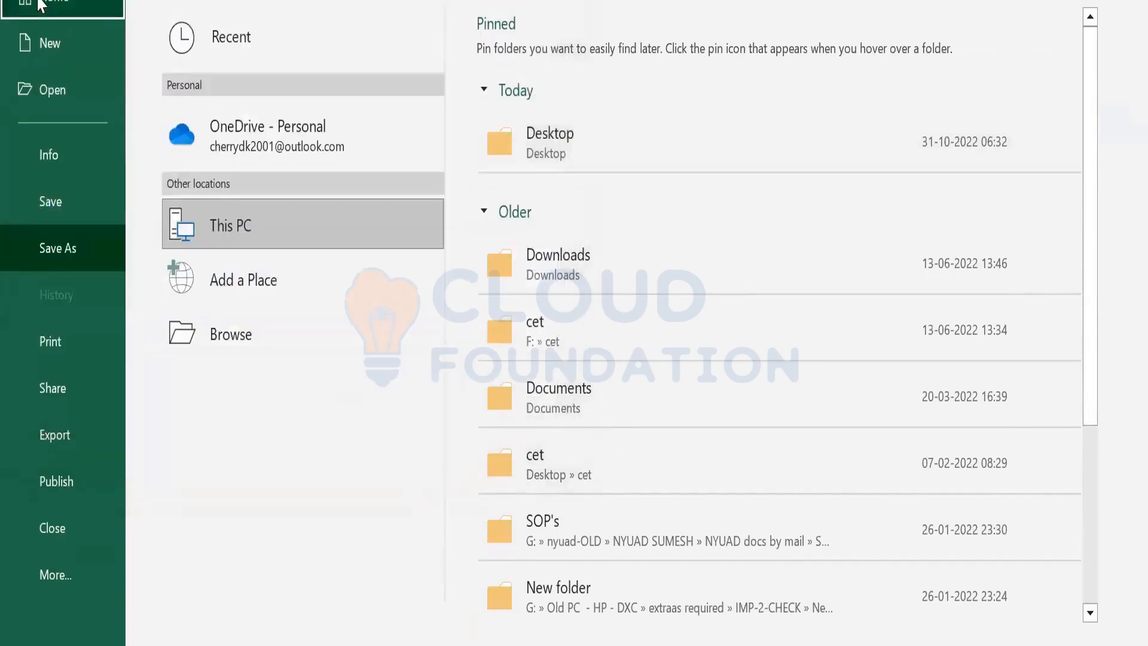
left_click(39, 3)
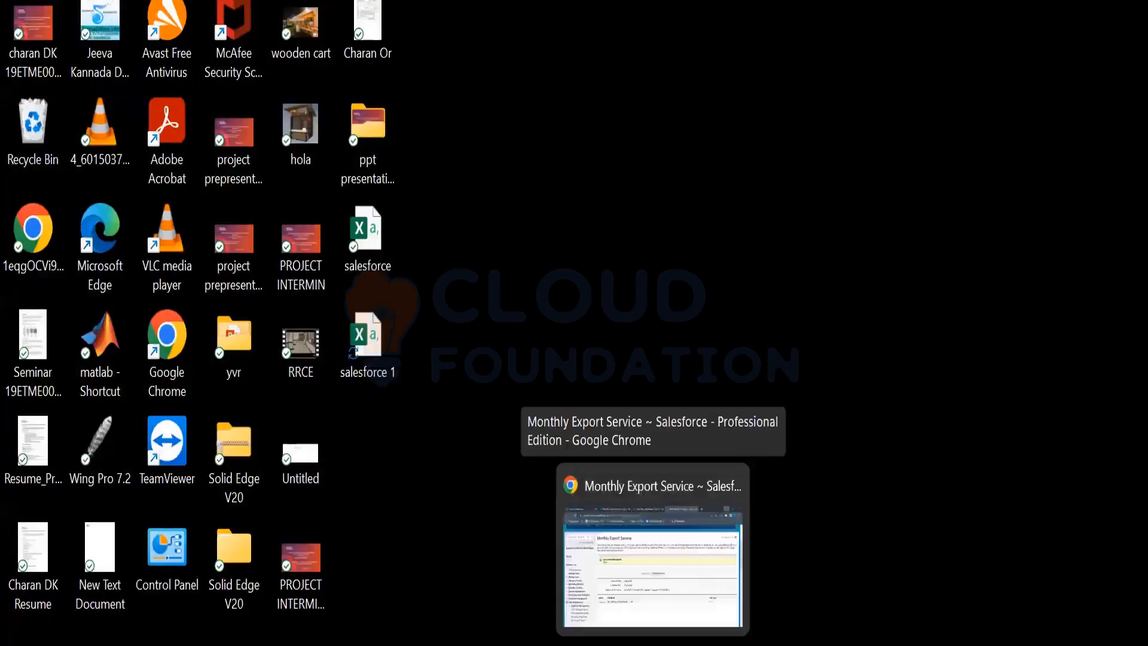
Switch to Salesforce in Google Chrome and open the Data Import Wizard page under Data Management.
left_click(654, 644)
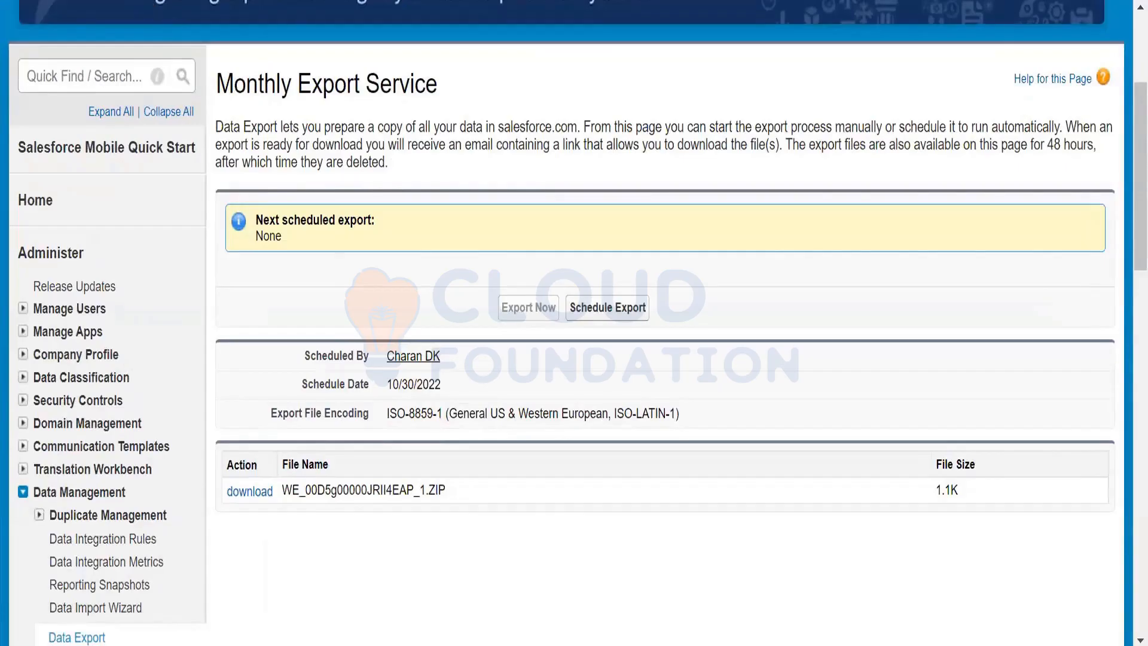
key("ctrl+Tab")
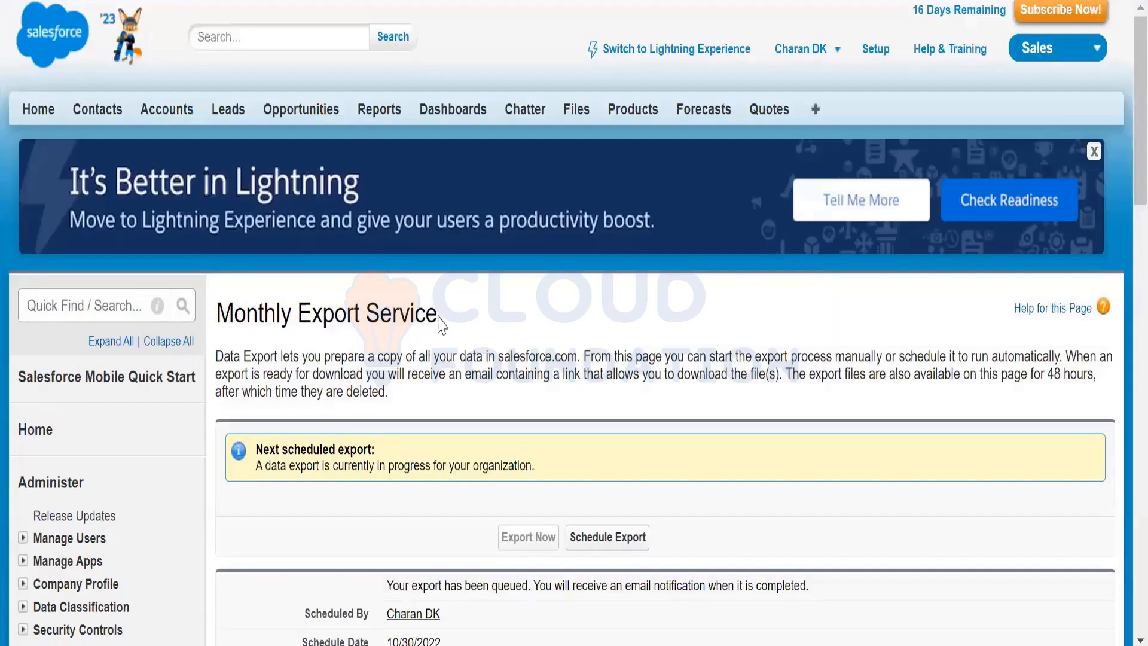
scroll(441, 326, "down", 5)
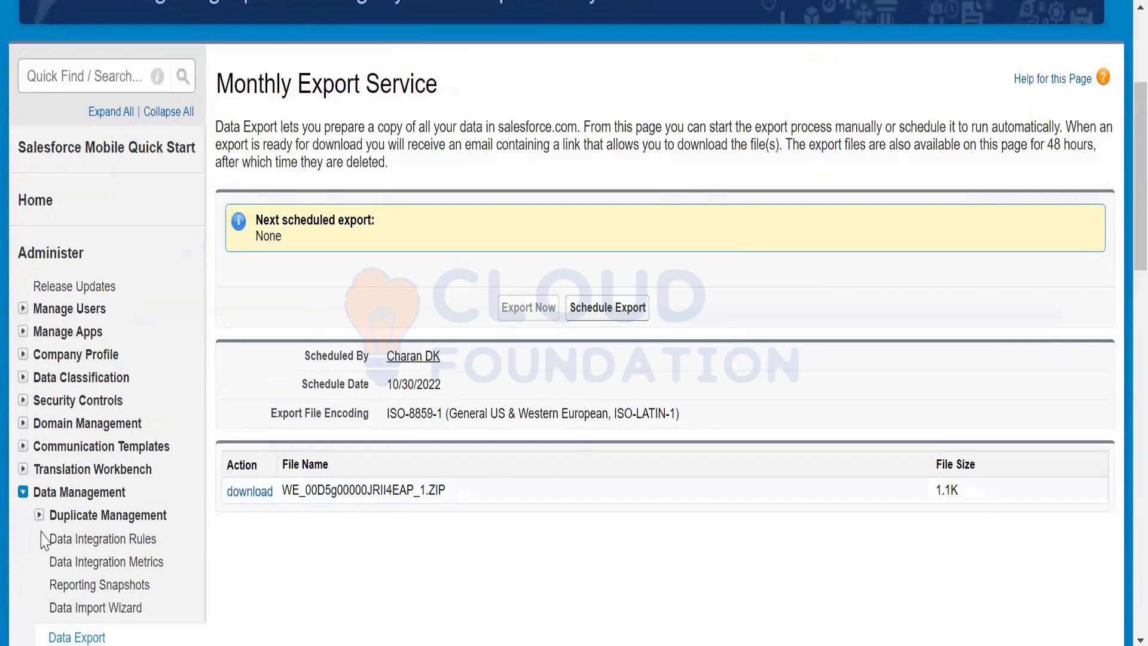
scroll(225, 472, "down", 2)
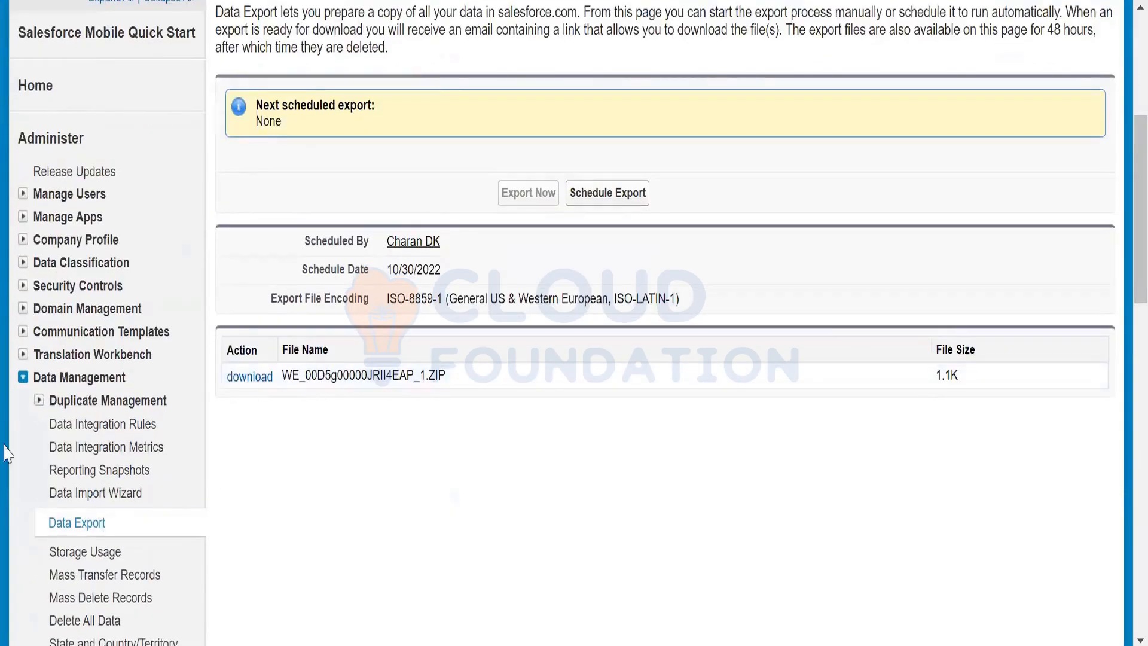
left_click(76, 494)
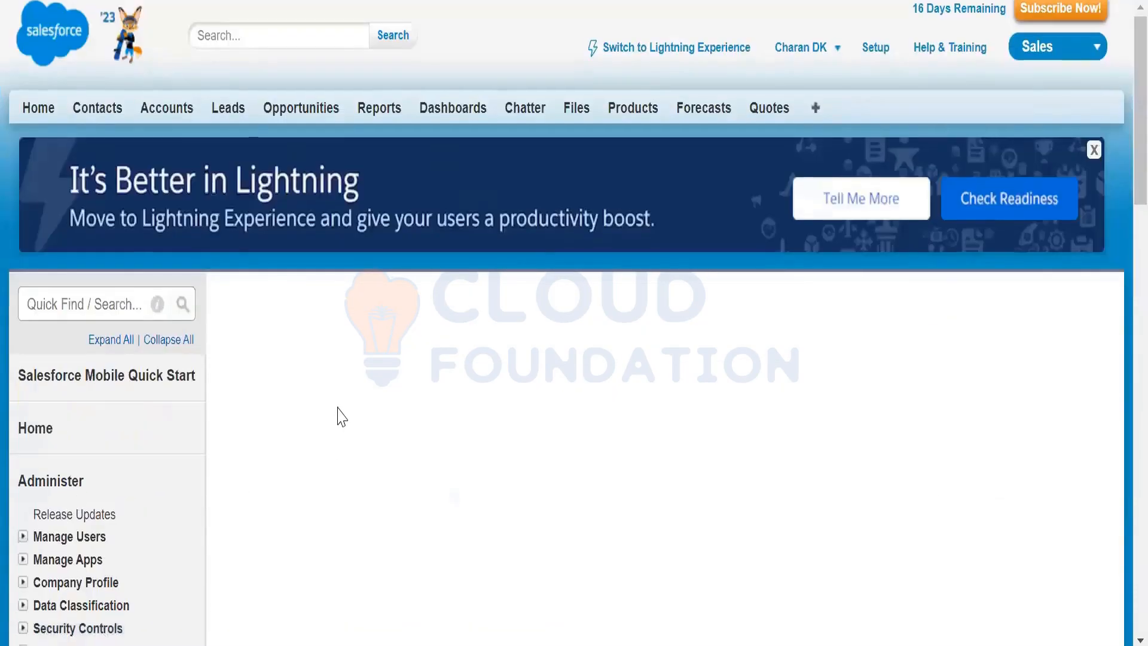
Launch the Data Import Wizard from its introduction page.
scroll(341, 417, "down", 6)
scroll(341, 417, "down", 3)
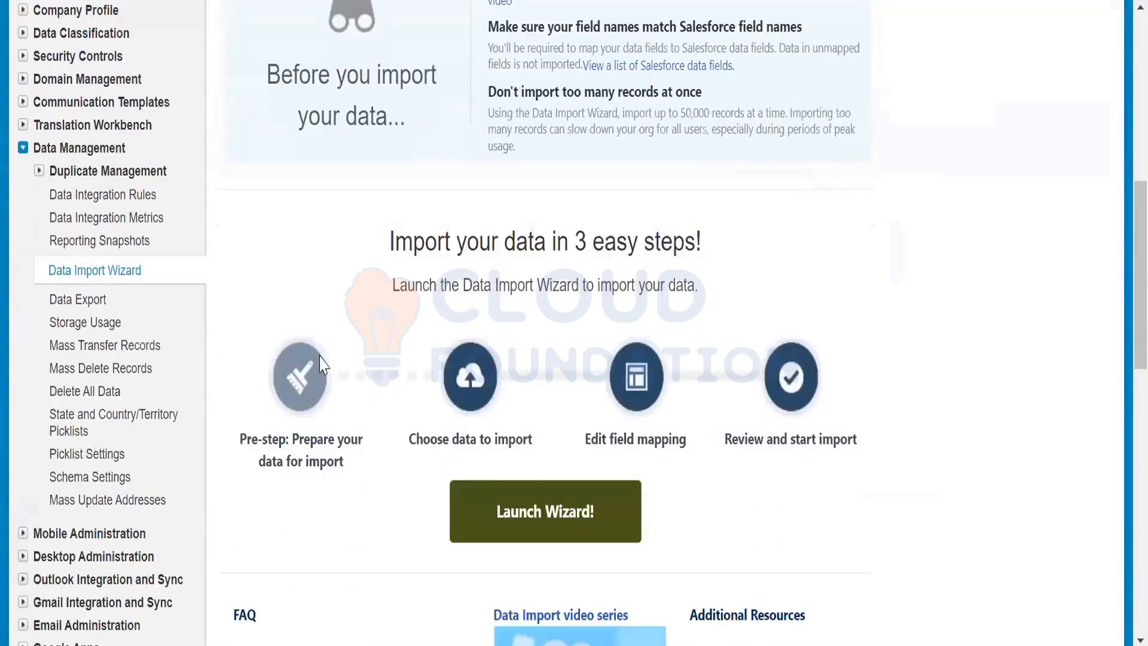
scroll(322, 363, "down", 2)
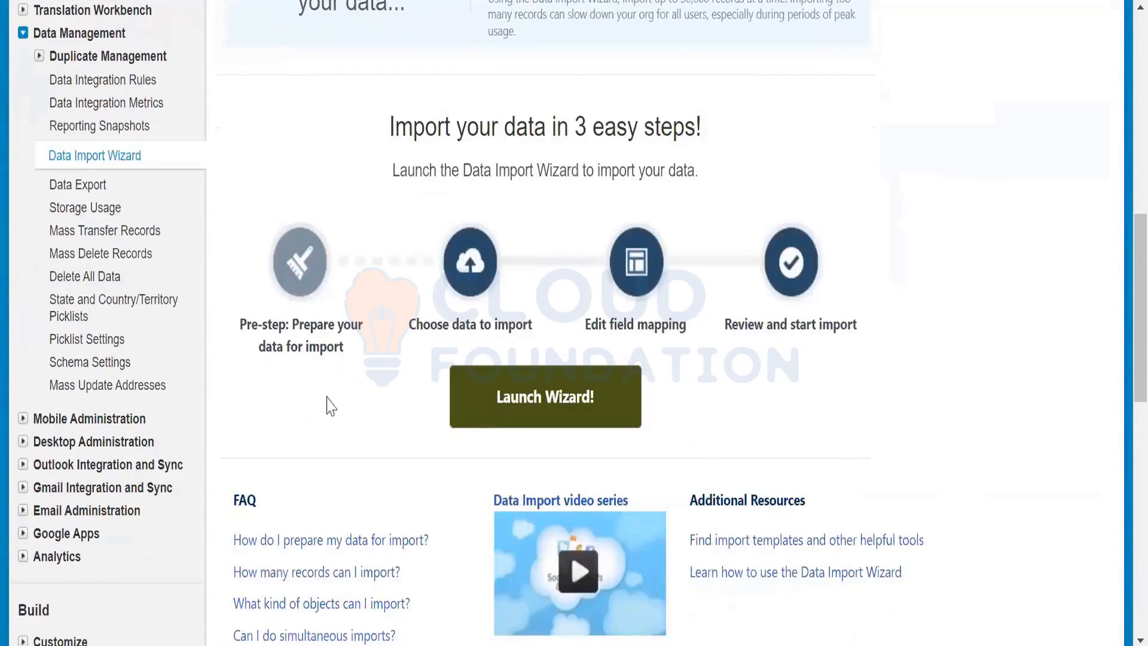
left_click(522, 415)
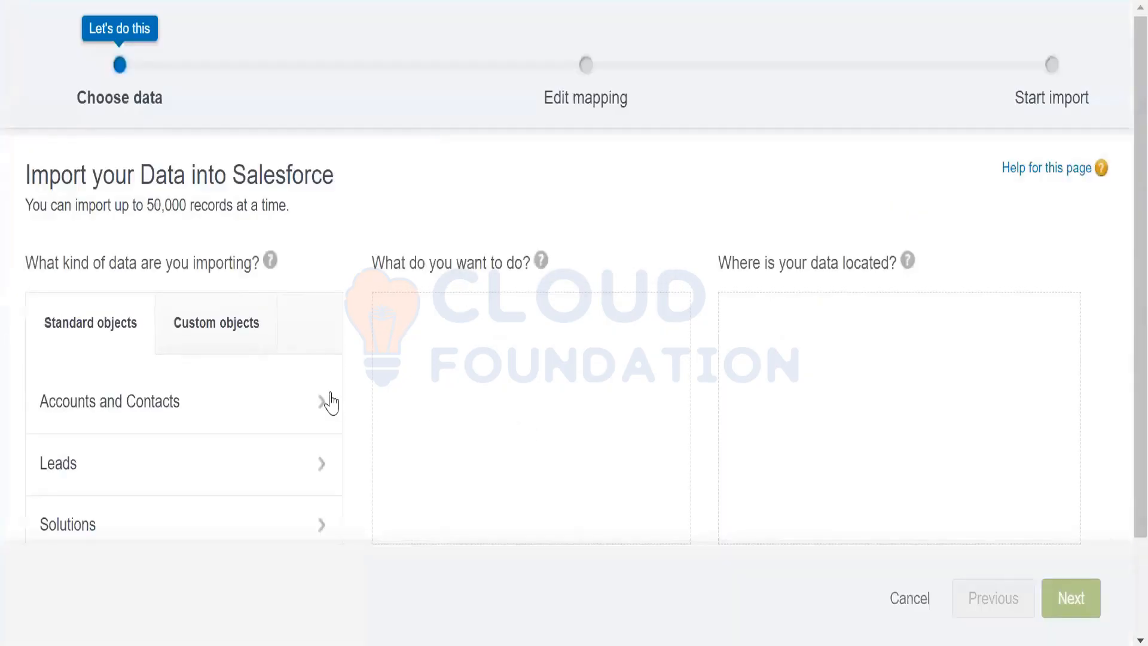
Choose the Accounts and Contacts standard object for the import and set the operation to Add new records.
scroll(327, 397, "down", 2)
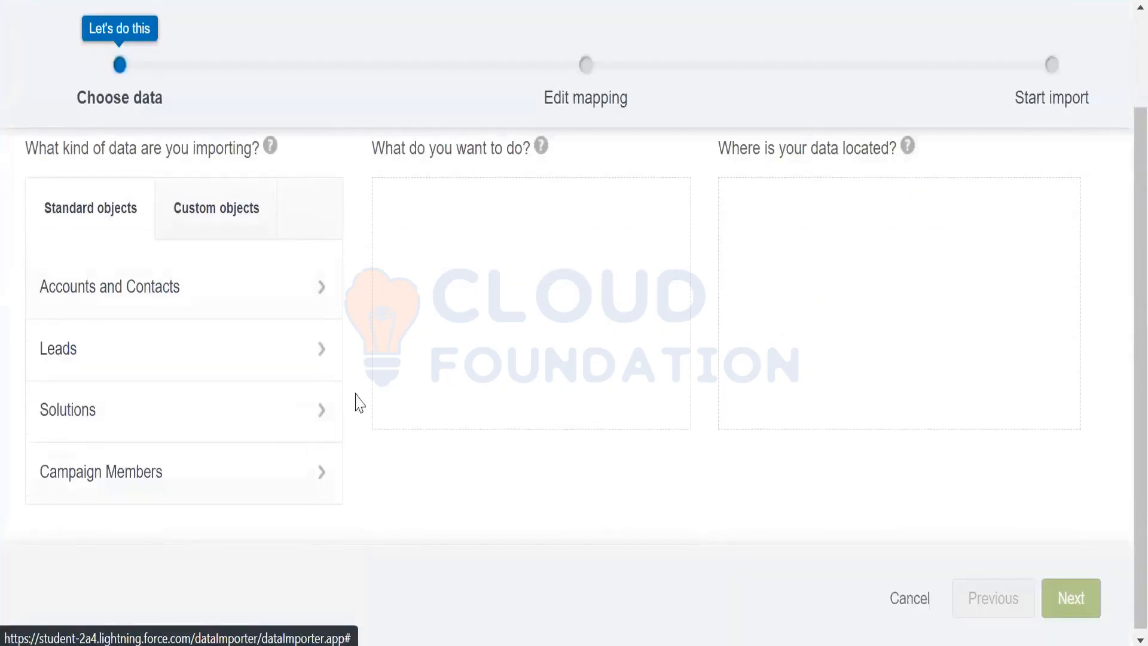
left_click(134, 291)
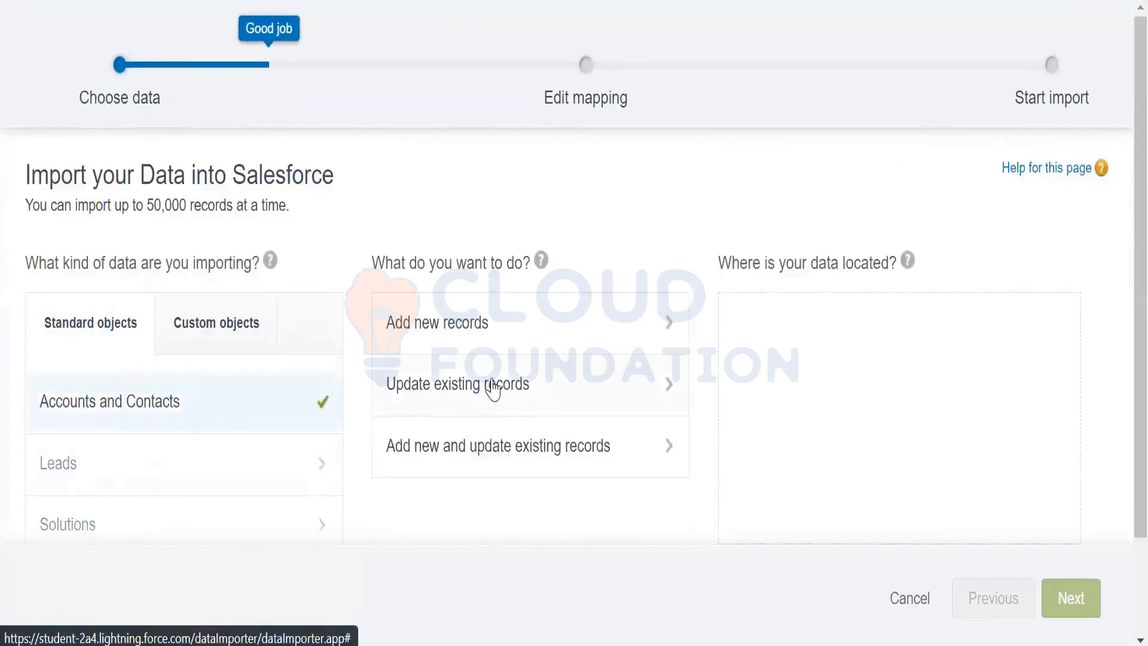
left_click(434, 329)
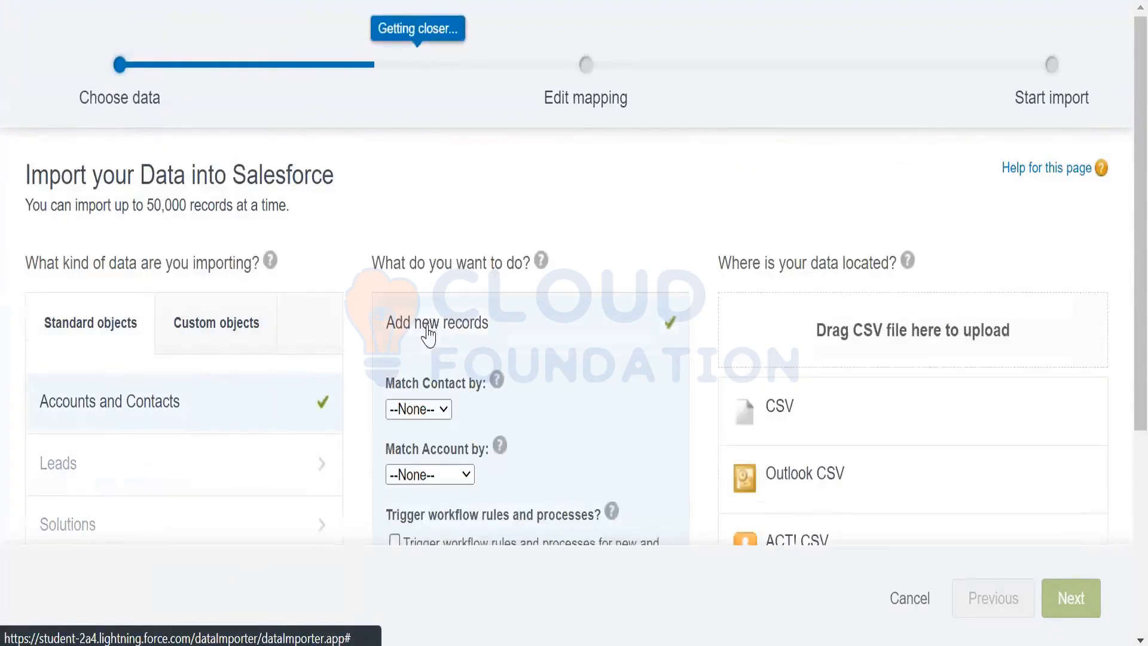
Set contact matching to Name for the new records and view the available account matching options.
scroll(442, 398, "down", 2)
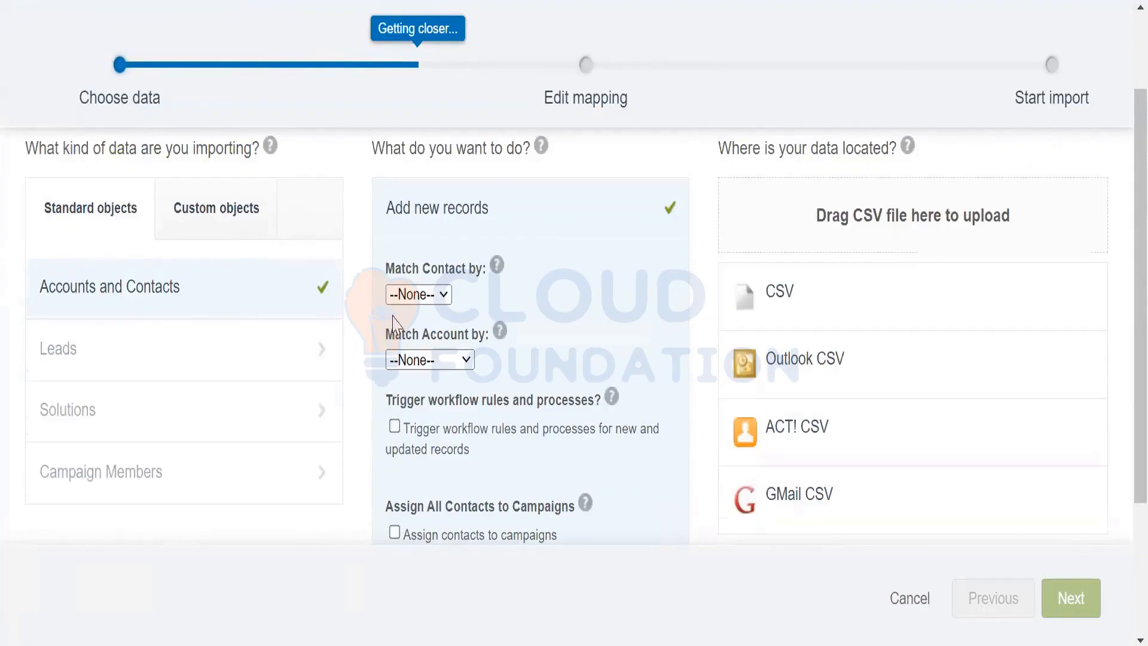
left_click(439, 296)
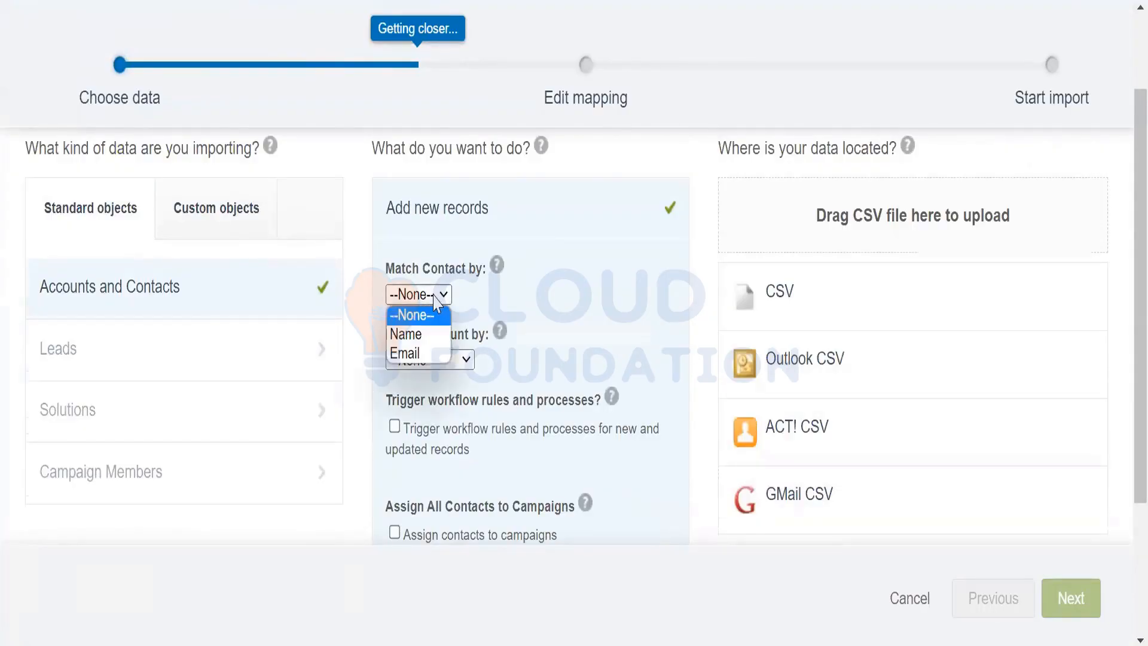
left_click(413, 334)
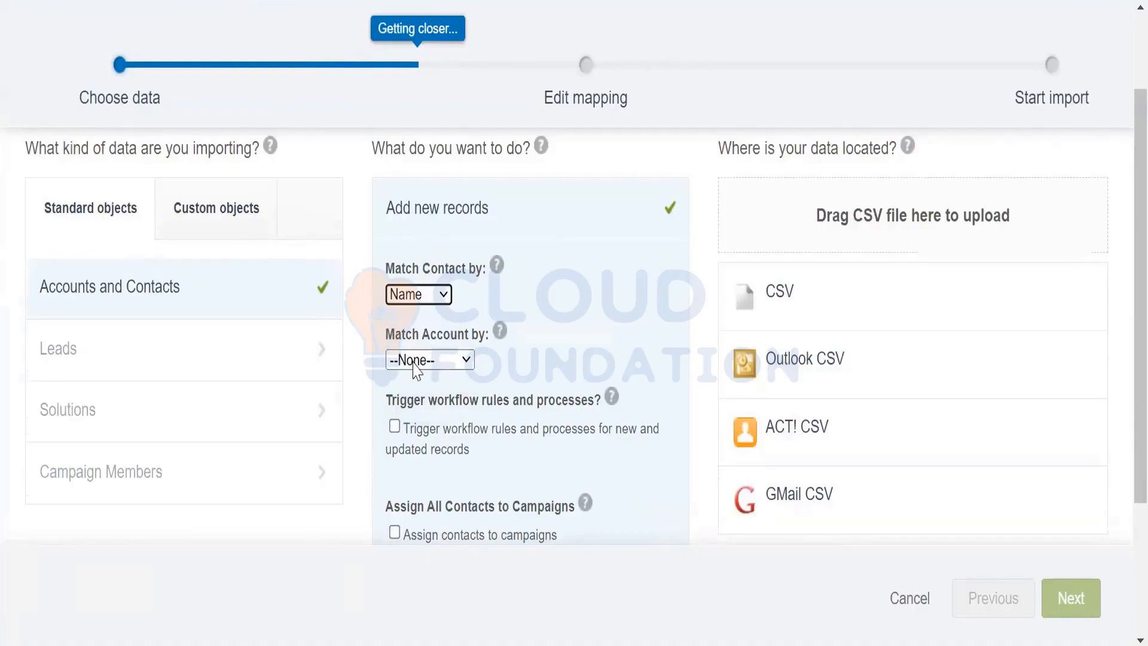
left_click(430, 362)
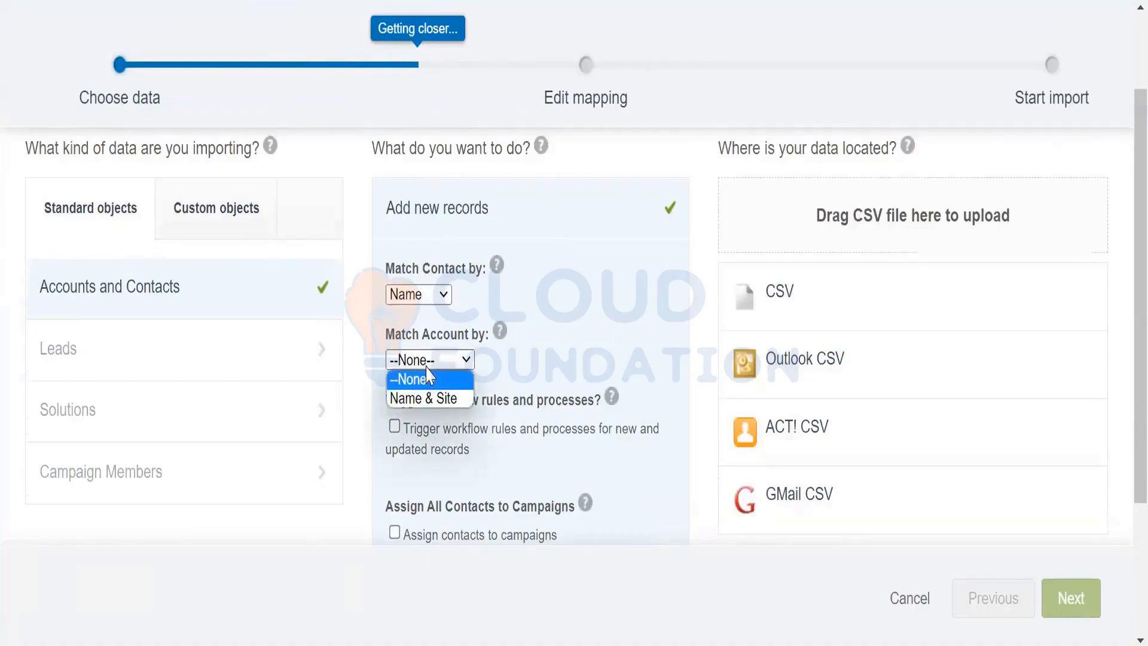
left_click(616, 373)
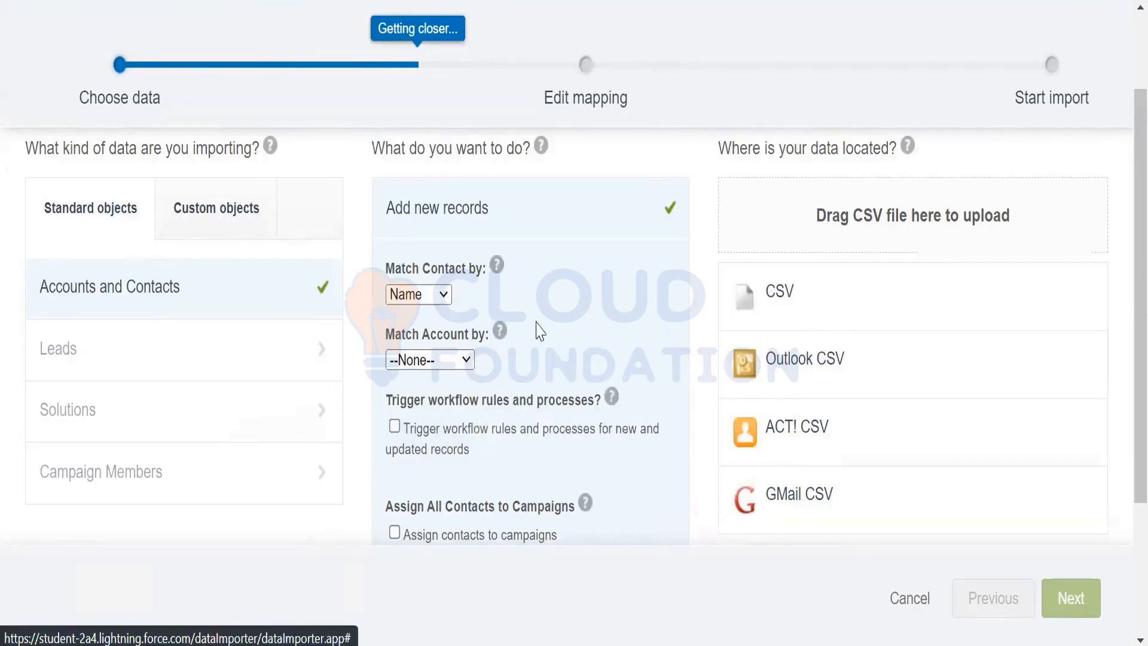
Choose CSV as the data source, select the salesforce 1 file for upload, and continue to the field mapping.
scroll(448, 295, "down", 2)
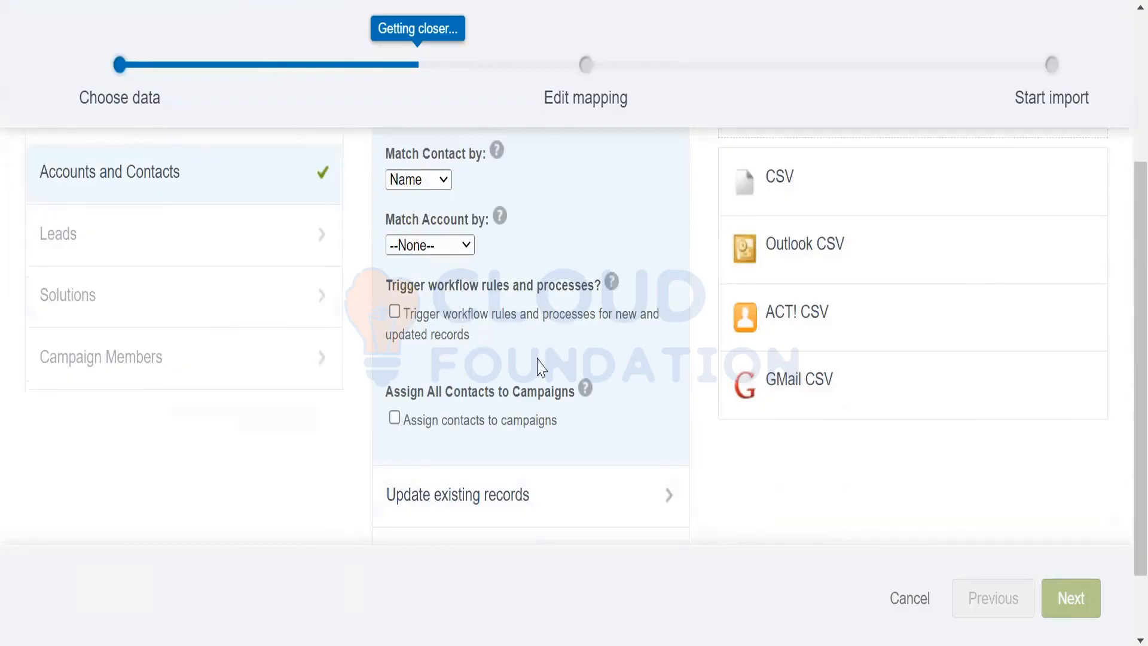
scroll(542, 366, "up", 2)
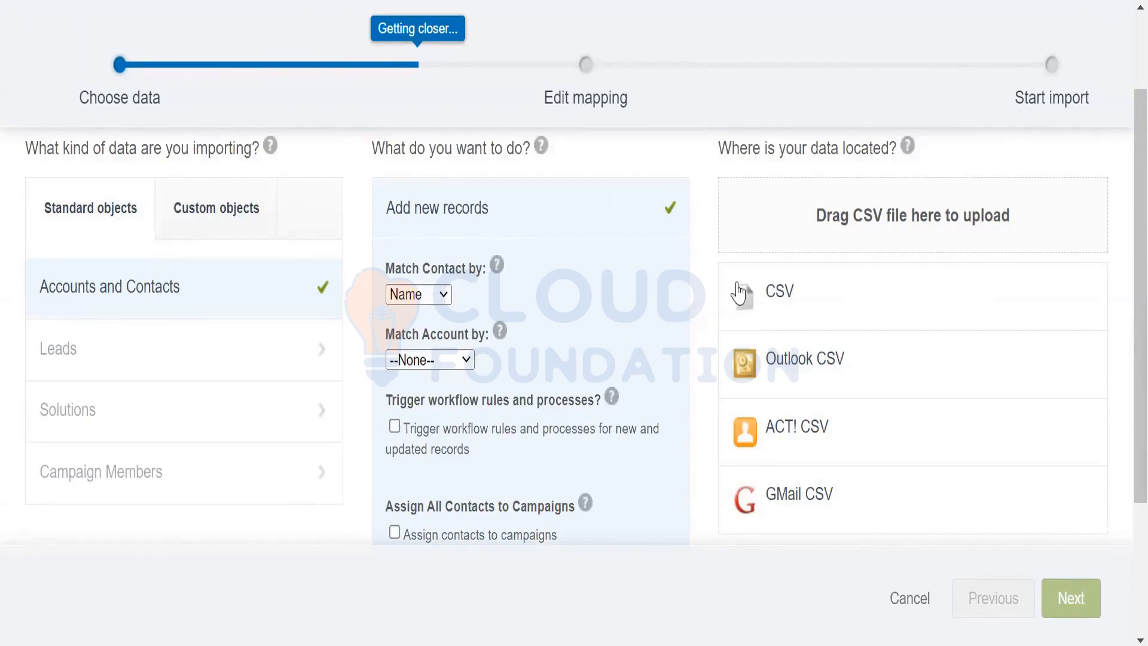
left_click(777, 299)
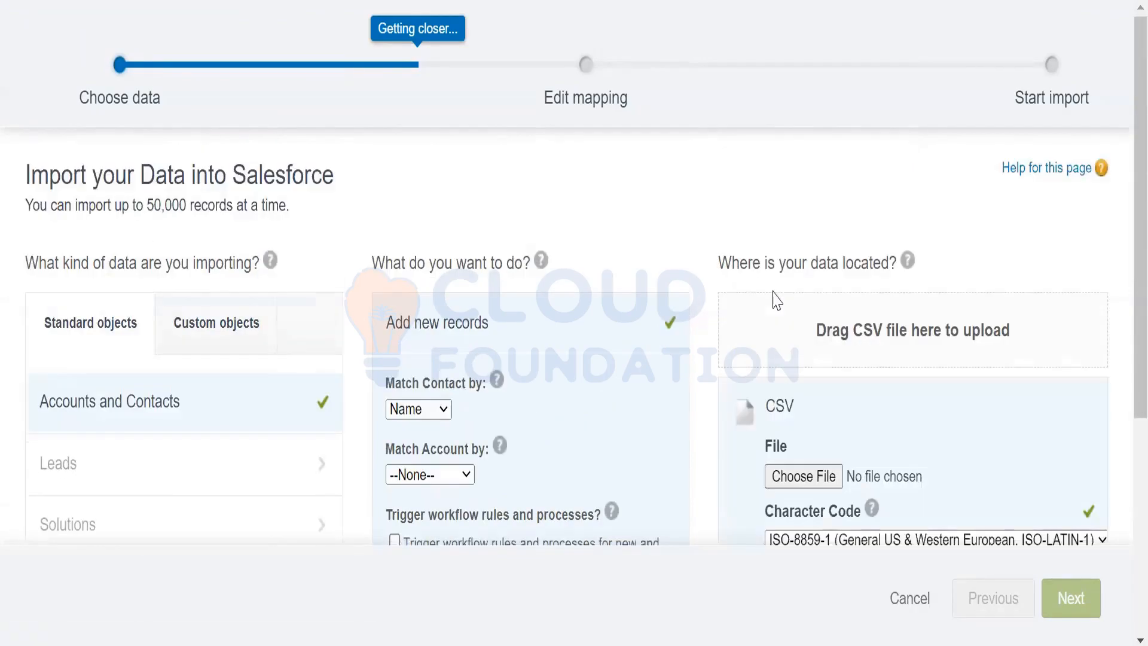
scroll(768, 347, "down", 4)
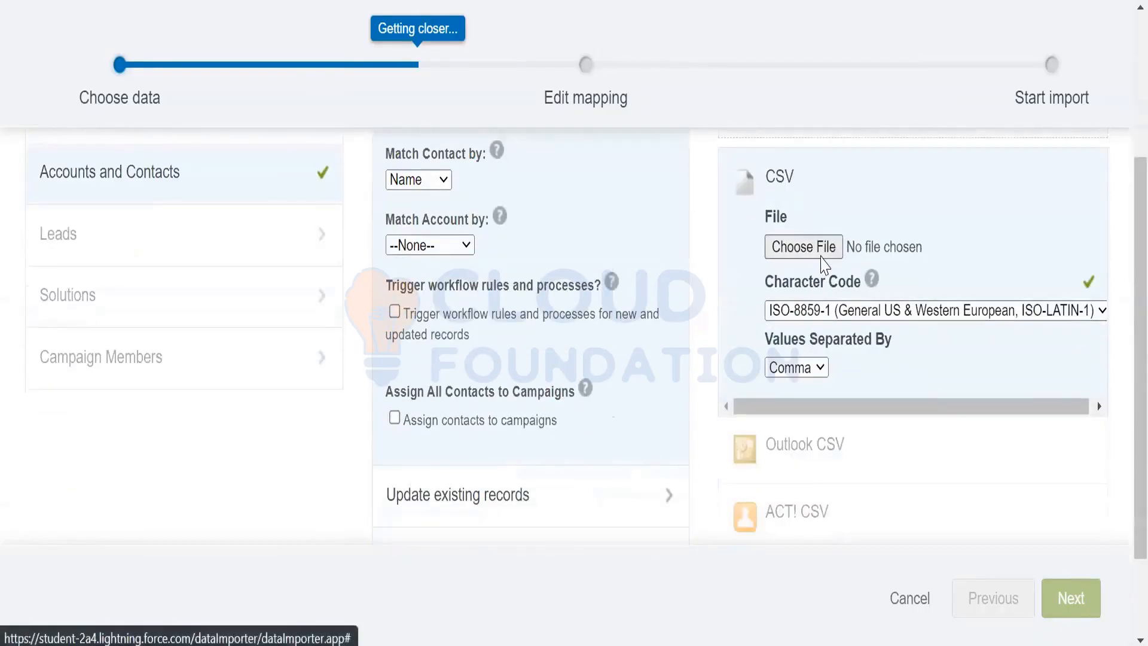
left_click(812, 256)
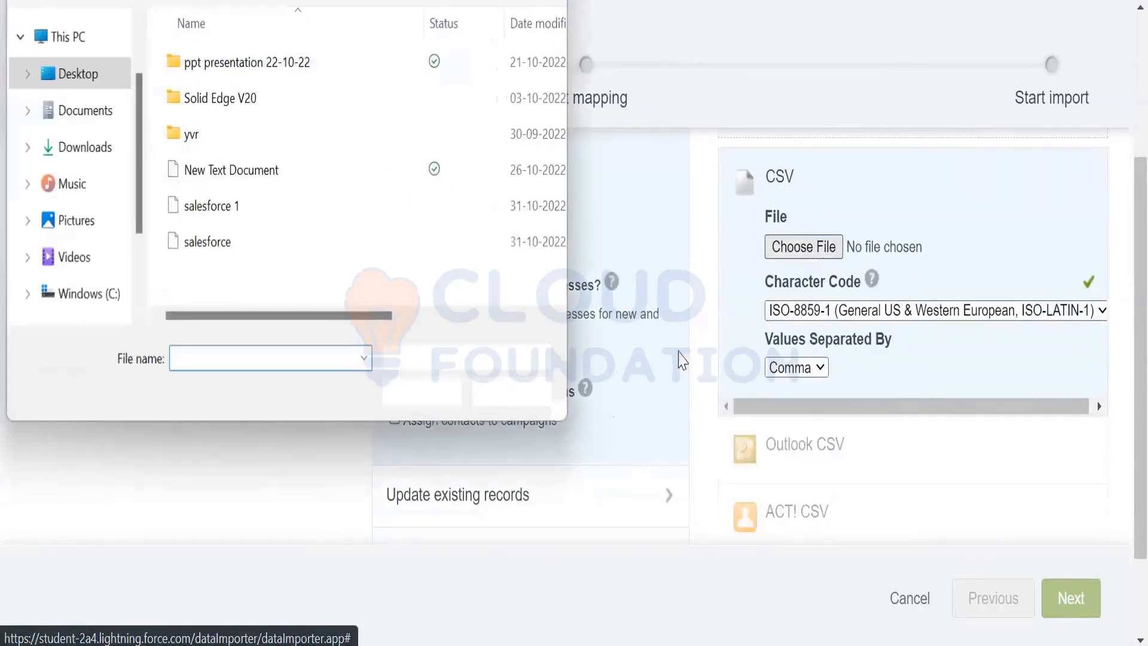
left_click(212, 207)
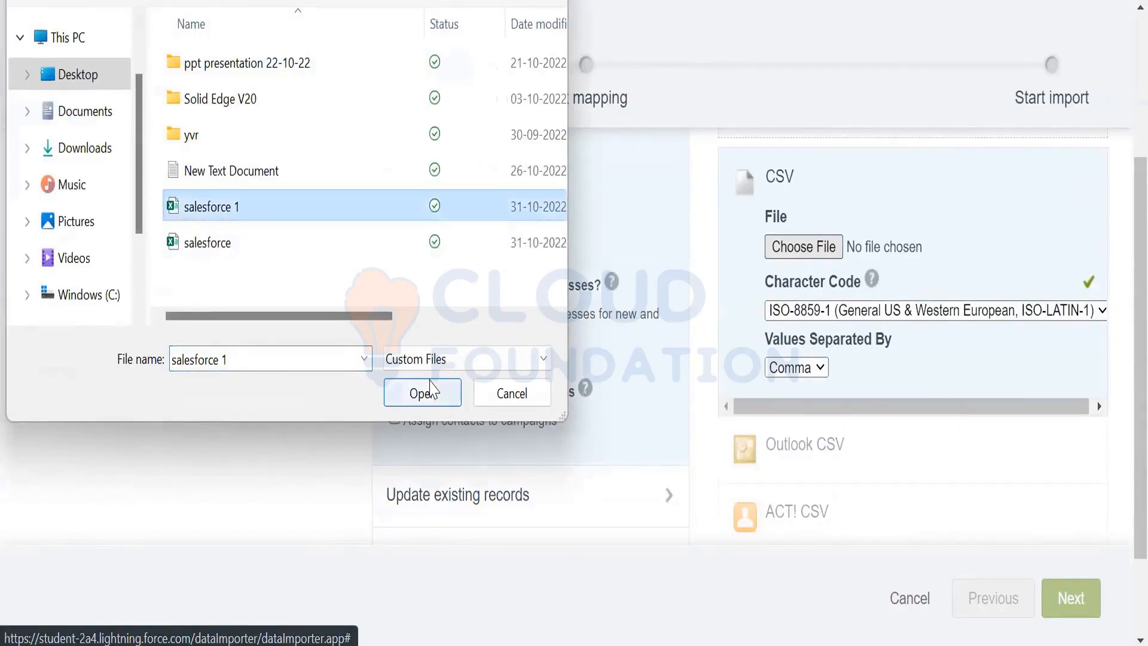
left_click(423, 394)
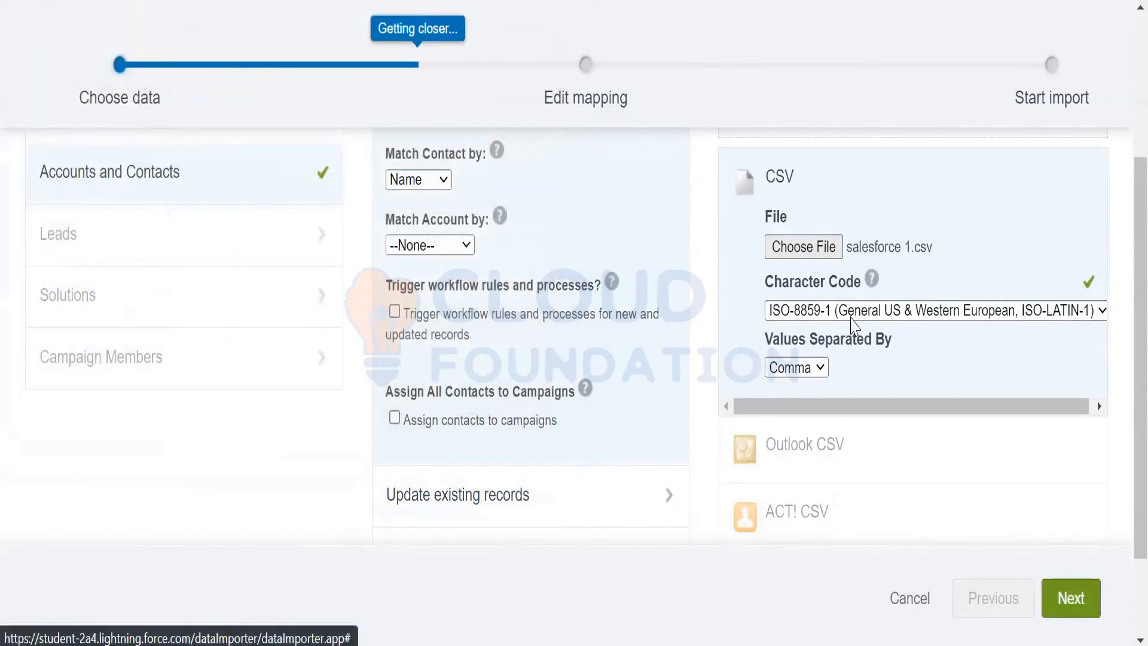
scroll(816, 367, "down", 2)
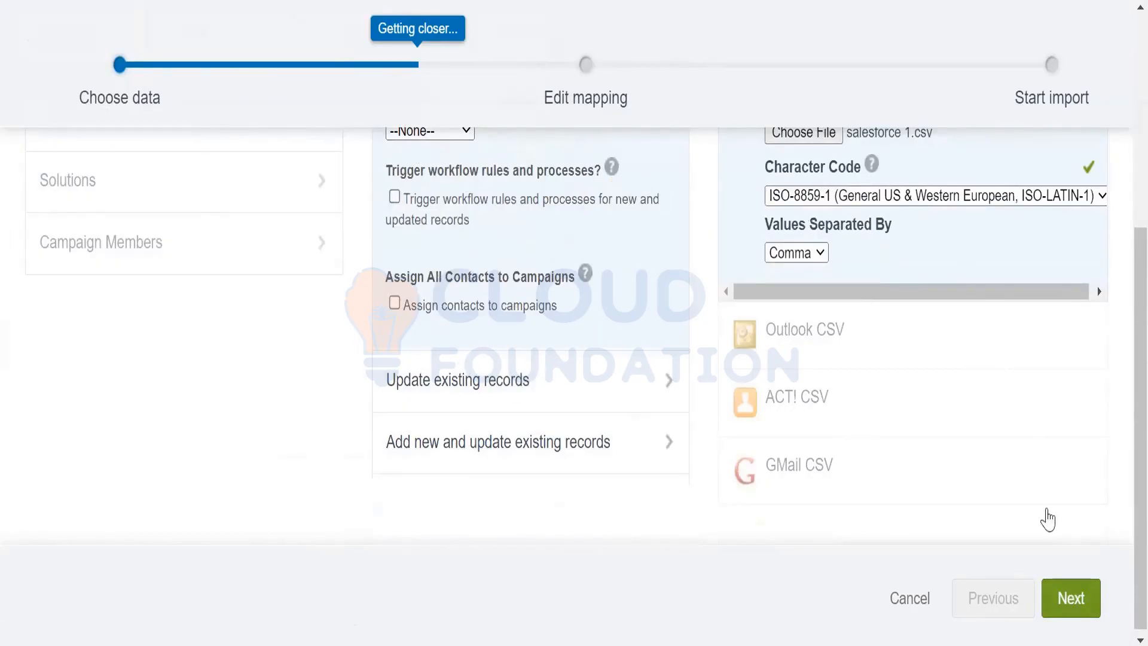
left_click(1071, 598)
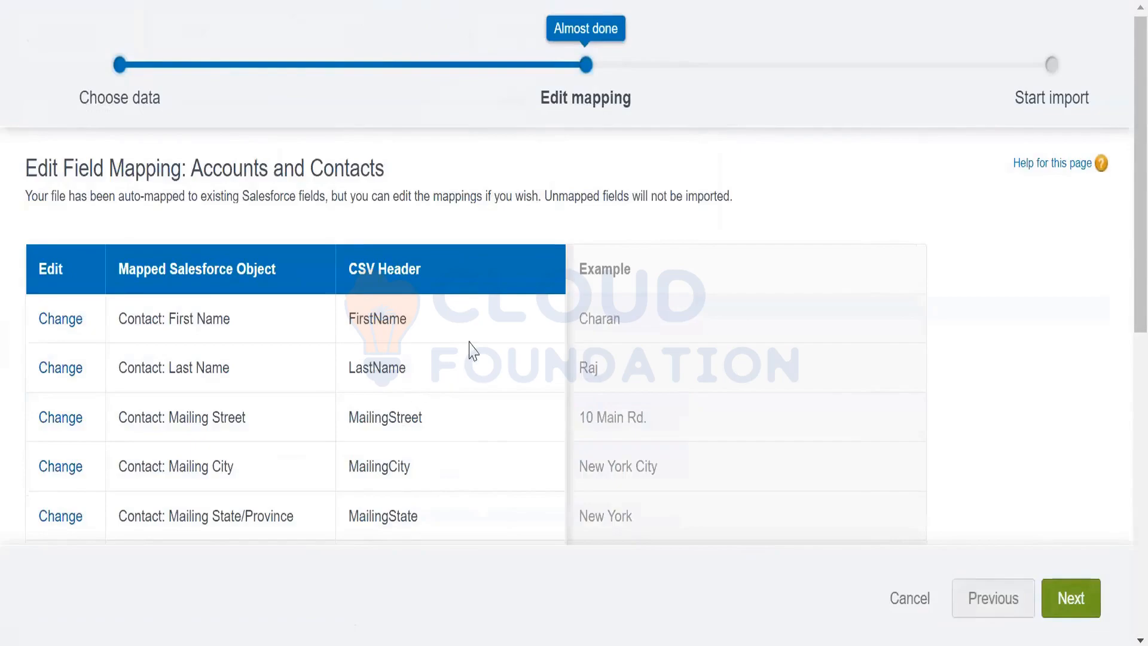
Review the automatic mapping of the CSV headers to Salesforce fields, including the unmapped MailingLatitude header.
scroll(471, 351, "down", 10)
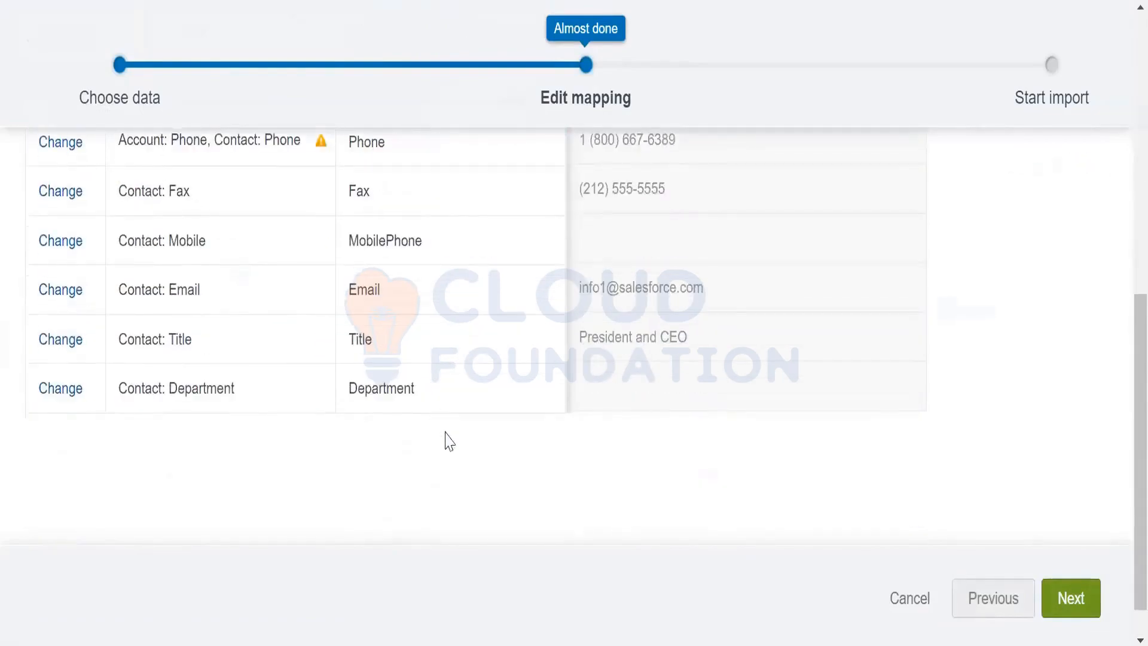
scroll(218, 353, "up", 5)
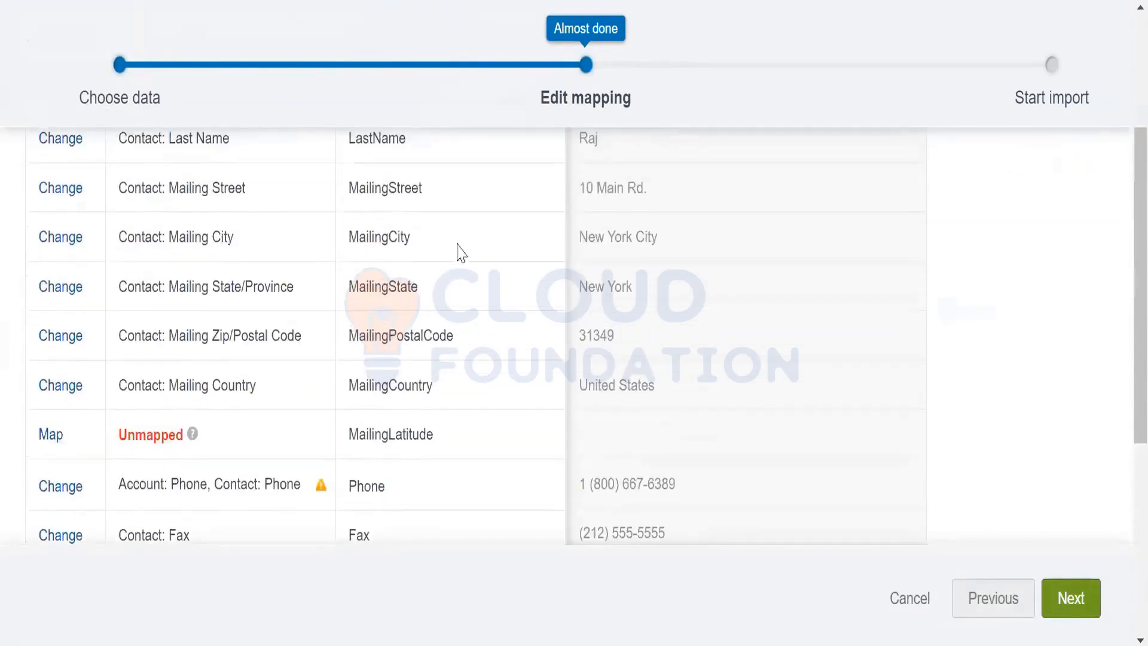
scroll(428, 308, "up", 4)
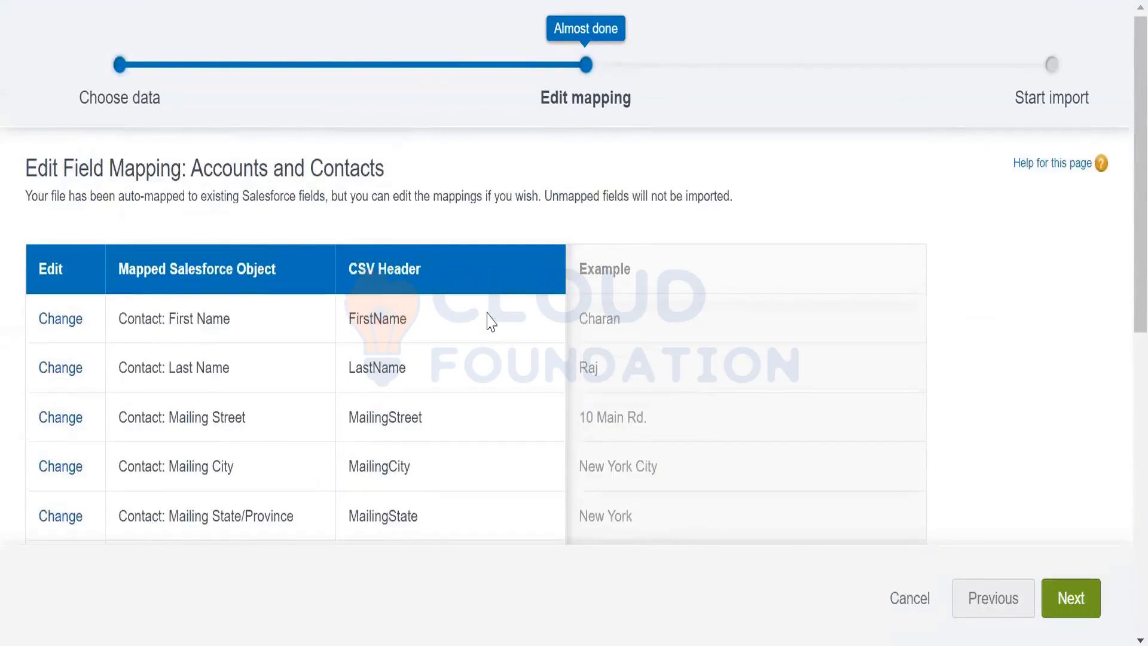
scroll(542, 345, "down", 4)
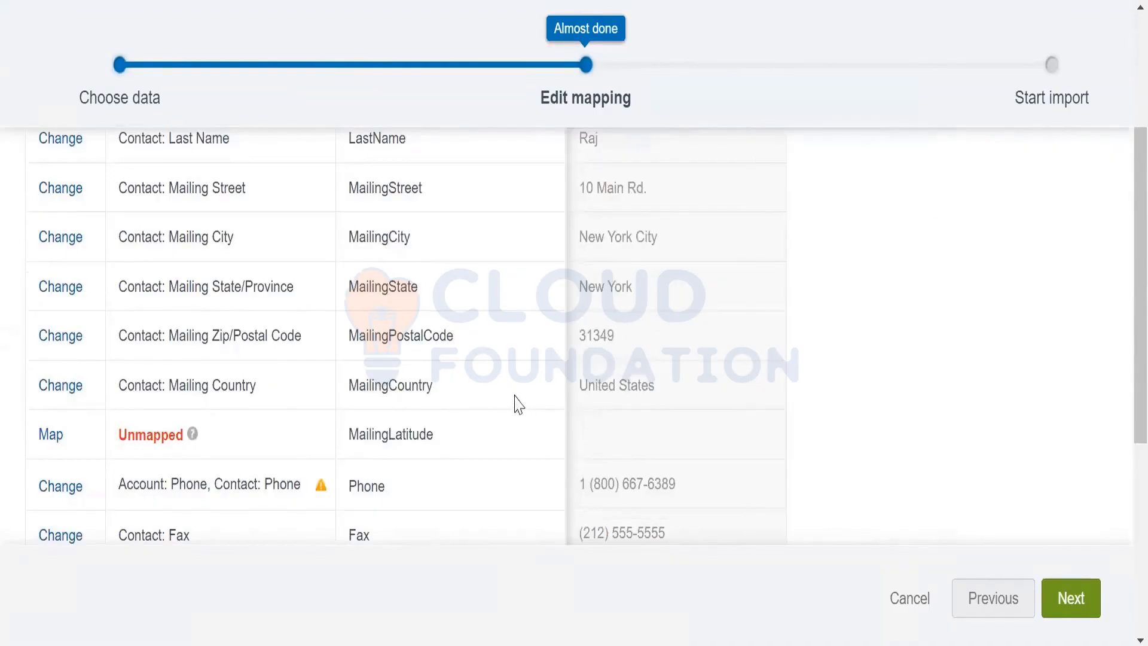
scroll(383, 406, "down", 2)
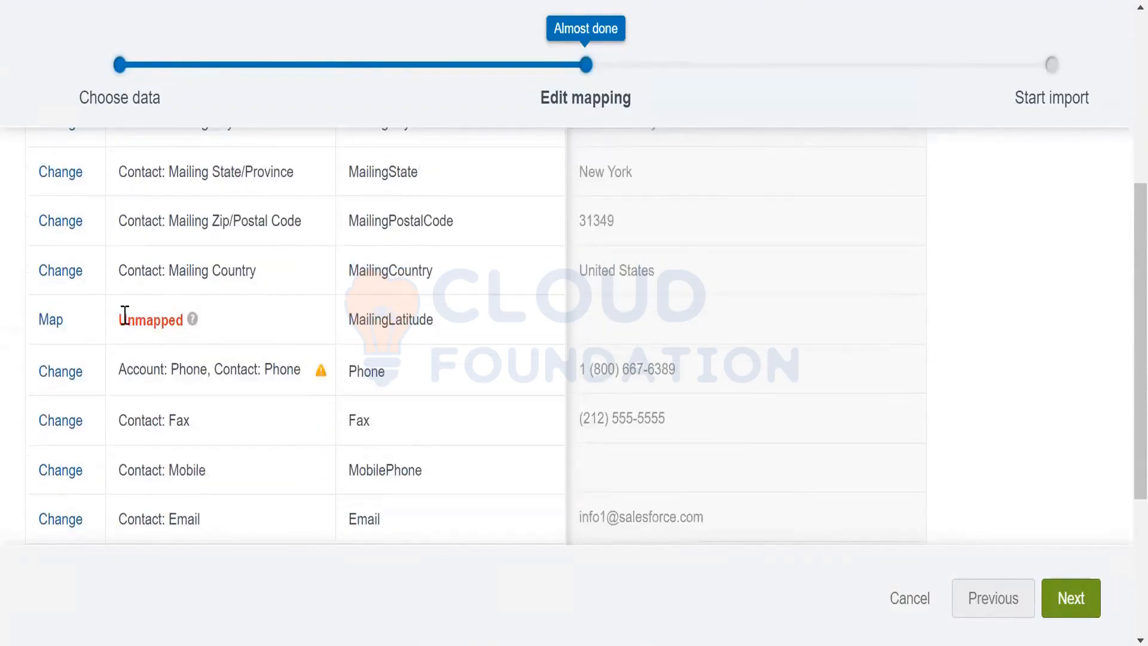
scroll(137, 345, "down", 2)
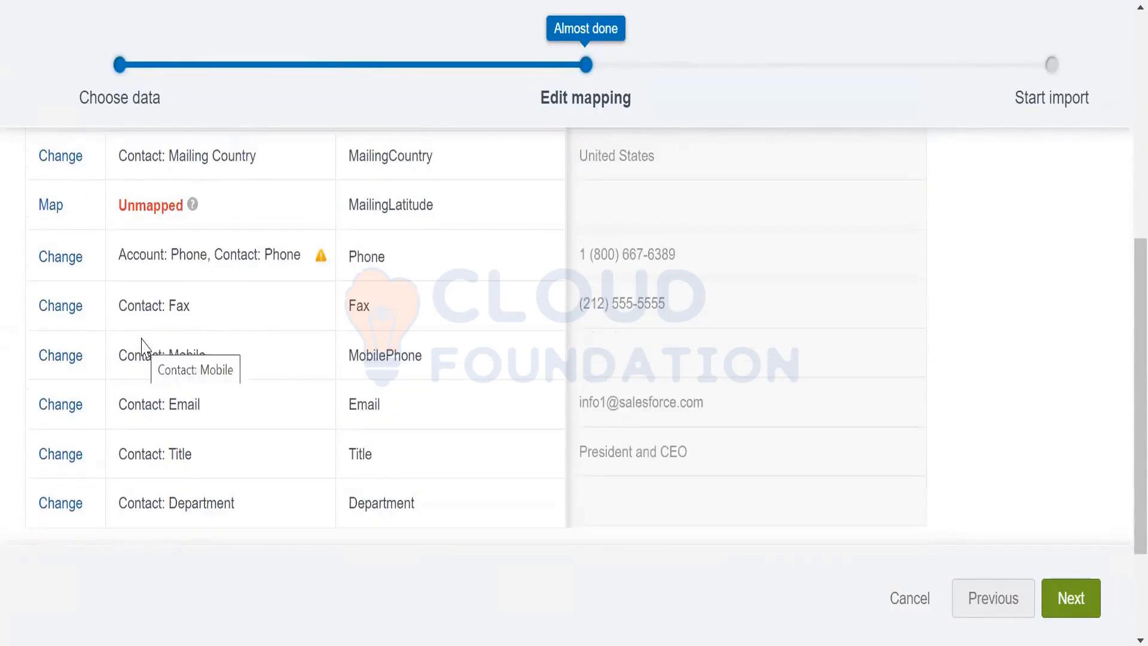
scroll(144, 342, "down", 2)
scroll(161, 270, "up", 2)
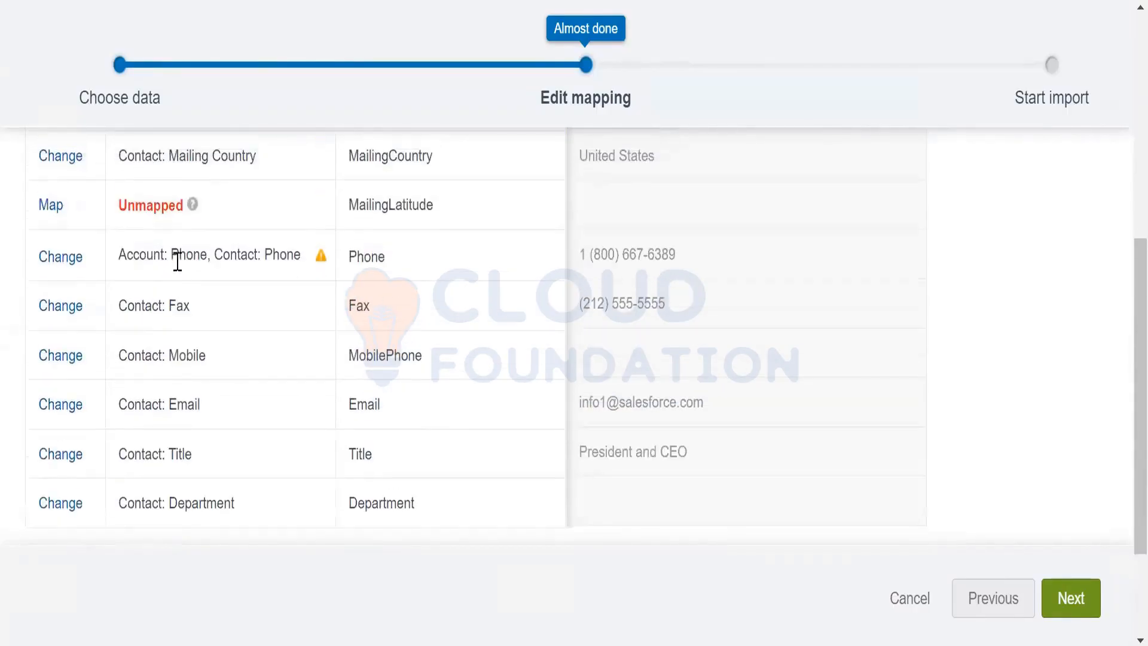
scroll(201, 246, "up", 6)
scroll(192, 264, "down", 2)
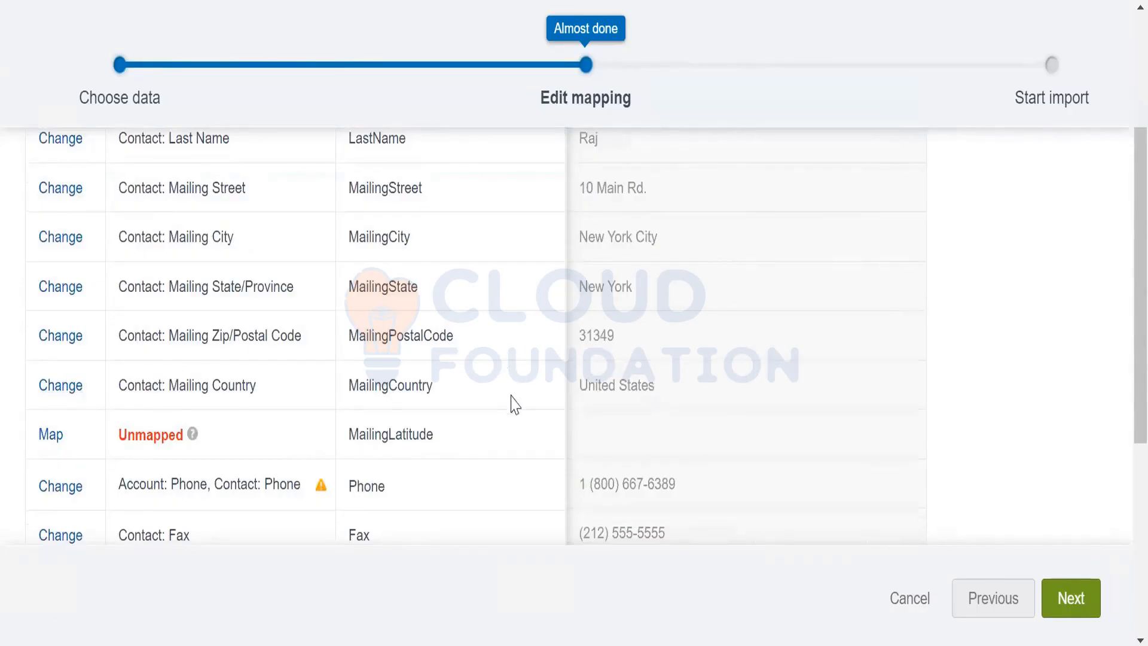
Try to continue from the field mapping to the import start, and recheck the mapping list for missing fields.
left_click(1080, 601)
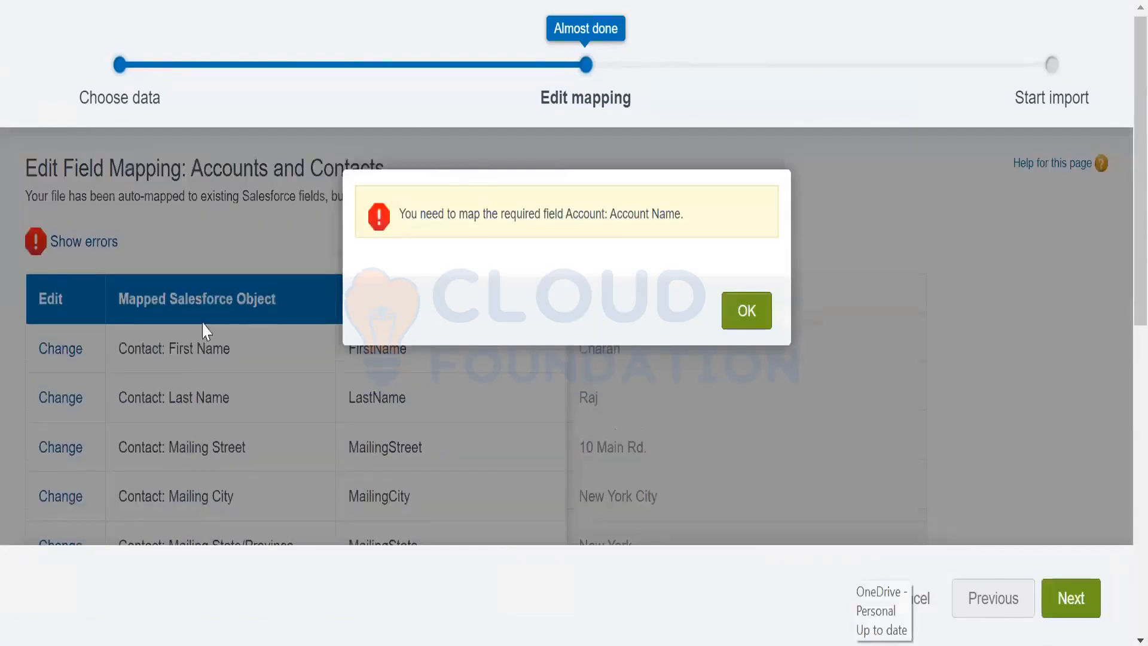
left_click(748, 315)
scroll(296, 368, "down", 5)
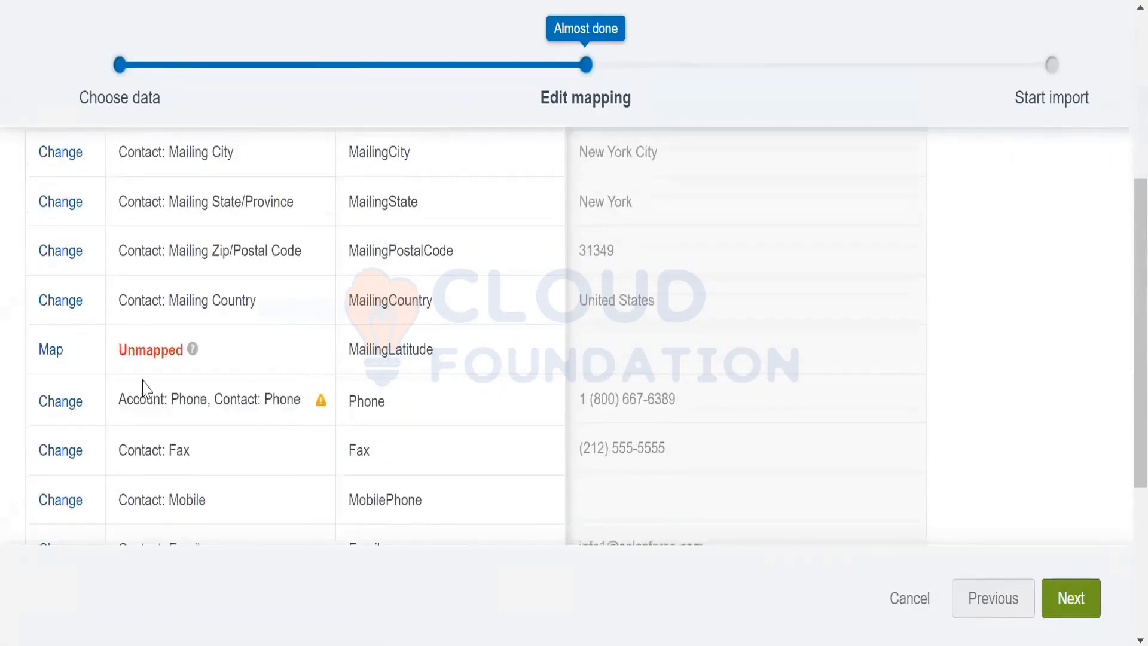
scroll(165, 391, "down", 4)
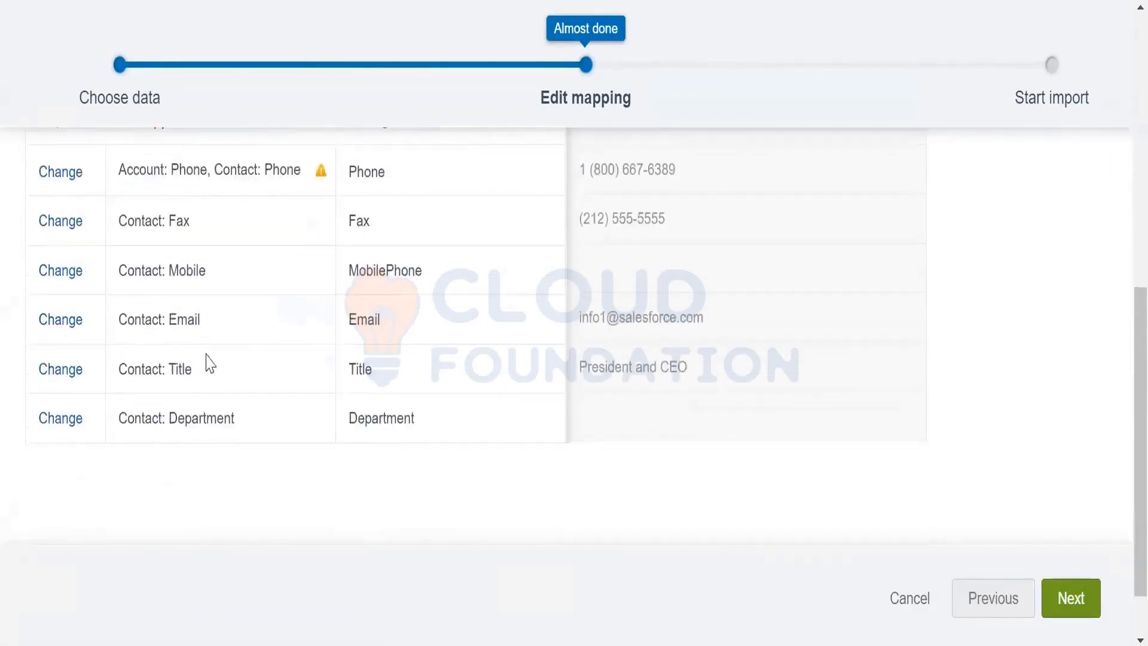
scroll(205, 364, "up", 2)
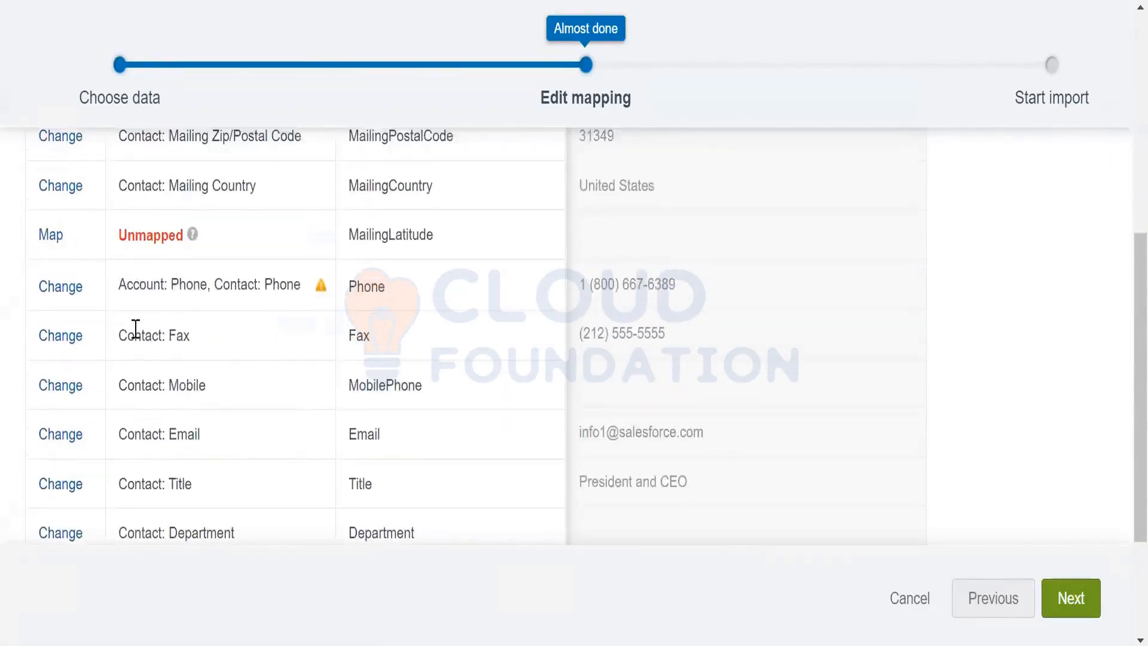
Open the mapping options for the unmapped MailingLatitude header and look through the available Account and Contact fields.
left_click(51, 239)
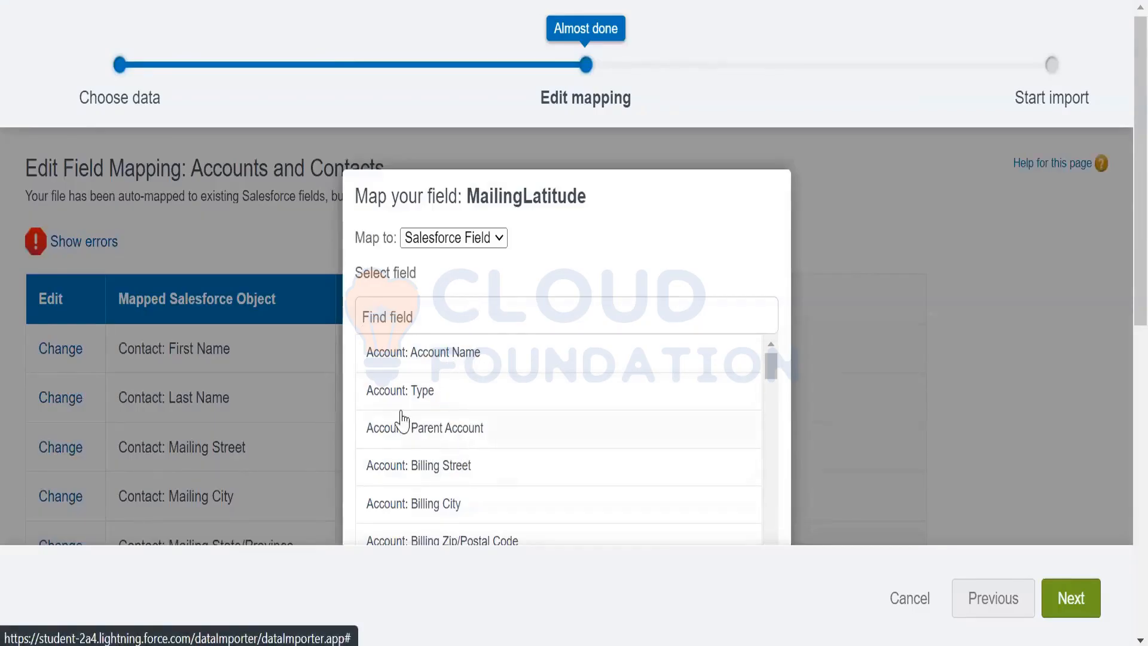
scroll(400, 412, "down", 4)
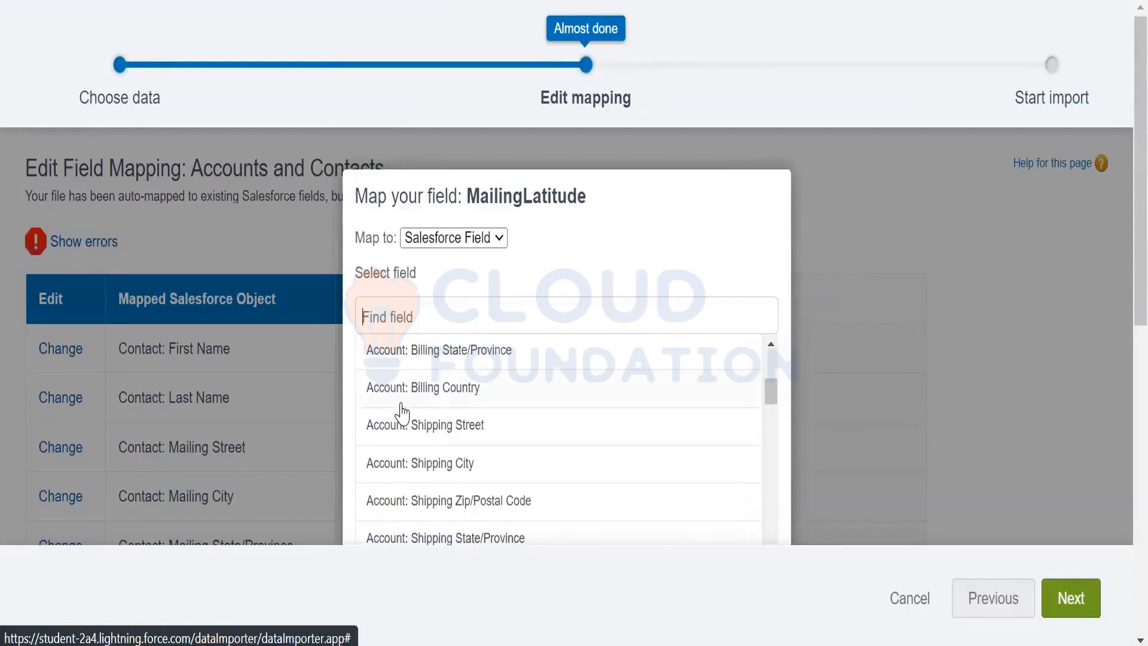
scroll(400, 413, "down", 4)
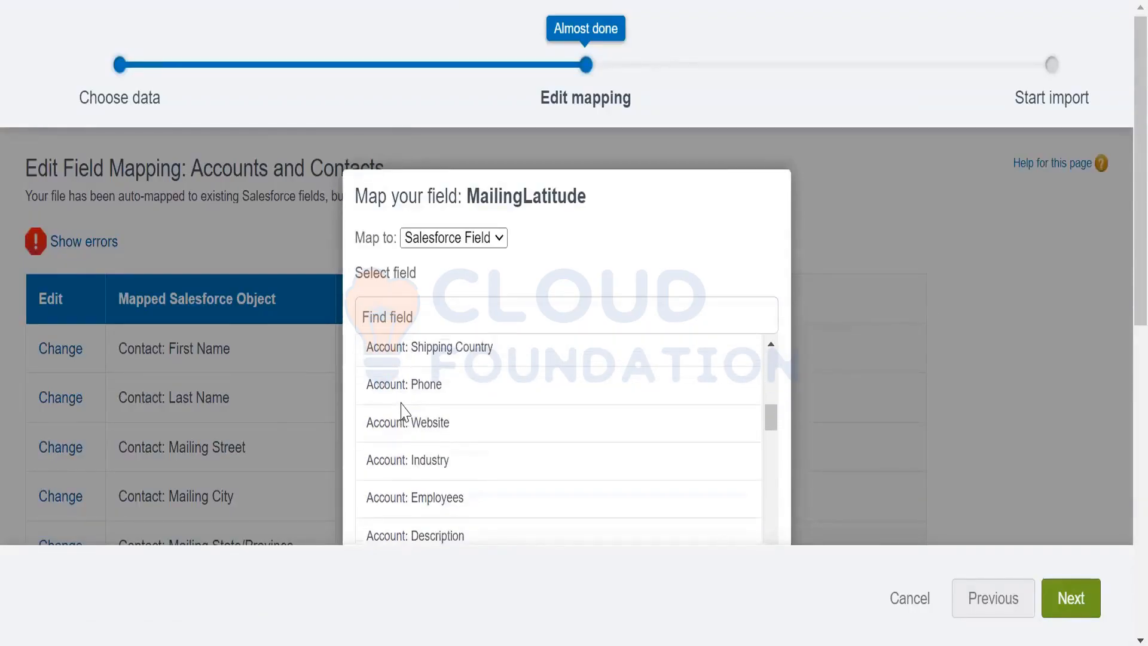
scroll(402, 413, "down", 5)
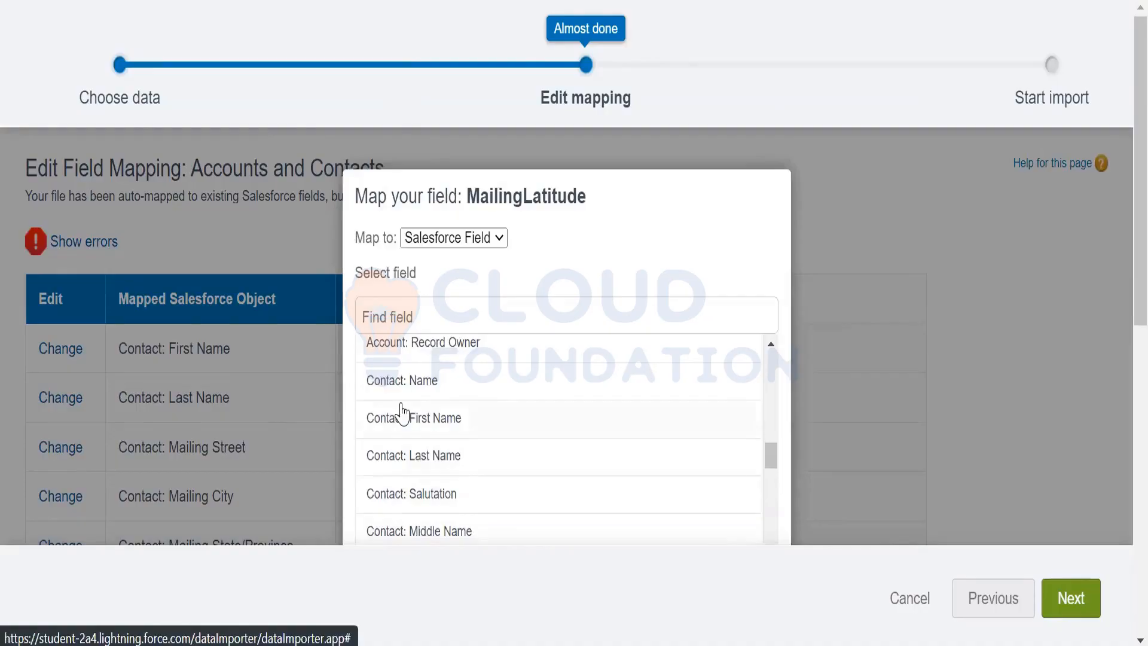
scroll(401, 412, "down", 6)
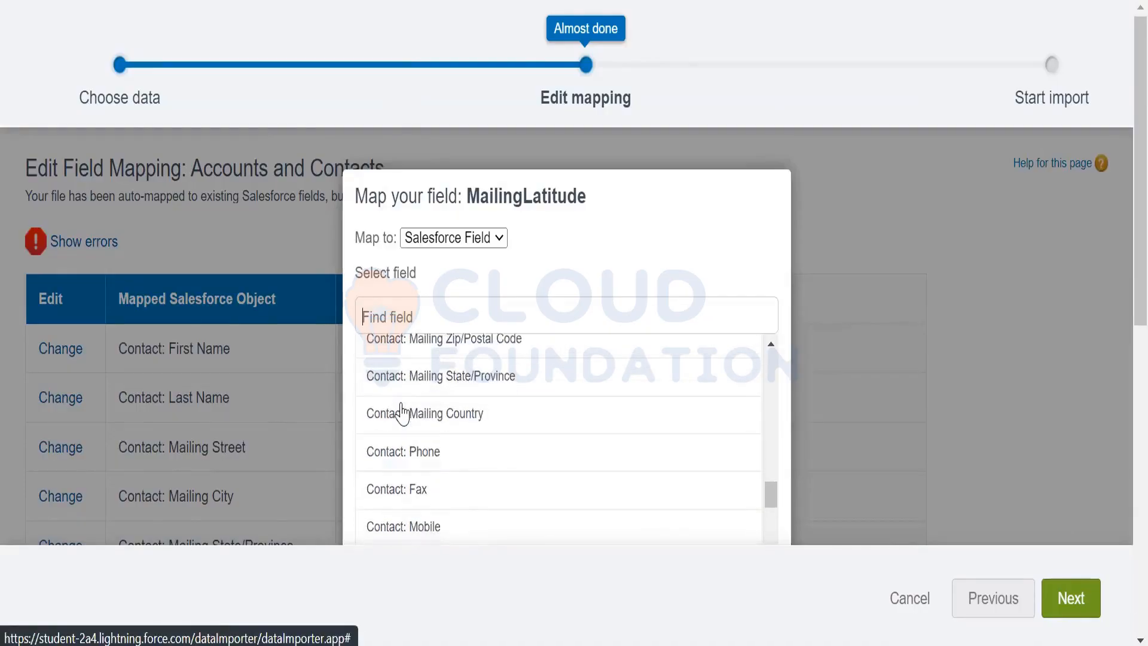
scroll(401, 412, "down", 4)
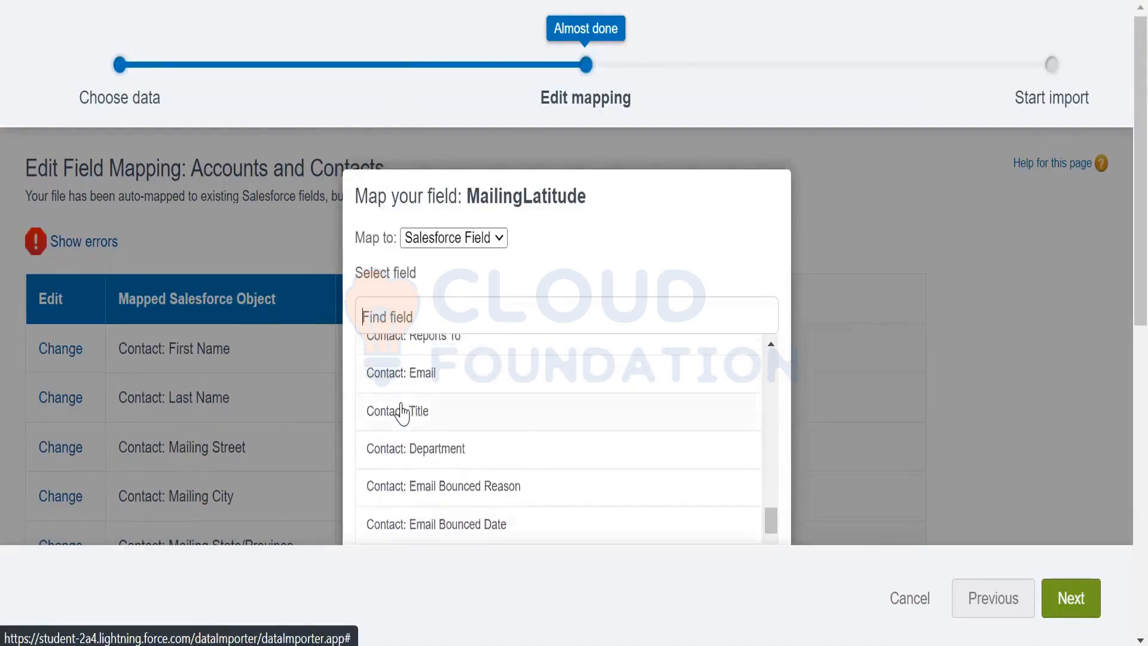
scroll(402, 412, "down", 3)
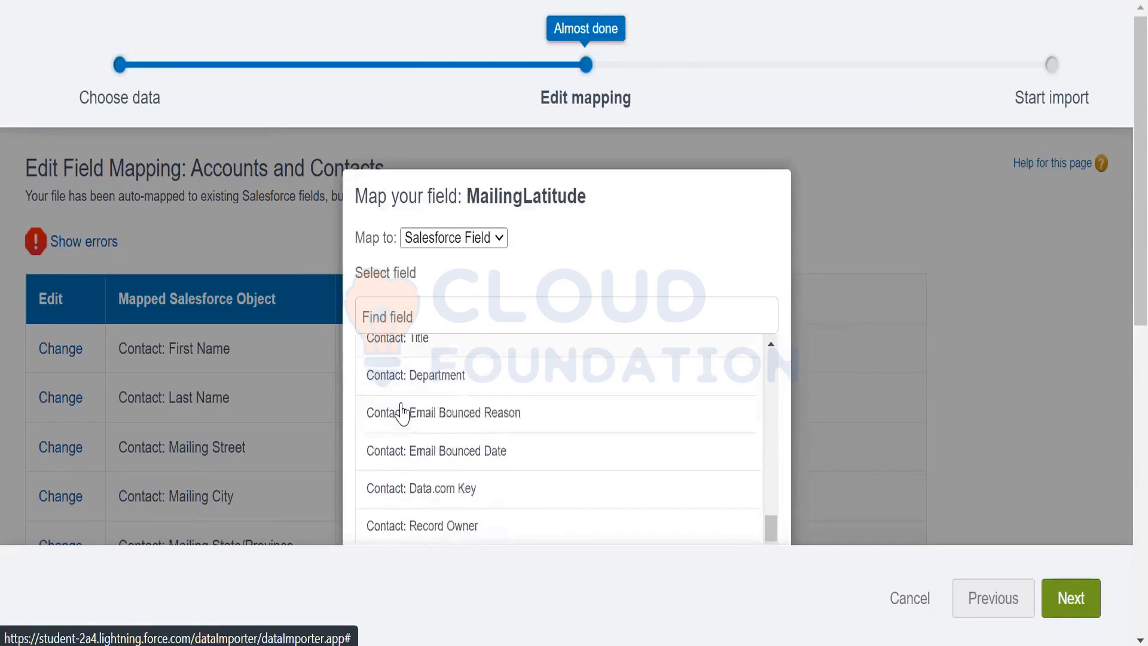
scroll(402, 413, "down", 5)
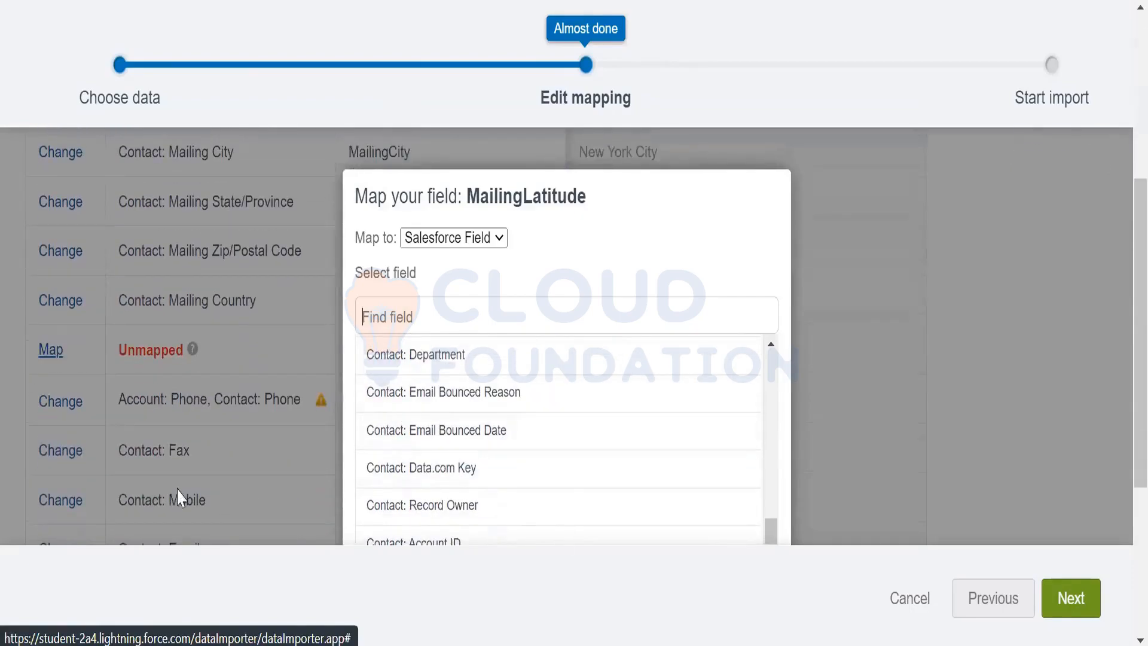
scroll(657, 427, "up", 3)
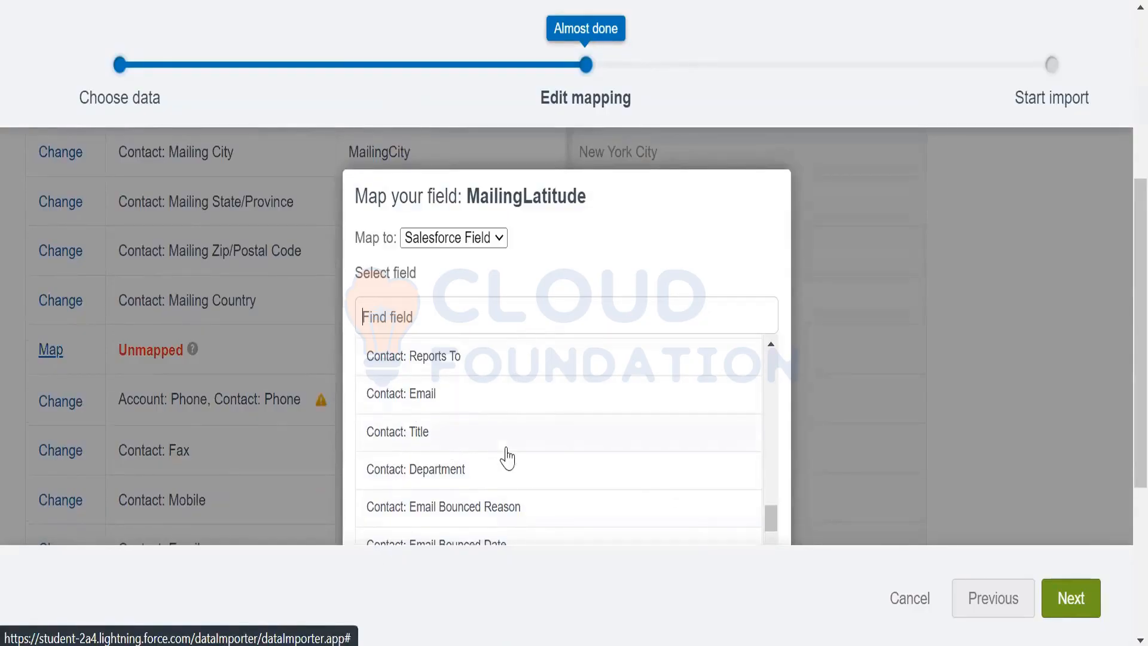
scroll(507, 458, "down", 3)
scroll(507, 458, "down", 5)
scroll(508, 456, "up", 4)
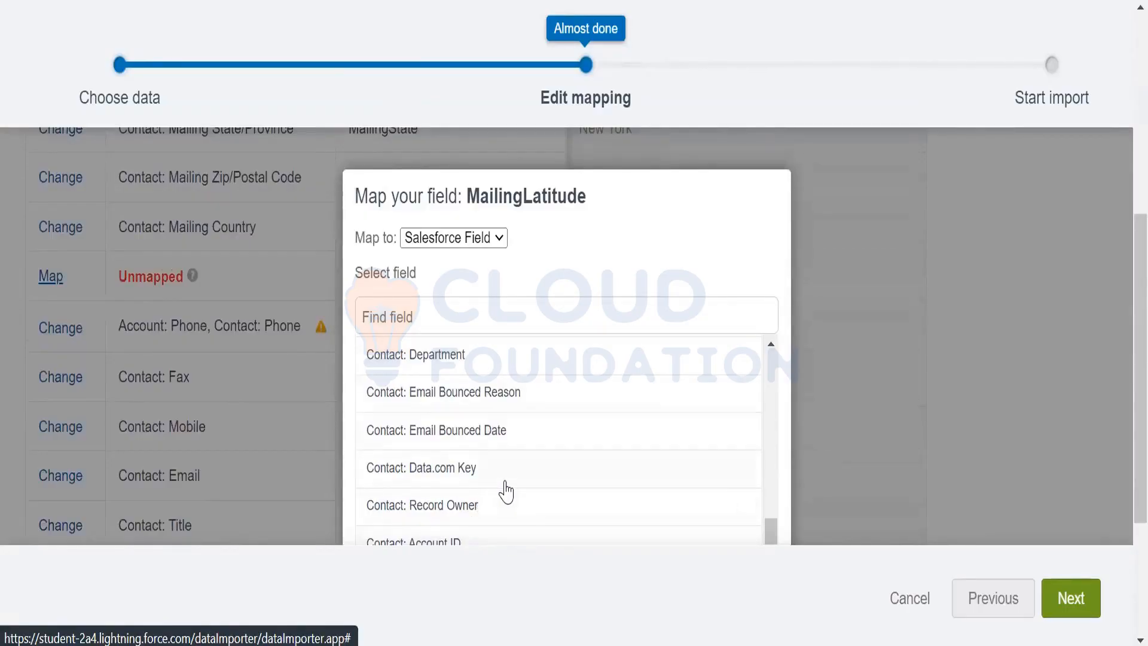
scroll(506, 492, "down", 2)
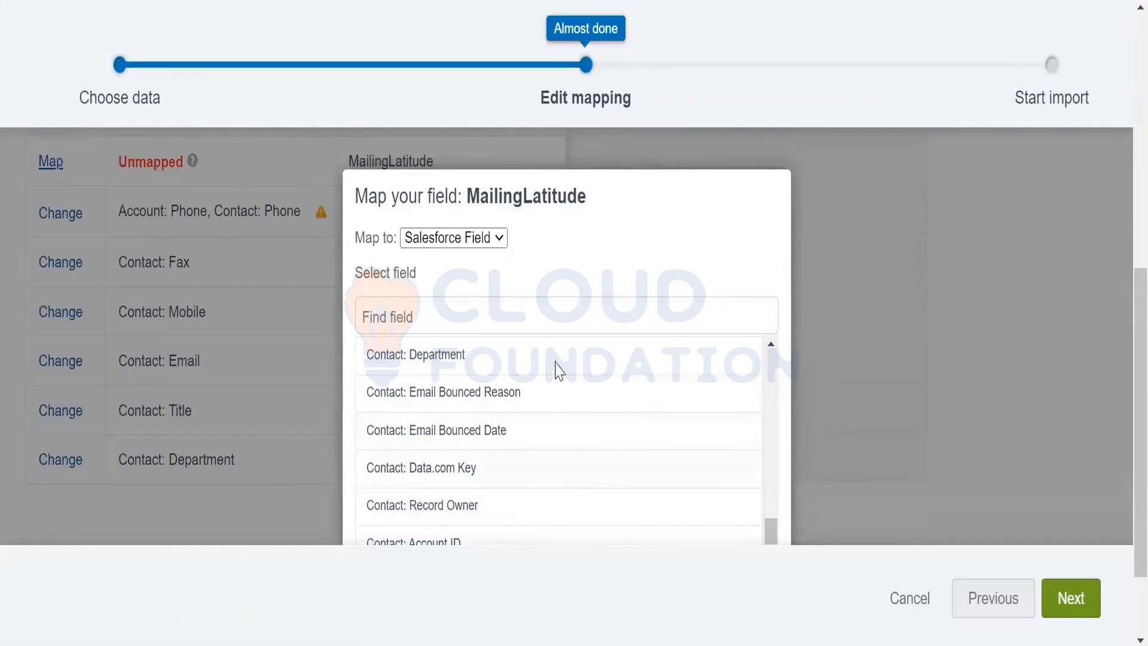
scroll(556, 426, "down", 2)
scroll(571, 437, "up", 2)
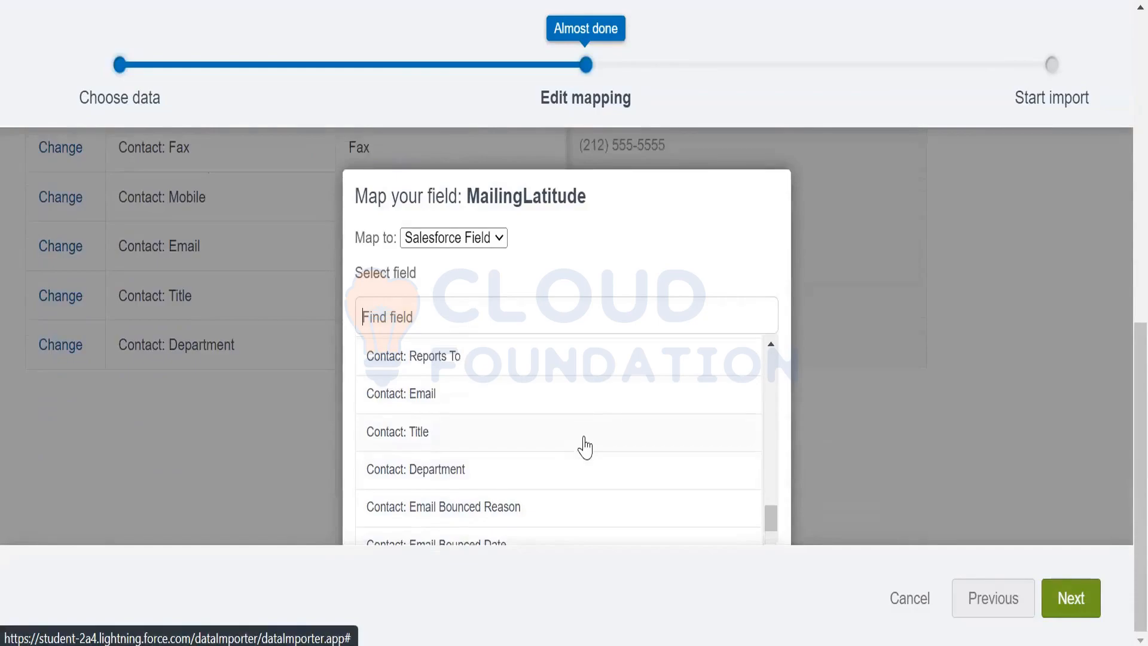
scroll(604, 434, "up", 1)
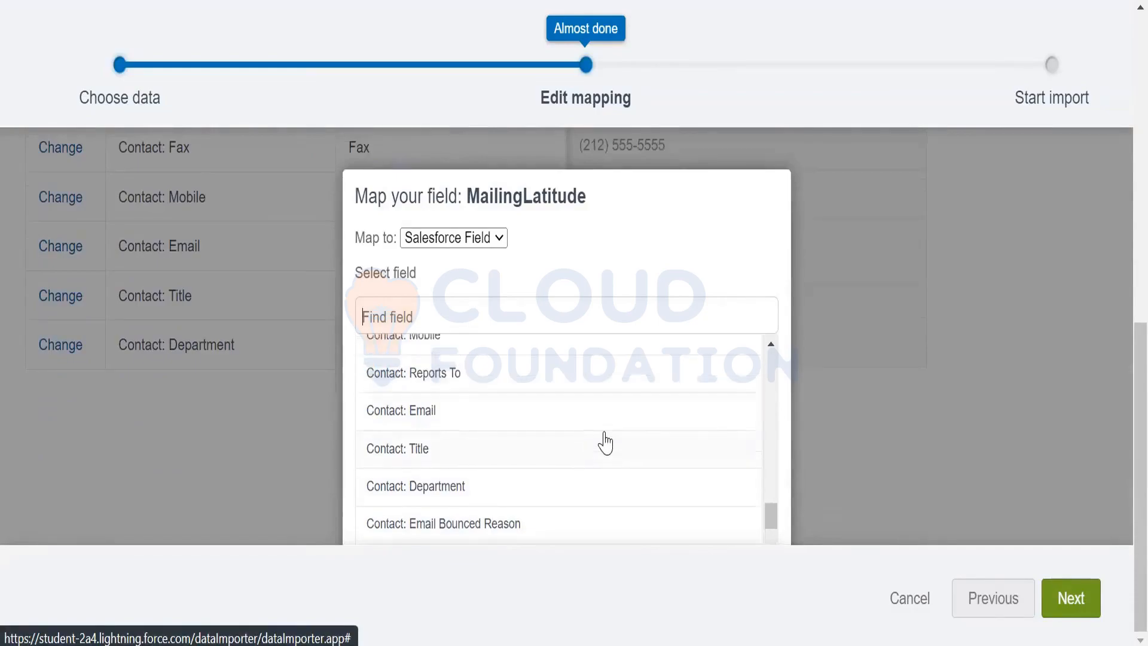
scroll(604, 434, "down", 1)
scroll(605, 442, "down", 2)
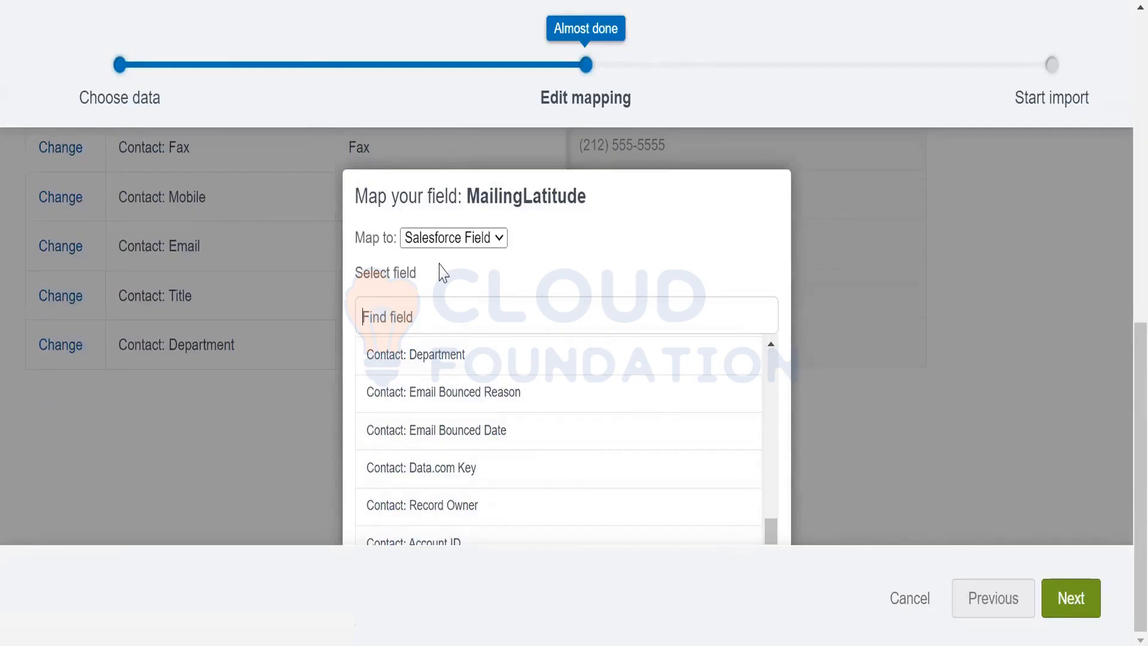
Search the available fields for "mail" and choose Contact: Mailing City as the mapping target for MailingLatitude.
type("mail")
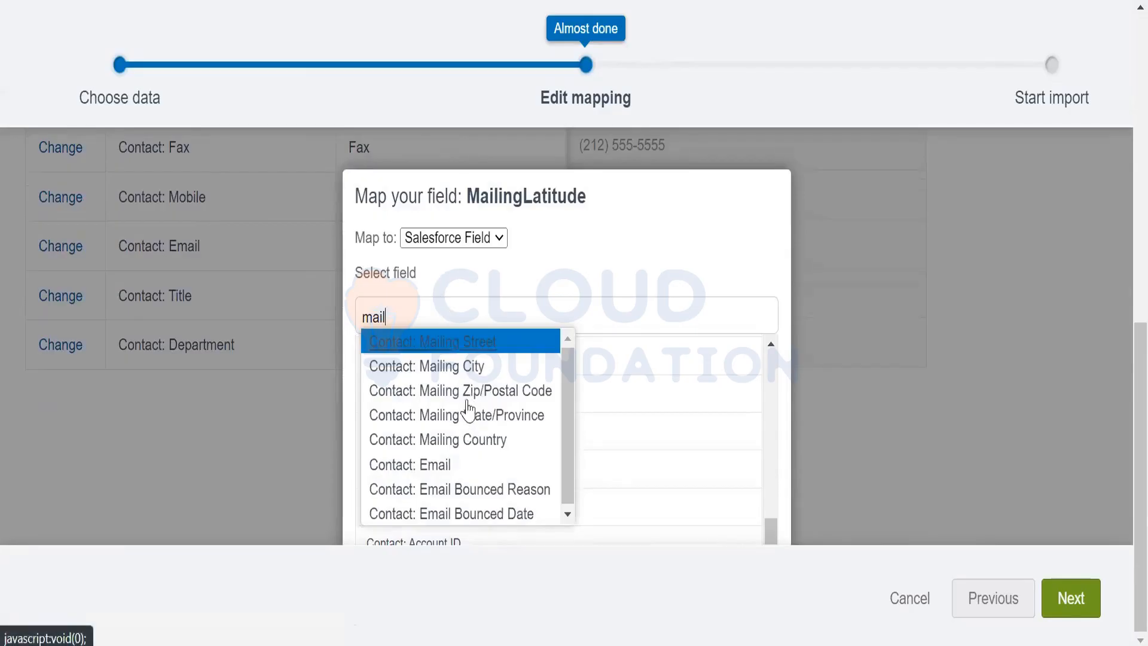
scroll(483, 432, "down", 1)
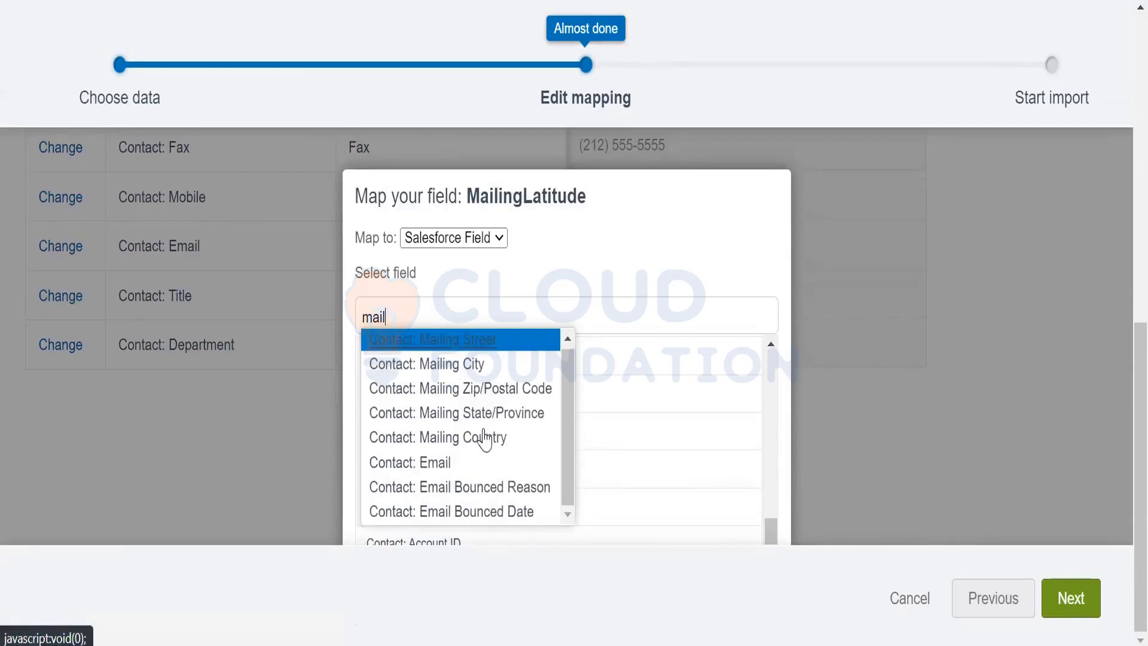
scroll(484, 437, "up", 1)
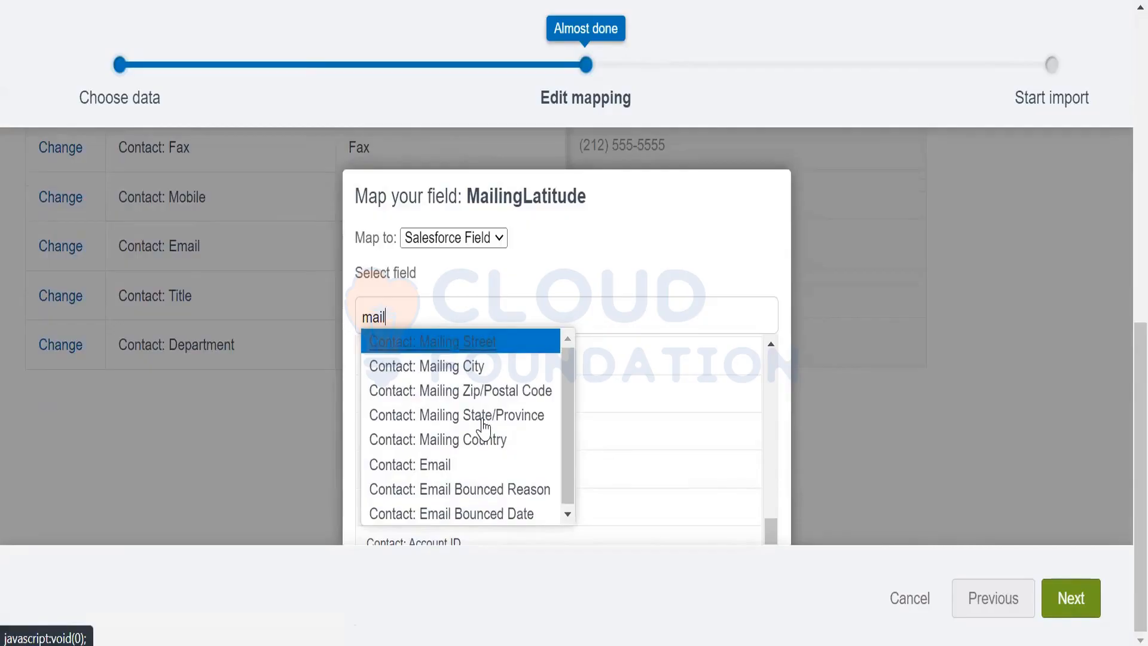
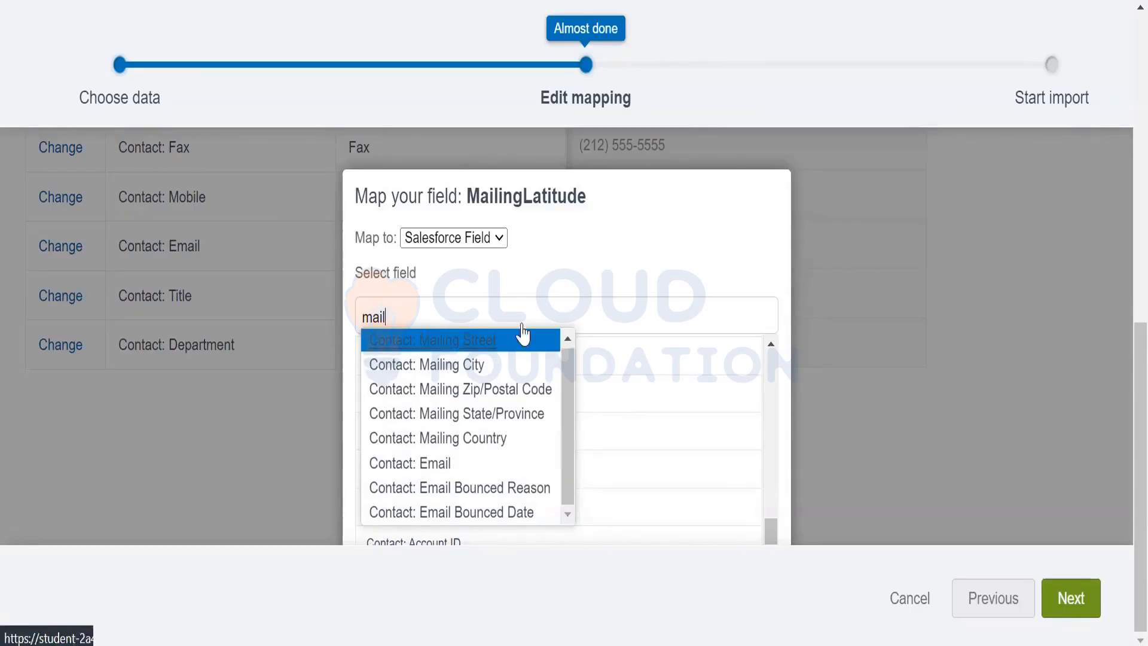
left_click(436, 373)
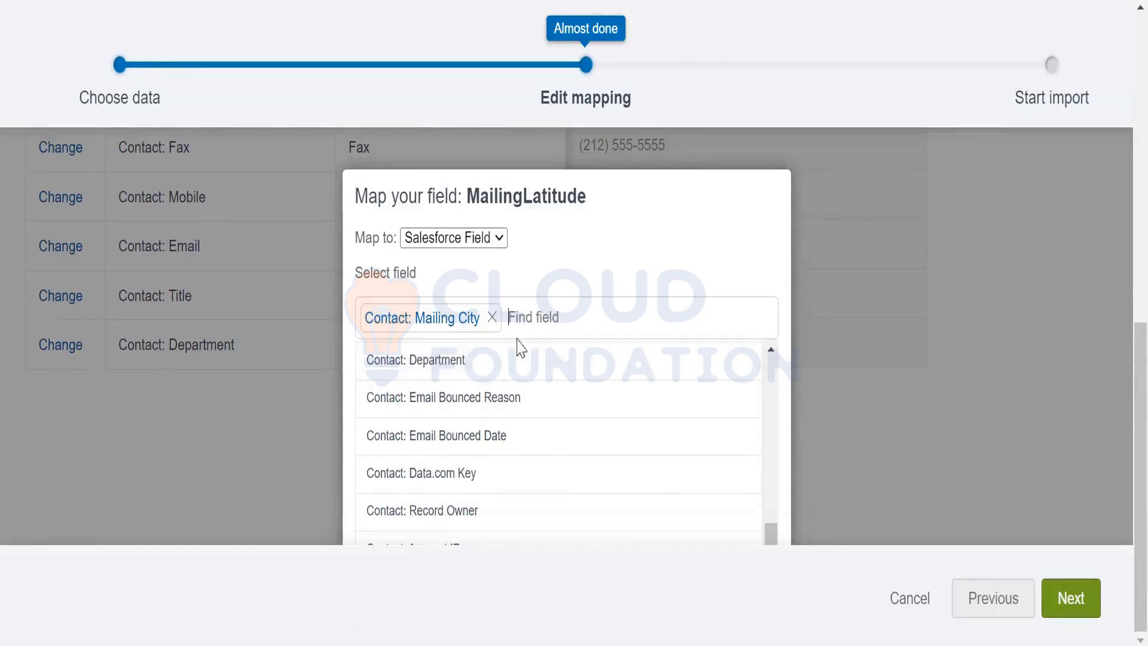
scroll(522, 439, "up", 3)
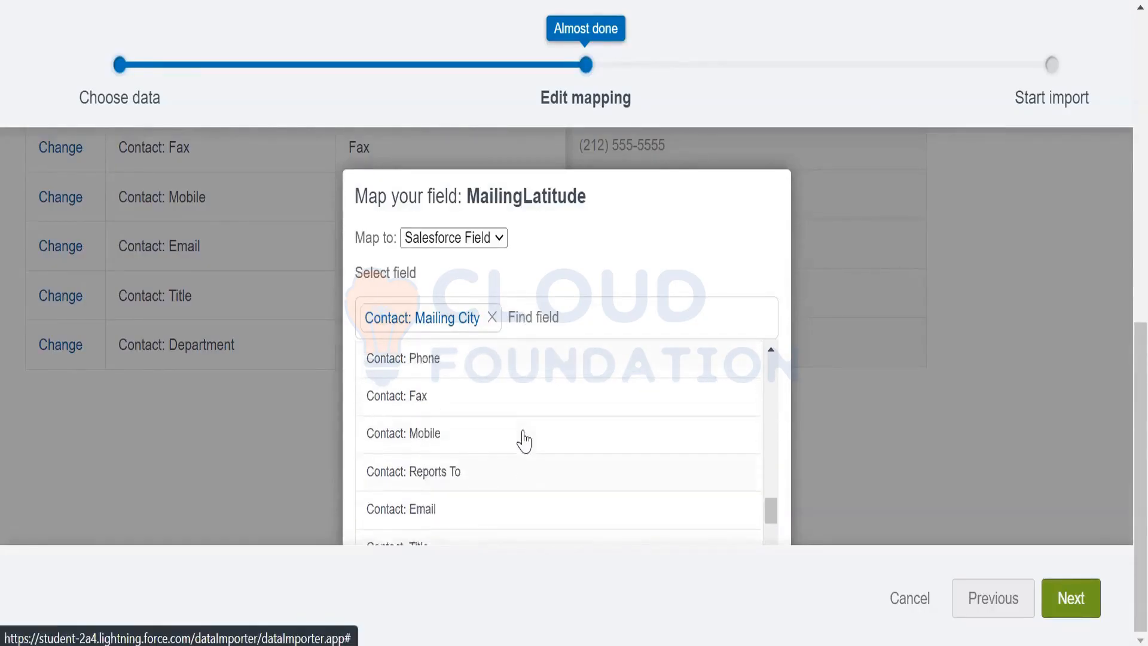
scroll(523, 446, "down", 3)
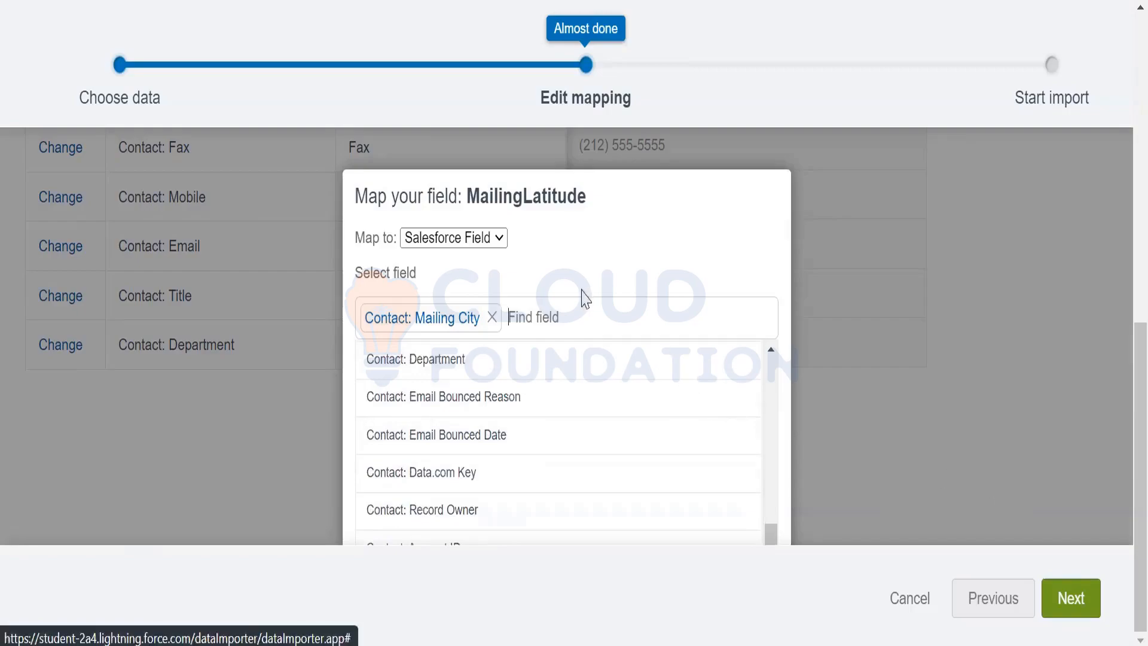
left_click(922, 601)
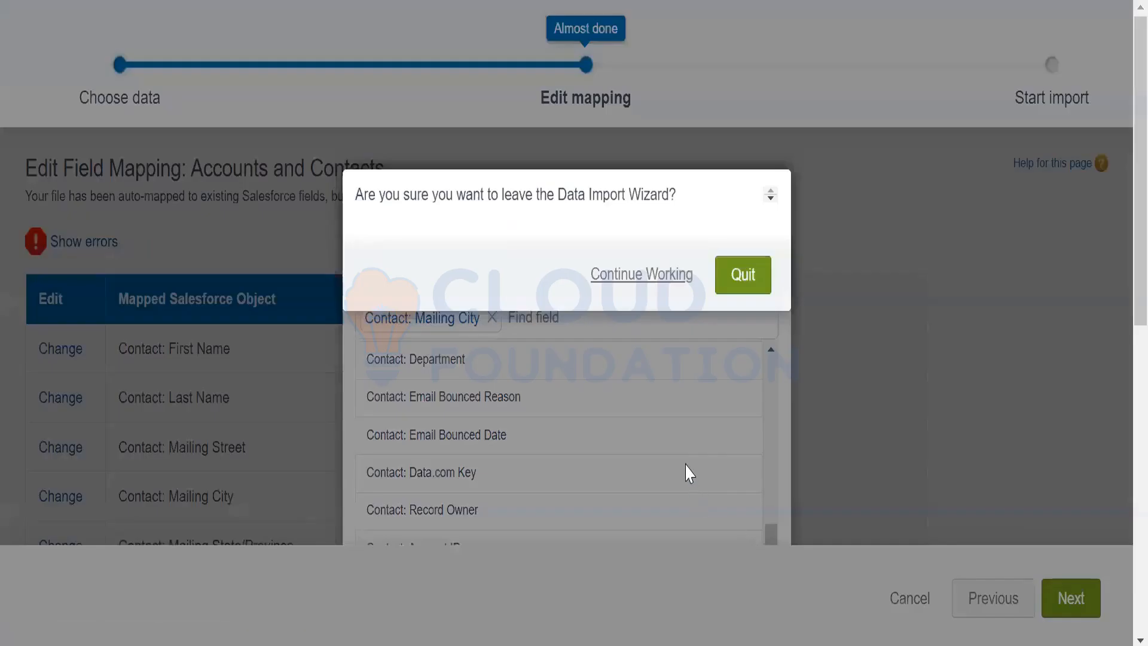
left_click(618, 279)
scroll(598, 287, "down", 3)
left_click_drag(598, 287, 614, 185)
left_click(601, 235)
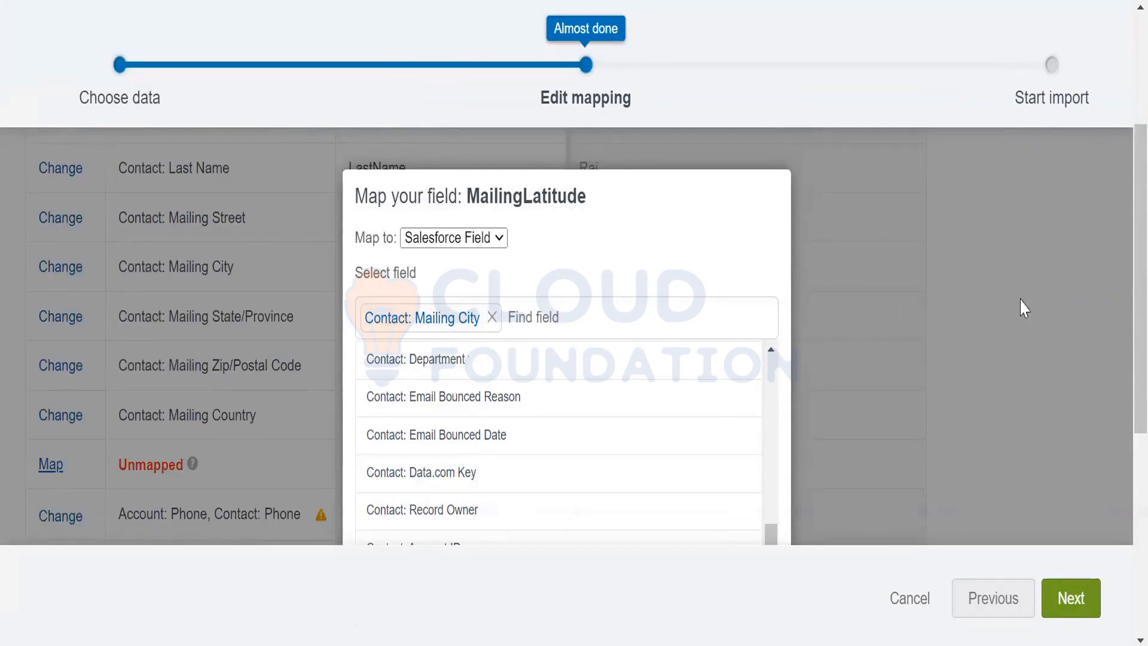
Recheck the mapped and unmapped rows and the available Contact fields for the MailingLatitude mapping.
scroll(1122, 313, "down", 6)
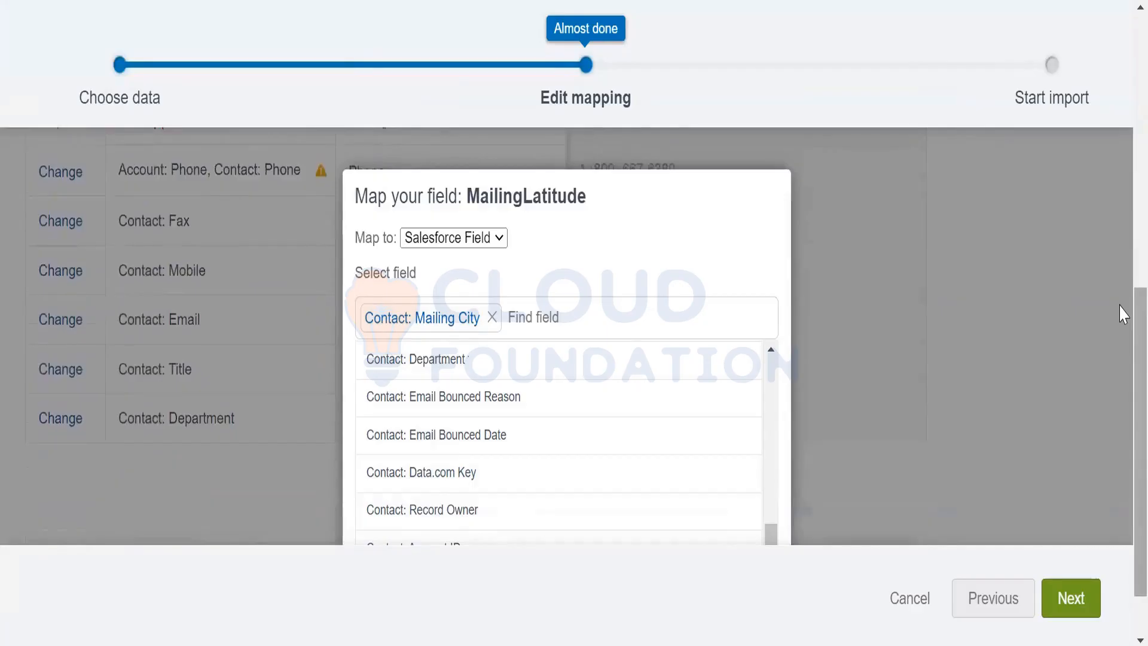
scroll(1124, 313, "up", 10)
scroll(1124, 313, "down", 9)
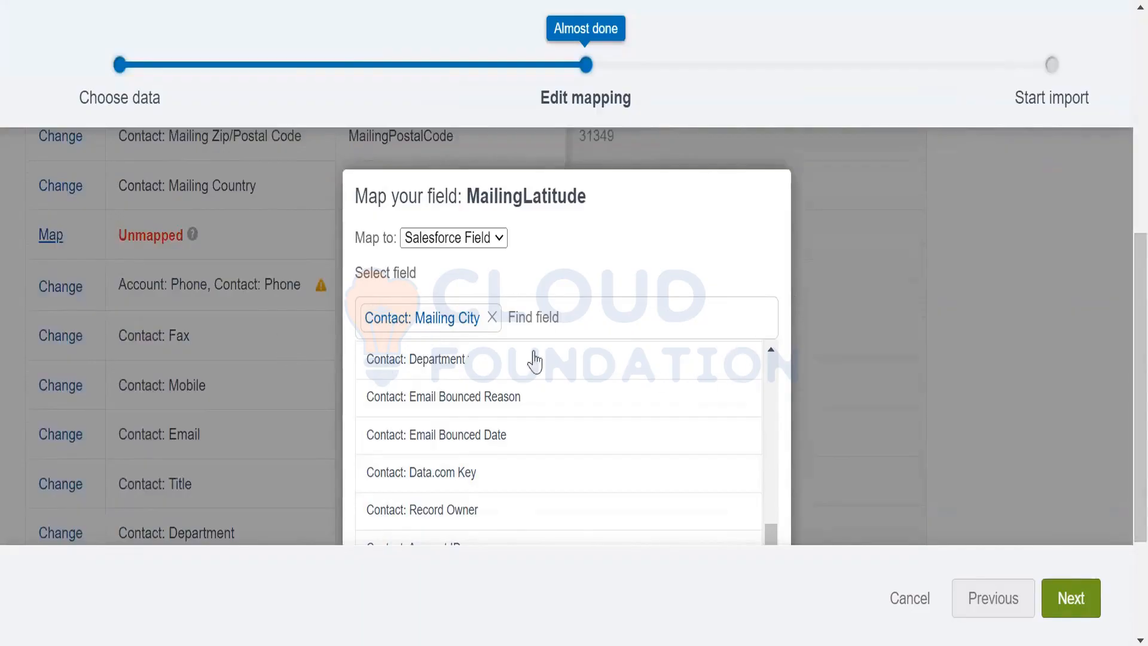
scroll(540, 356, "up", 5)
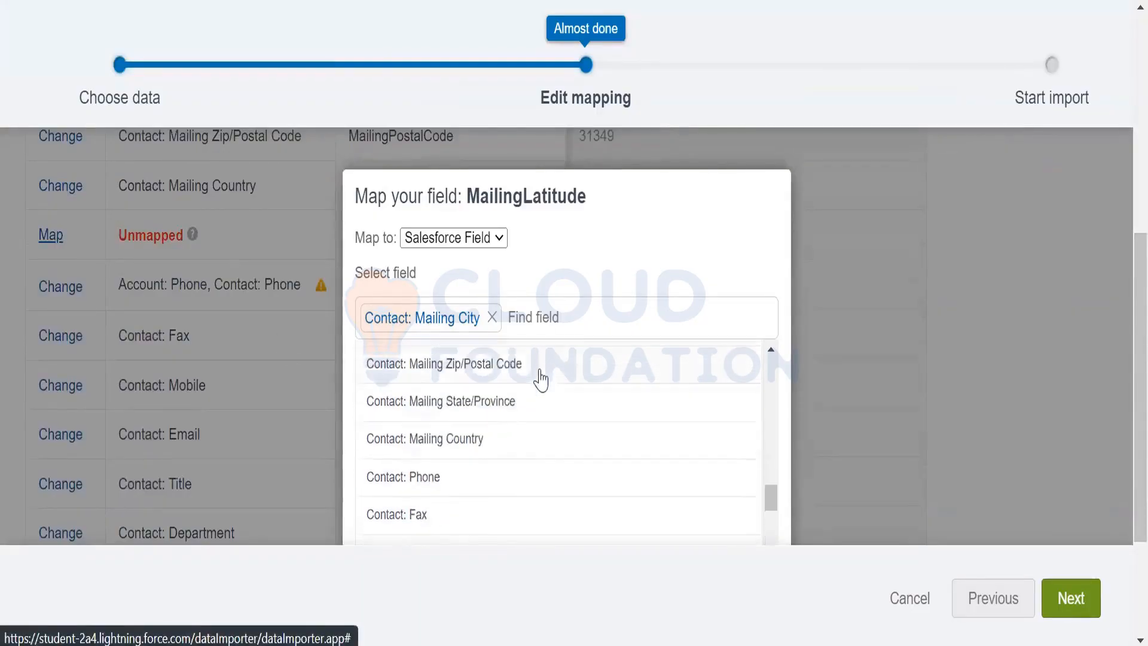
scroll(541, 382, "down", 6)
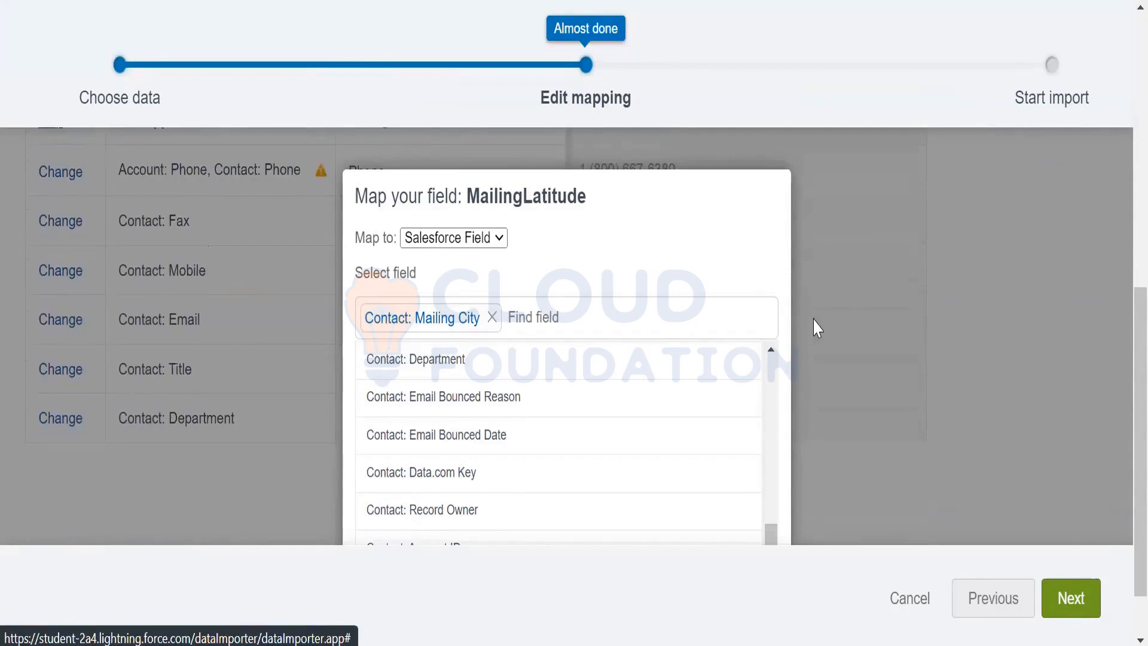
scroll(945, 383, "up", 8)
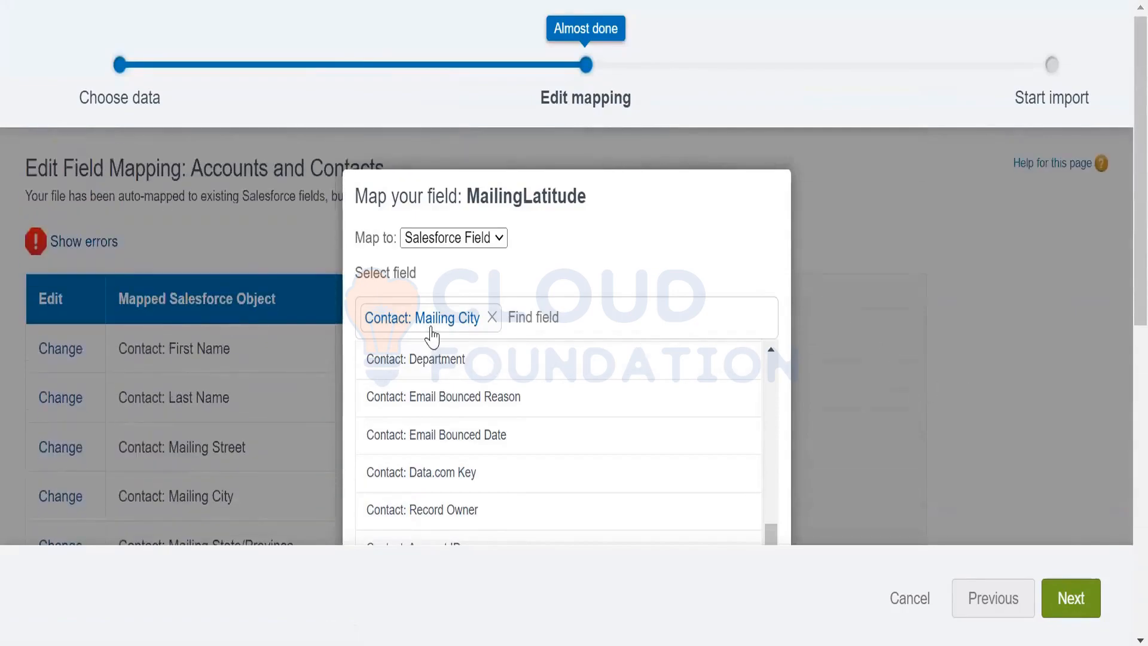
Try to continue from the field mapping to the import start with Contact: Mailing City selected for MailingLatitude.
left_click_drag(605, 238, 602, 197)
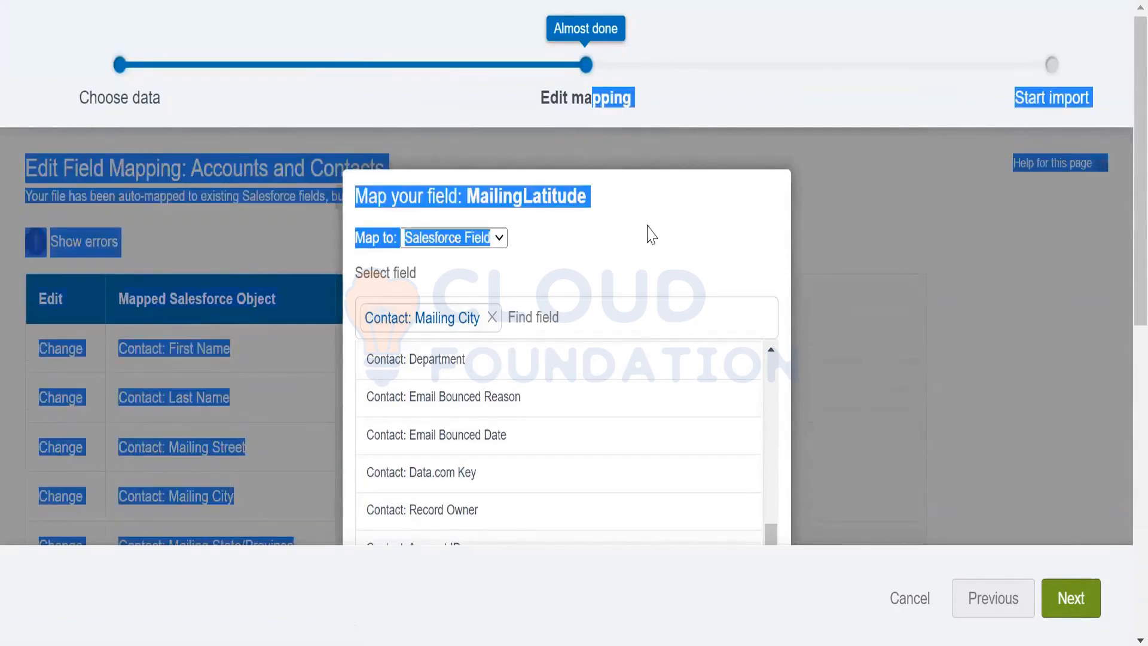
left_click(777, 267)
left_click_drag(751, 267, 622, 236)
left_click(856, 244)
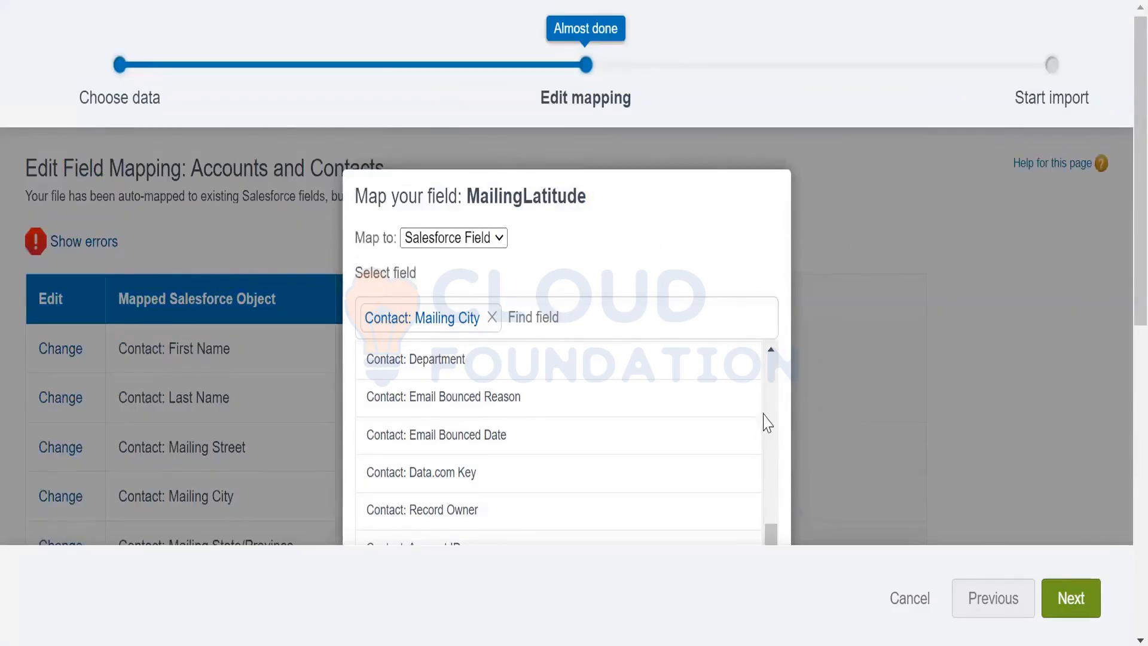
left_click(1070, 600)
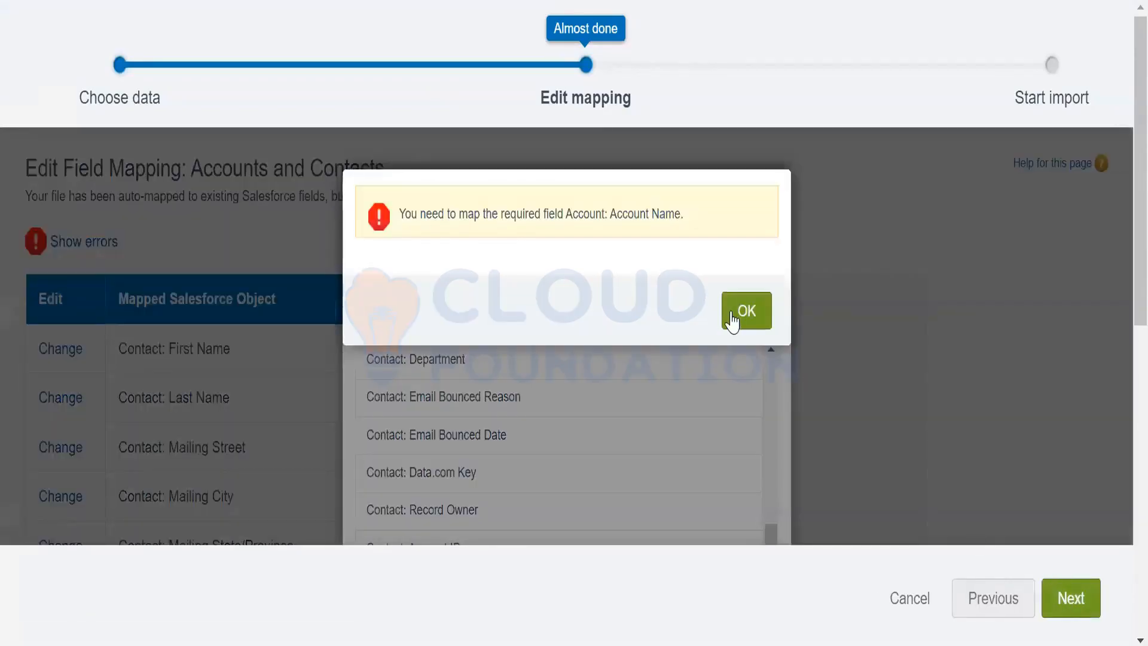
left_click(735, 317)
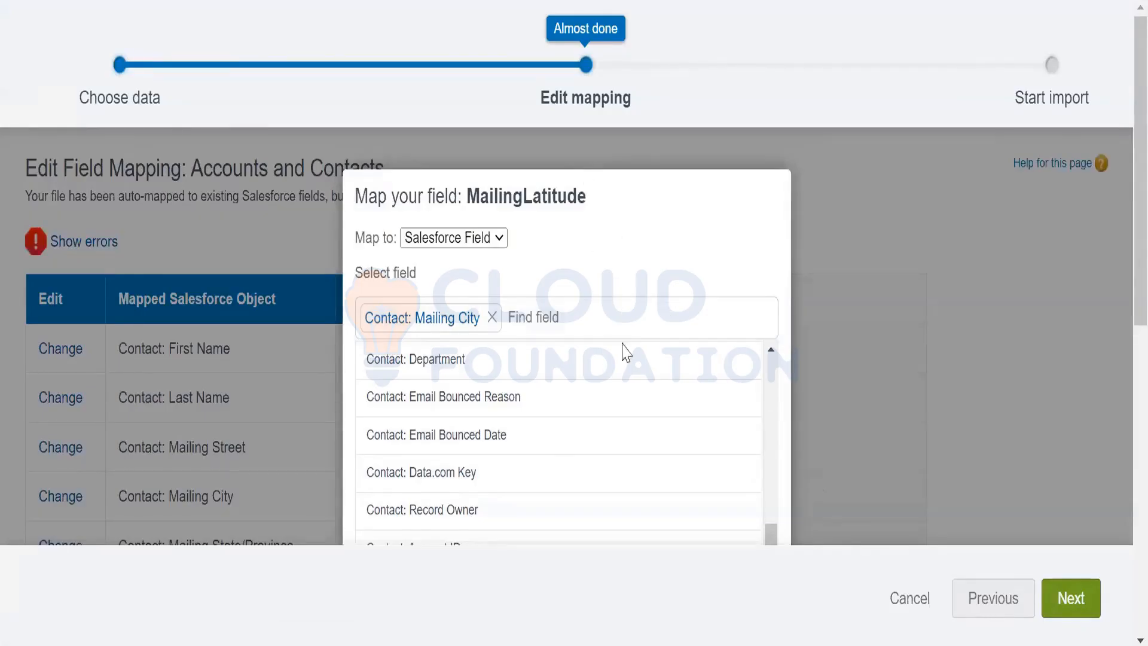
Return to the Data Import Wizard landing page in Setup and launch the wizard again.
key("alt+Tab")
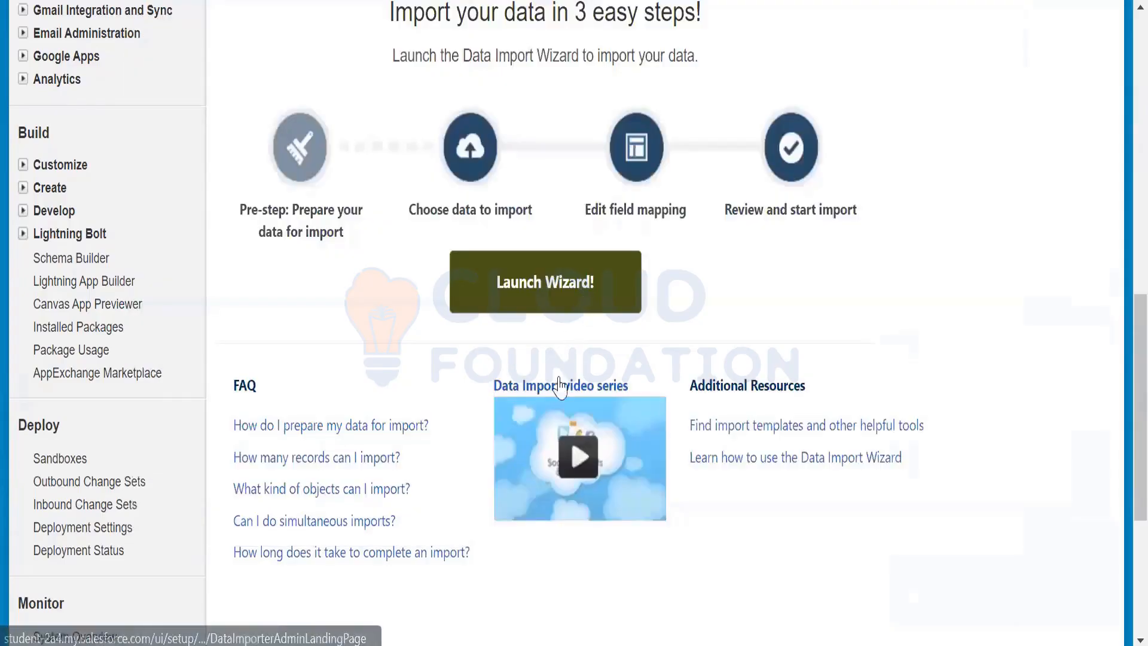
scroll(564, 397, "up", 4)
scroll(504, 462, "down", 2)
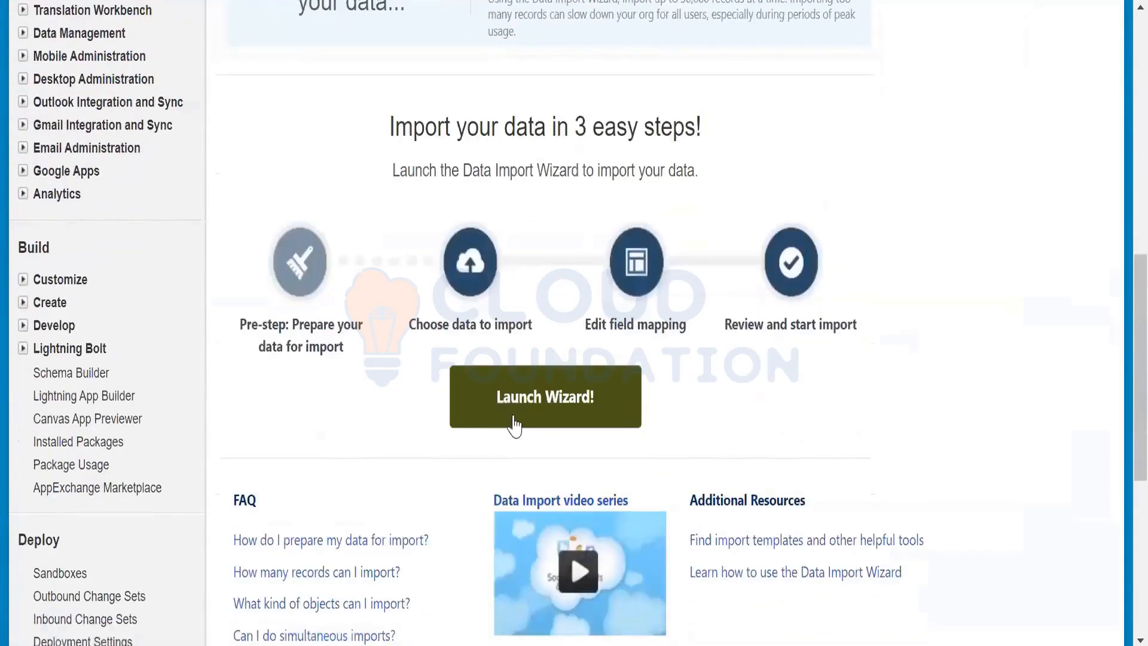
scroll(512, 436, "up", 10)
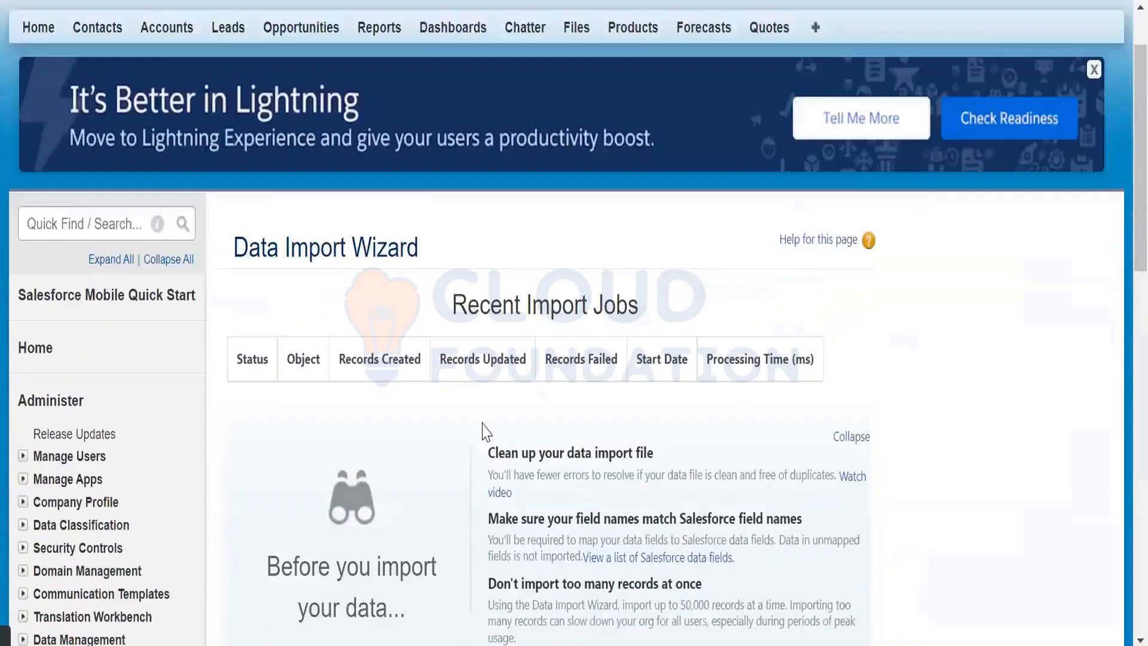
scroll(479, 434, "down", 4)
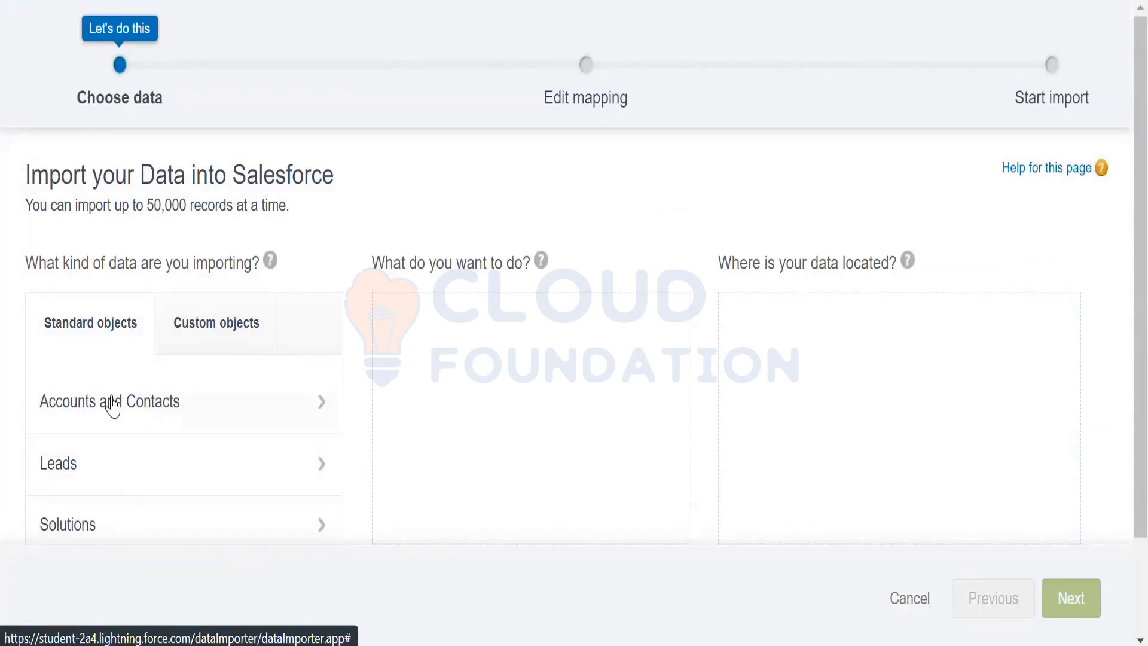
Set the import to add new records for Accounts and Contacts, matching contacts by Name.
left_click(138, 414)
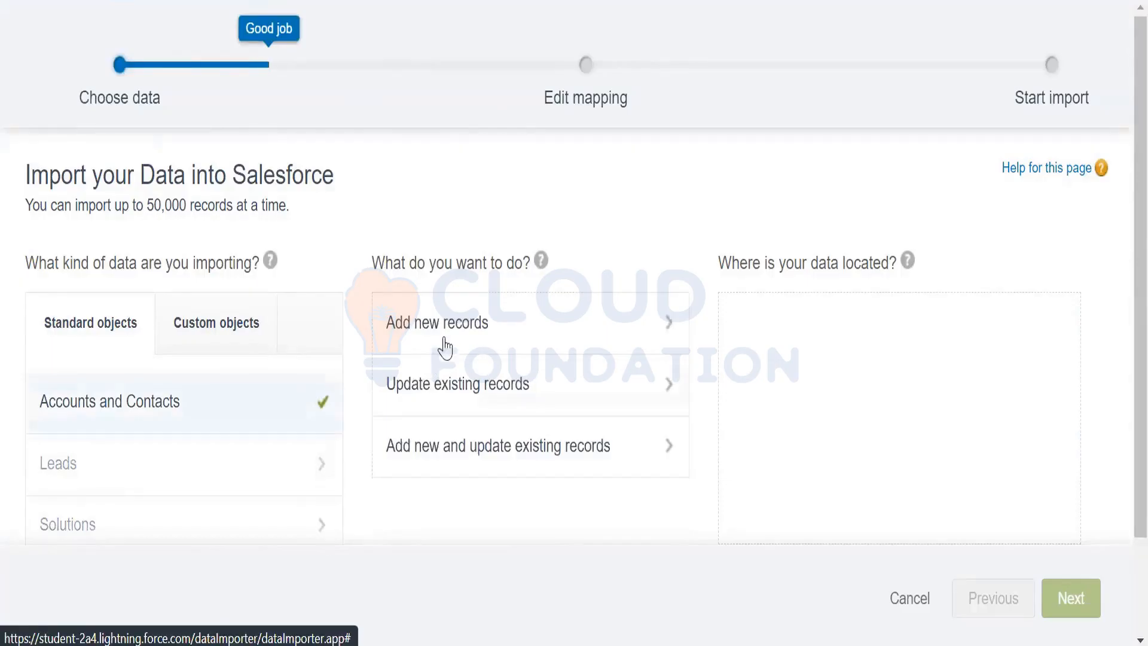
scroll(457, 333, "down", 2)
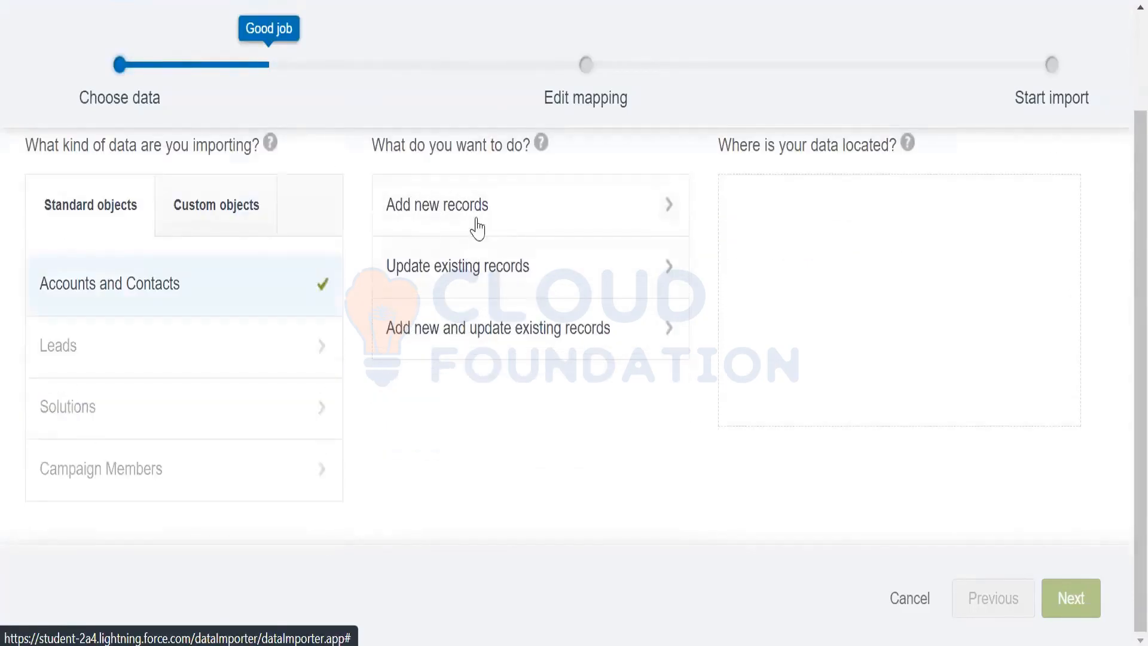
left_click(460, 209)
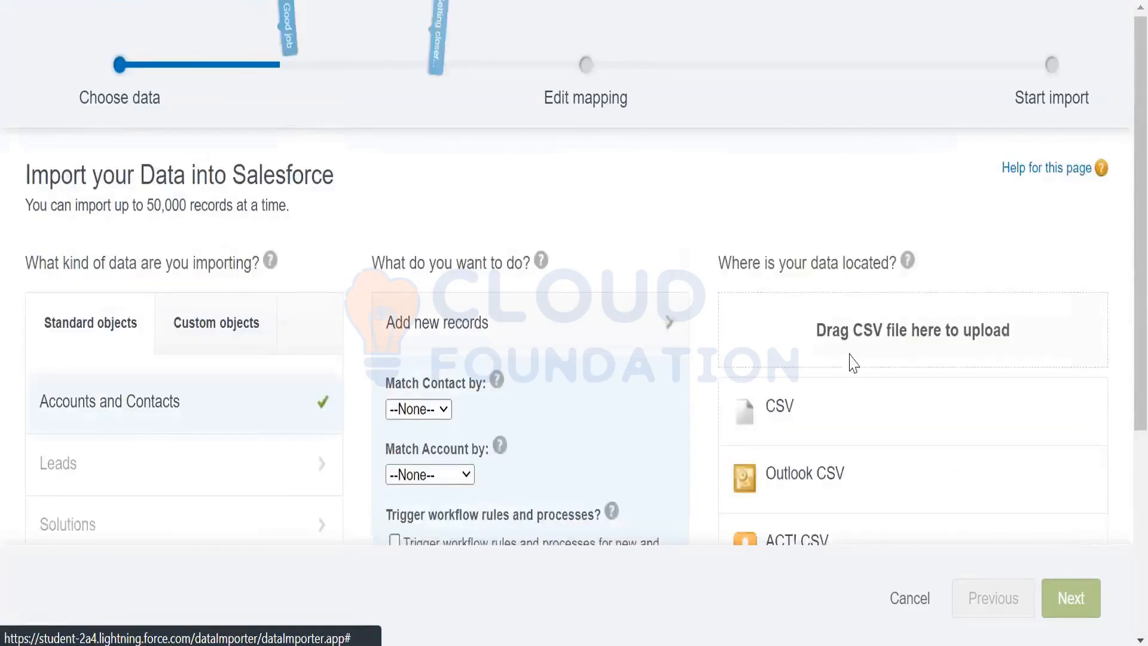
scroll(409, 341, "down", 2)
left_click(408, 295)
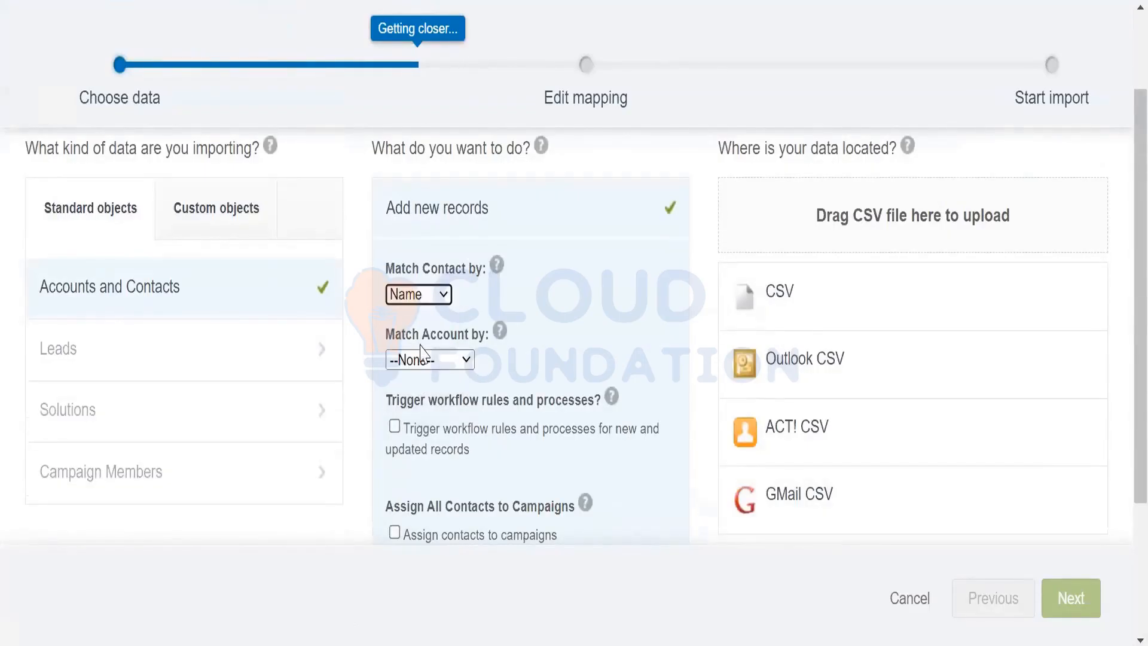
Choose CSV as the data source, upload the salesforce 1 file, and proceed to the field mapping.
scroll(859, 243, "down", 2)
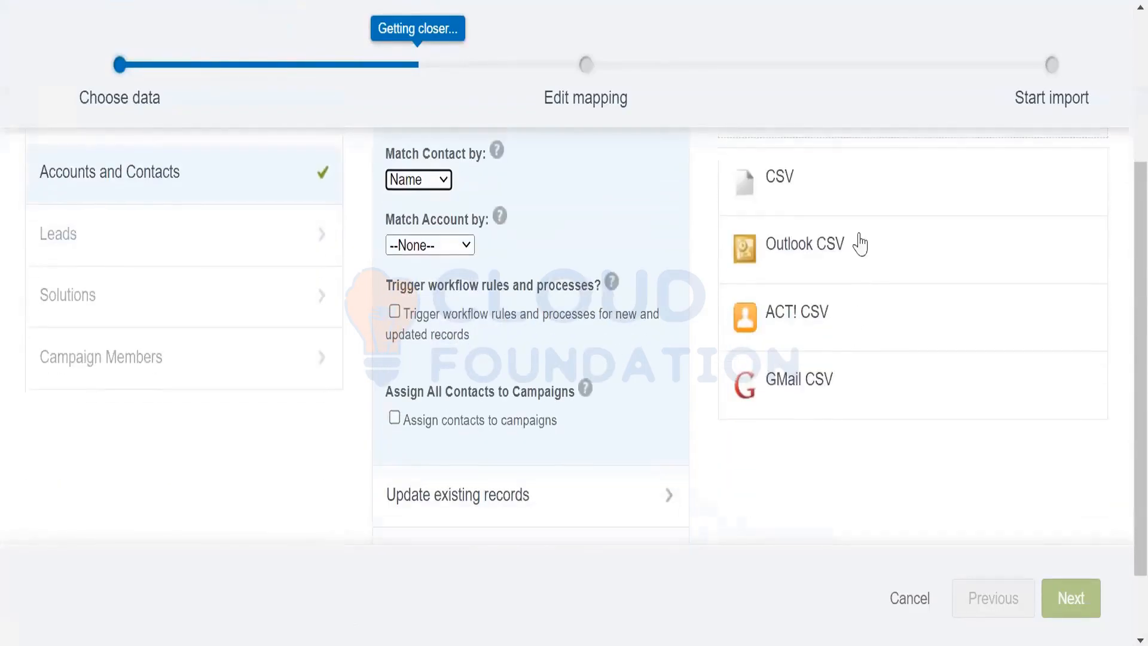
left_click(771, 189)
scroll(823, 402, "down", 4)
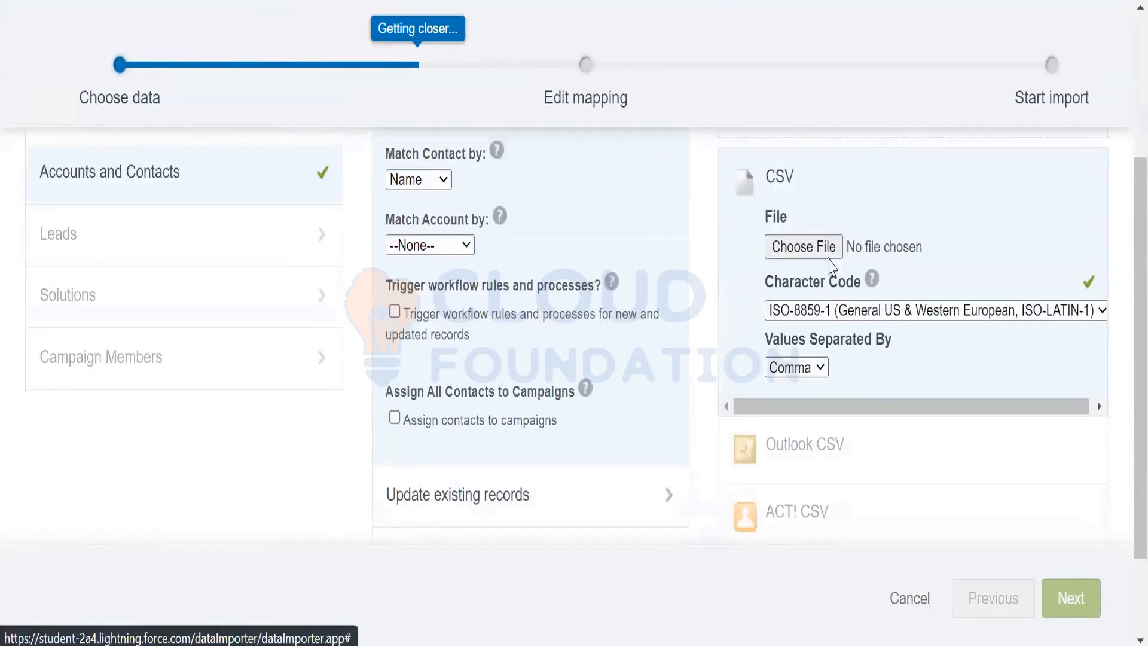
left_click(829, 257)
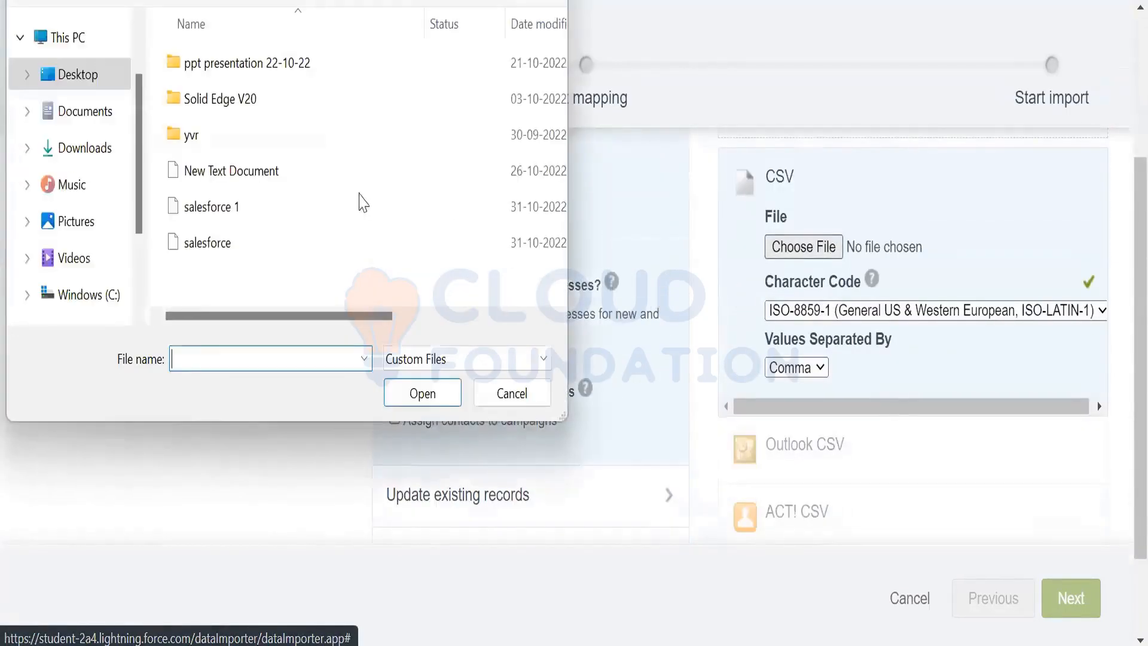
left_click(361, 206)
left_click(427, 393)
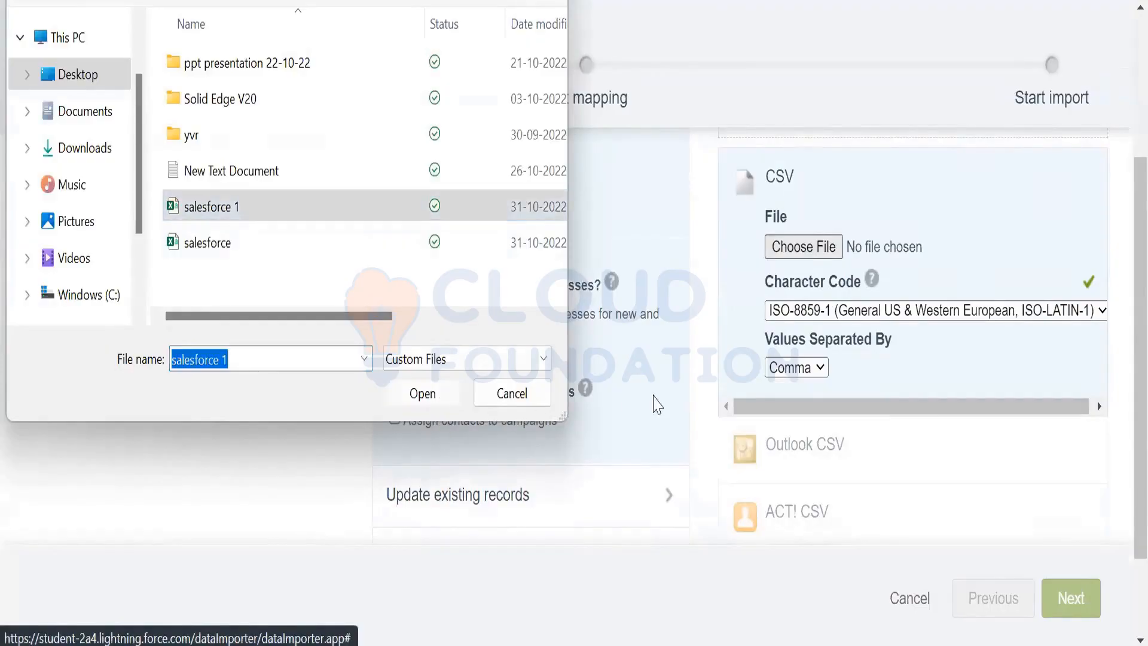
scroll(715, 398, "down", 2)
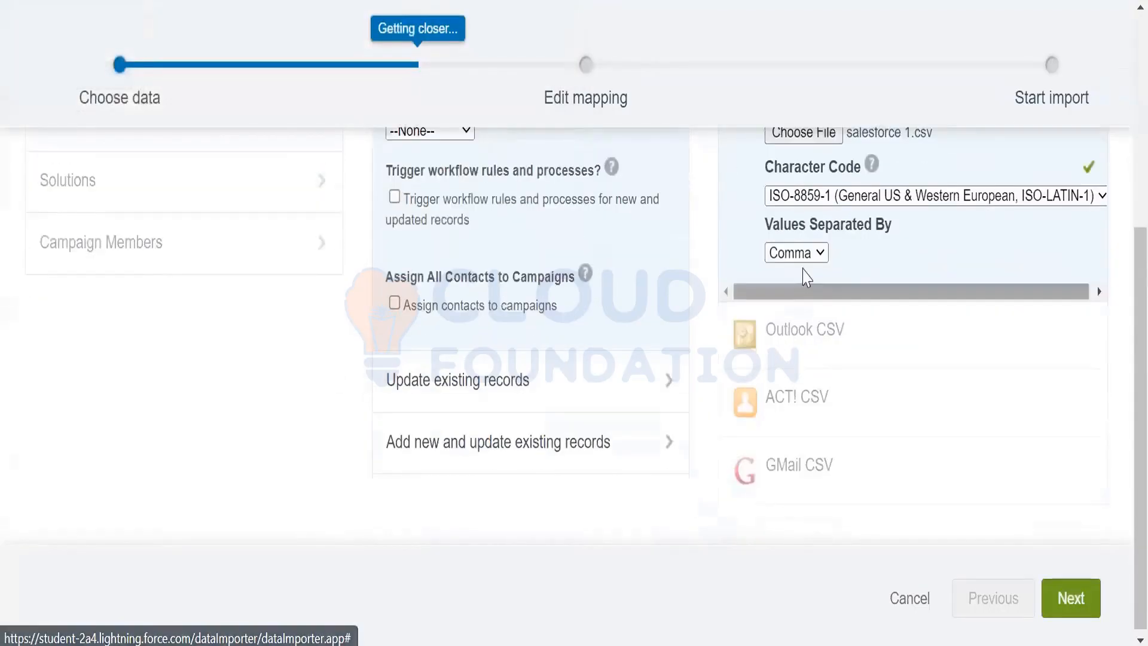
left_click(1058, 598)
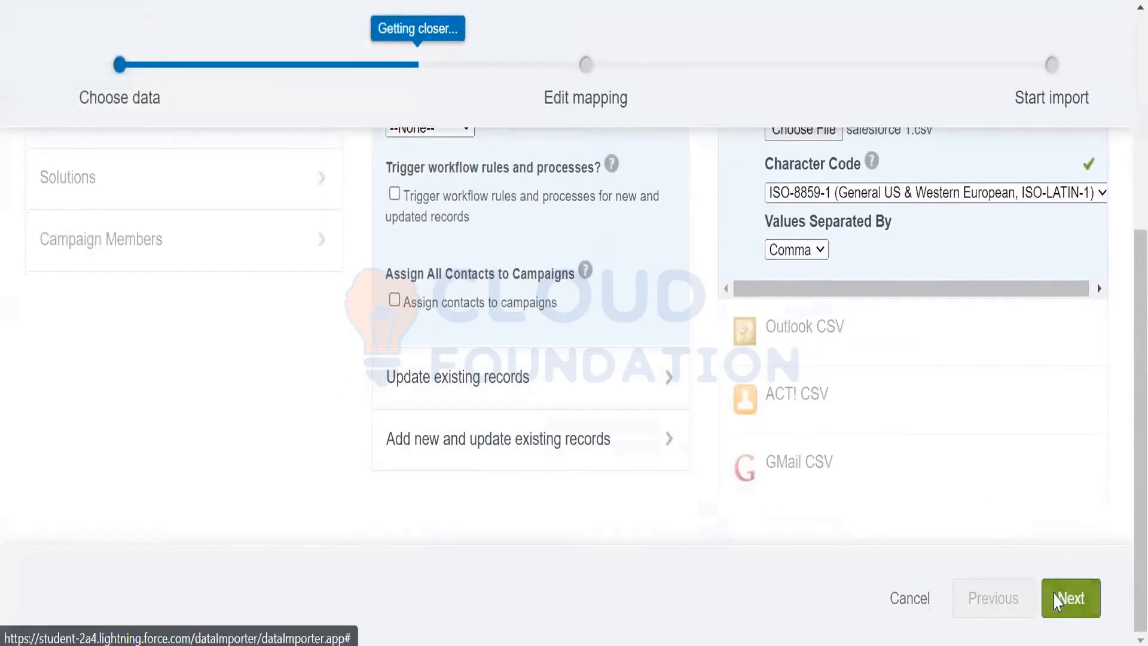
Review the new file's field mapping and read the help note on the unmapped MailingLatitude header.
scroll(575, 354, "down", 5)
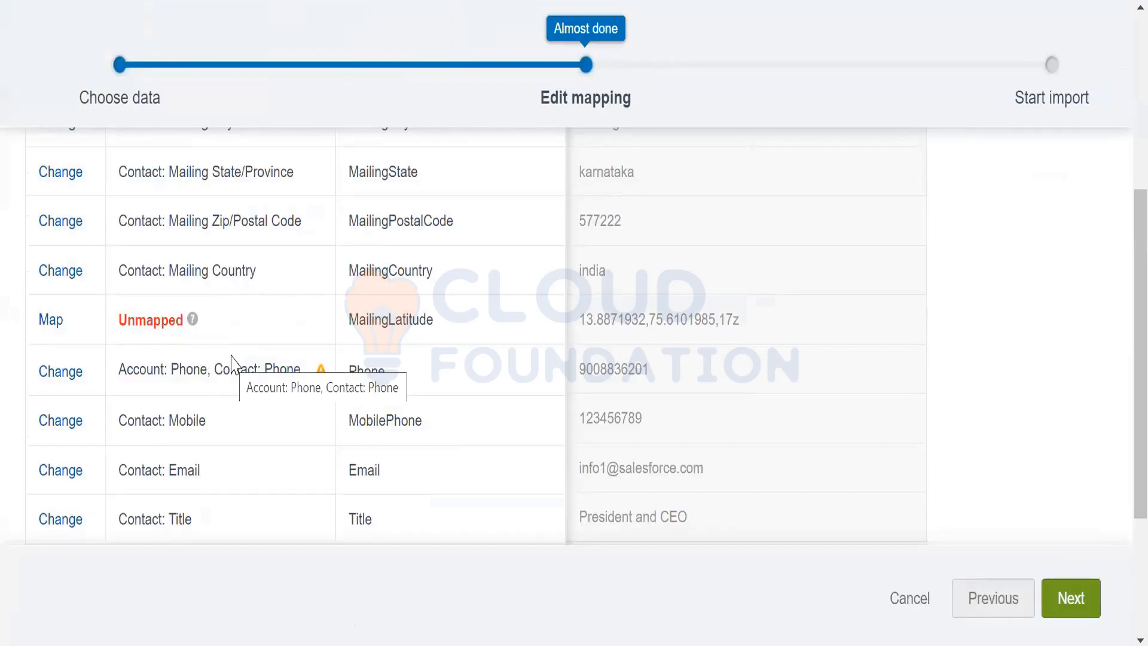
mouse_move(187, 323)
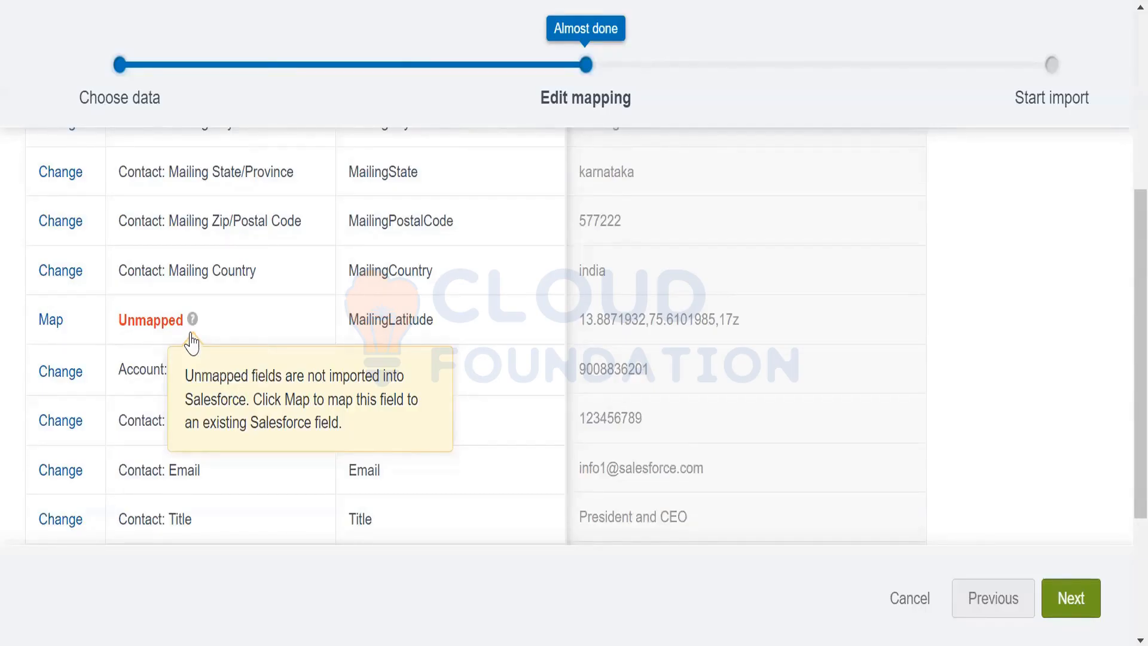
key("alt+Tab")
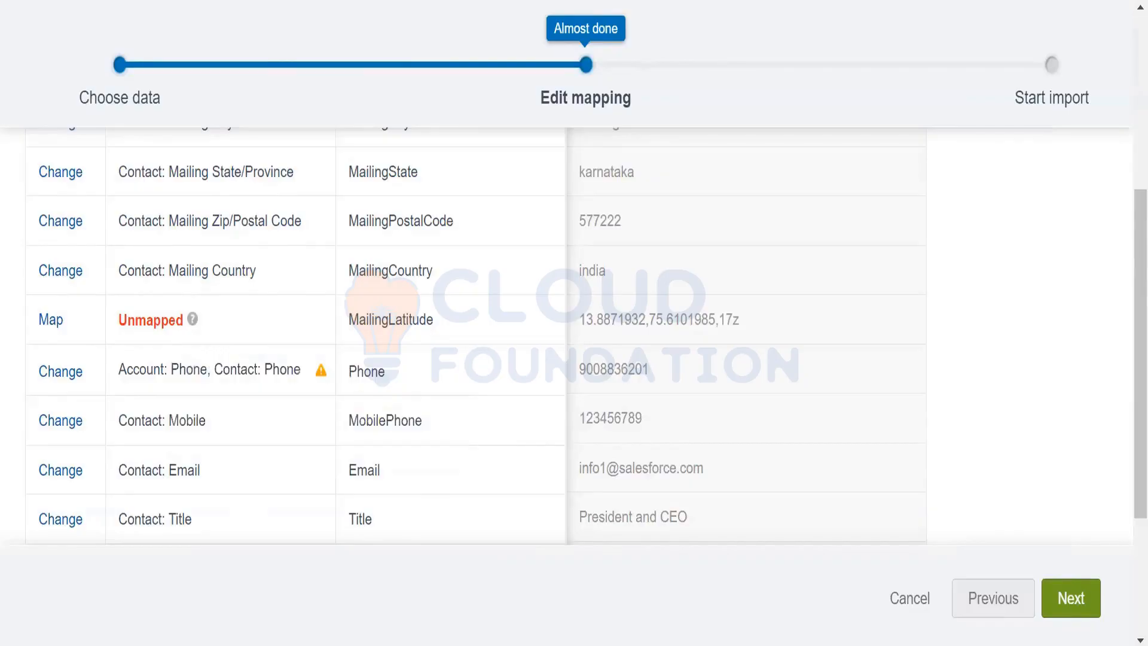
Open the salesforce 1 CSV file in Excel and try to delete the MailingLatitude header cell.
key("super+d")
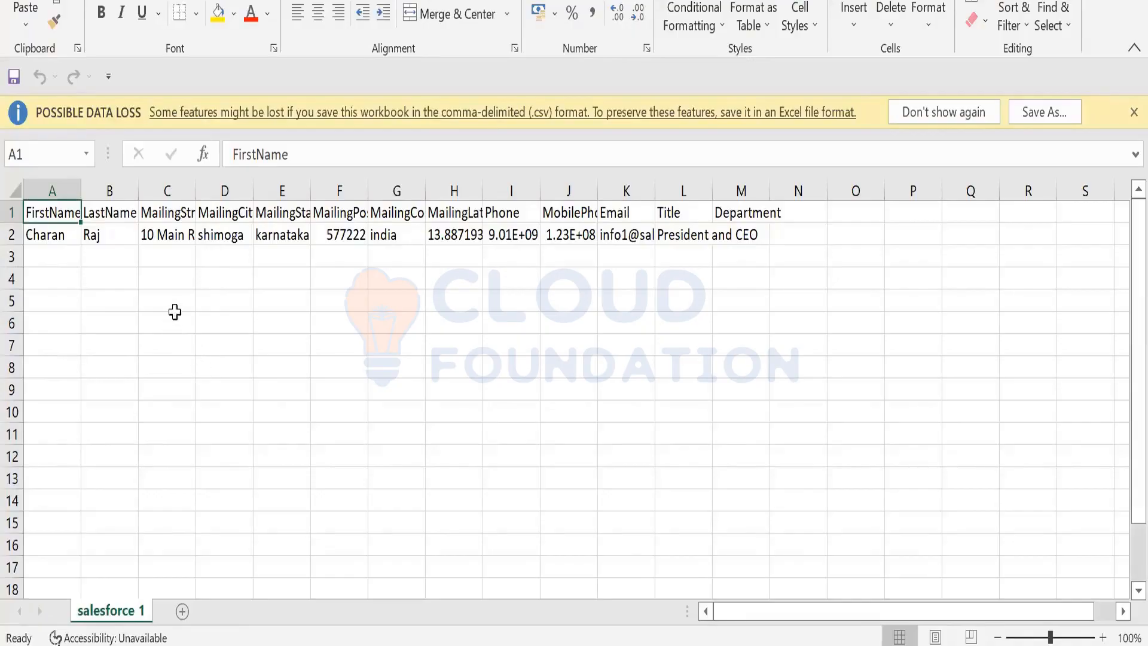
left_click(458, 213)
right_click(514, 330)
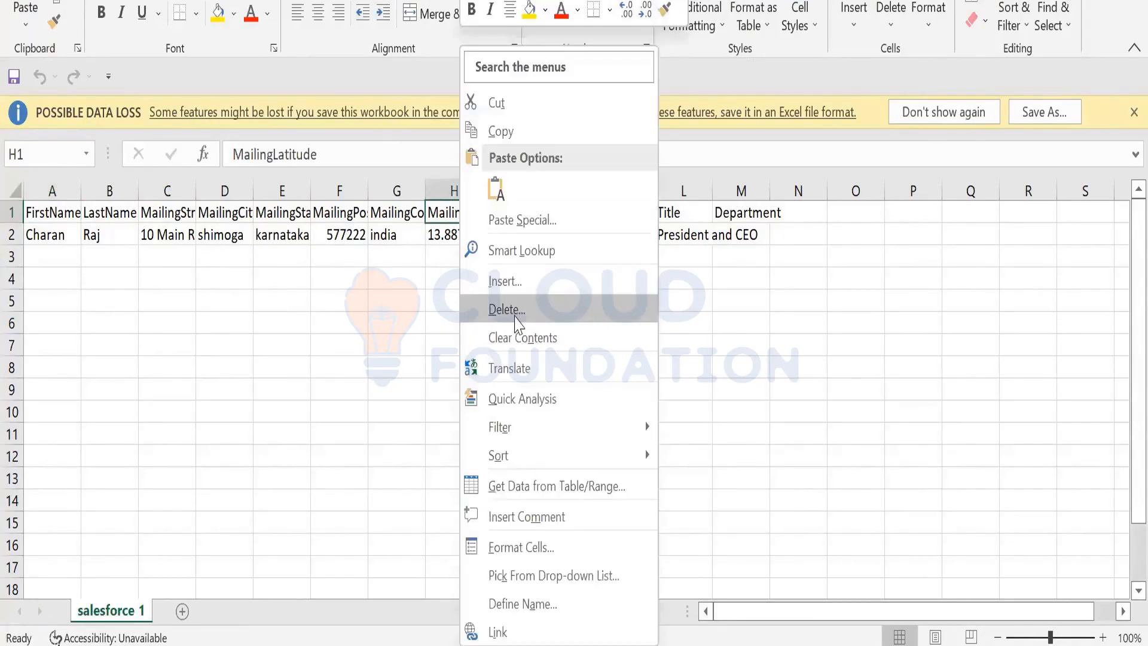
left_click(515, 311)
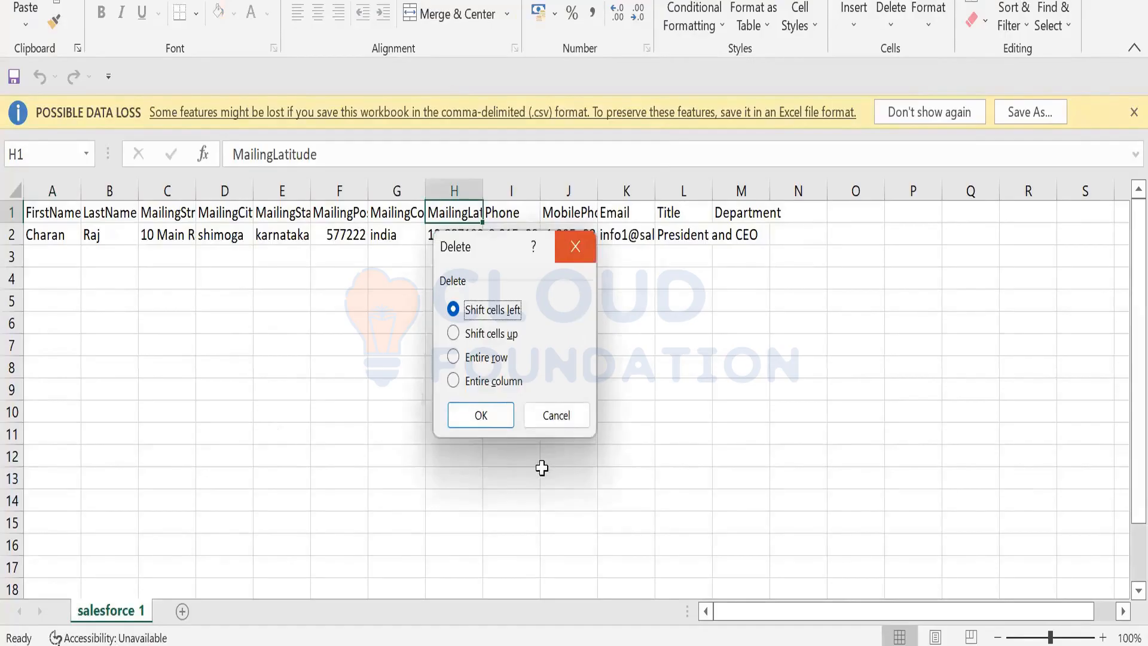
key("Escape")
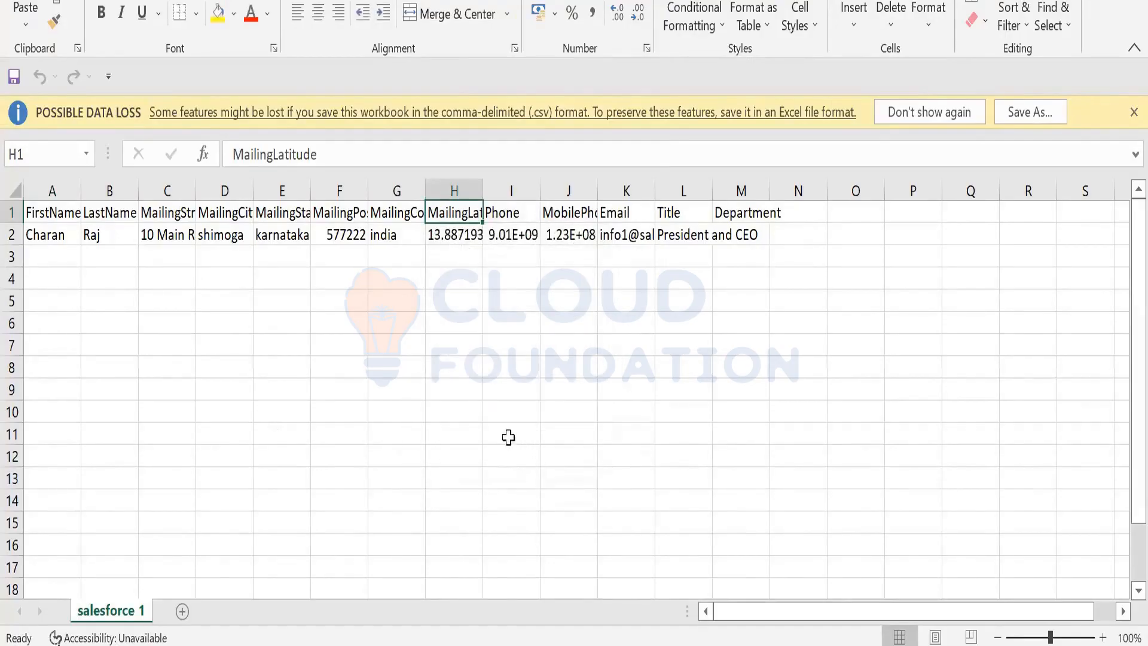
Shorten the MailingLatitude value in H2 to 13.8871932,75.6101985, then save and close the CSV file.
left_click(434, 242)
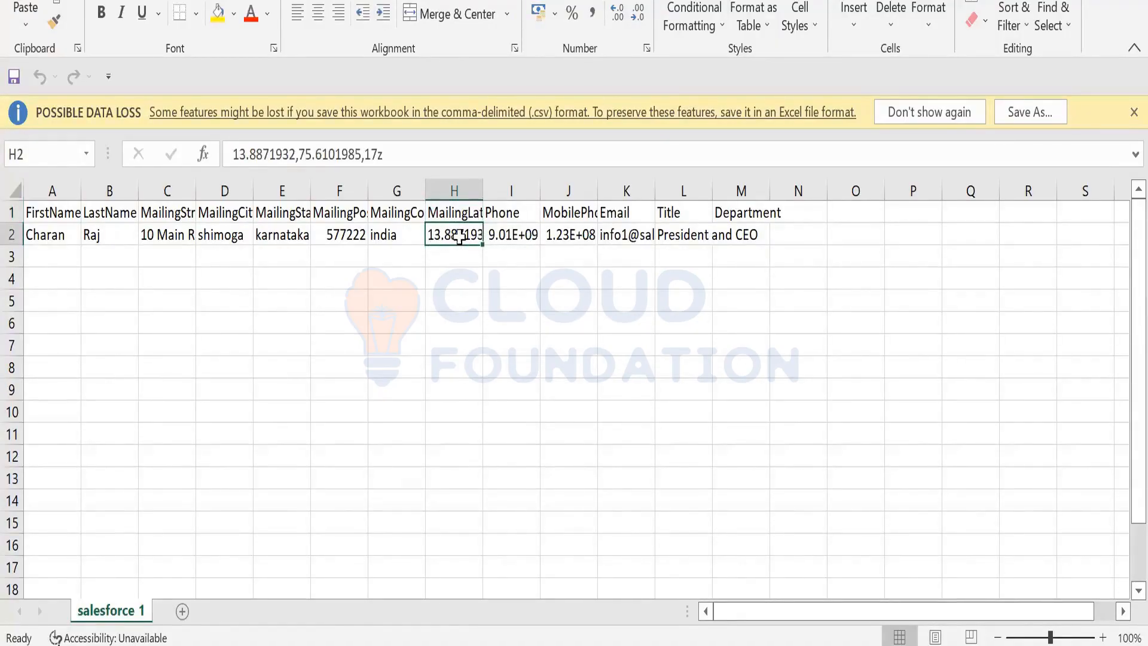
left_click(384, 154)
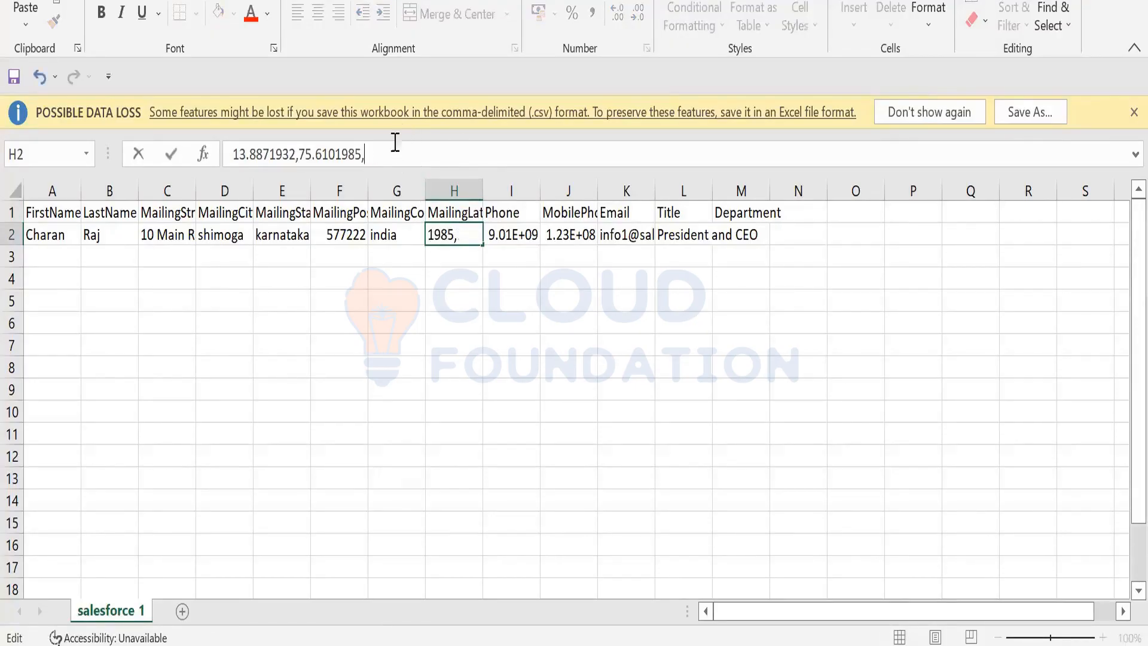
left_click(440, 400)
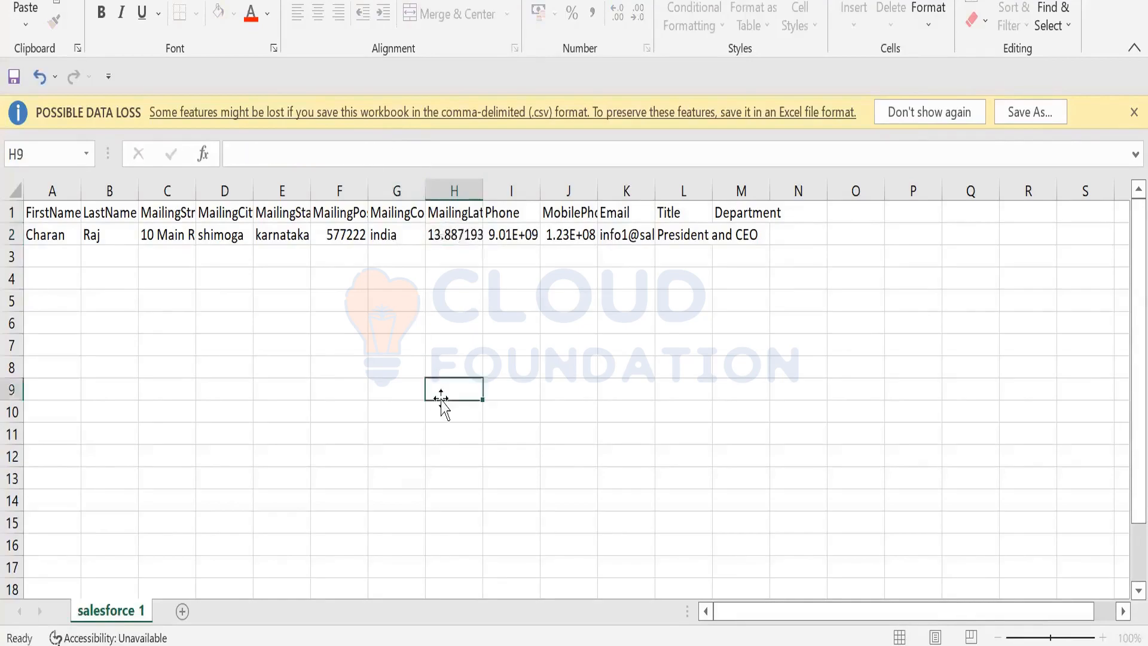
left_click(443, 233)
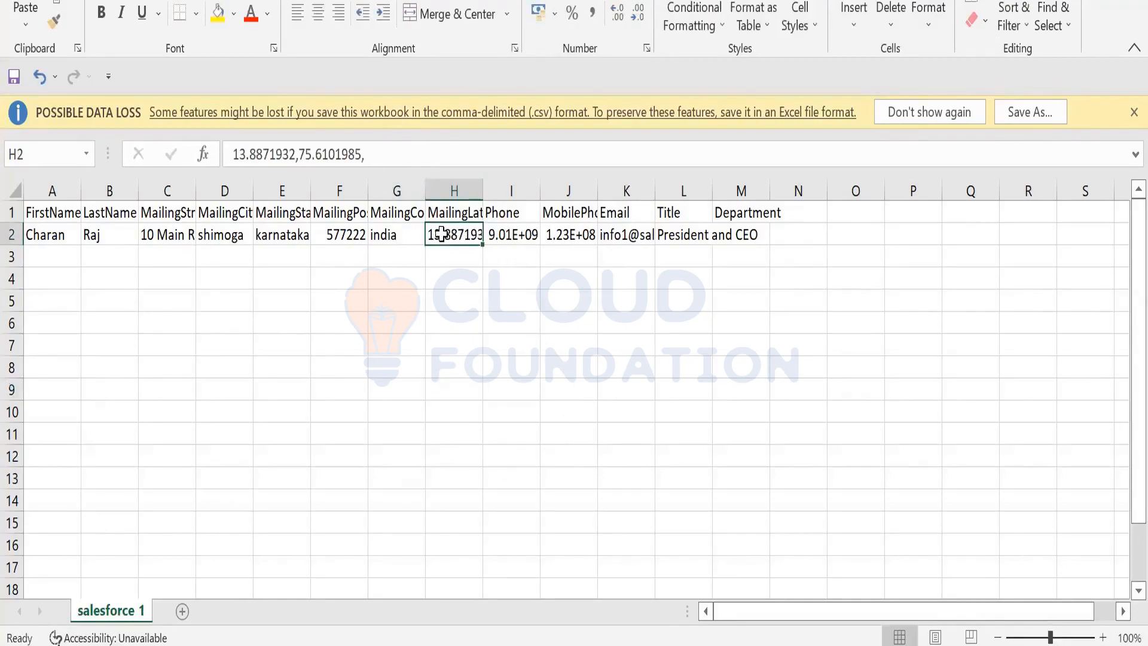
left_click(370, 156)
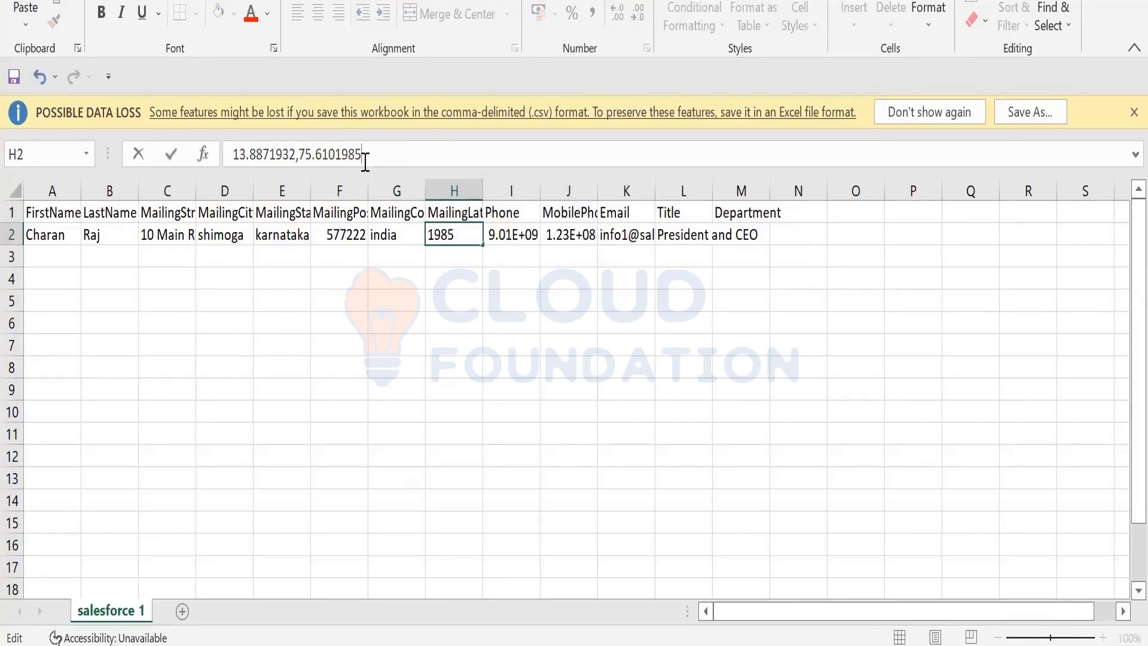
left_click(339, 365)
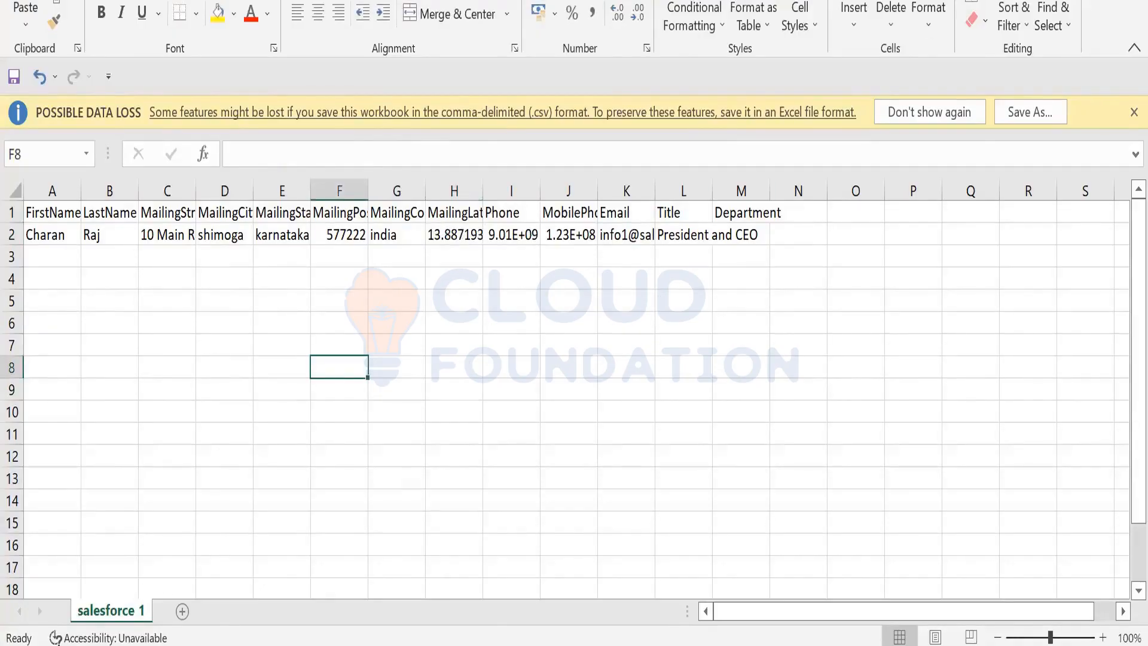
left_click(1128, 1)
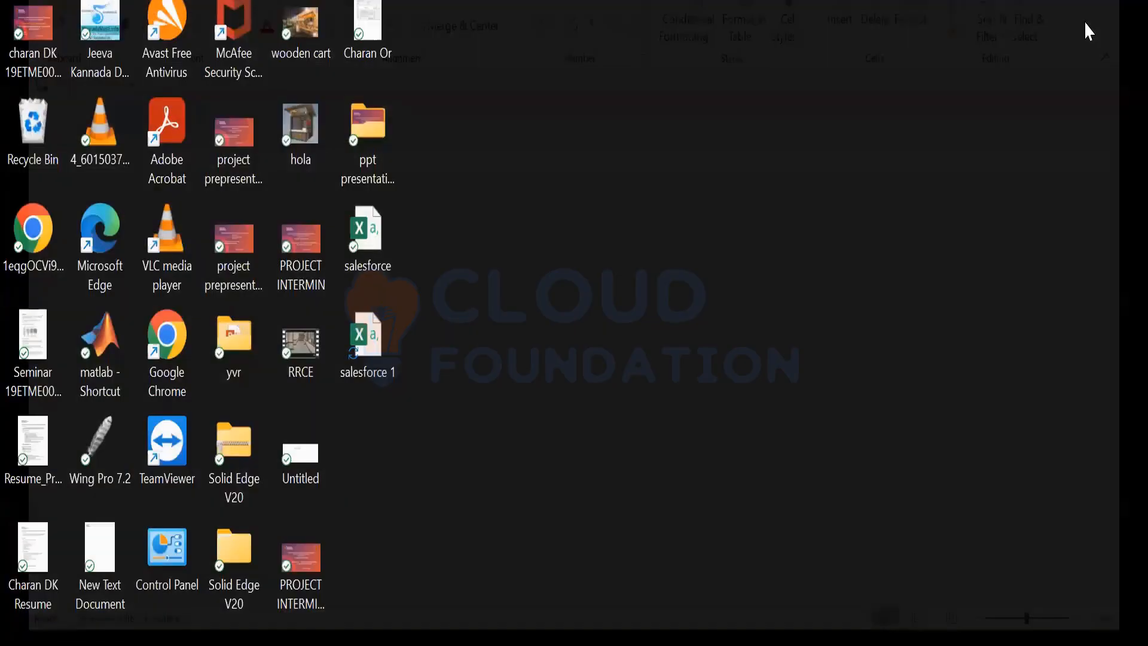
Switch back to the Data Import Wizard in Chrome, check the existing field mapping, and cancel that import.
key("alt+Tab")
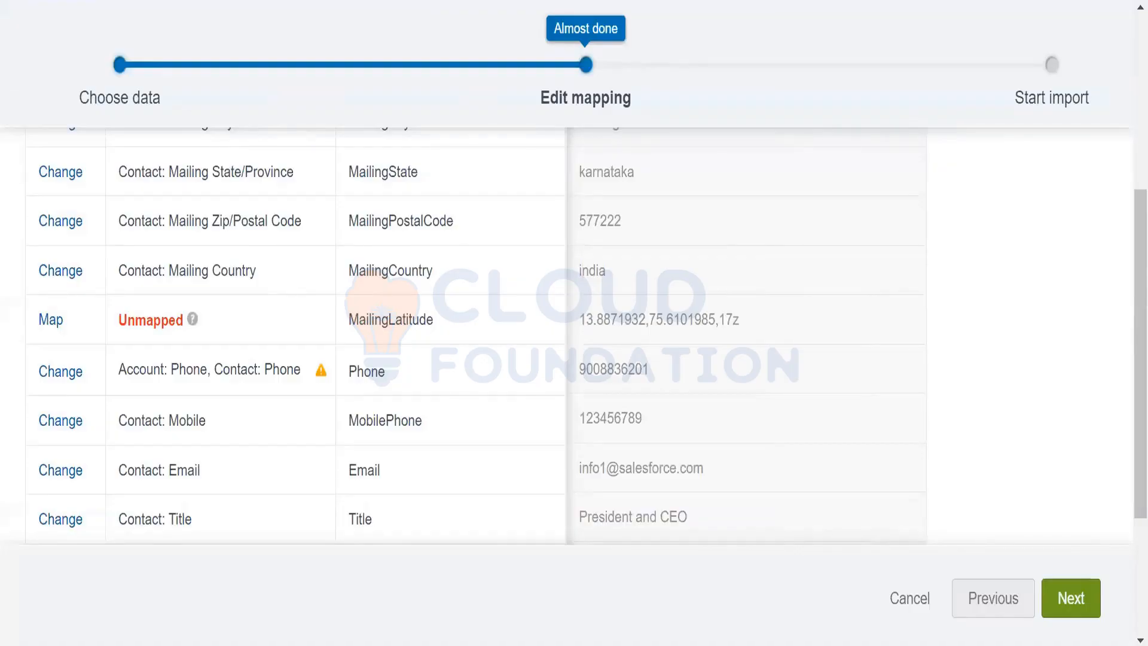
scroll(167, 352, "up", 6)
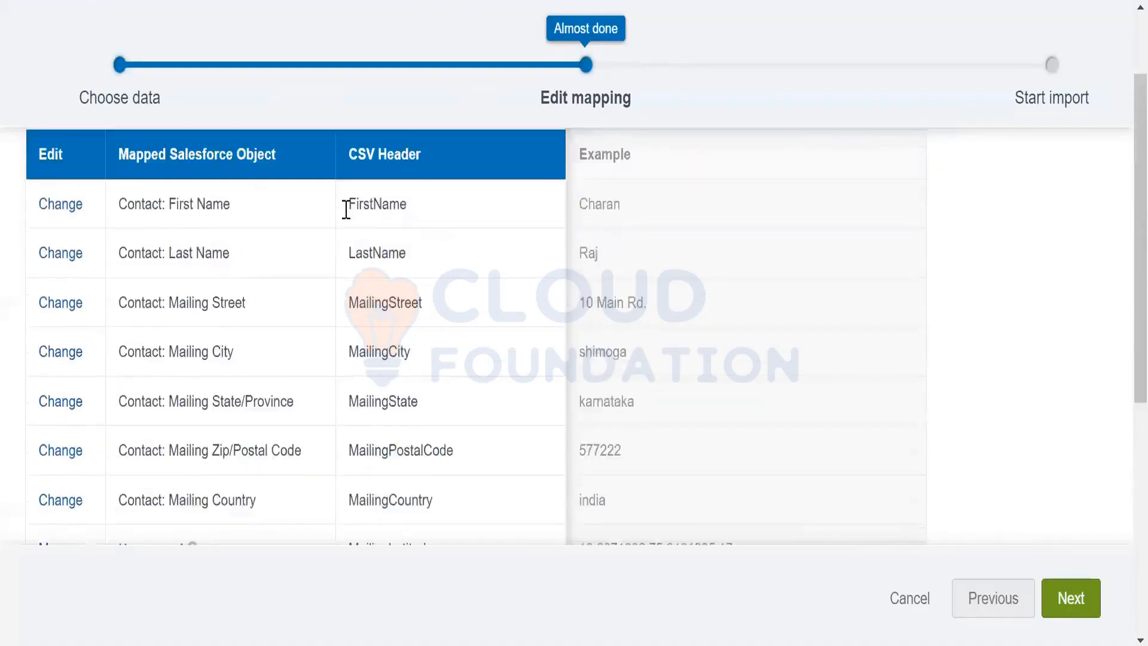
scroll(955, 406, "down", 4)
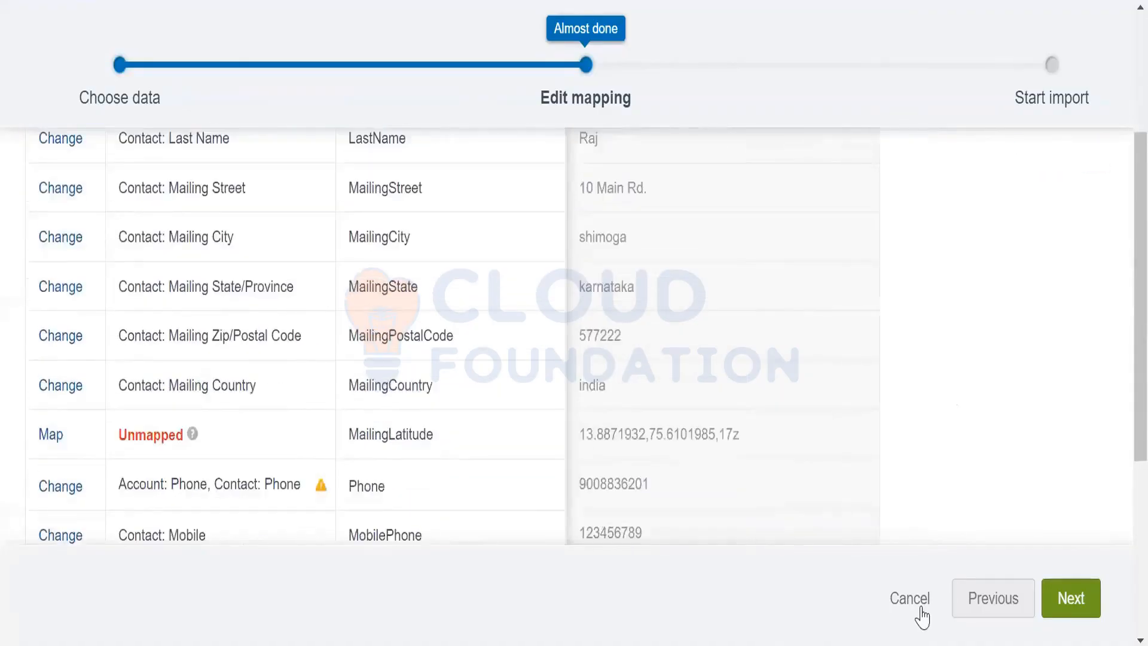
left_click(915, 600)
left_click(755, 276)
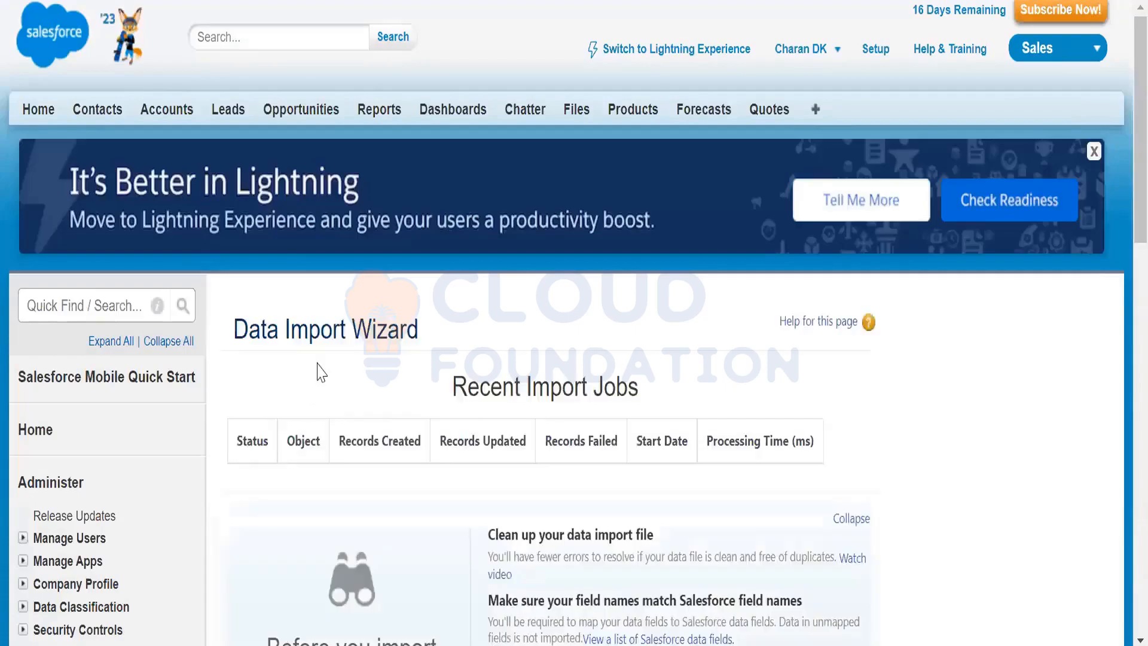
Launch the import wizard again from the Data Import Wizard landing page.
scroll(457, 390, "down", 7)
scroll(524, 398, "down", 10)
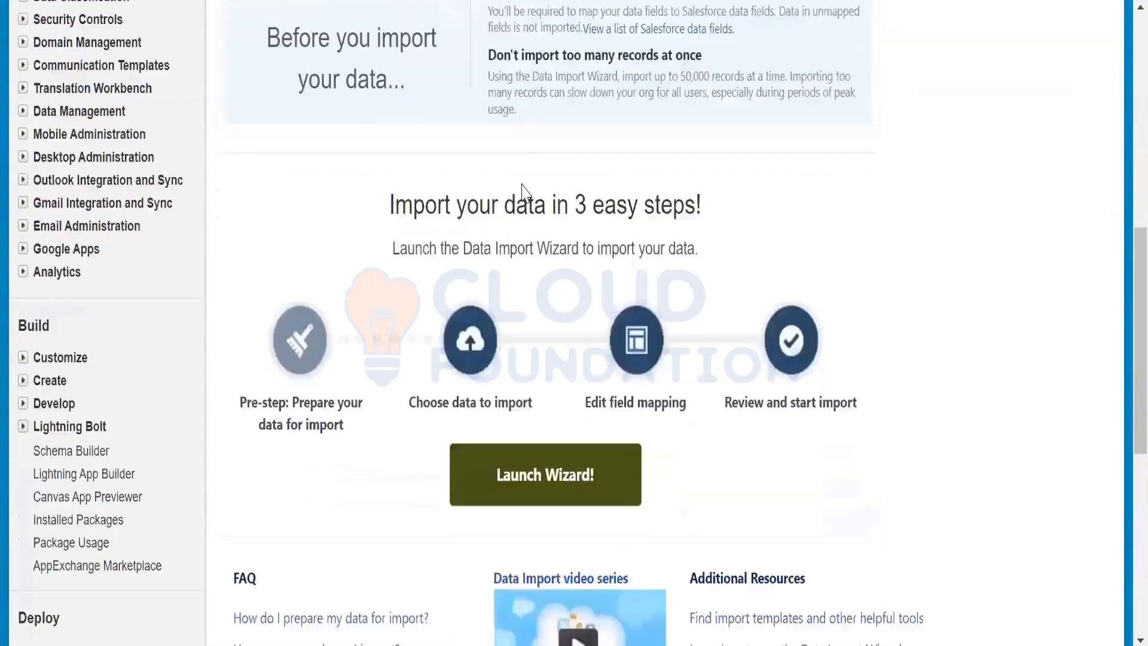
scroll(509, 207, "up", 7)
scroll(545, 455, "down", 5)
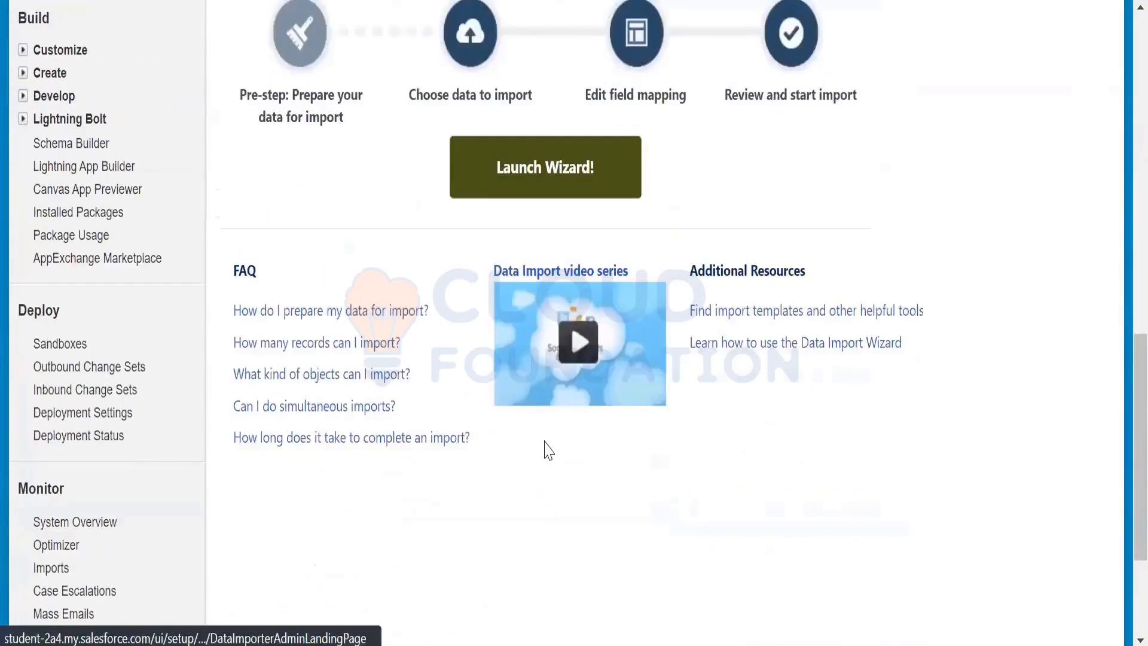
left_click(543, 448)
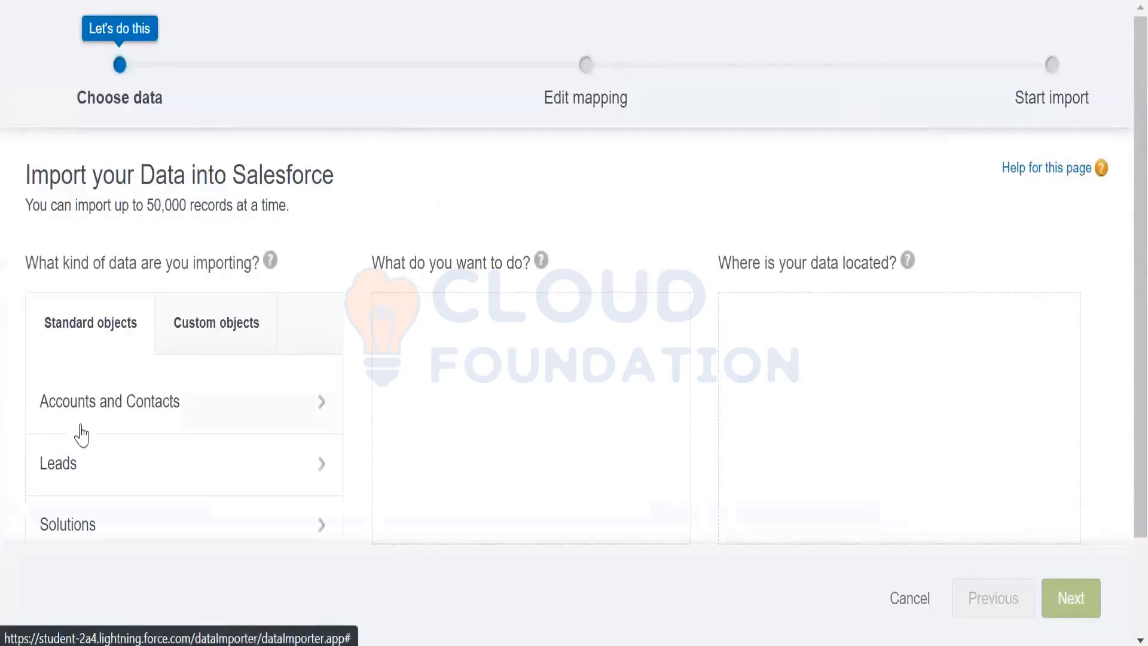
Configure the import to add new Accounts and Contacts records, with contacts matched by Name.
left_click(101, 420)
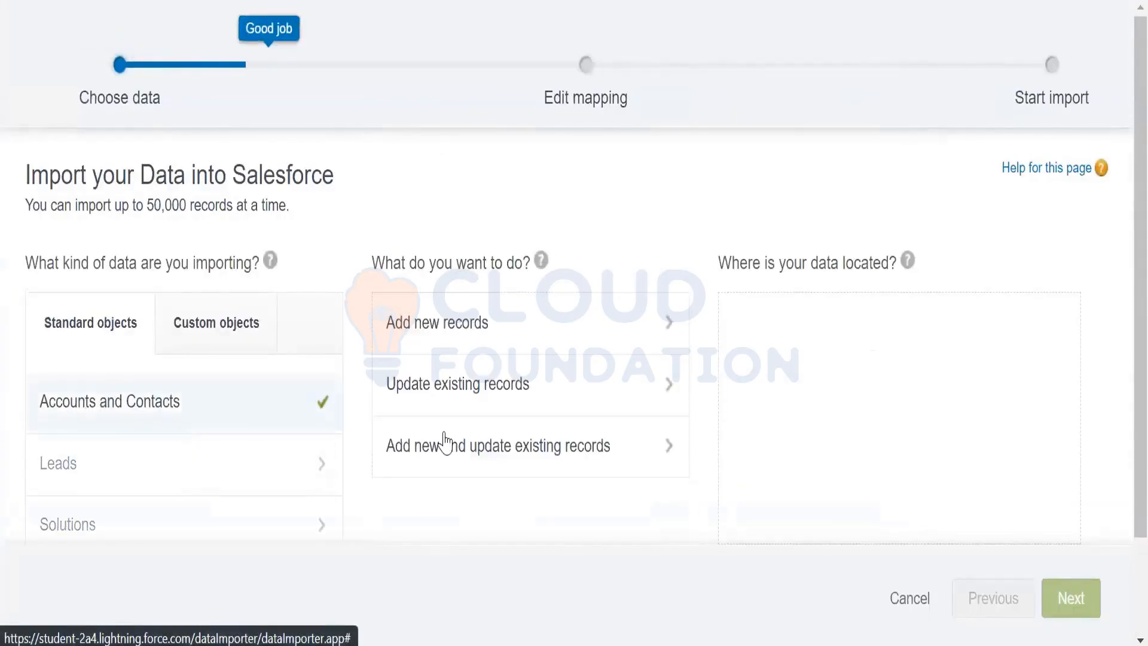
left_click(439, 334)
left_click(419, 409)
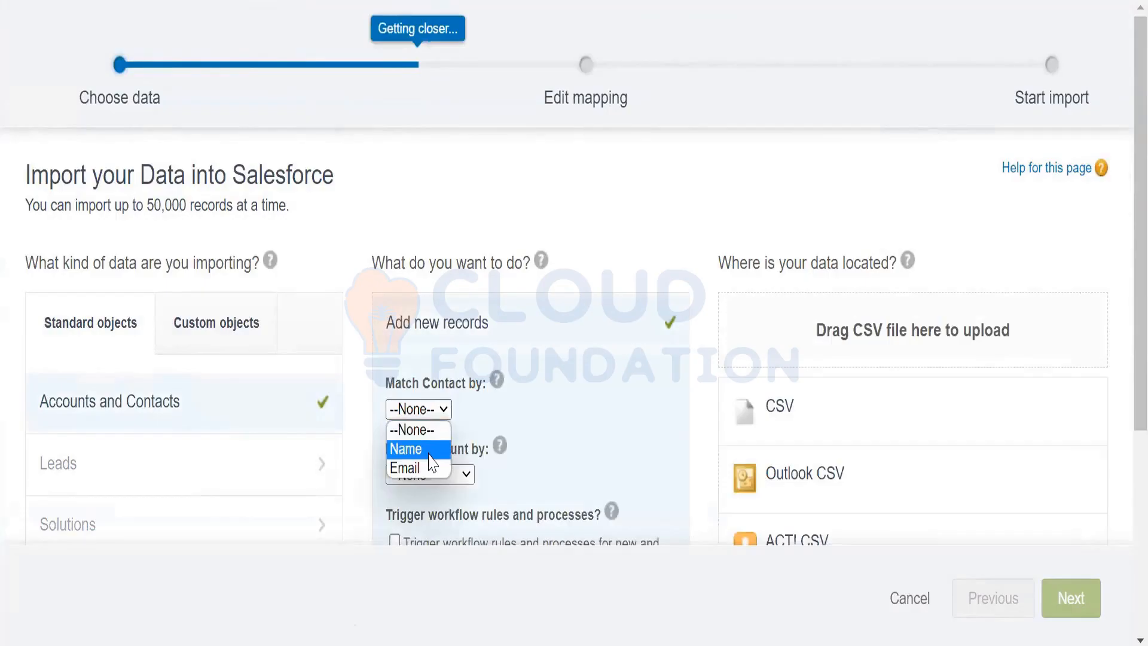
left_click(402, 446)
scroll(745, 329, "down", 4)
Upload the edited salesforce 1 file as the CSV source and continue to its field mapping to check the MailingLatitude row.
left_click(780, 176)
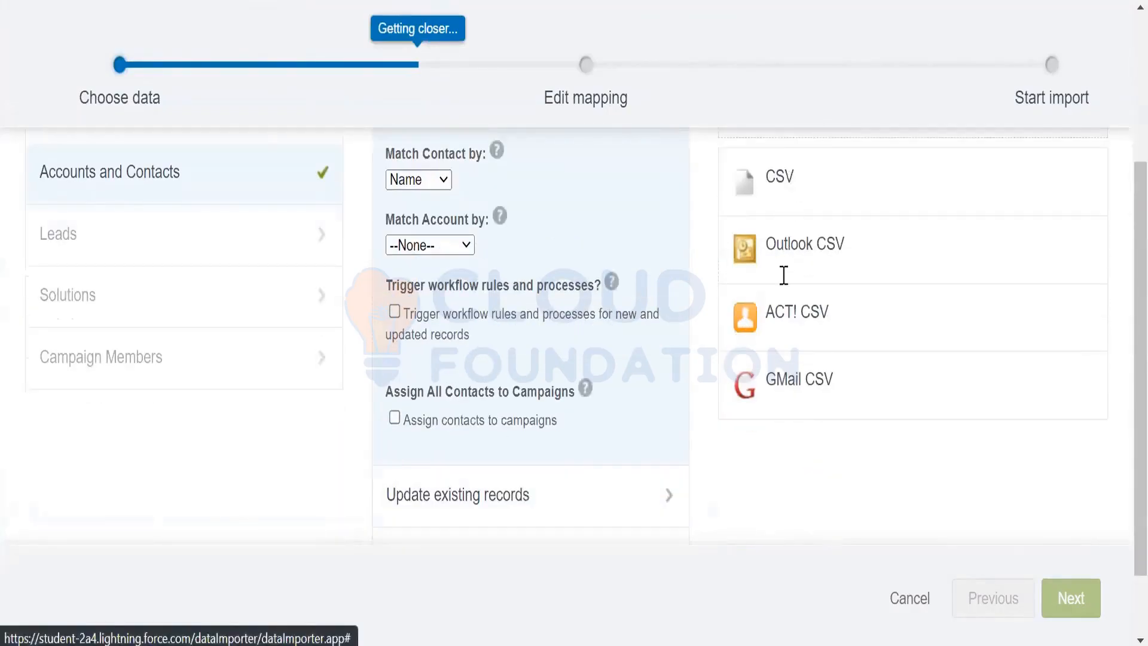
scroll(820, 365, "down", 2)
left_click(817, 365)
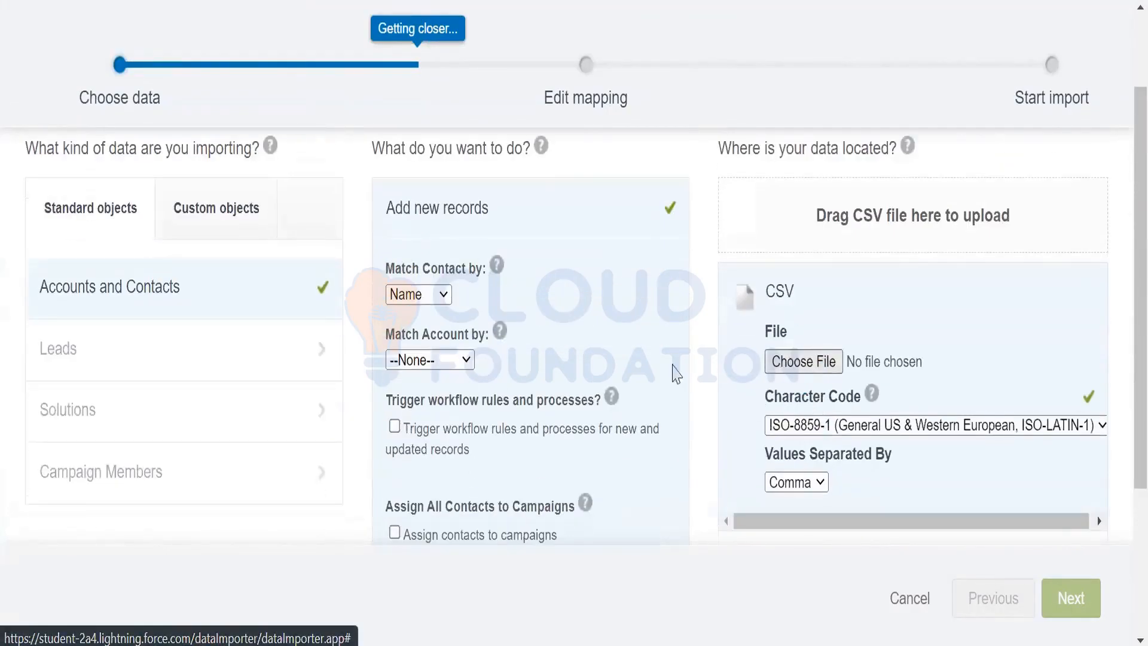
left_click(209, 226)
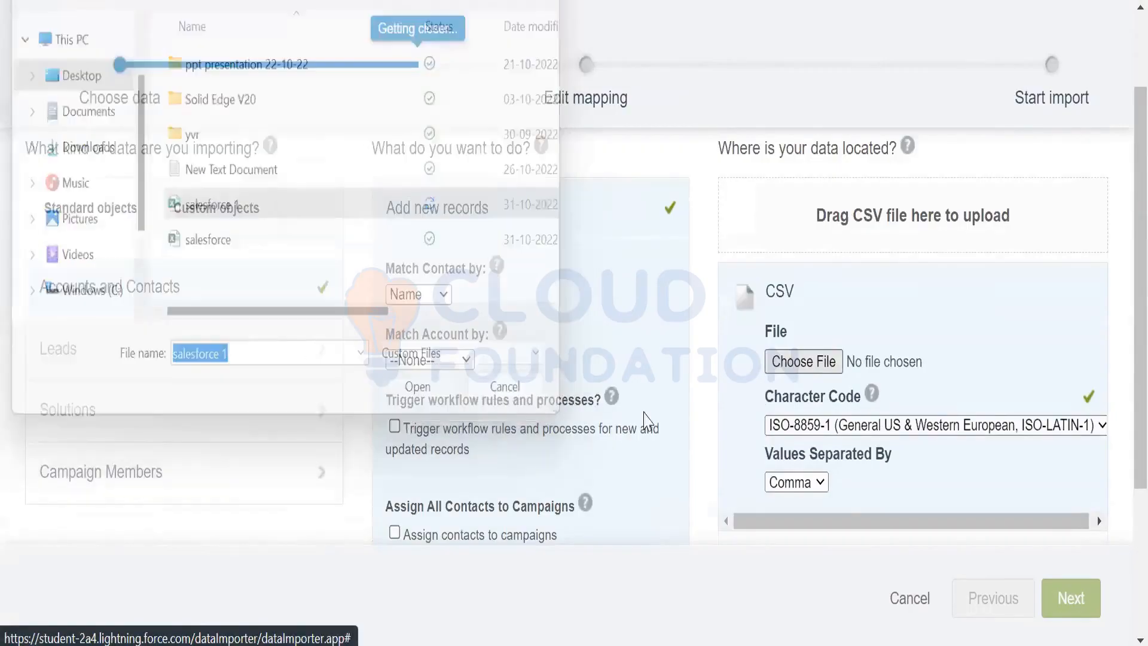
scroll(775, 413, "down", 4)
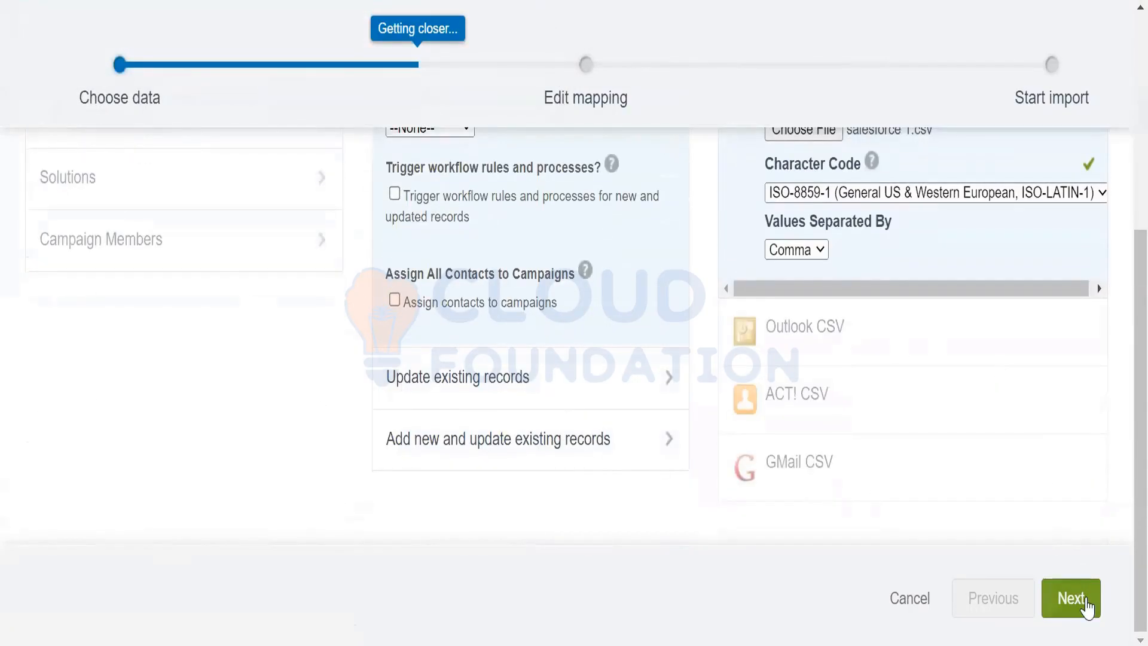
left_click(1087, 601)
scroll(513, 331, "down", 5)
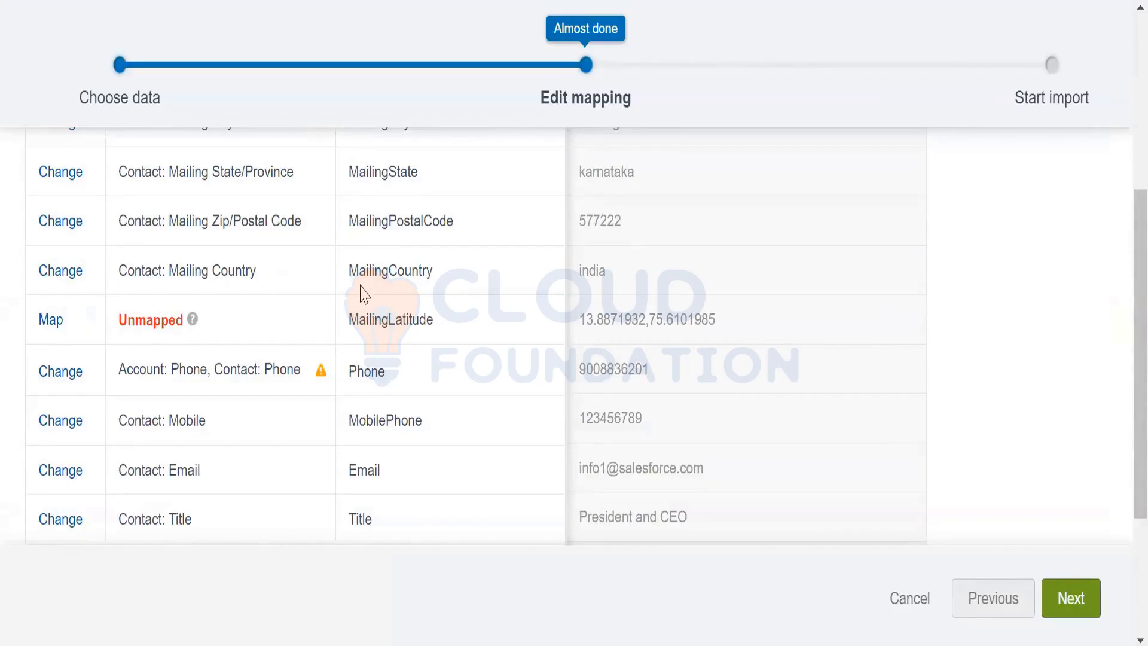
Reopen the salesforce 1 file from the desktop in Excel and delete the entire MailingLatitude column.
key("alt+Tab")
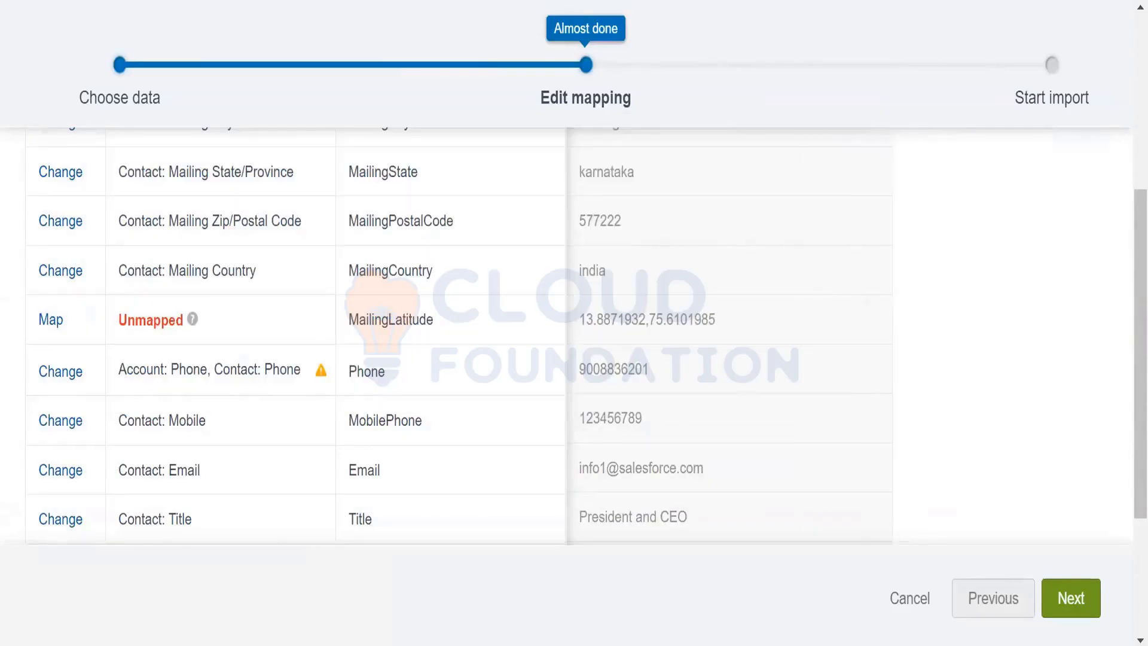
key("super+d")
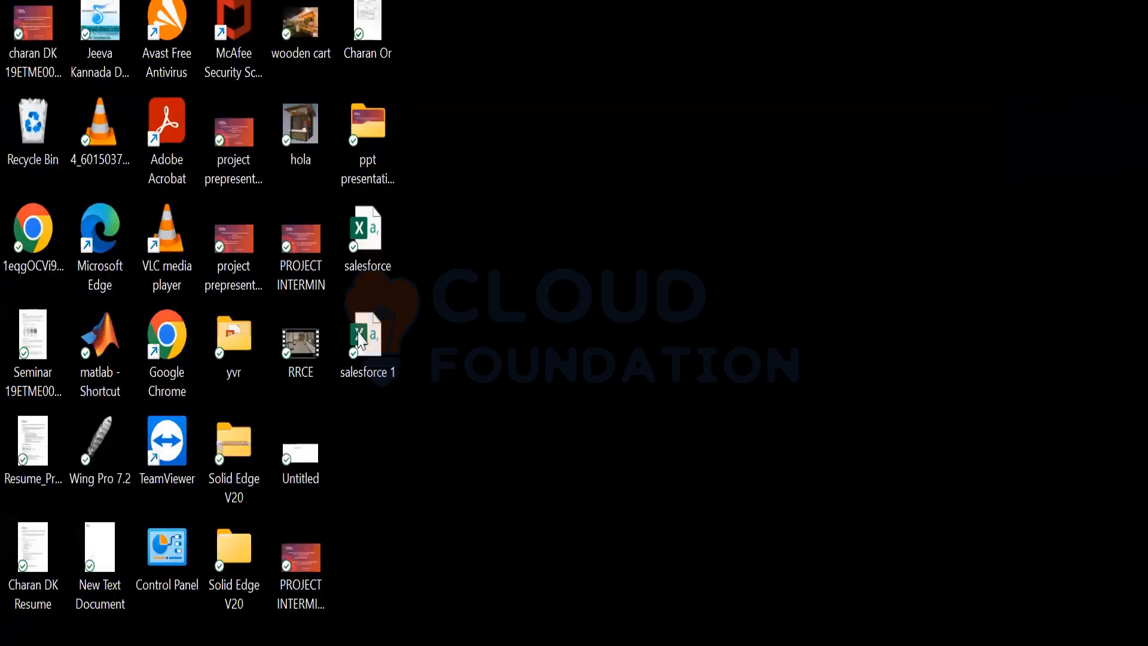
double_click(361, 339)
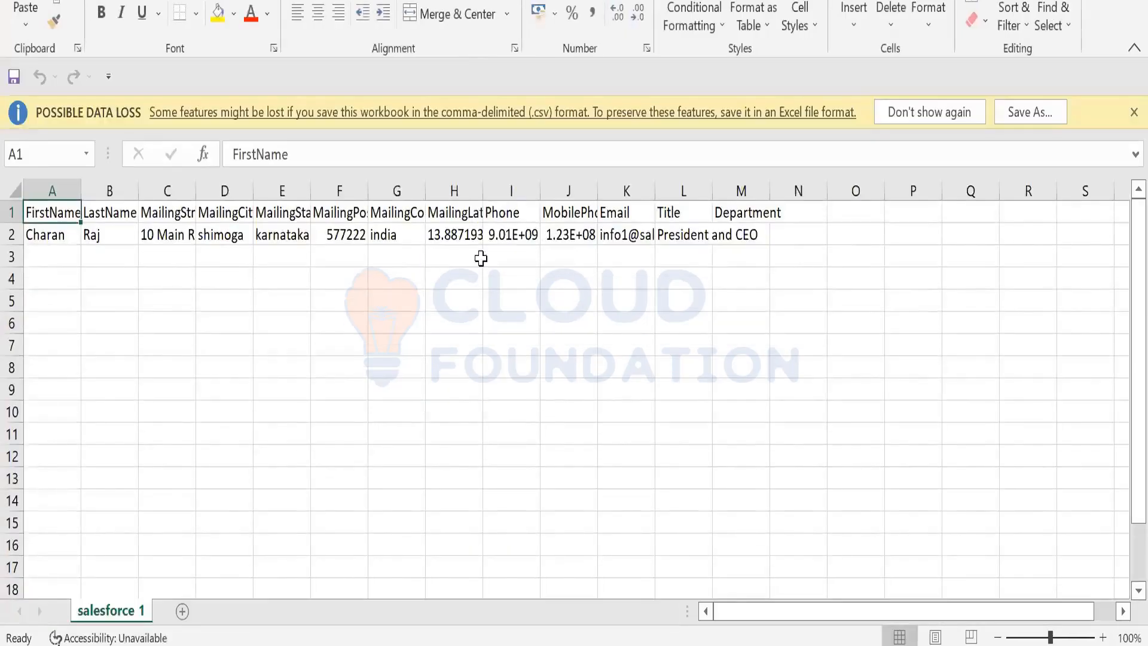
left_click(448, 215)
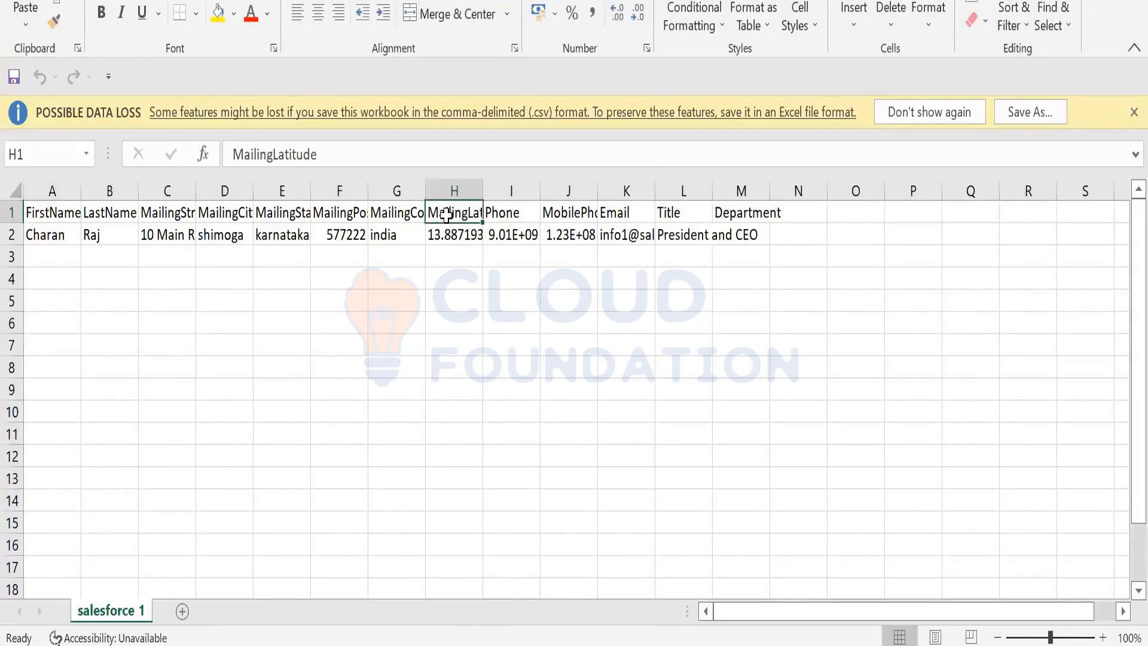
right_click(449, 214)
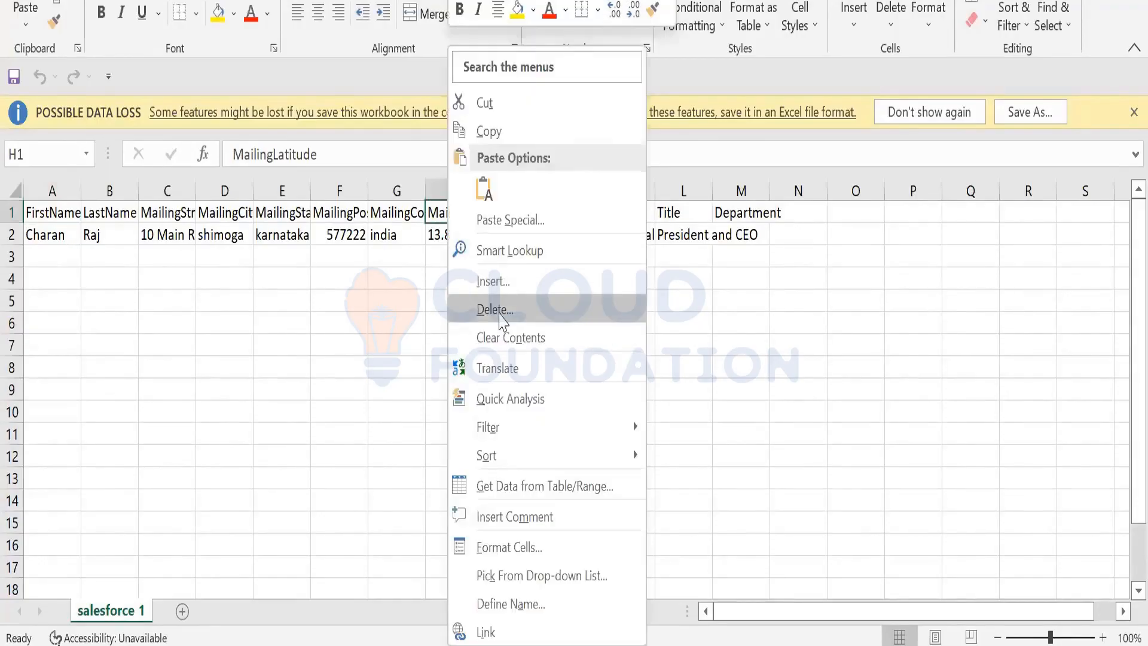
left_click(500, 310)
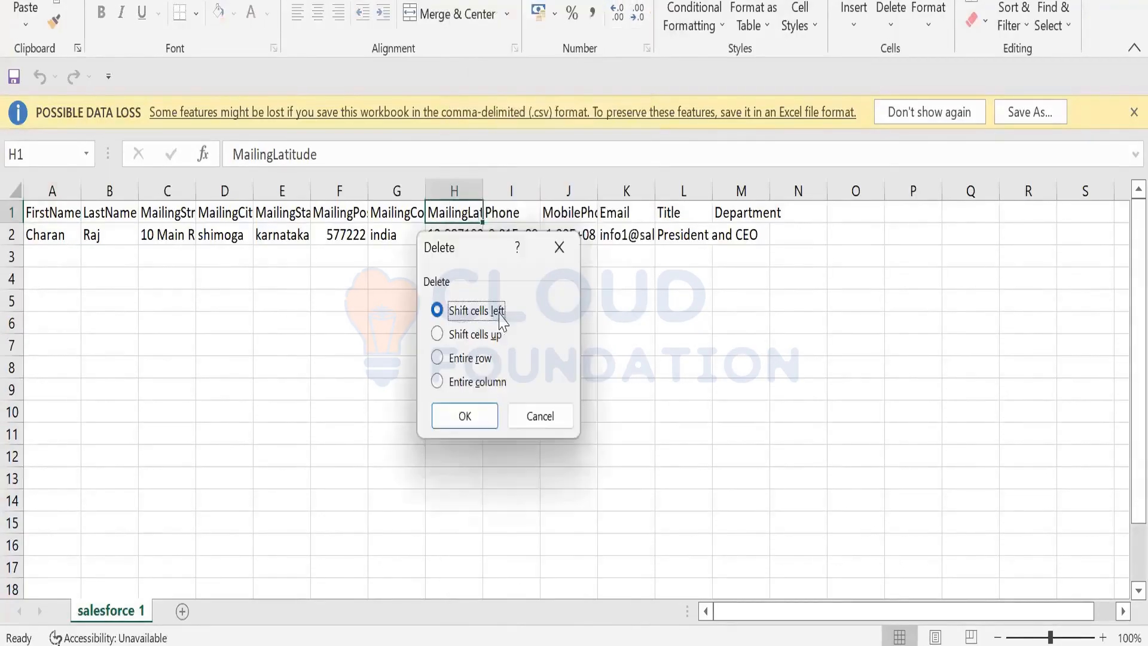
left_click(475, 381)
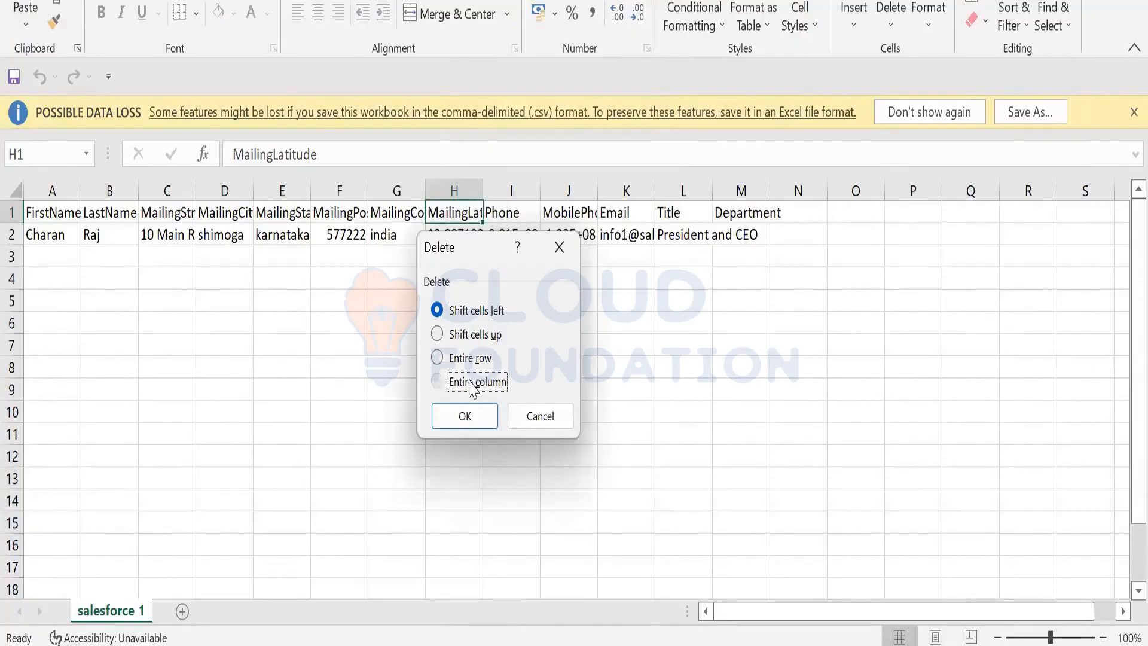
left_click(478, 421)
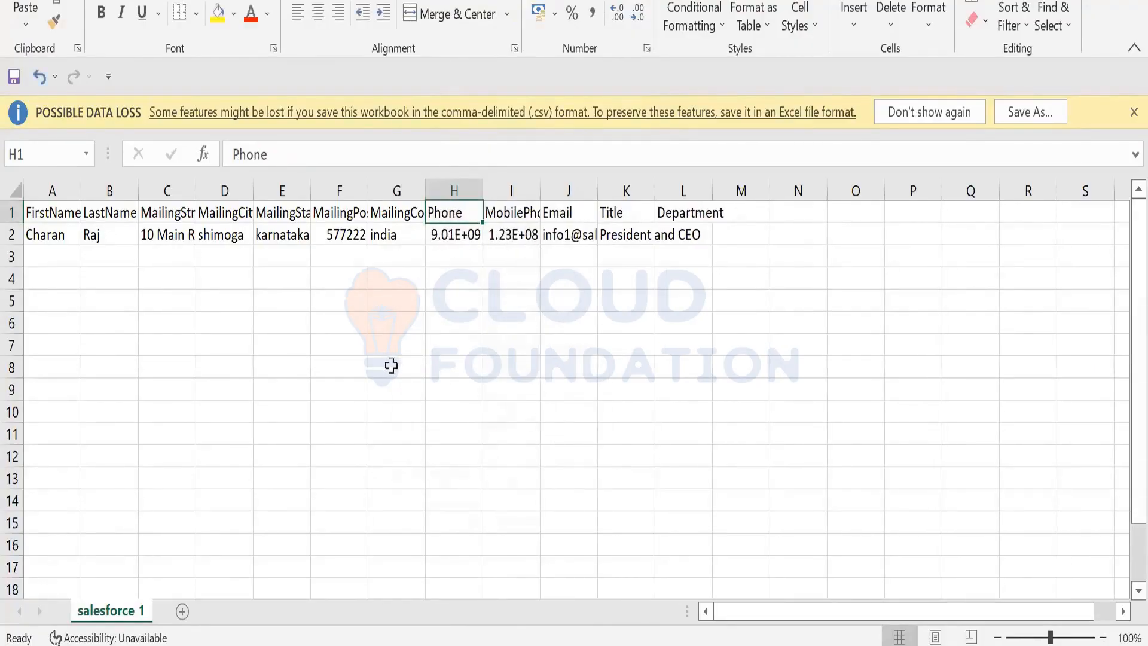
Save the edited salesforce 1 CSV, close it and switch back to the Data Import Wizard in Chrome.
key("ctrl+s")
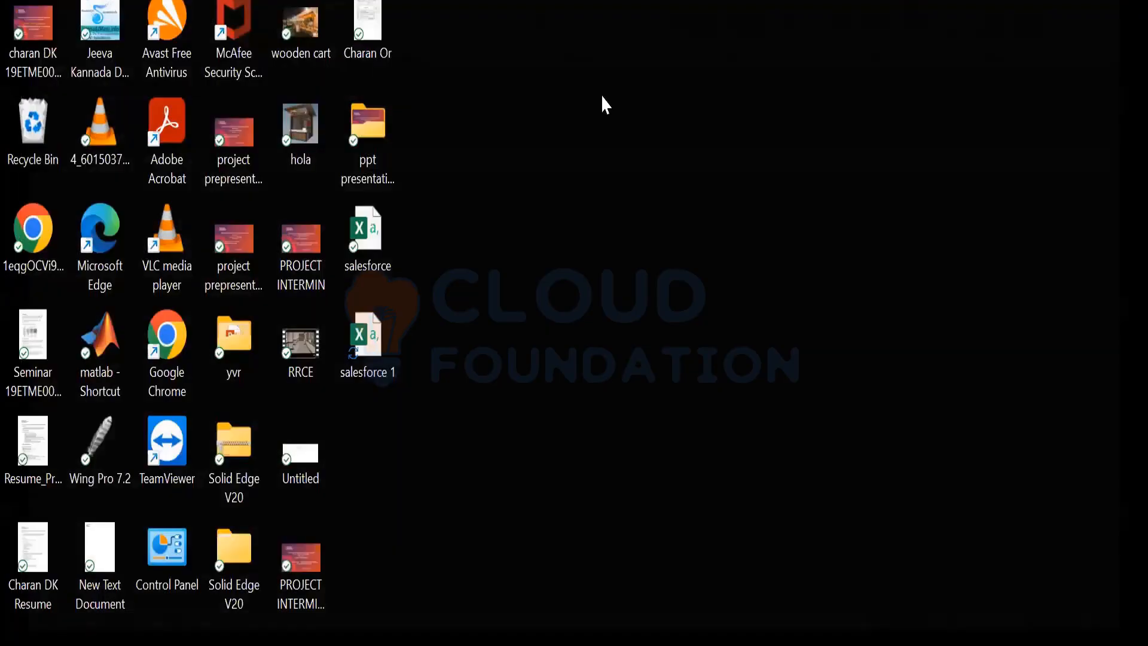
key("alt+Tab")
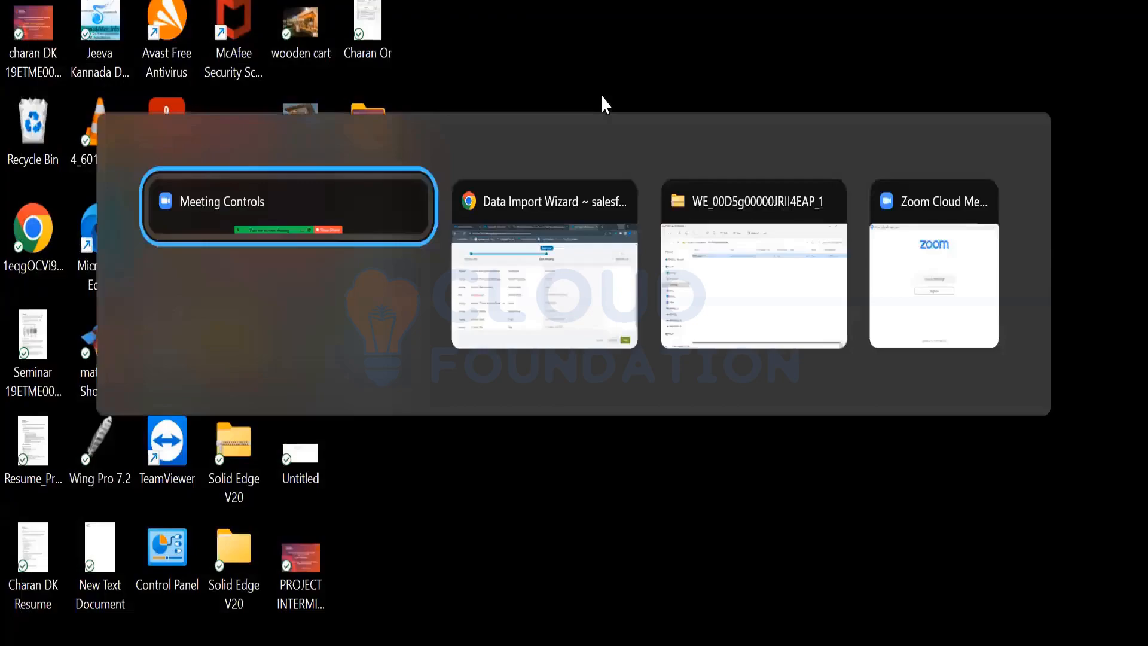
key("alt+Tab")
key("alt+Tab")
key("alt+Tab")
key("alt+Tab")
key("alt+Tab")
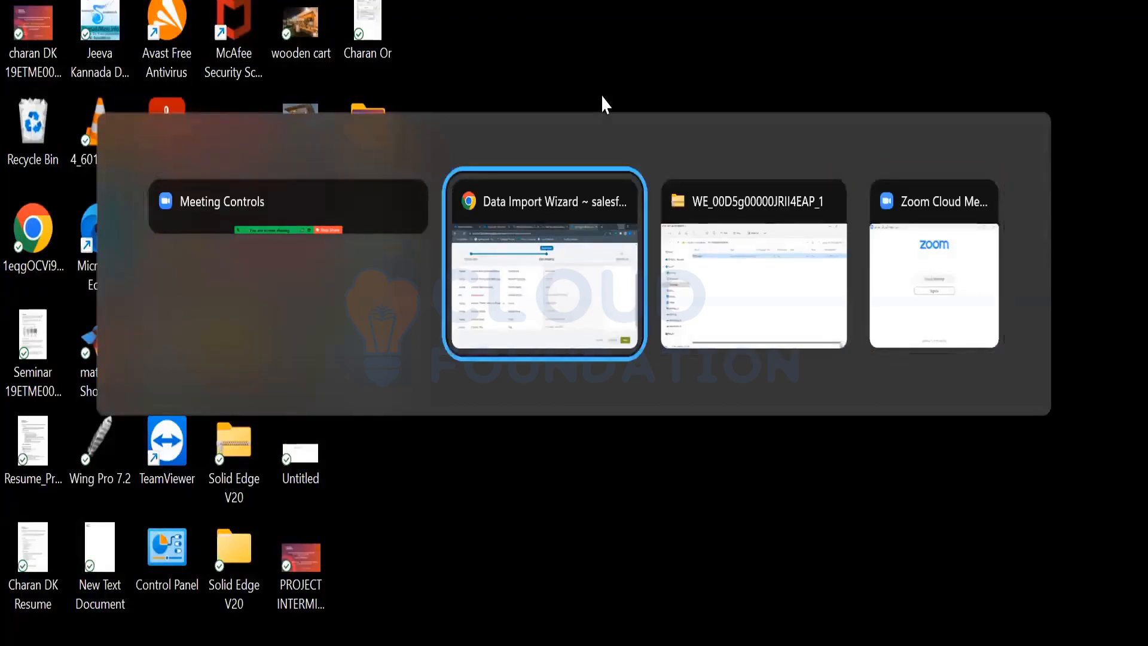
left_click(460, 332)
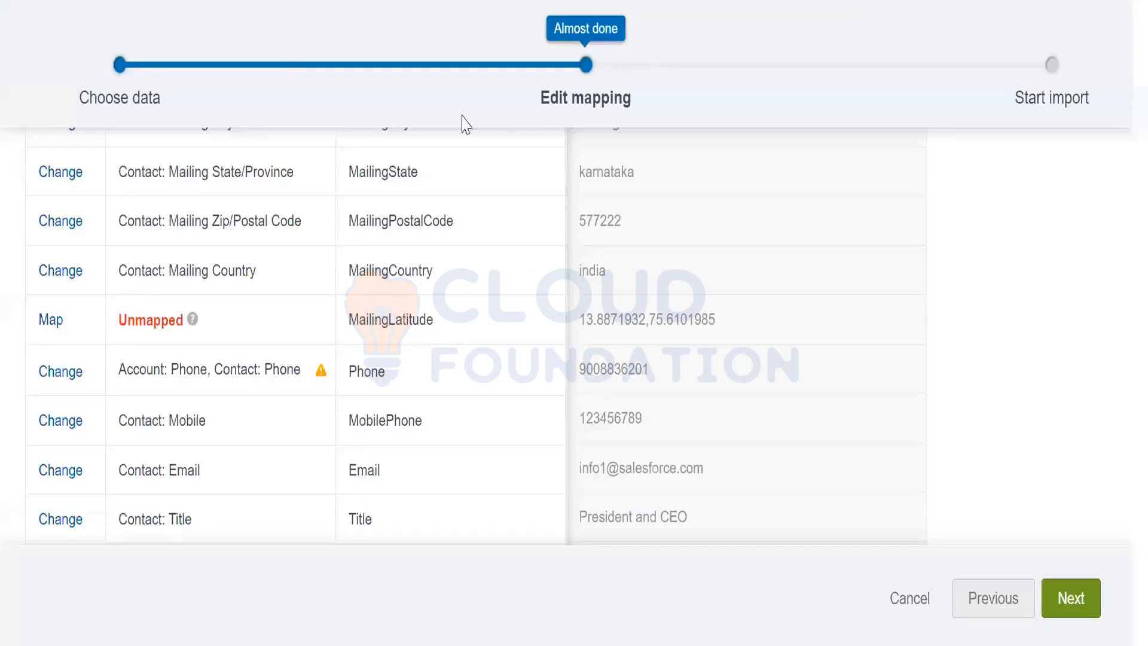
Try to proceed from the old file's field mapping, dismiss the error and cancel this import.
left_click(1070, 601)
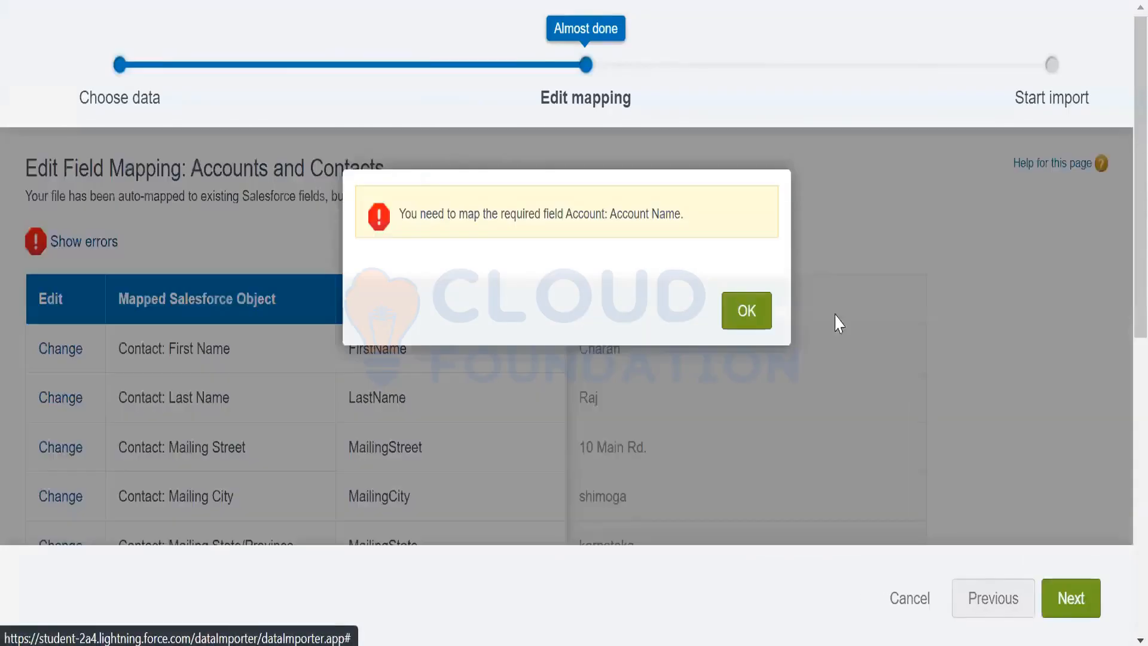
left_click(754, 320)
left_click(906, 598)
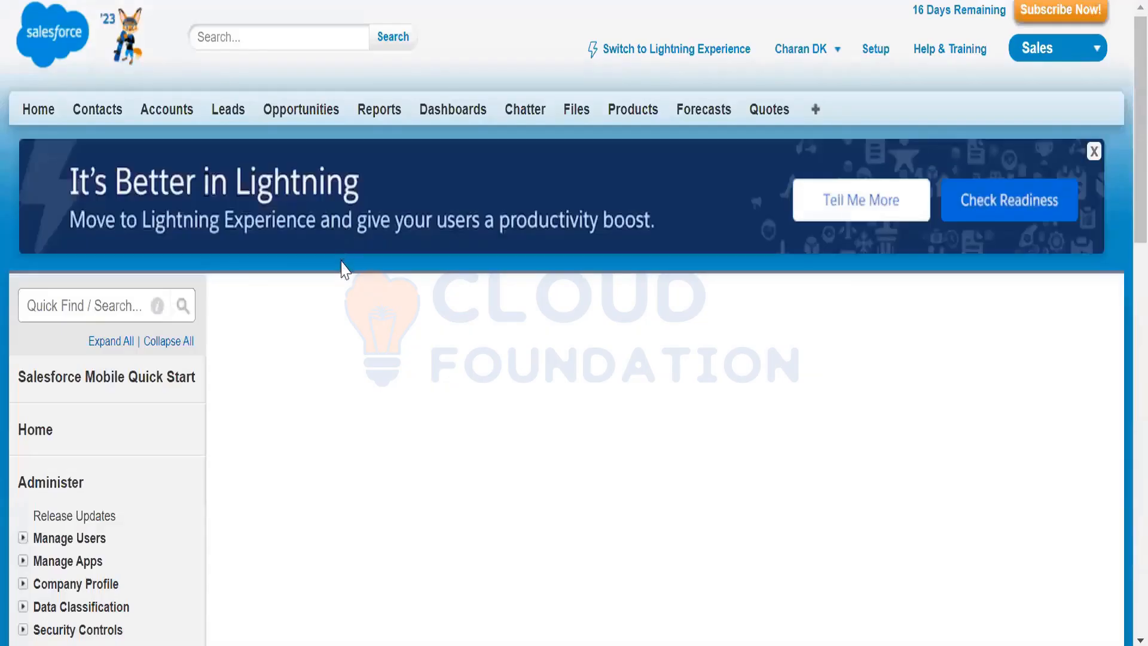
Relaunch the import wizard and set it to add new Accounts and Contacts records, with contacts matched by Name.
scroll(645, 376, "down", 1)
scroll(645, 383, "down", 8)
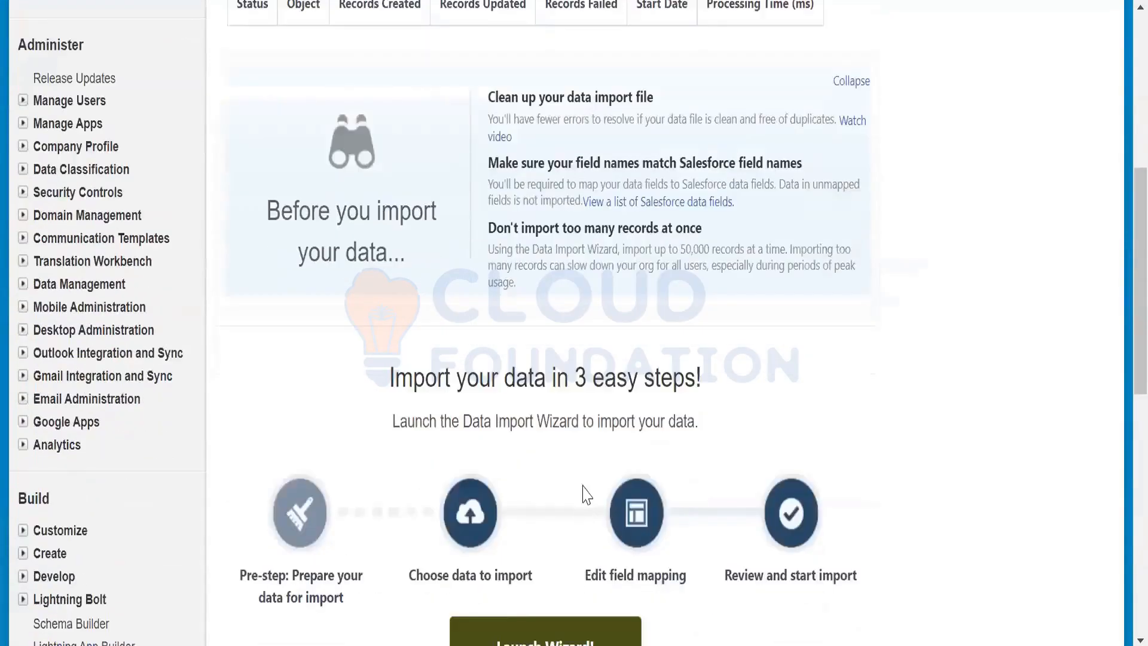
scroll(154, 288, "down", 2)
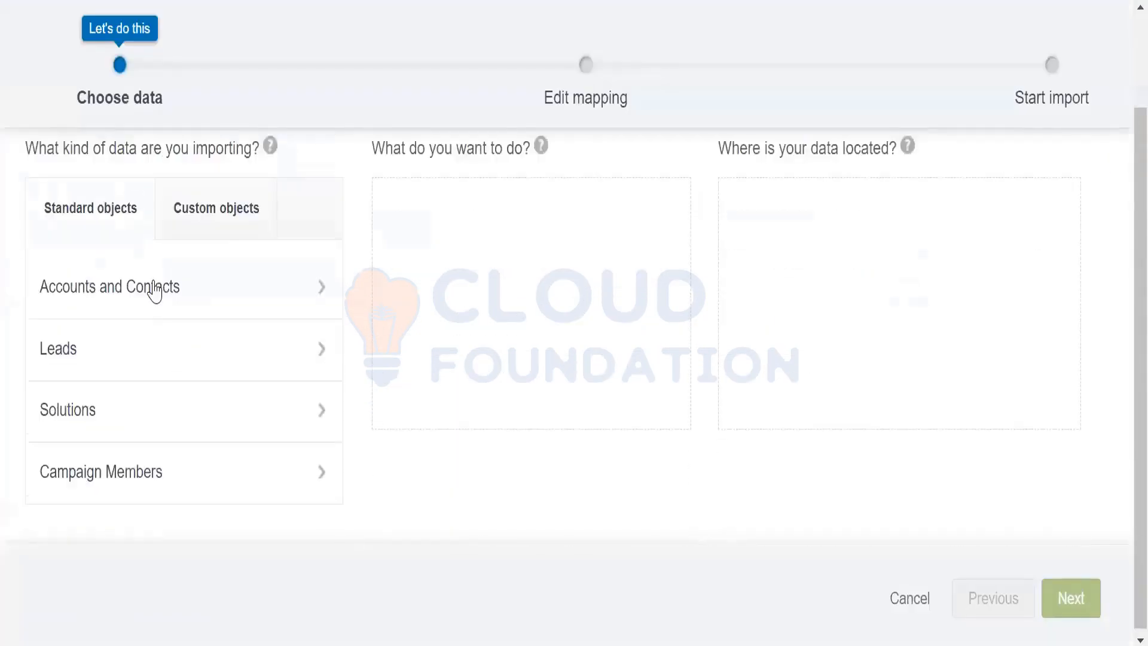
left_click(154, 287)
left_click(513, 350)
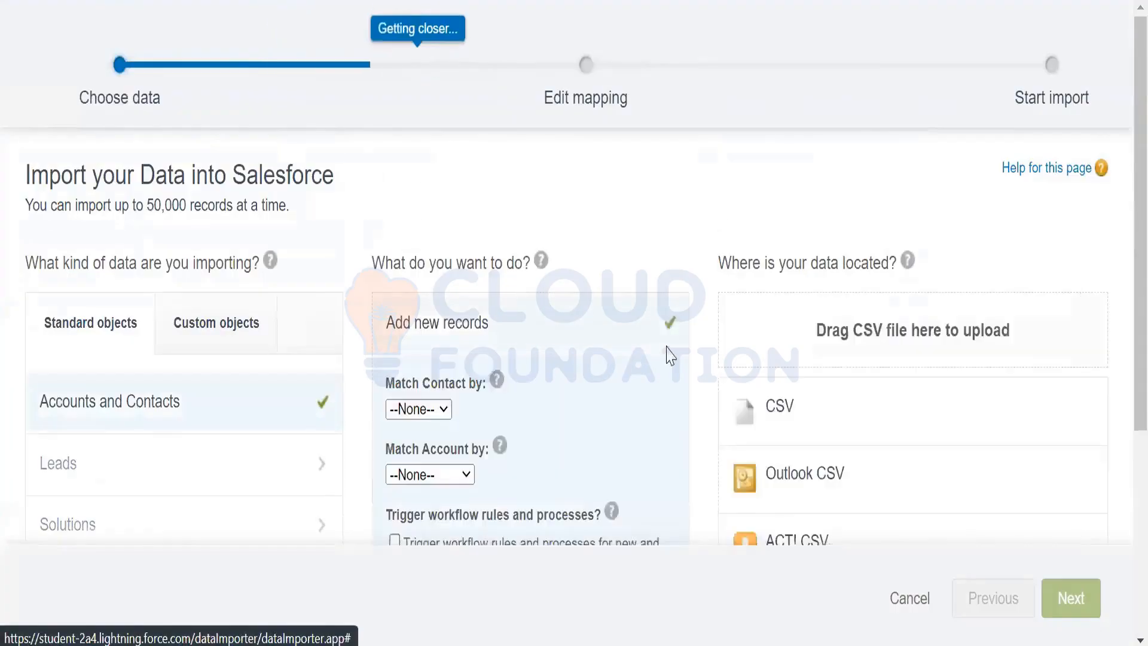
scroll(415, 185, "down", 4)
left_click(415, 181)
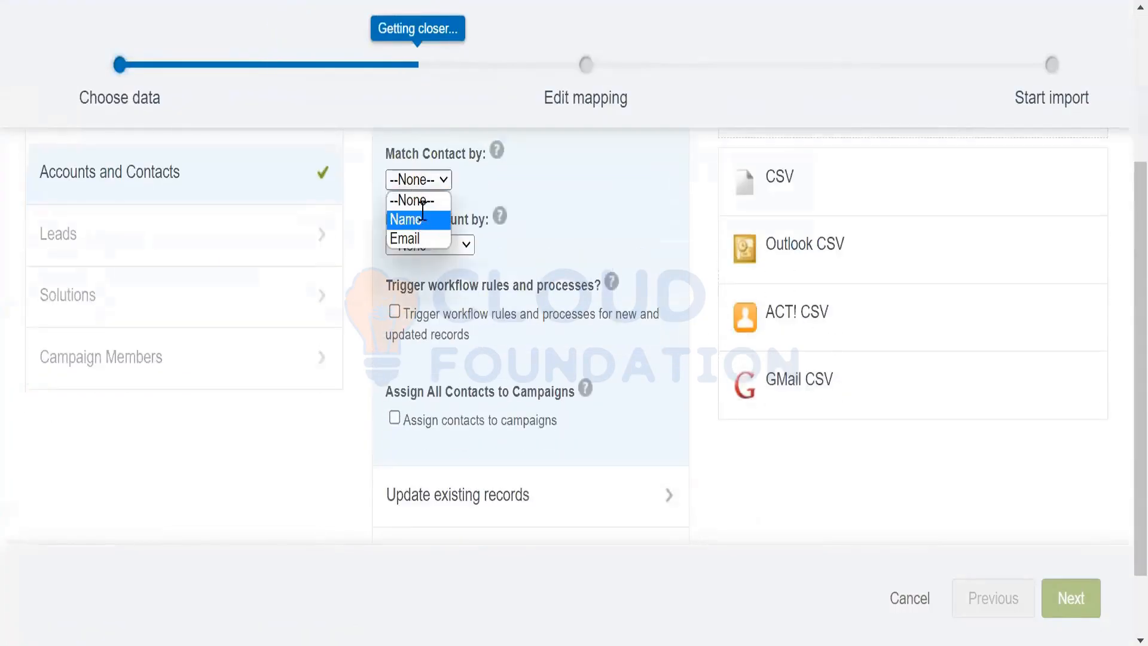
left_click(419, 220)
Choose the resaved salesforce 1 file as the CSV source and continue to its field mapping.
left_click(776, 178)
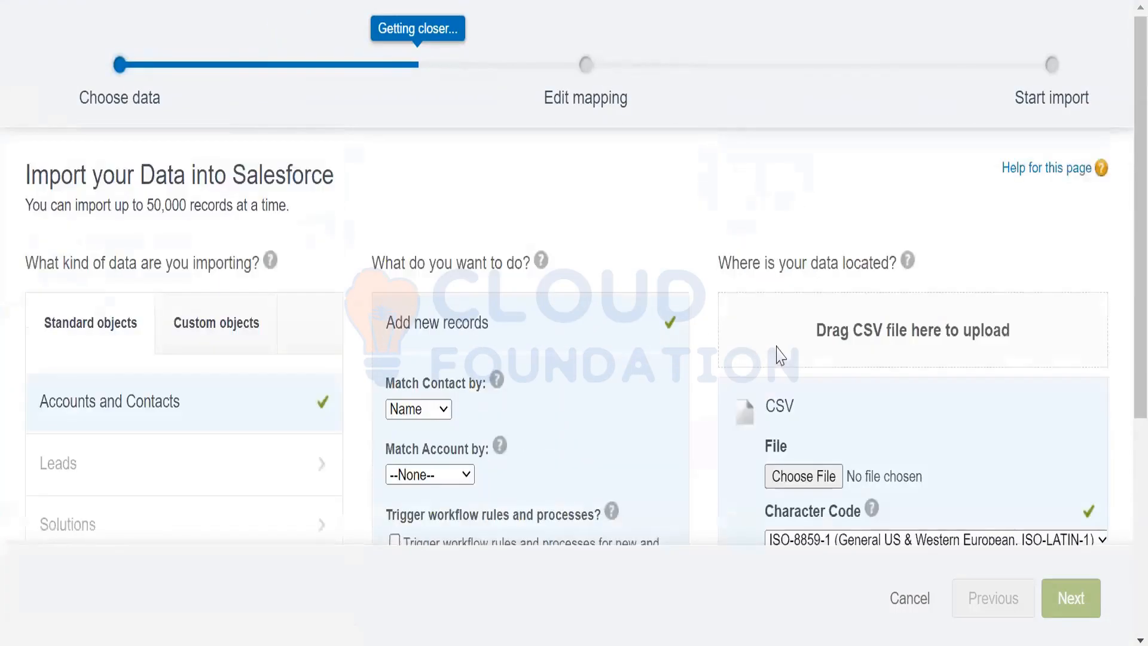
scroll(780, 355, "down", 4)
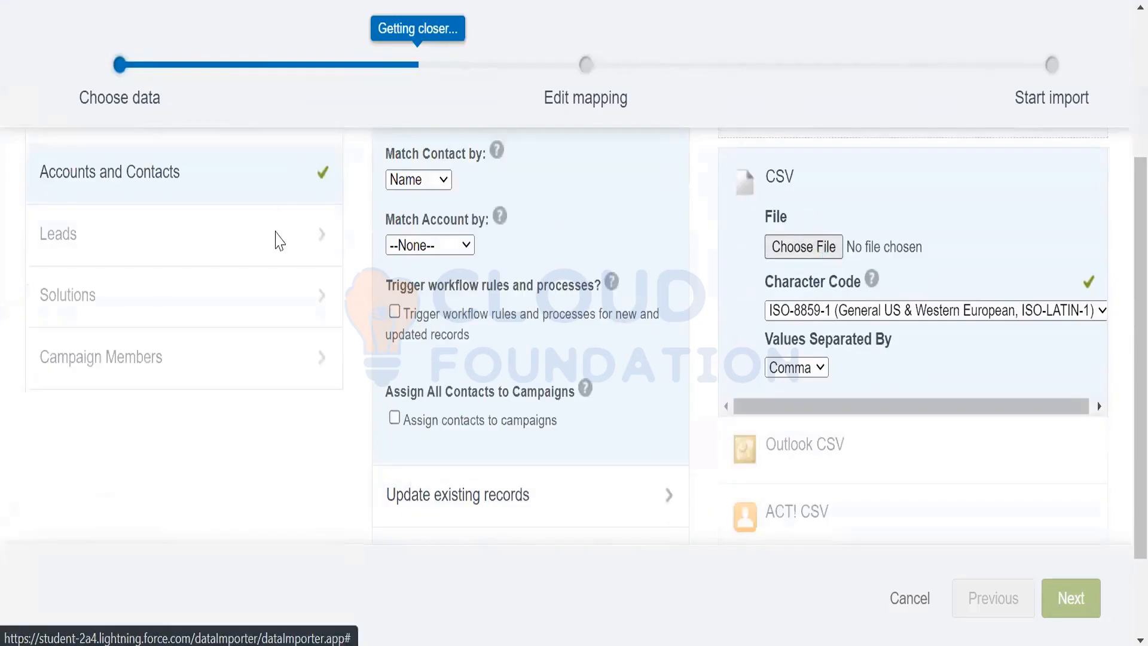
left_click(259, 212)
left_click(422, 393)
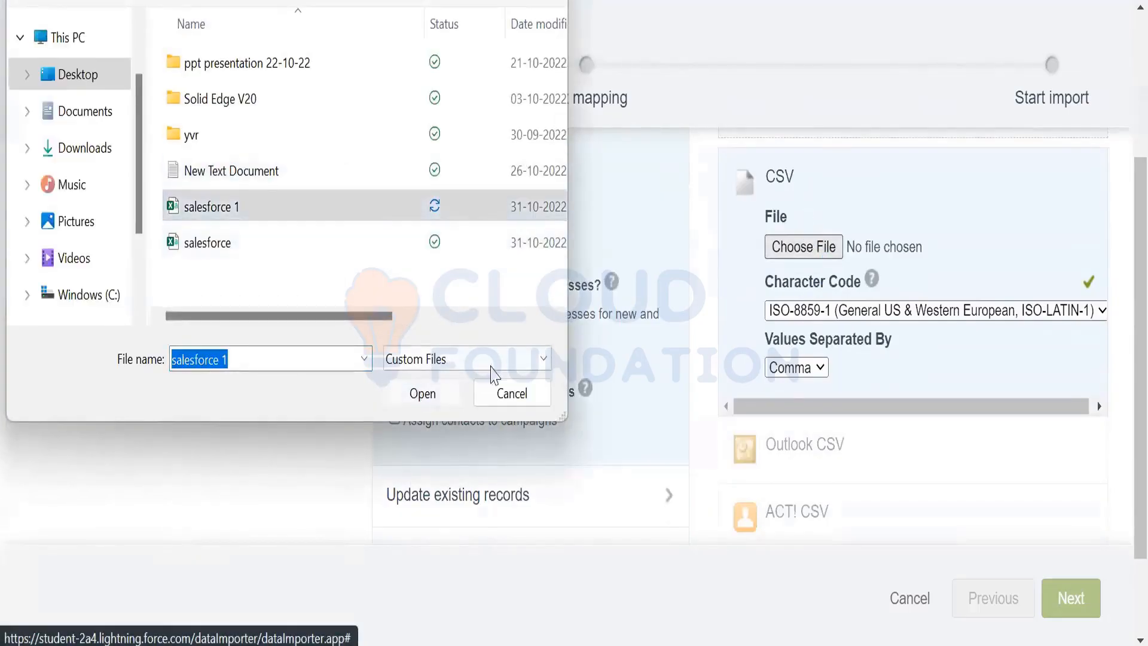
scroll(964, 356, "down", 2)
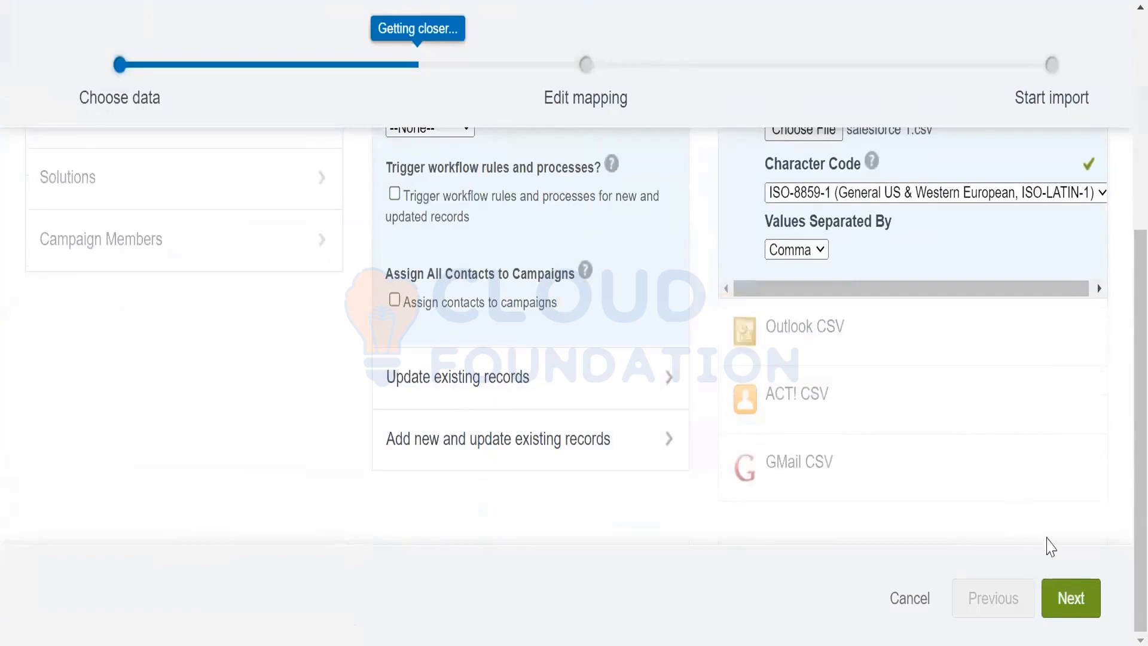
left_click(1065, 599)
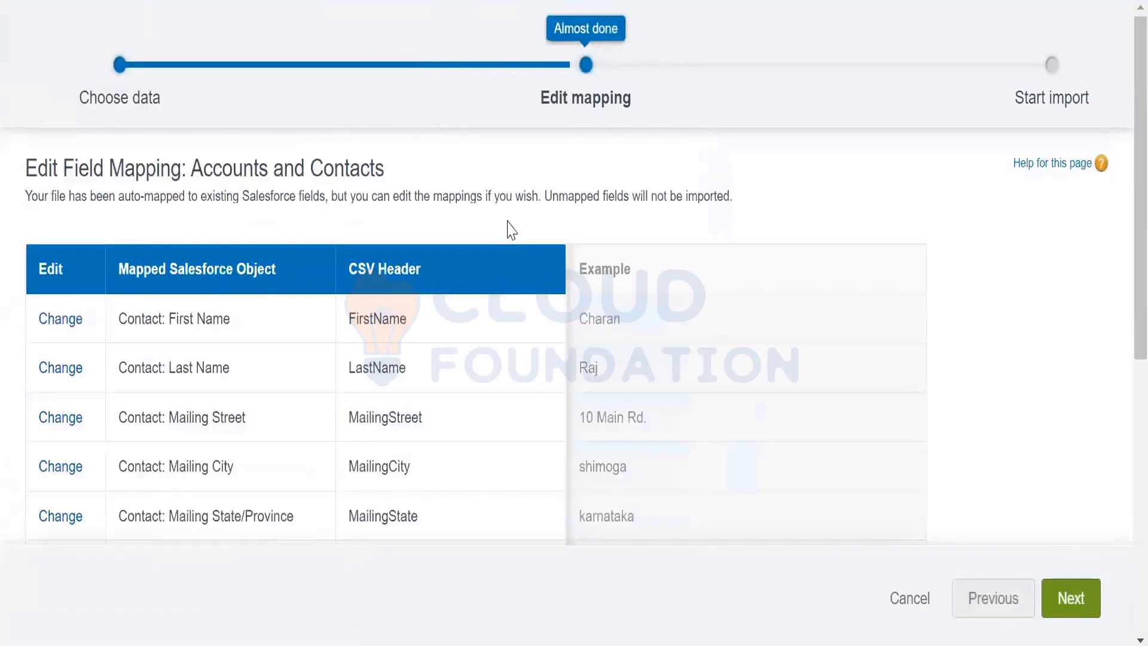
Check the mapping rows of the resaved file and try to proceed to the Start import stage.
scroll(508, 252, "down", 5)
scroll(514, 276, "down", 2)
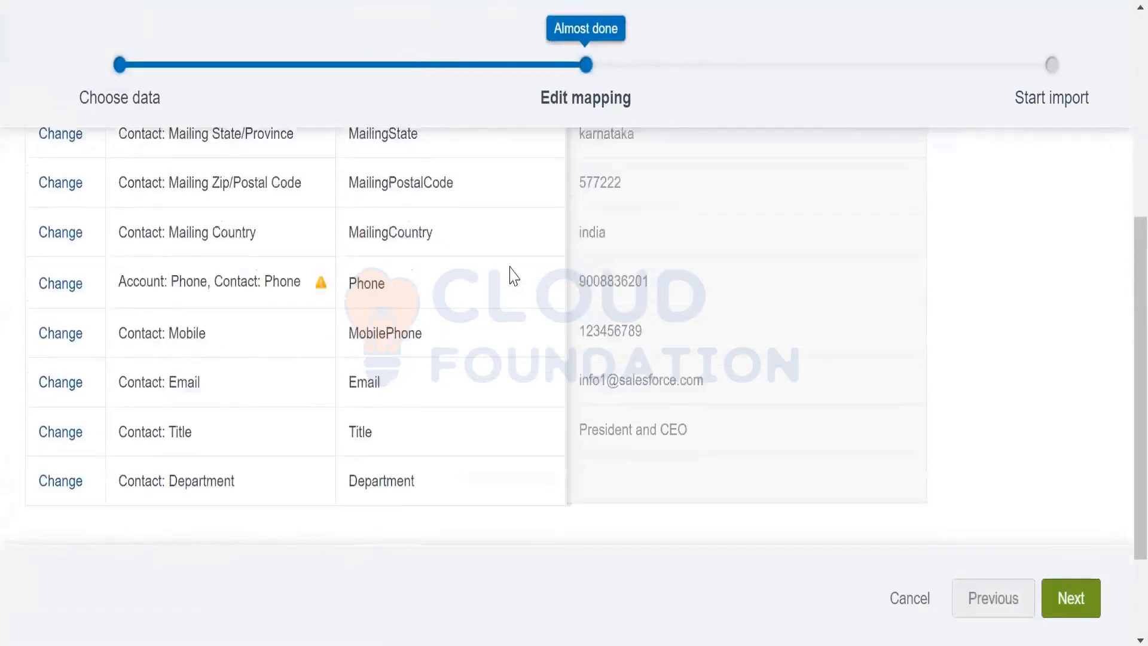
scroll(513, 277, "up", 4)
scroll(514, 276, "down", 5)
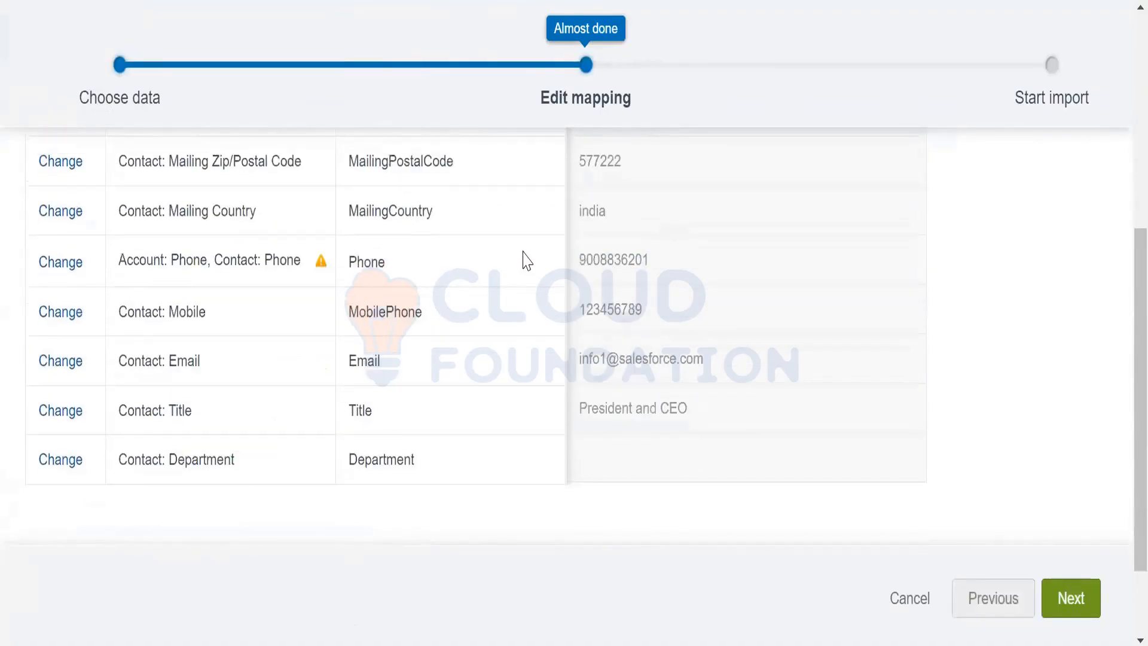
scroll(523, 261, "up", 1)
left_click(1071, 598)
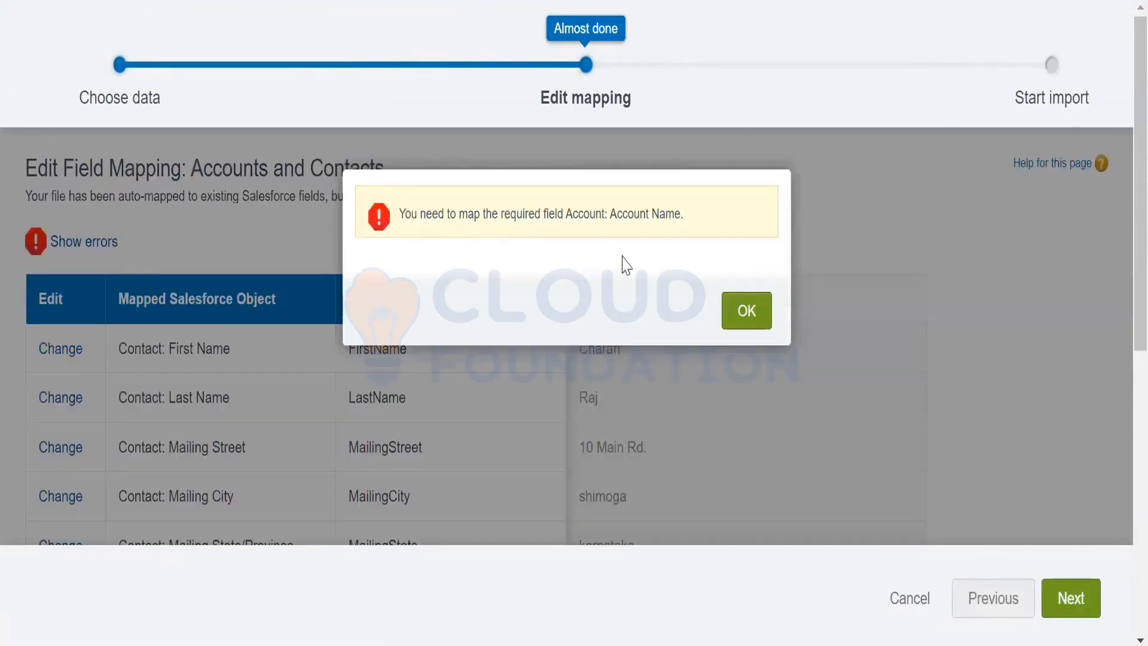
Look over the first mapping rows, retry proceeding to the Start import stage and dismiss the error.
scroll(620, 261, "down", 2)
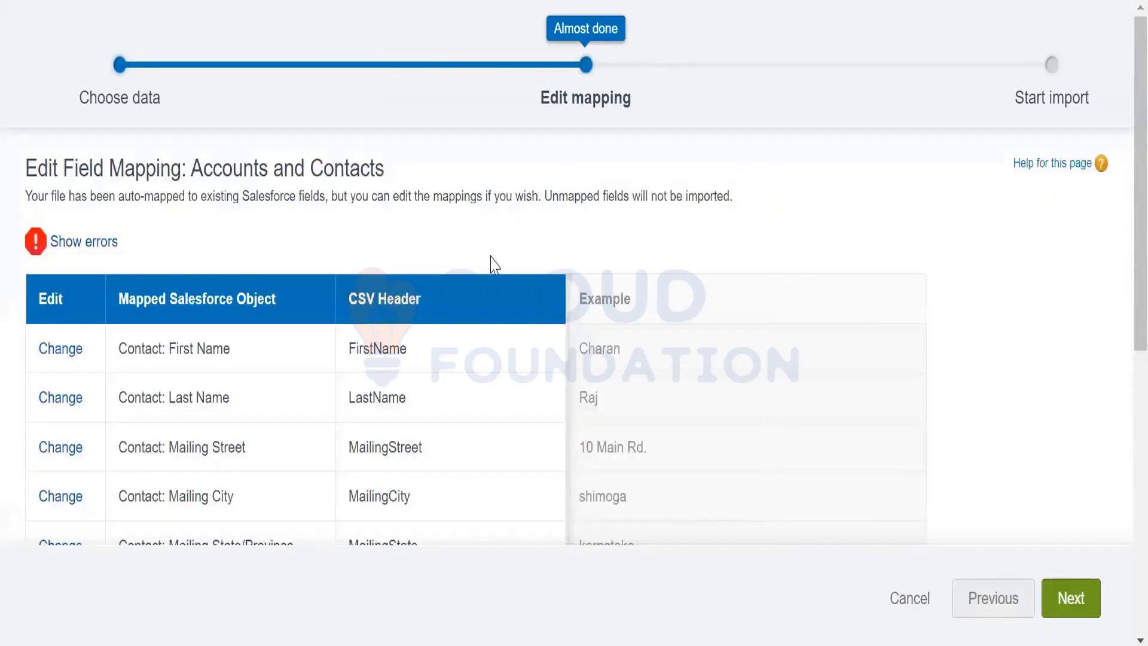
scroll(482, 259, "down", 2)
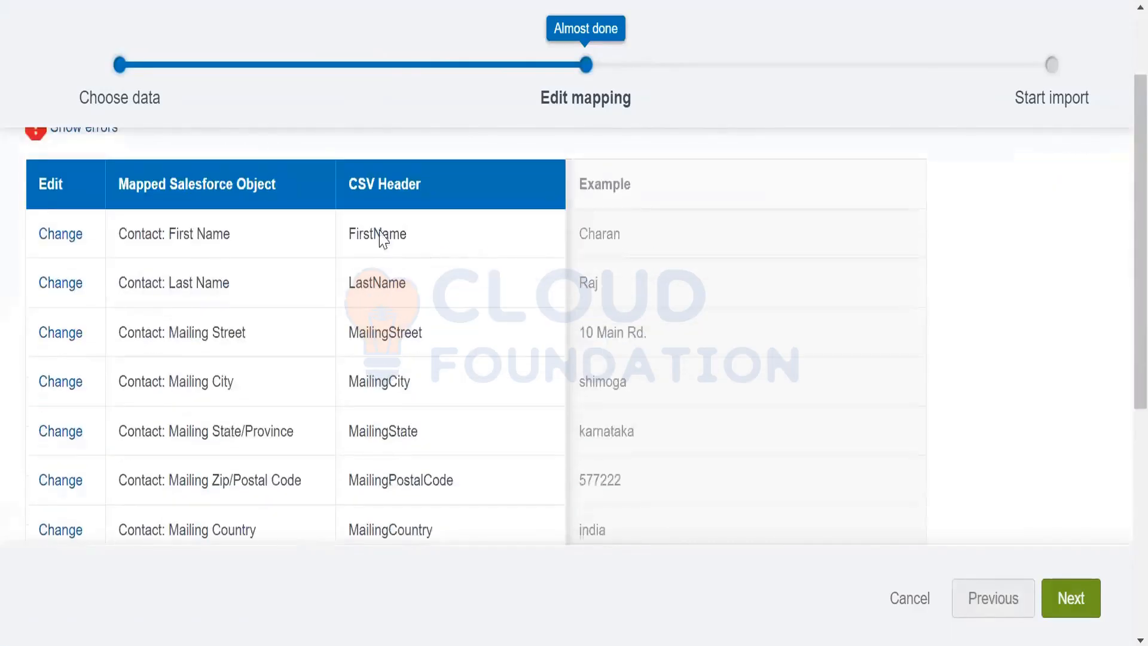
left_click(1070, 616)
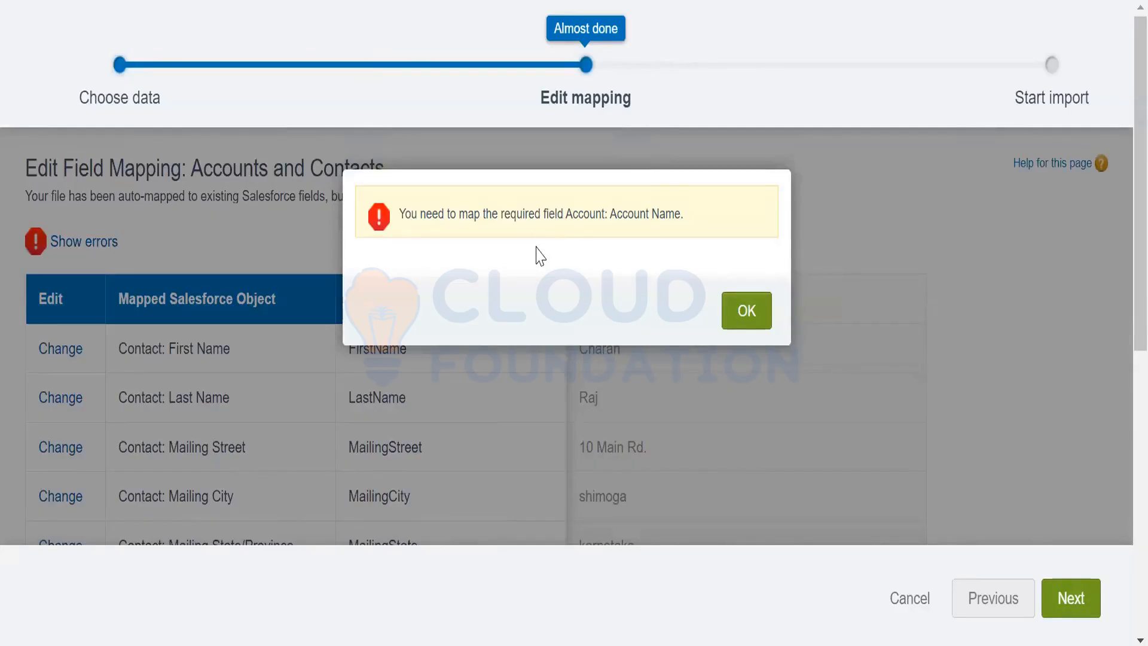
left_click(755, 313)
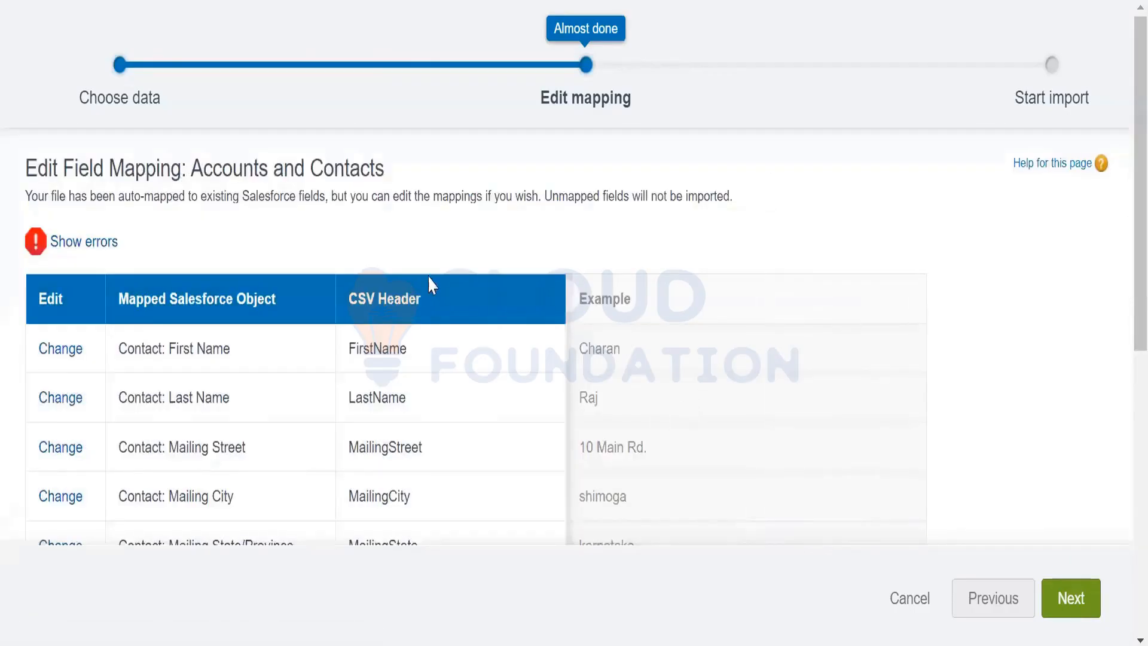
Look through the mapping for an Account Name field and cancel the import.
key("alt+Tab")
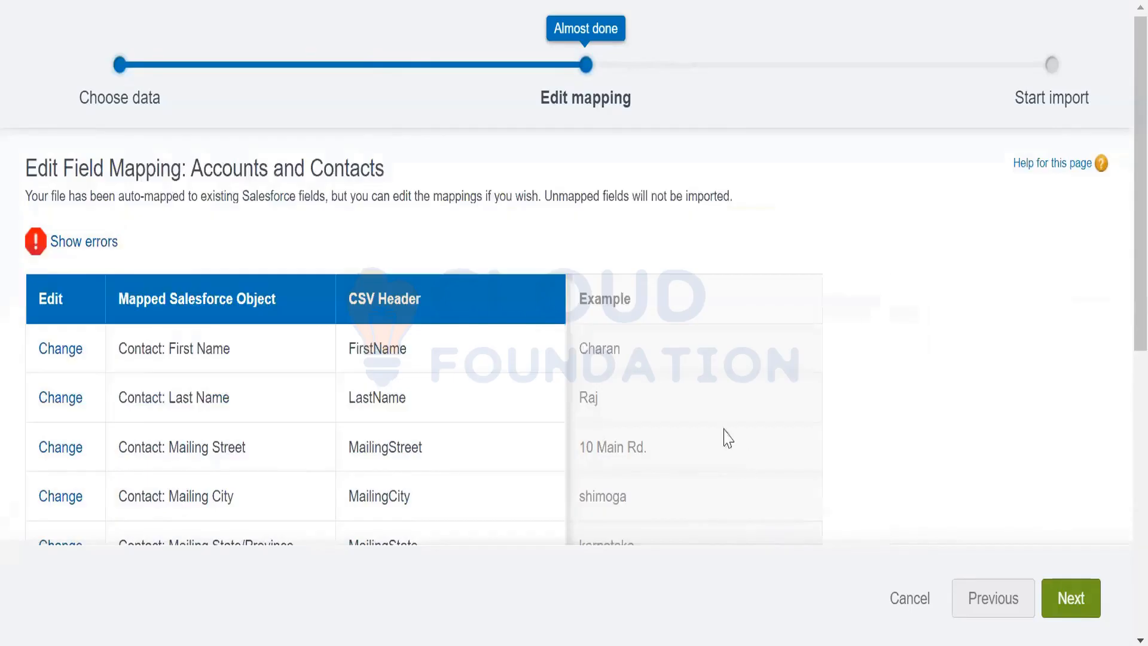
scroll(712, 418, "down", 8)
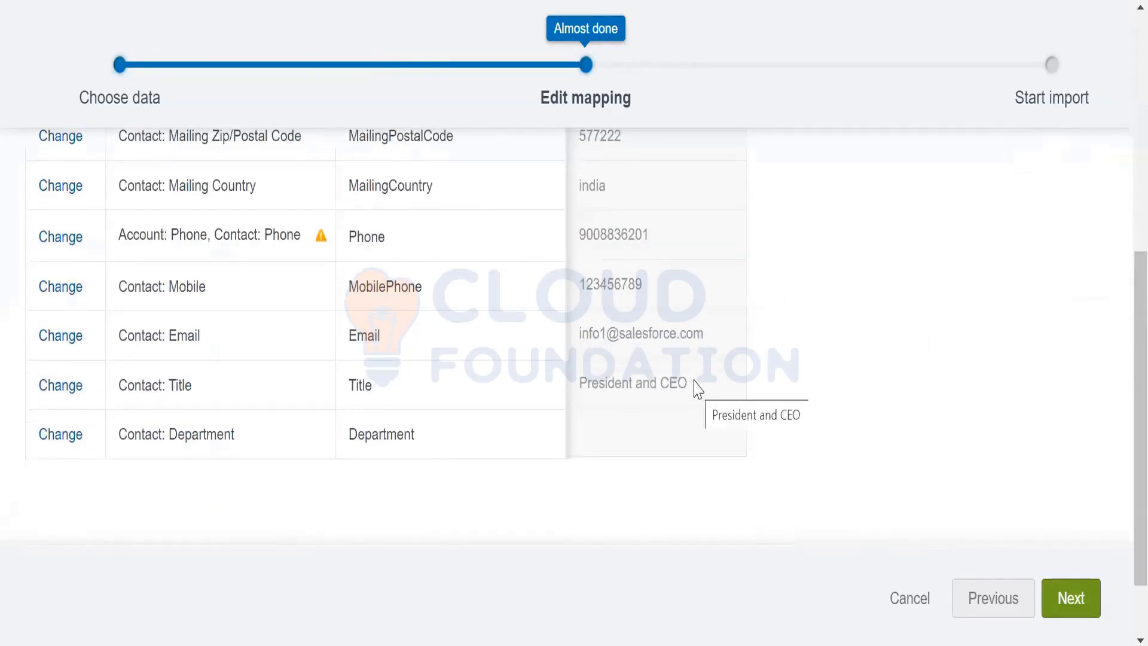
scroll(697, 382, "up", 2)
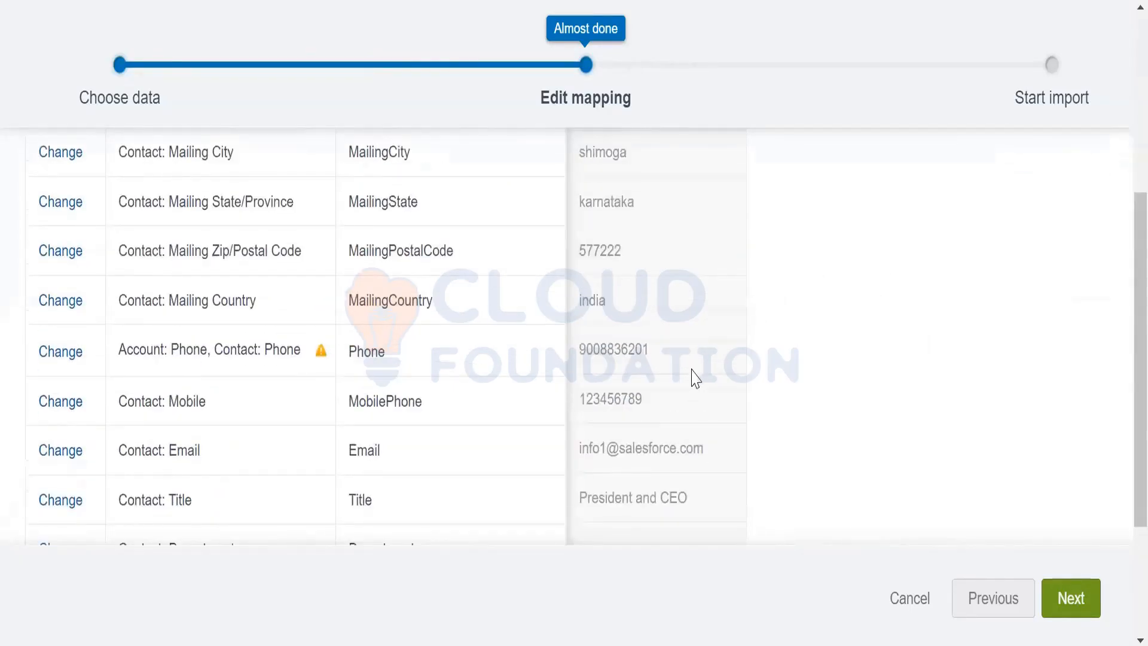
scroll(696, 378, "up", 2)
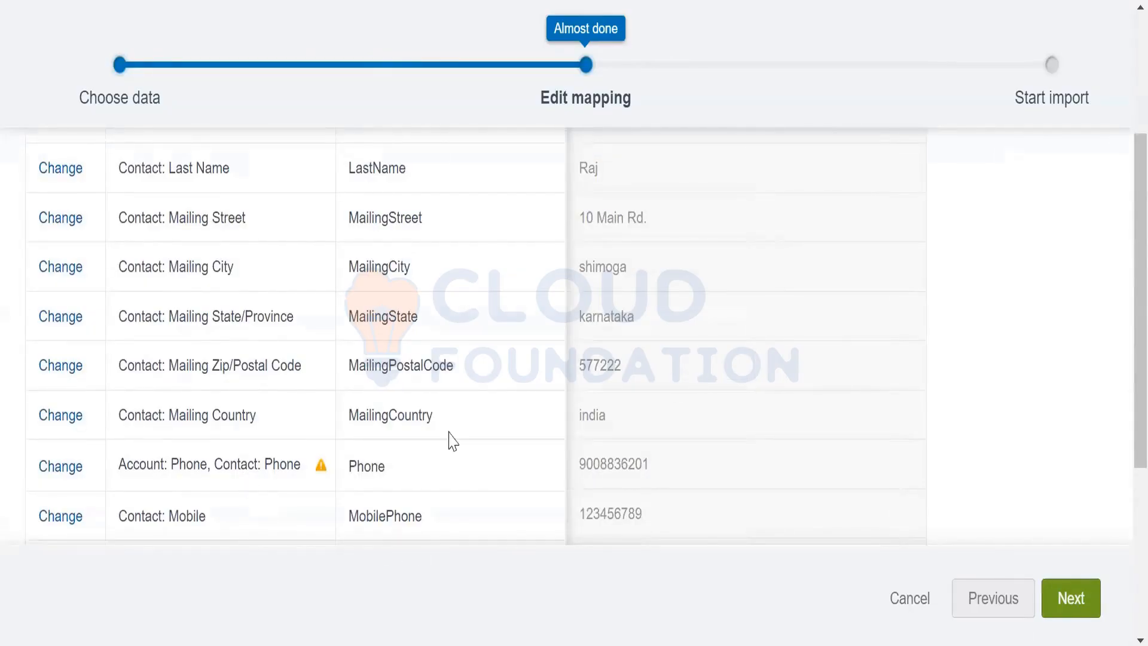
left_click(918, 599)
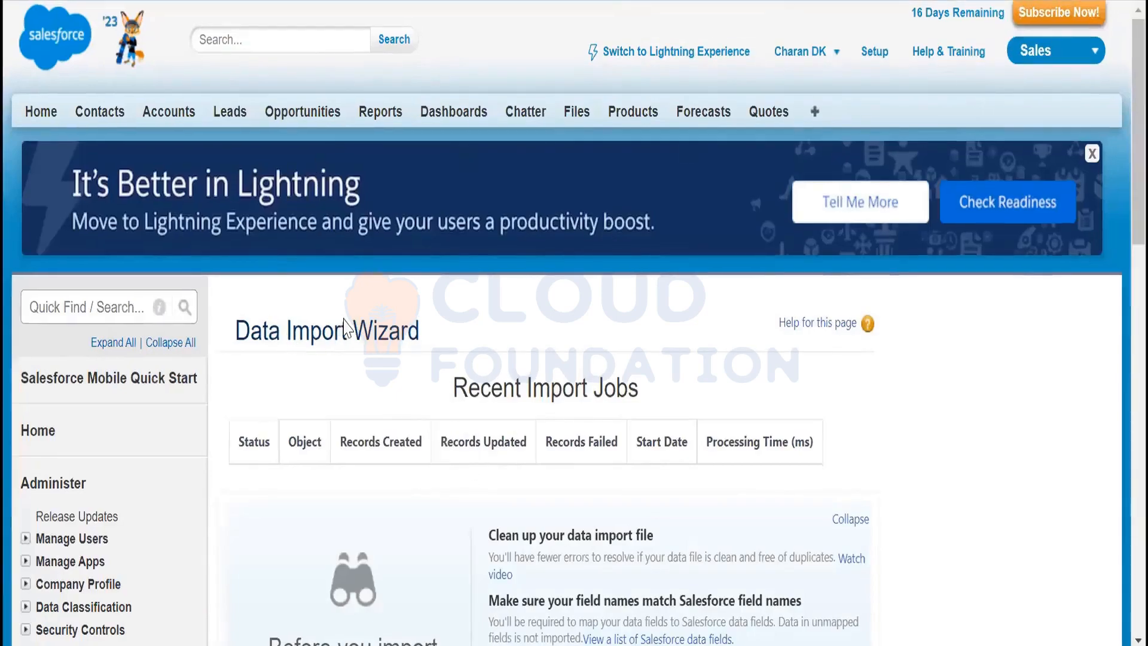
Reopen the salesforce 1 file from the desktop in Excel and add the header "Account name" in cell M1.
key("super+d")
double_click(368, 341)
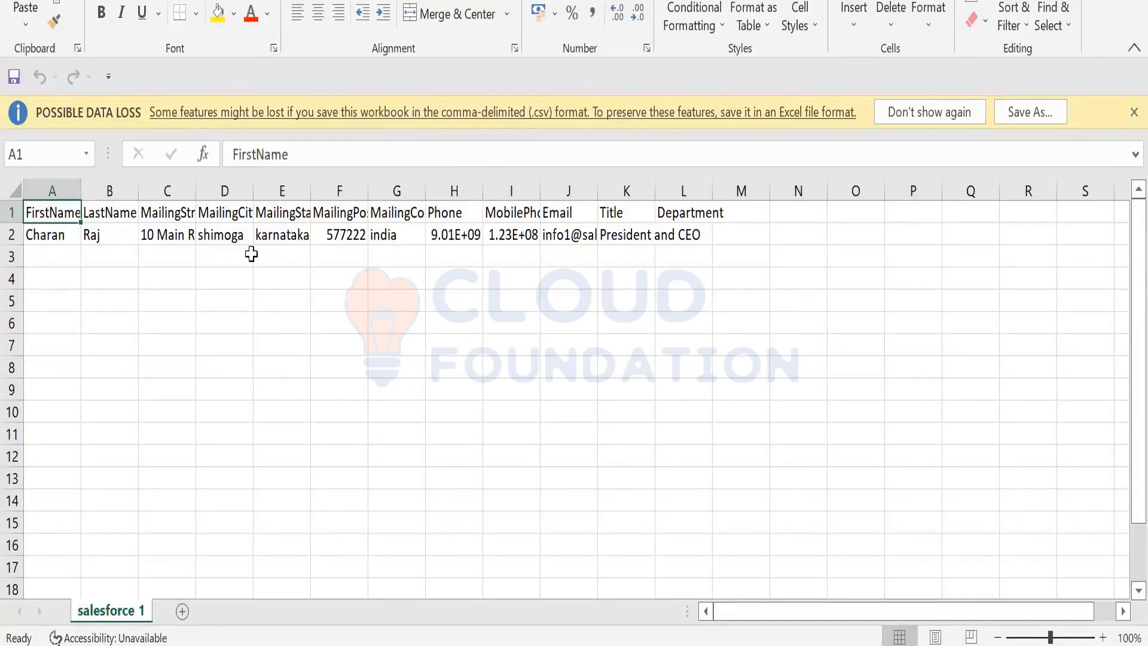
left_click(745, 213)
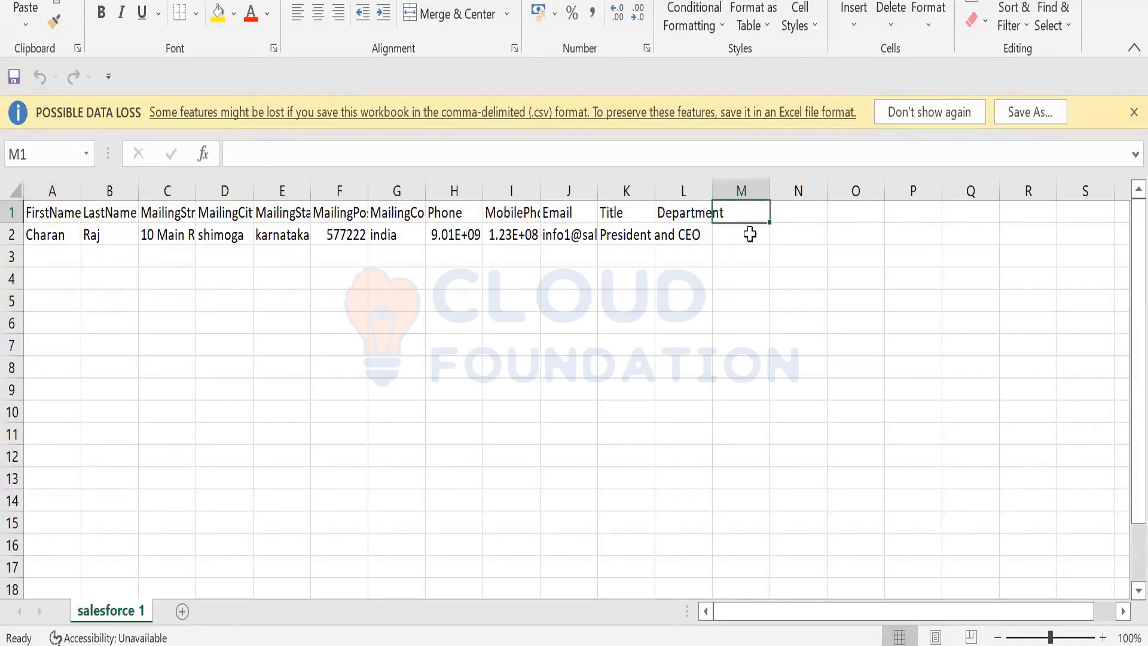
type("Acco")
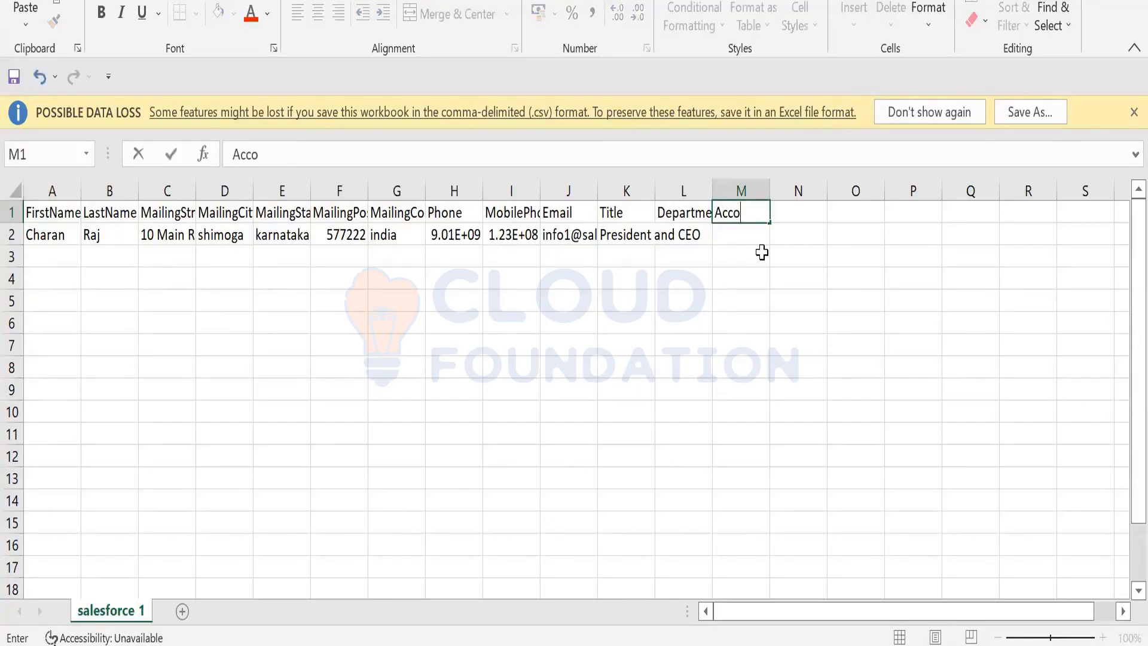
type("unt nam")
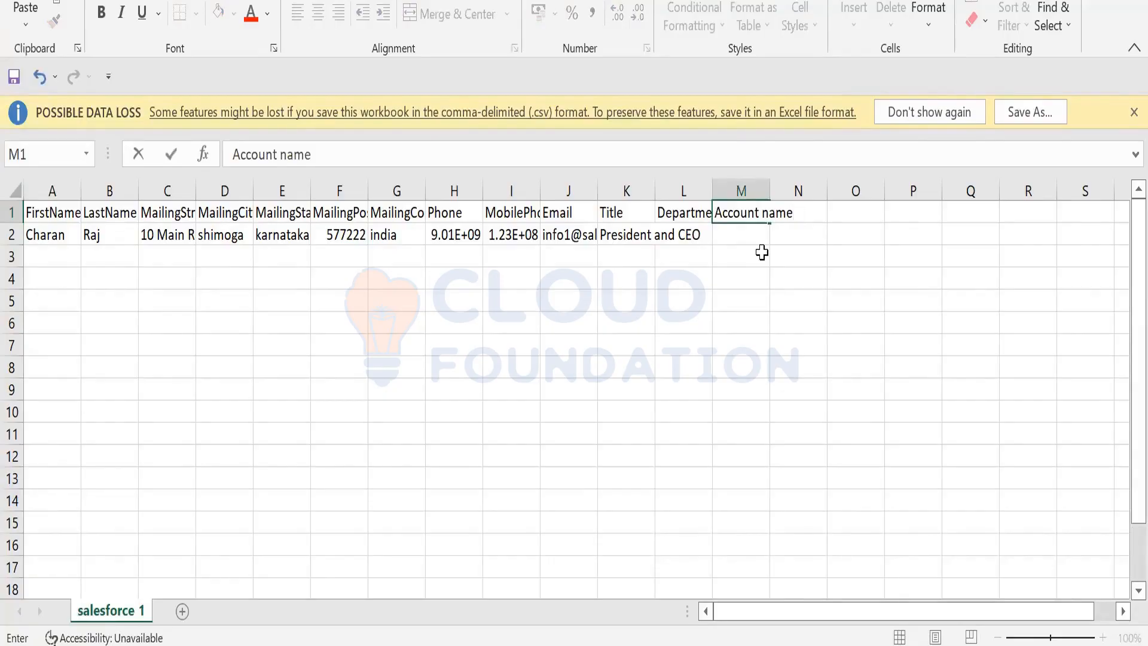
type("e")
key("Return")
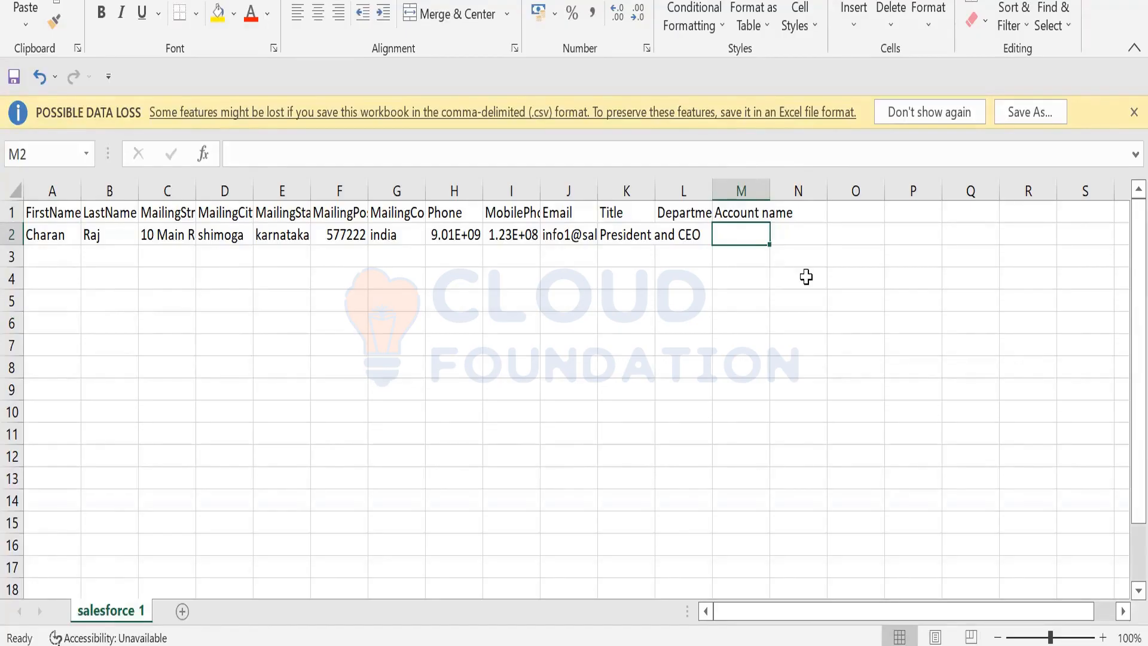
Enter 12345 as the Account name value in cell M2 and close the workbook.
type("12")
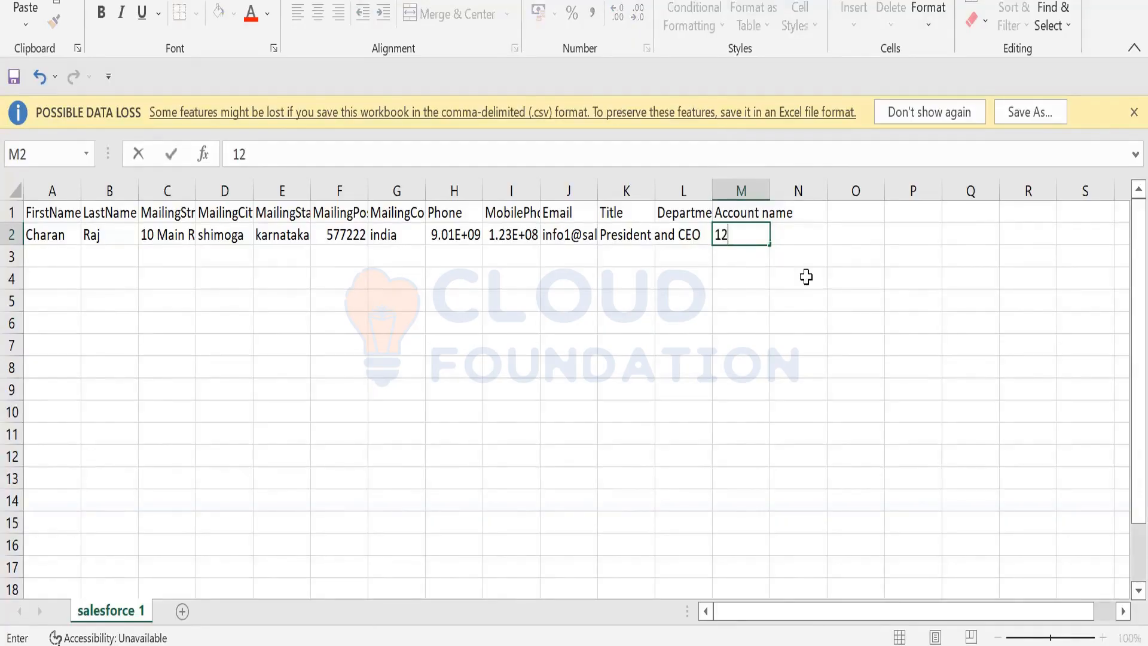
type("344")
left_click(522, 346)
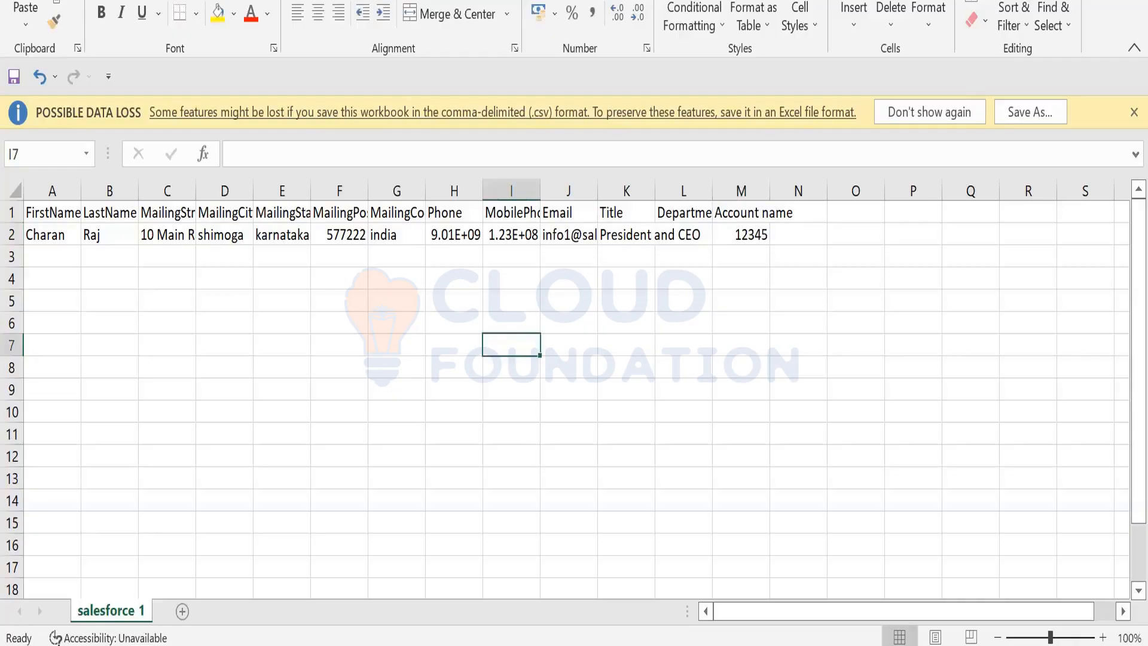
key("alt+F4")
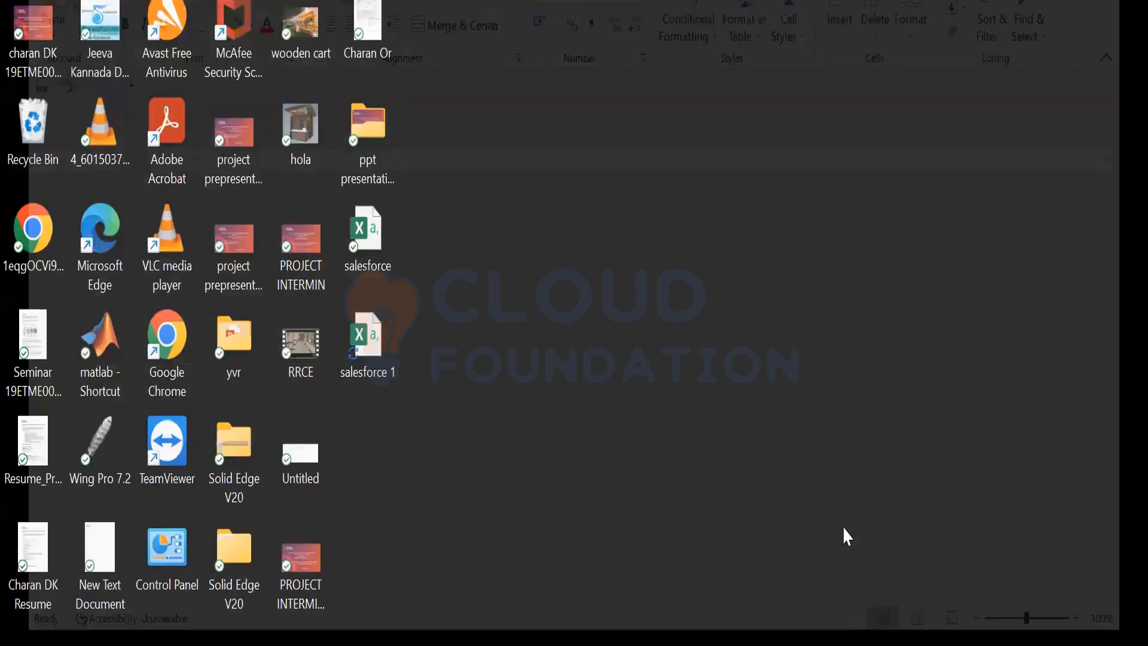
Switch from the desktop to the Data Import Wizard page in Chrome and find its launch option.
key("alt+Tab")
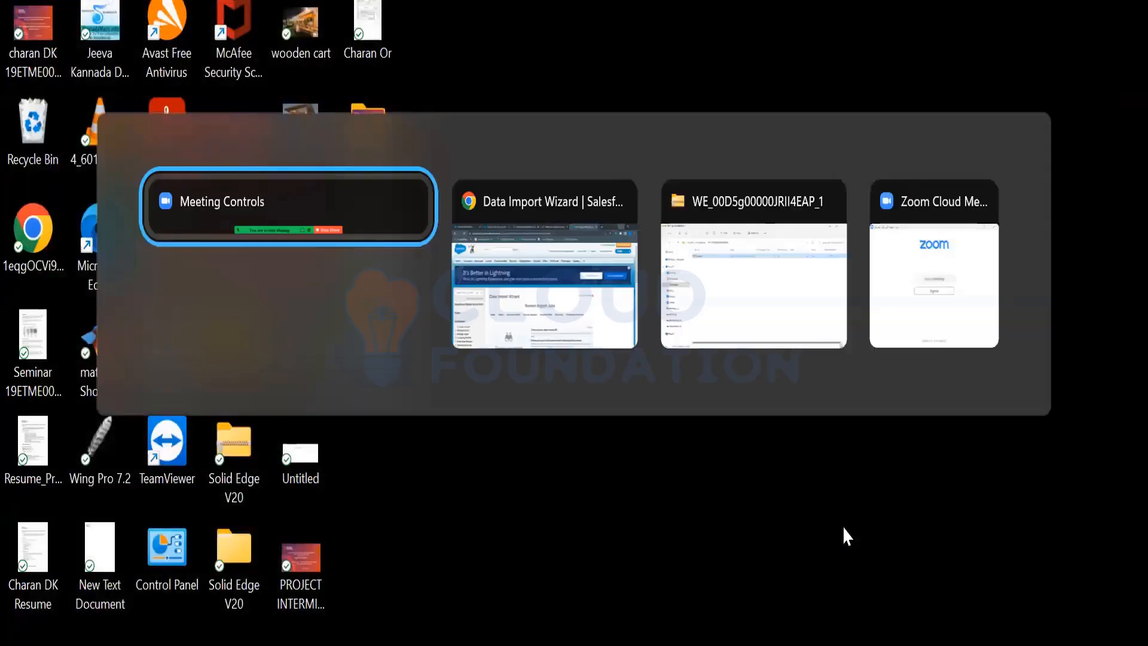
key("alt+Tab")
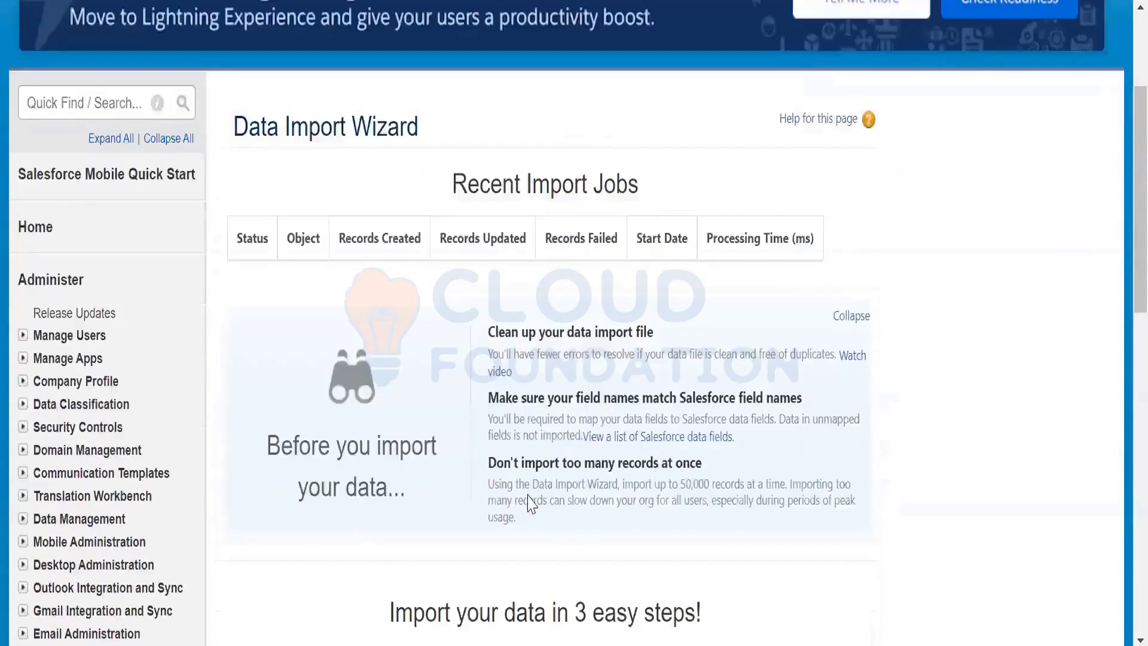
scroll(530, 497, "down", 3)
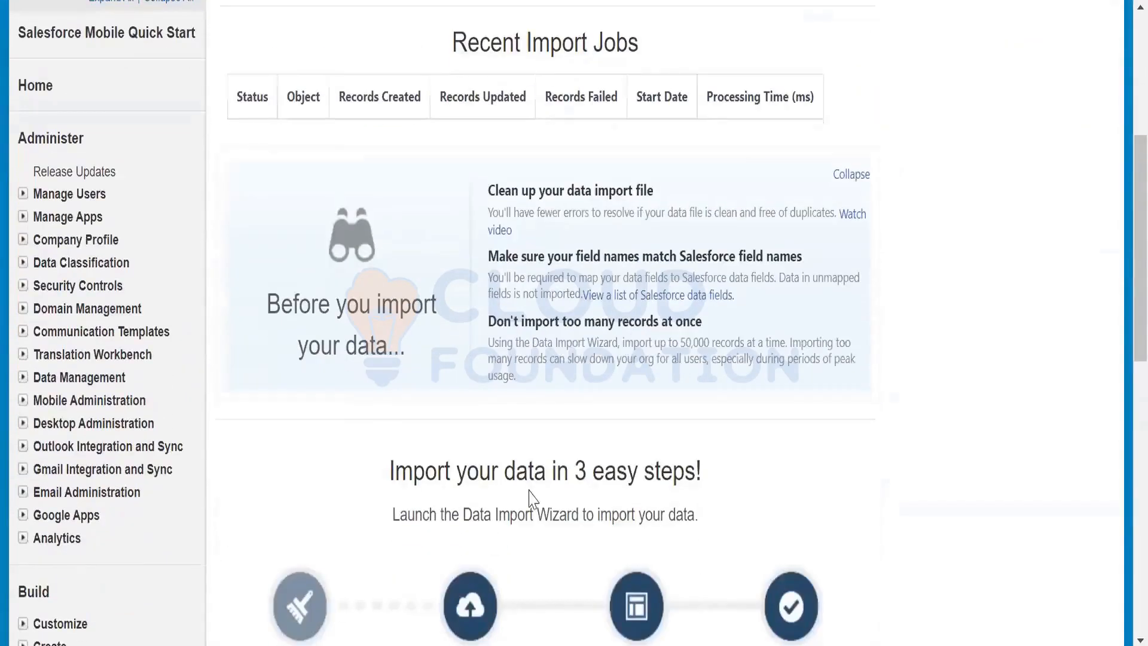
scroll(529, 496, "down", 5)
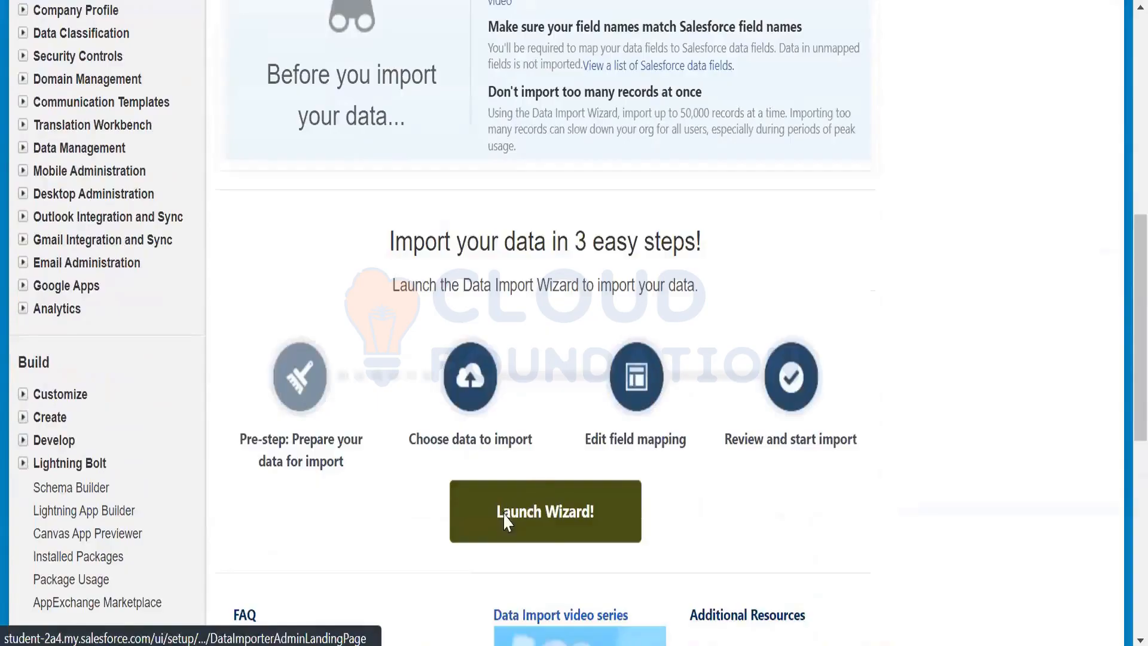
left_click(505, 522)
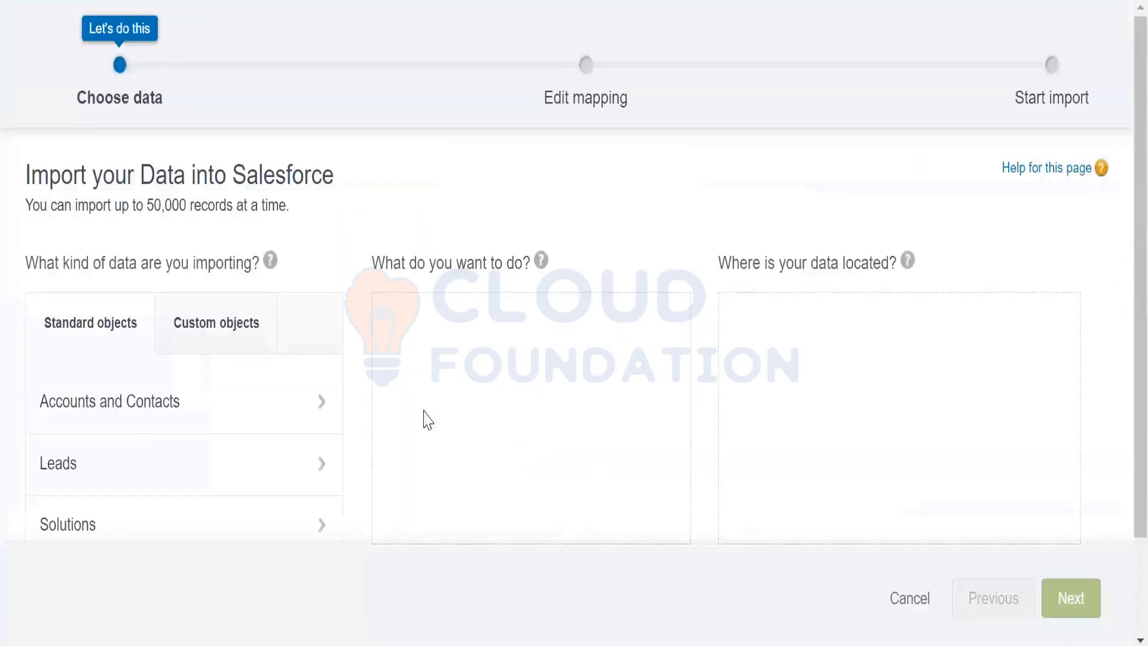
left_click(169, 415)
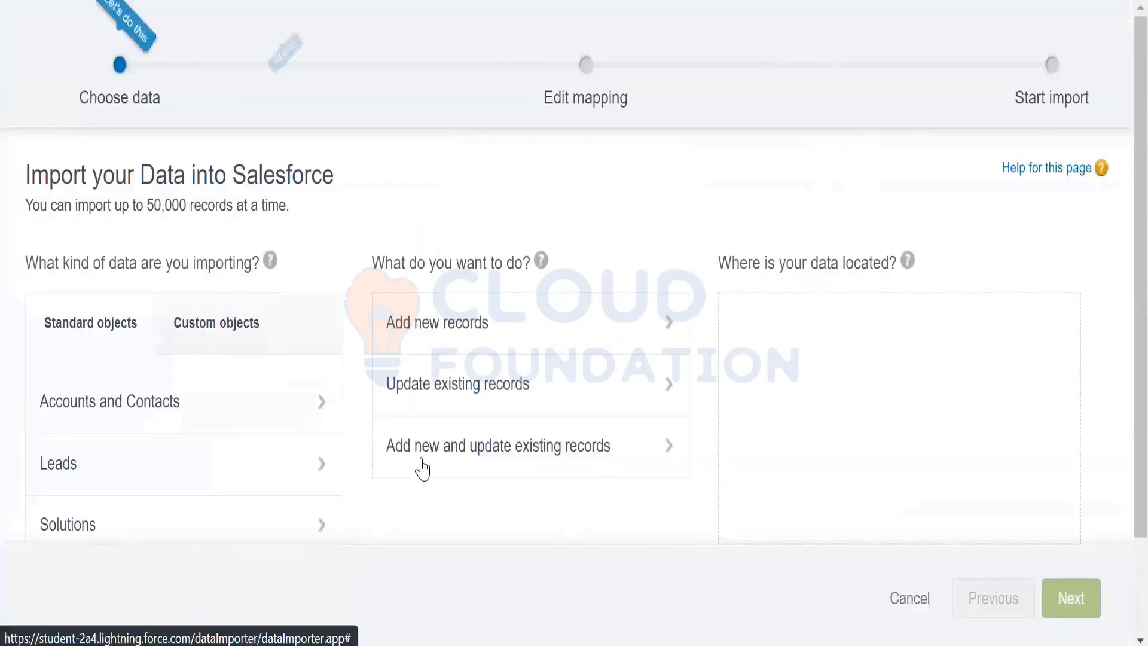
left_click(458, 239)
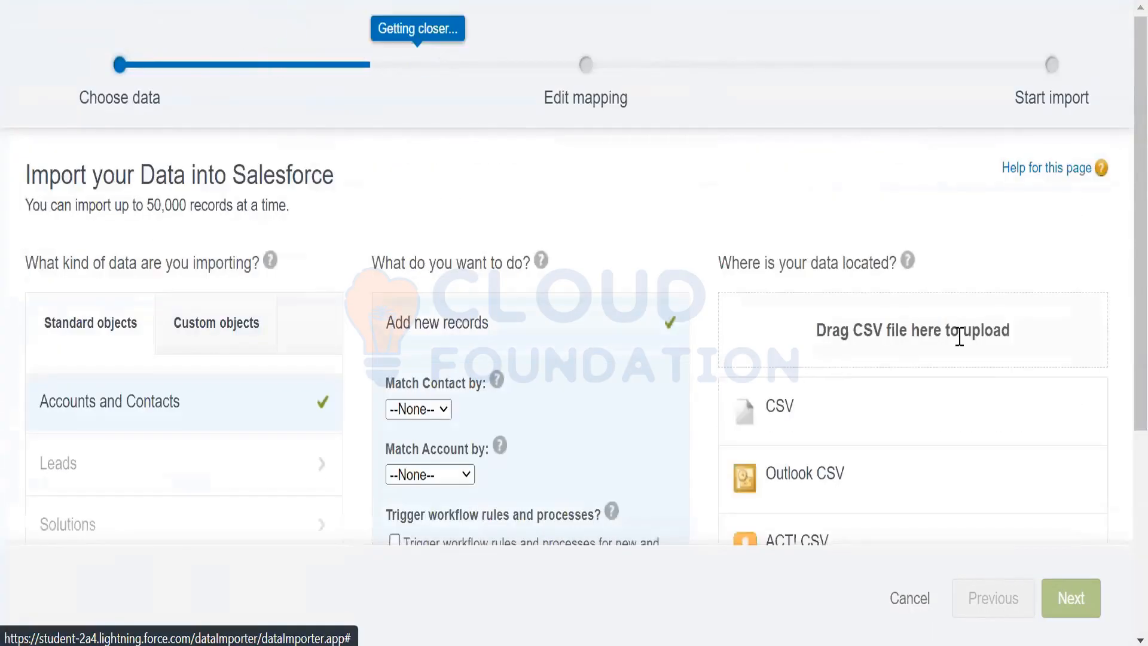
left_click(765, 410)
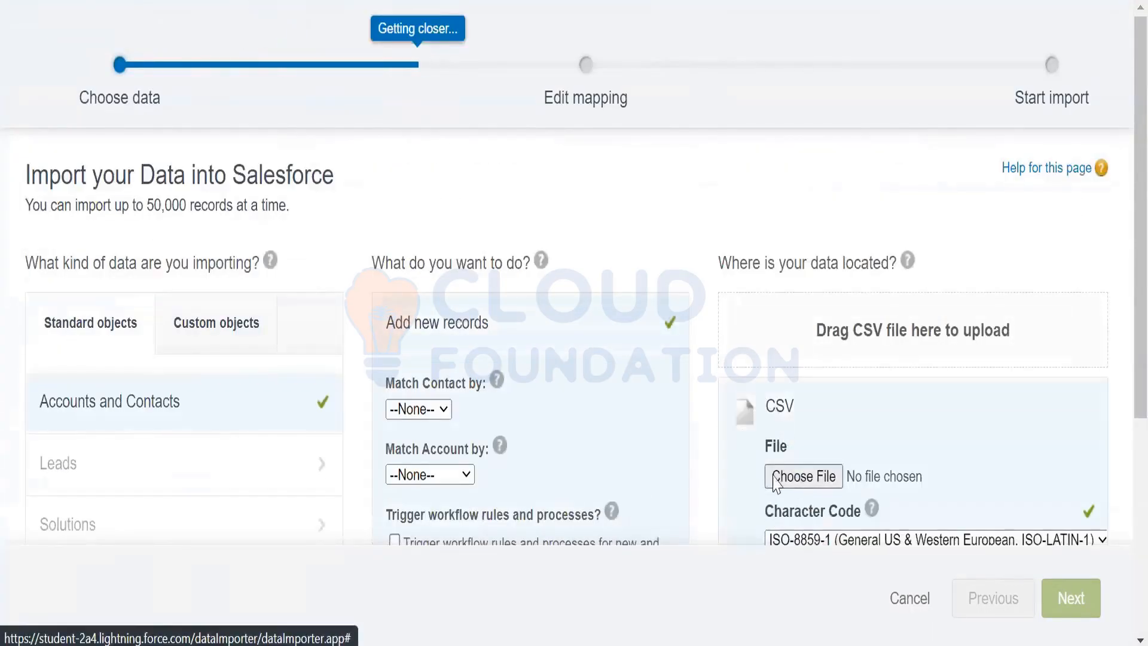
scroll(612, 382, "down", 4)
left_click(419, 180)
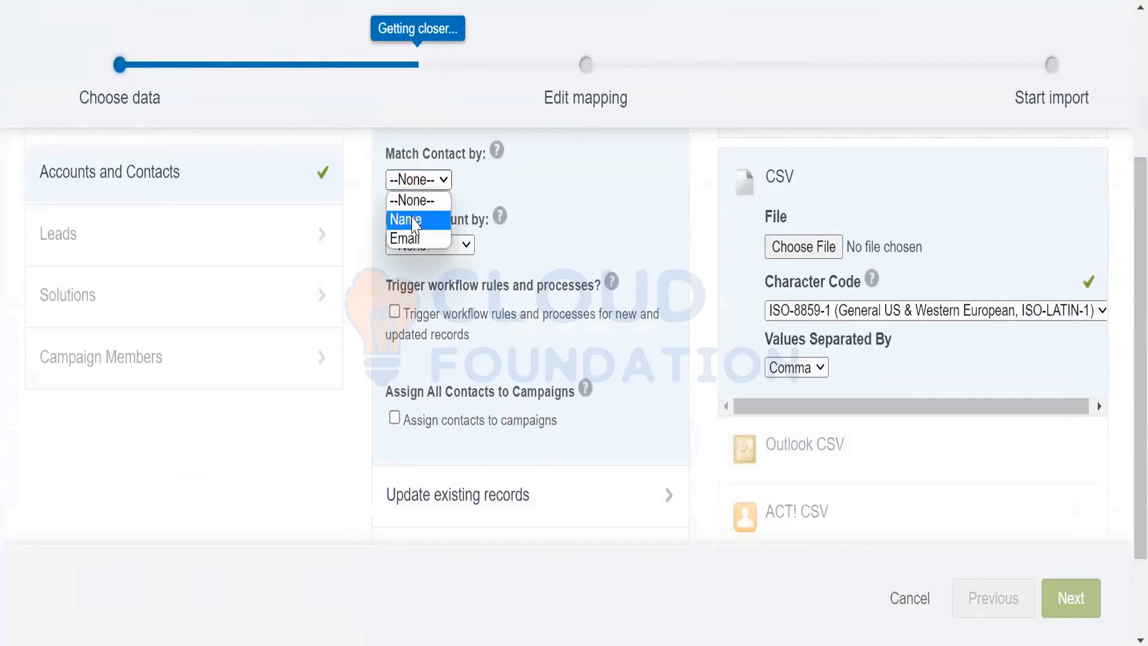
left_click(414, 220)
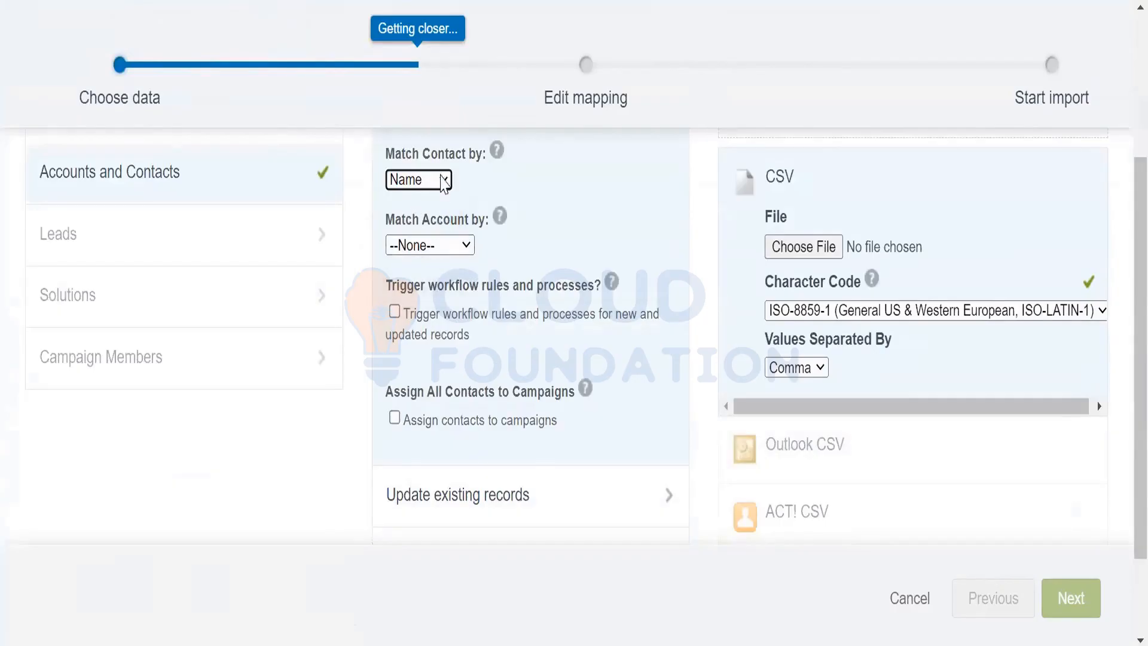
left_click(444, 181)
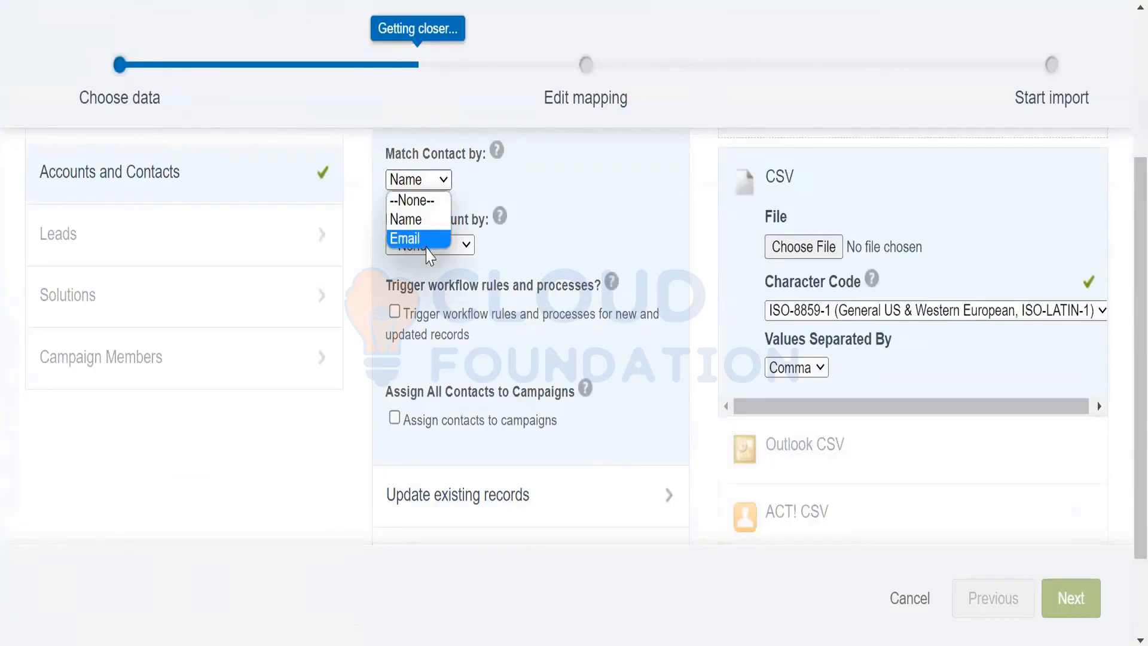
left_click(598, 221)
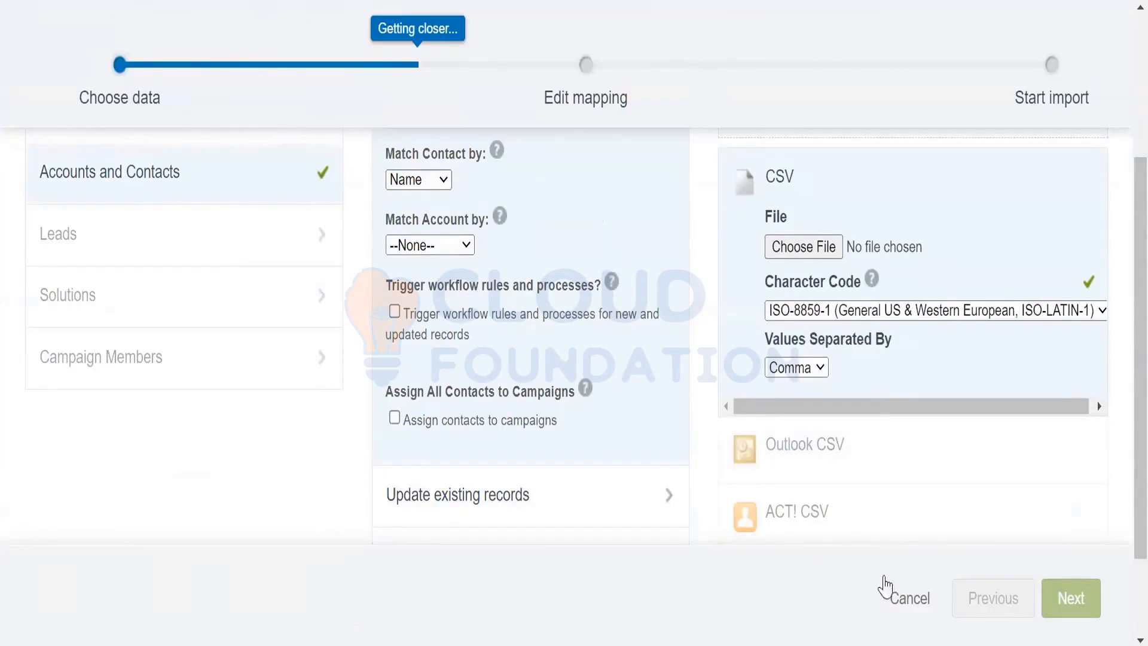
left_click(909, 609)
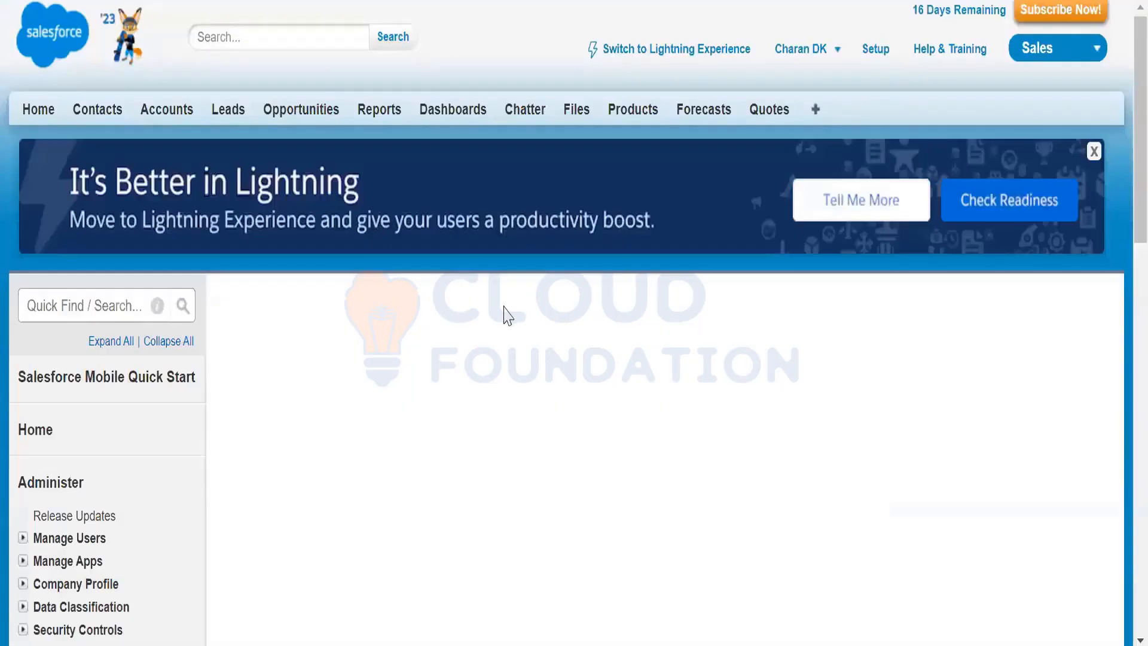
Launch the import wizard and choose to add new records for Accounts and Contacts.
scroll(492, 327, "down", 5)
scroll(519, 454, "down", 4)
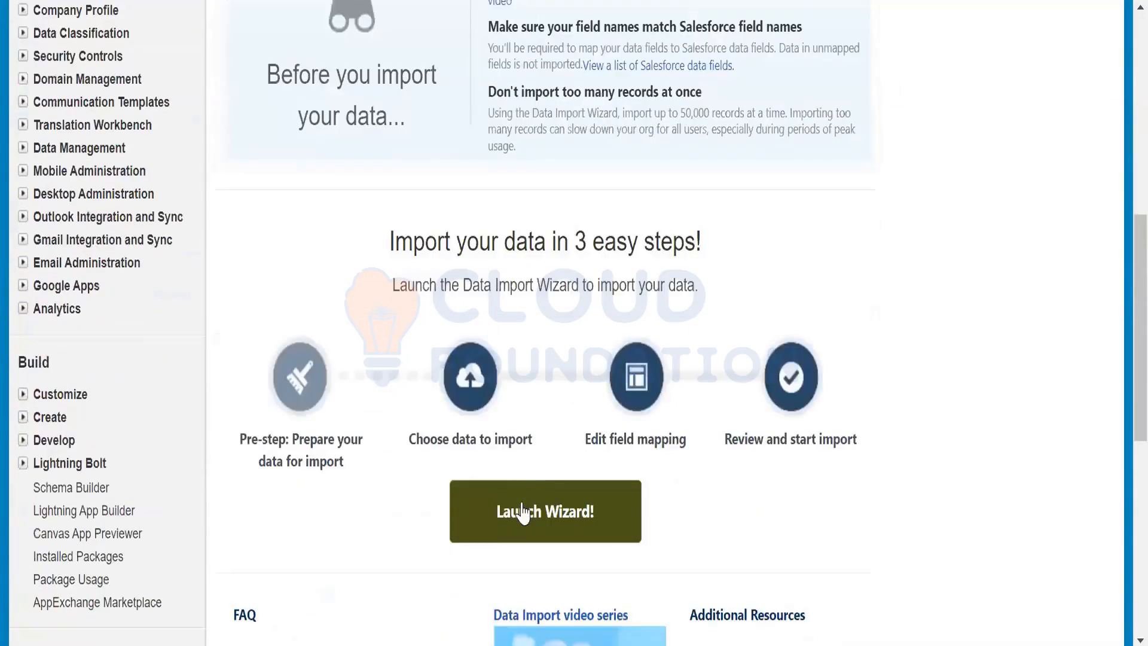
left_click(523, 513)
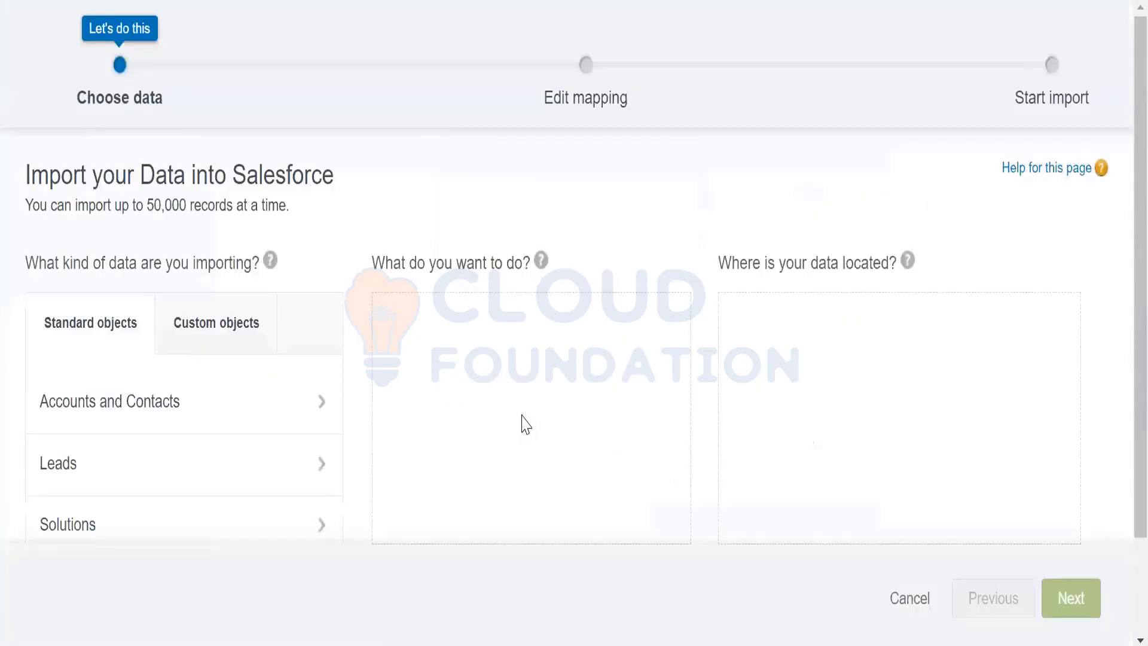
left_click(166, 407)
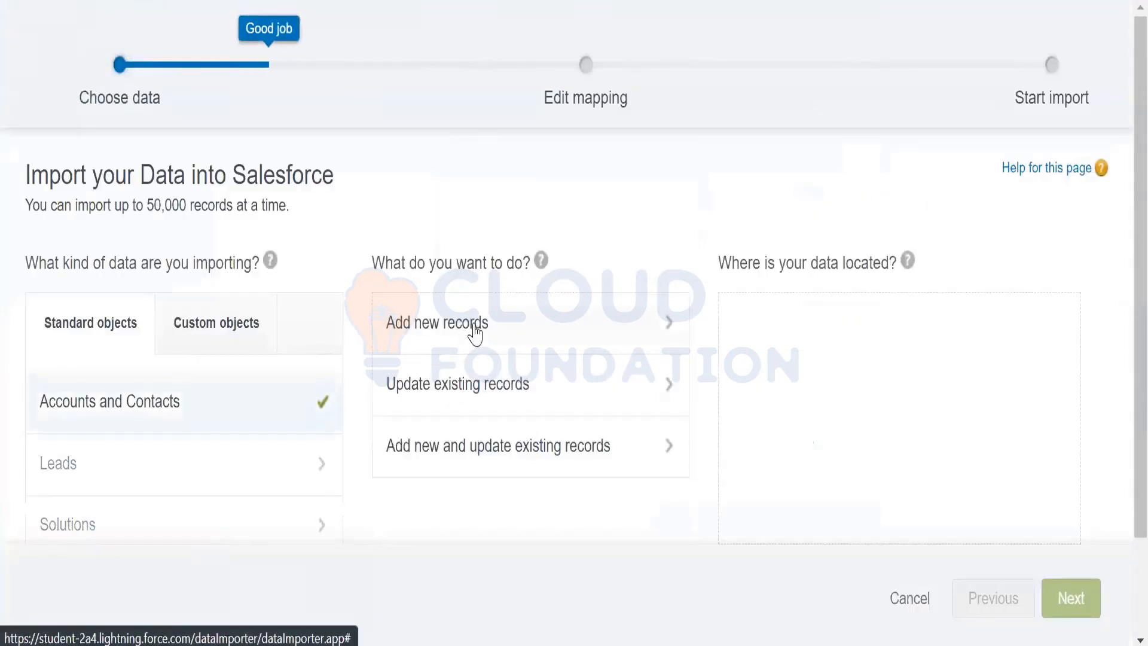
left_click(503, 325)
scroll(737, 350, "down", 3)
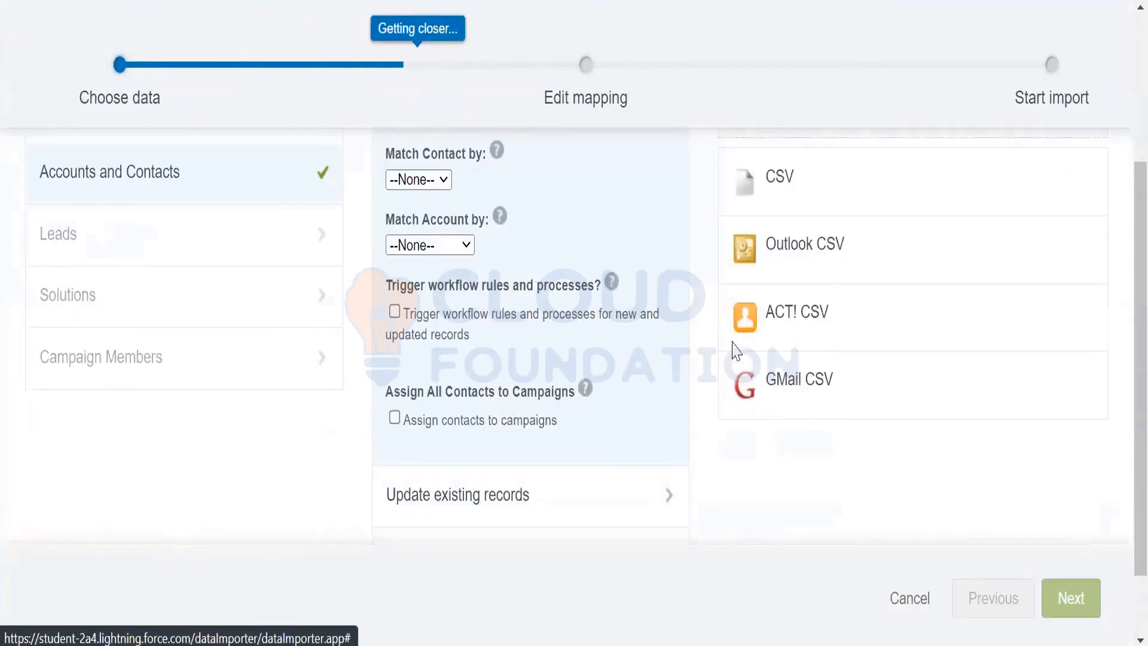
Load the salesforce 1 file from the desktop as the CSV data source and continue to the field mapping.
left_click(781, 177)
scroll(817, 276, "up", 3)
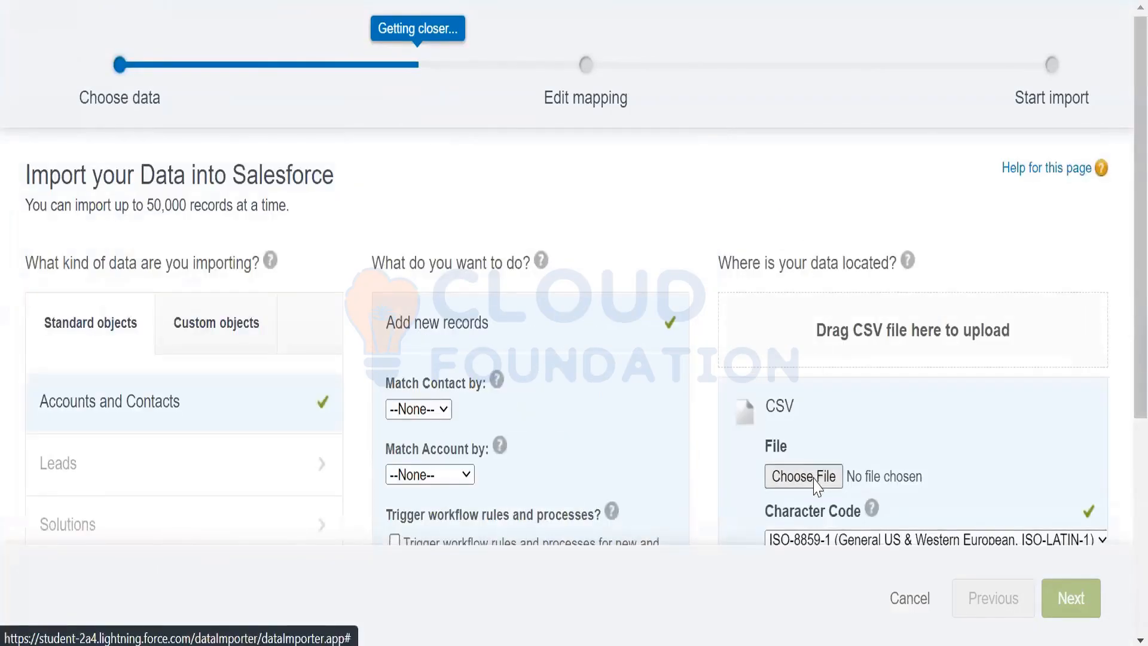
scroll(777, 437, "down", 2)
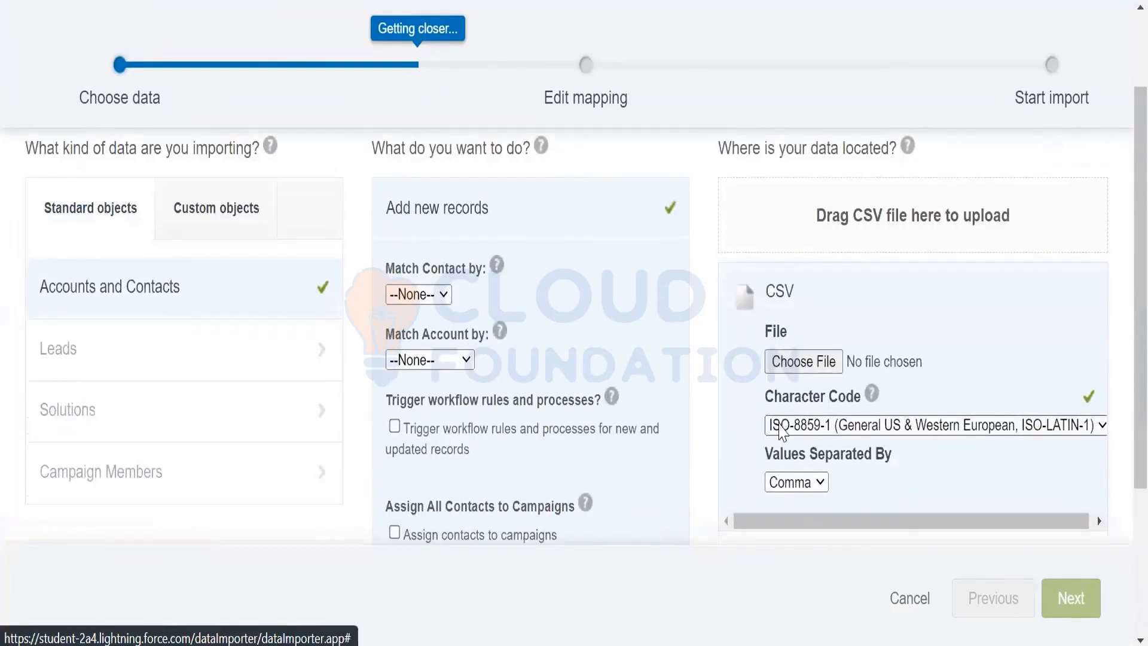
left_click(803, 361)
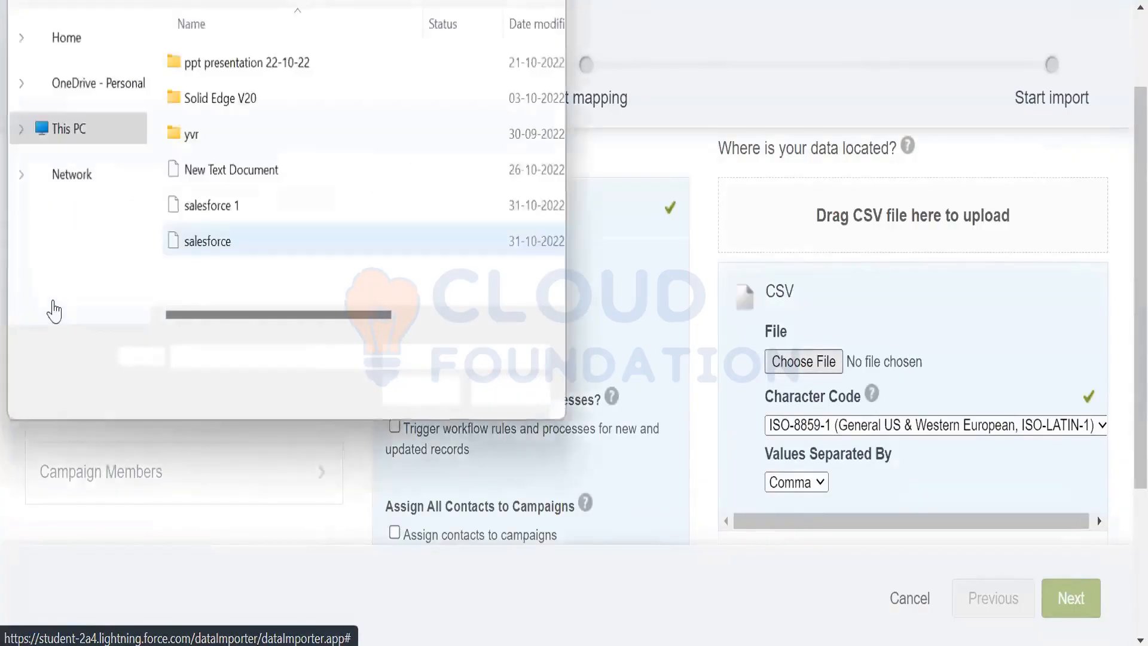
left_click(278, 209)
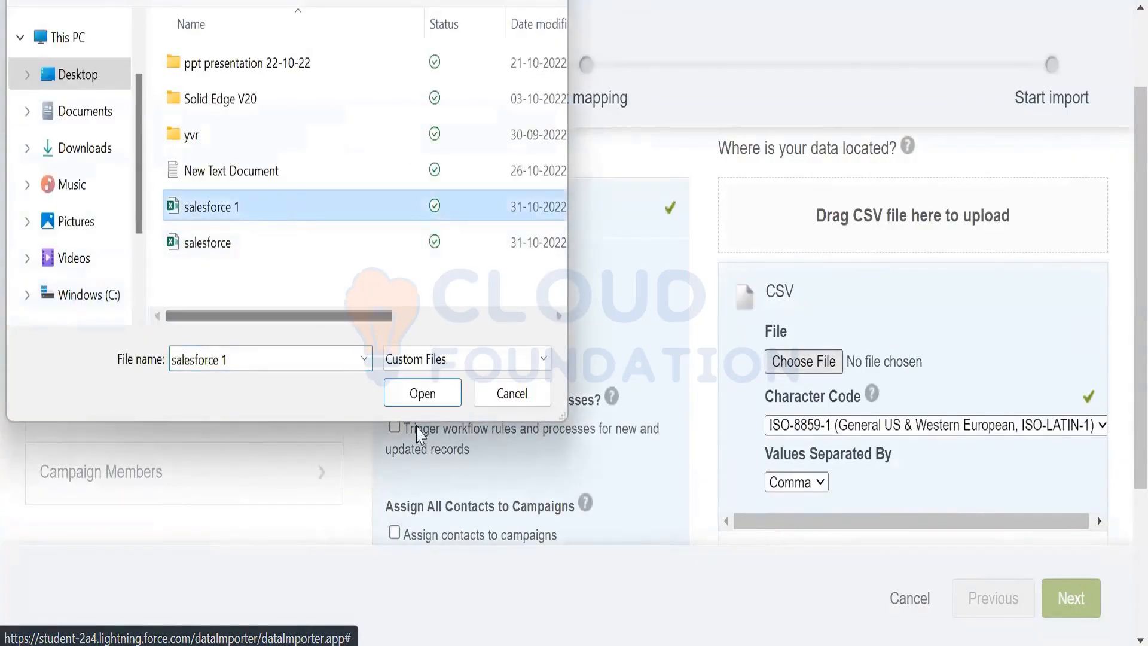
left_click(422, 393)
scroll(934, 589, "down", 2)
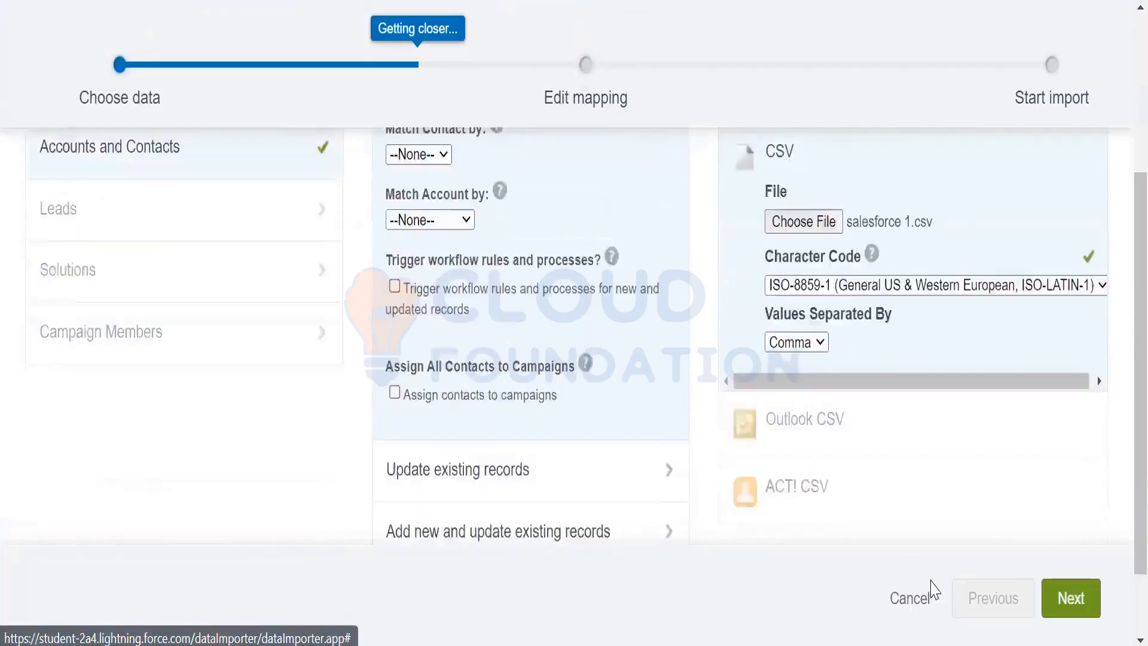
scroll(934, 589, "down", 1)
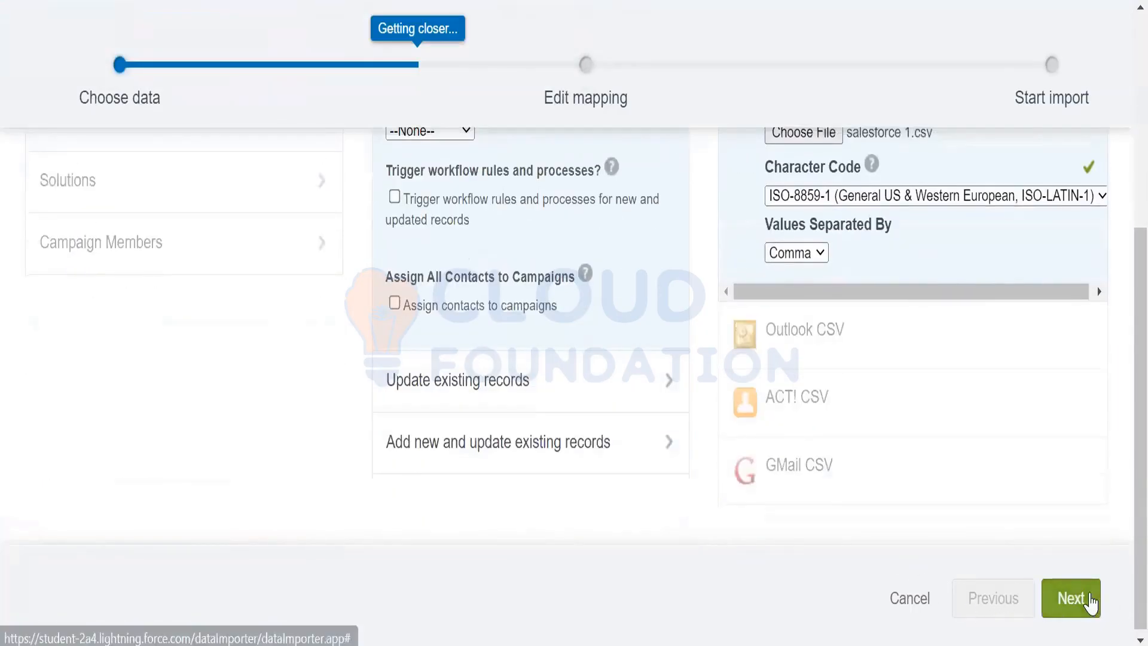
left_click(1090, 602)
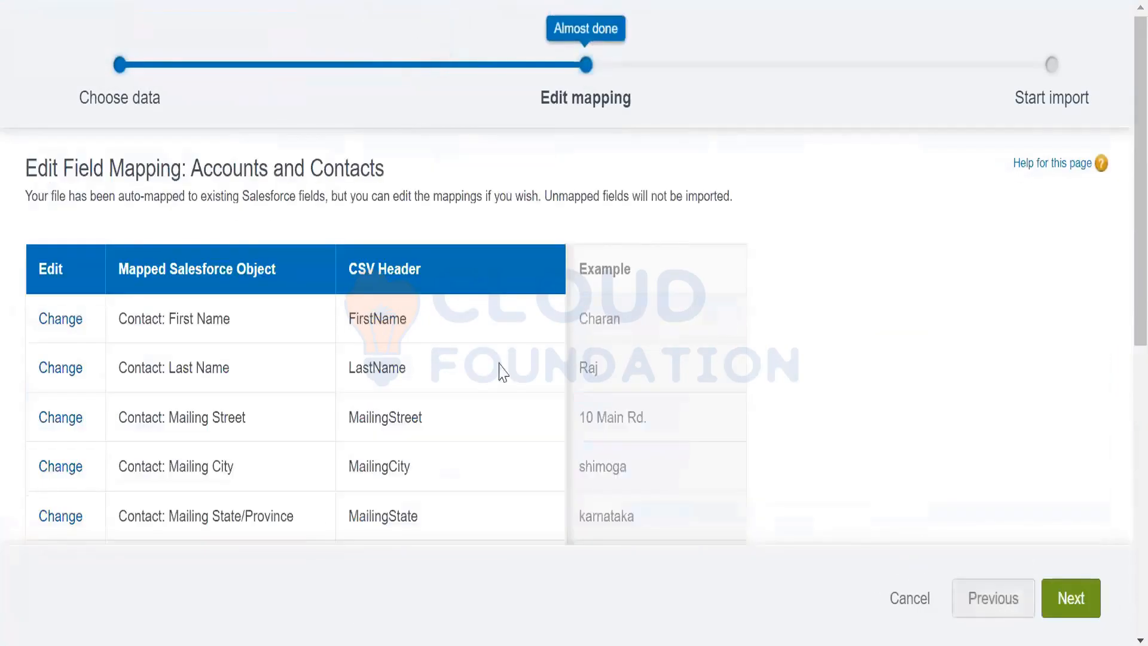
Review all field mapping rows with their CSV headers and example values, including the Account name row.
scroll(436, 413, "down", 6)
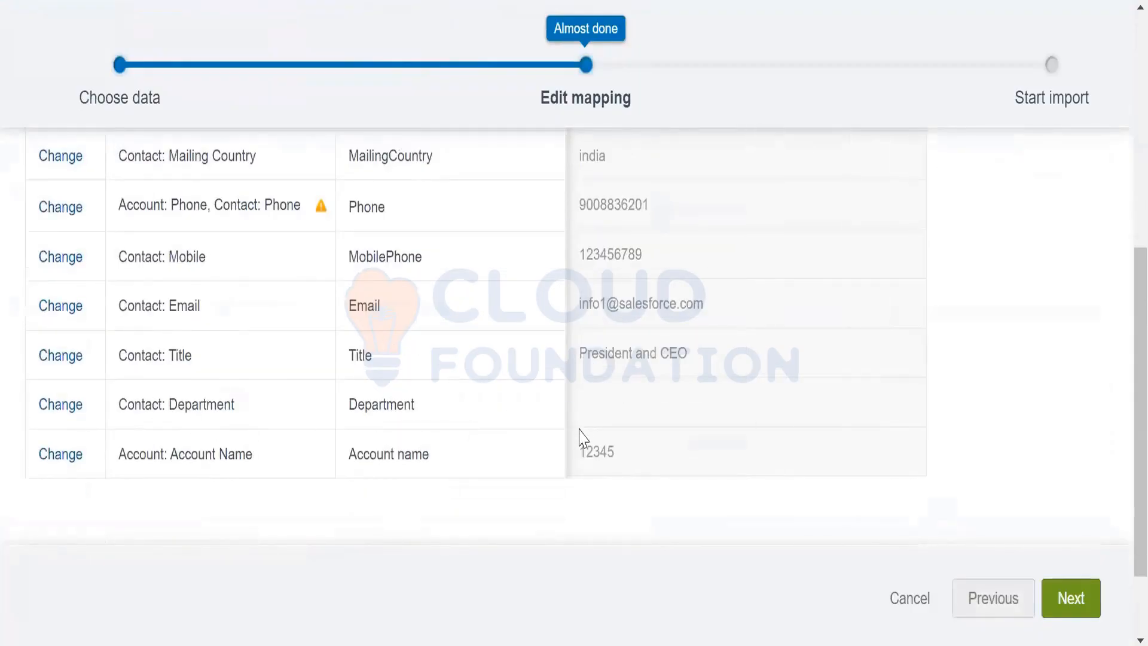
scroll(583, 438, "up", 6)
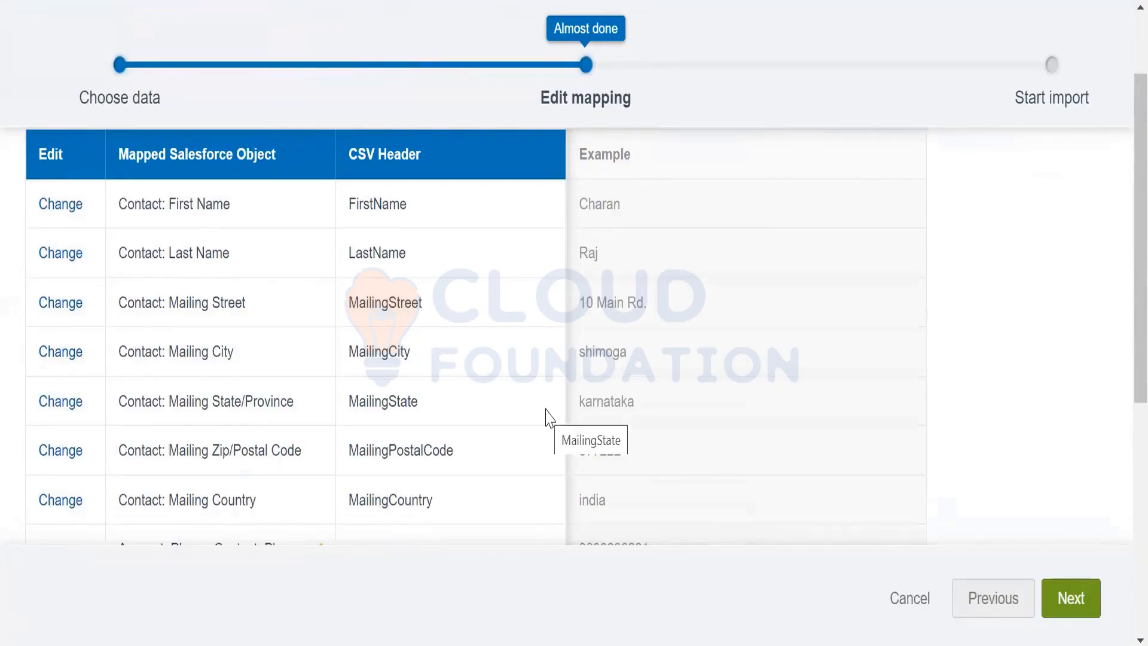
scroll(546, 418, "down", 6)
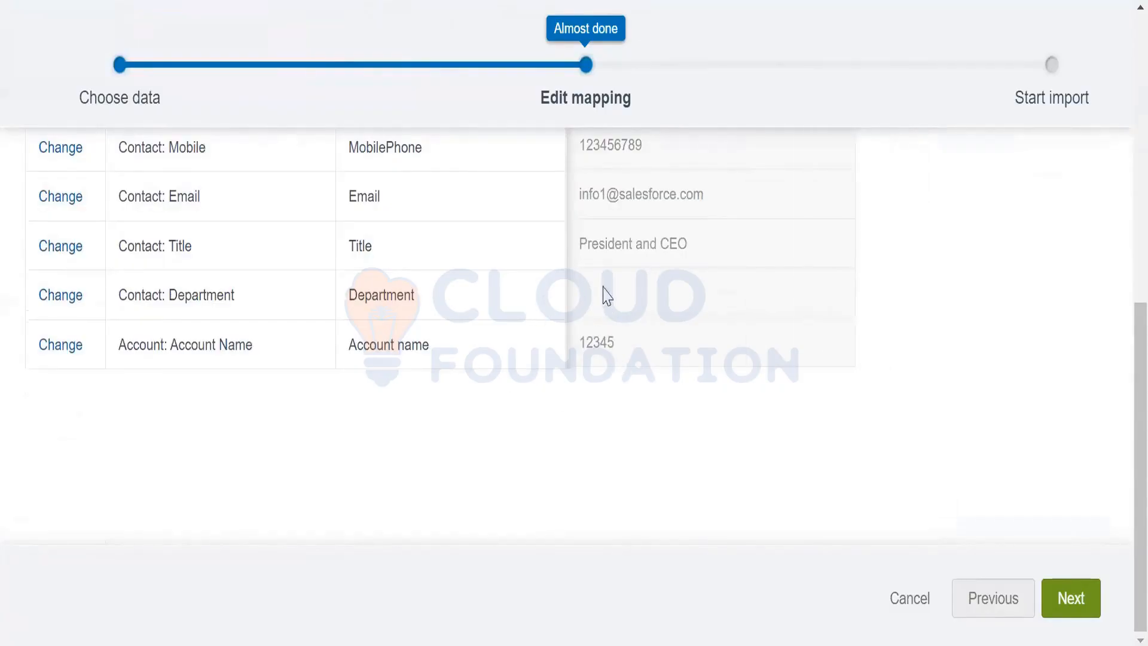
scroll(635, 320, "up", 2)
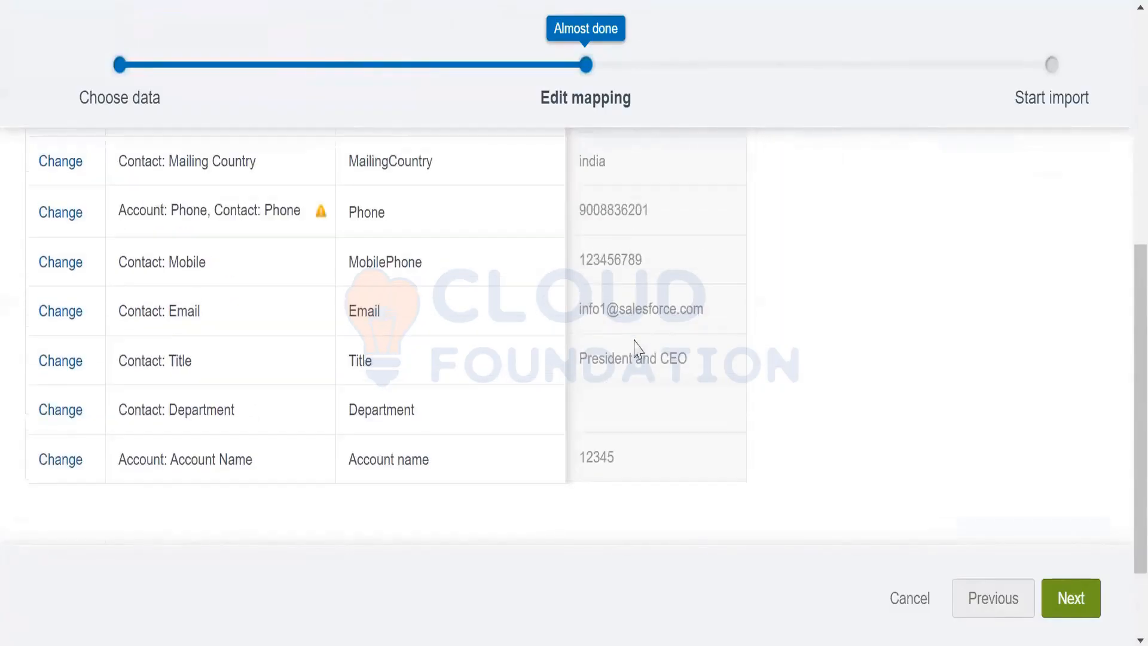
scroll(618, 427, "up", 2)
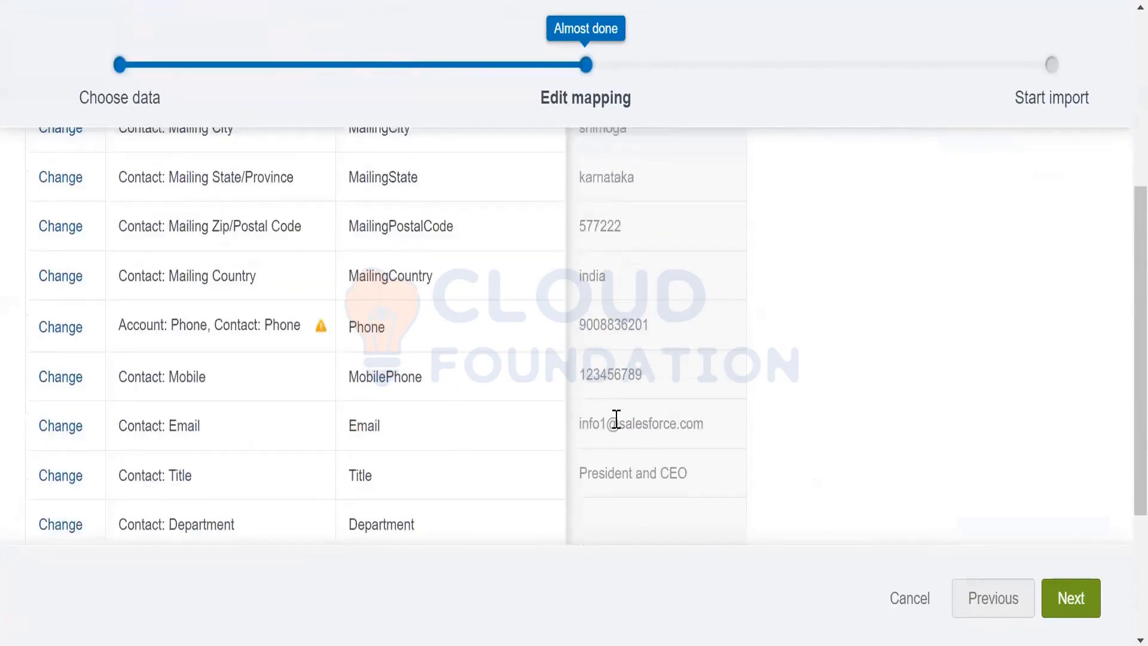
scroll(618, 426, "up", 2)
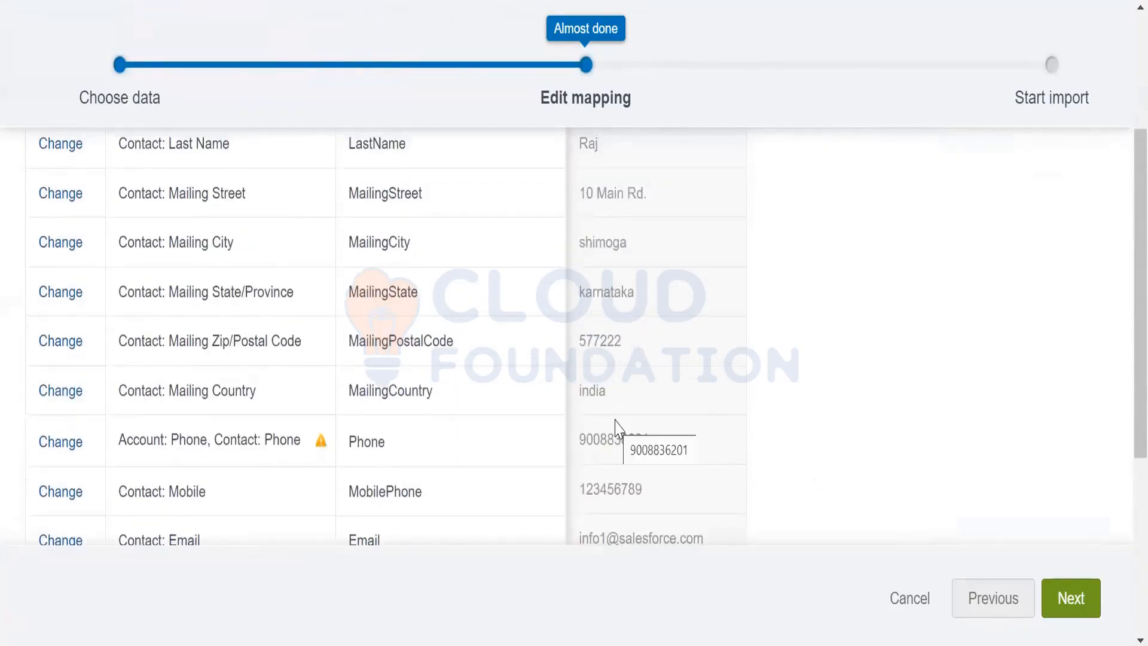
scroll(619, 428, "up", 2)
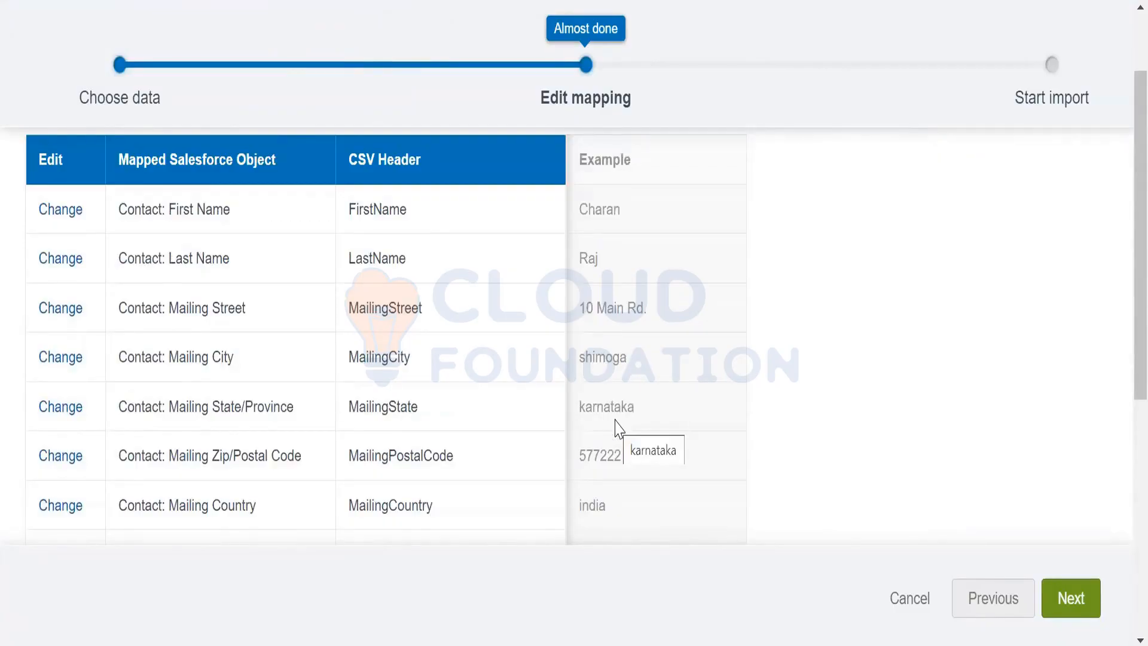
Accept the field mapping, start the import and return to the Recent Import Jobs list.
left_click(1094, 605)
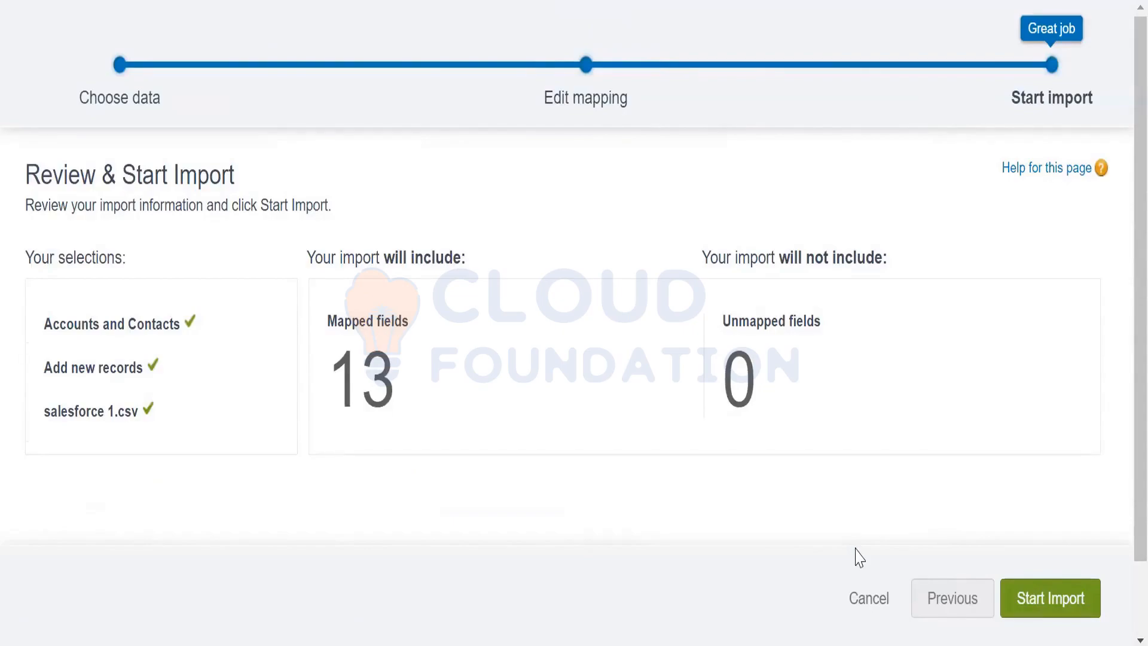
left_click(1053, 605)
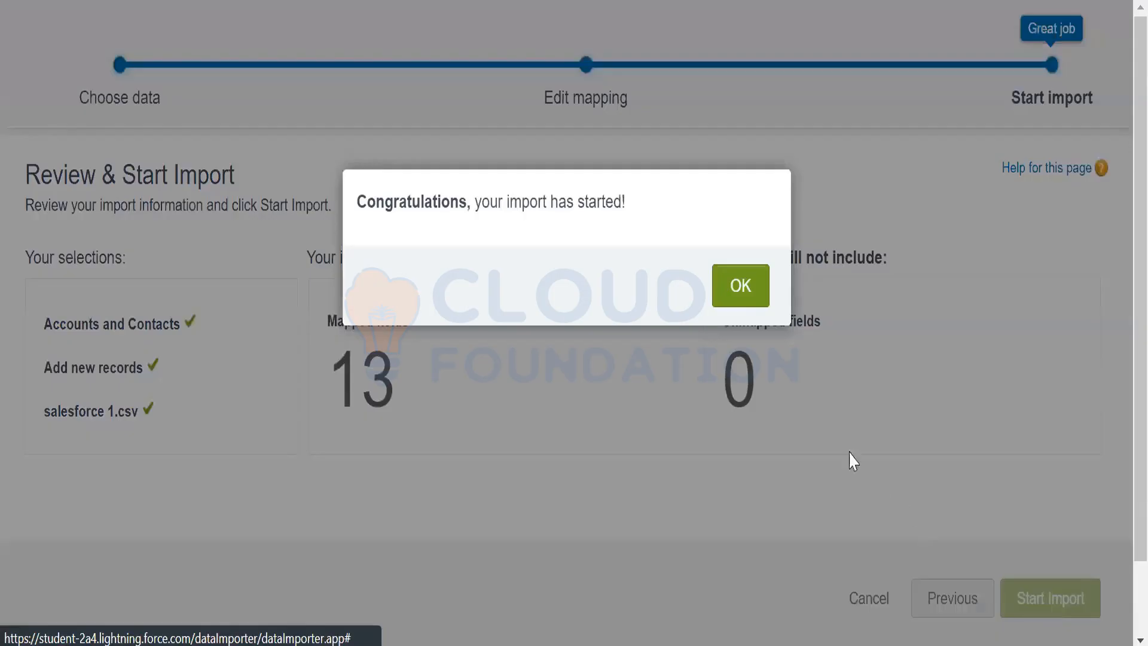
left_click(739, 293)
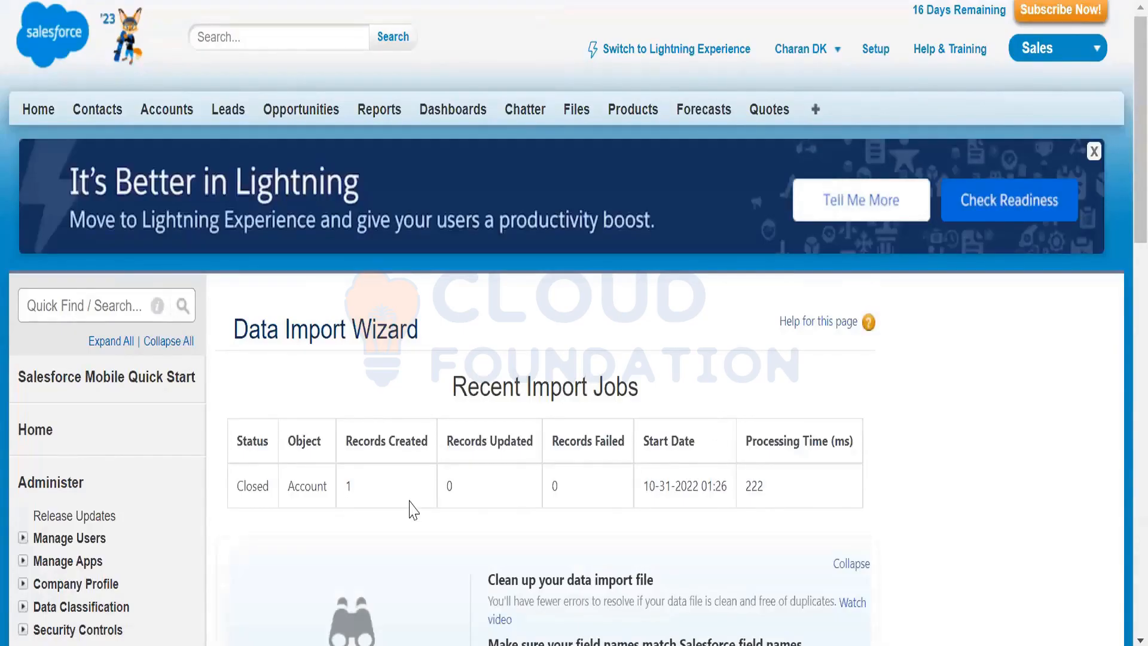
key("XF86AudioLowerVolume")
scroll(675, 436, "down", 2)
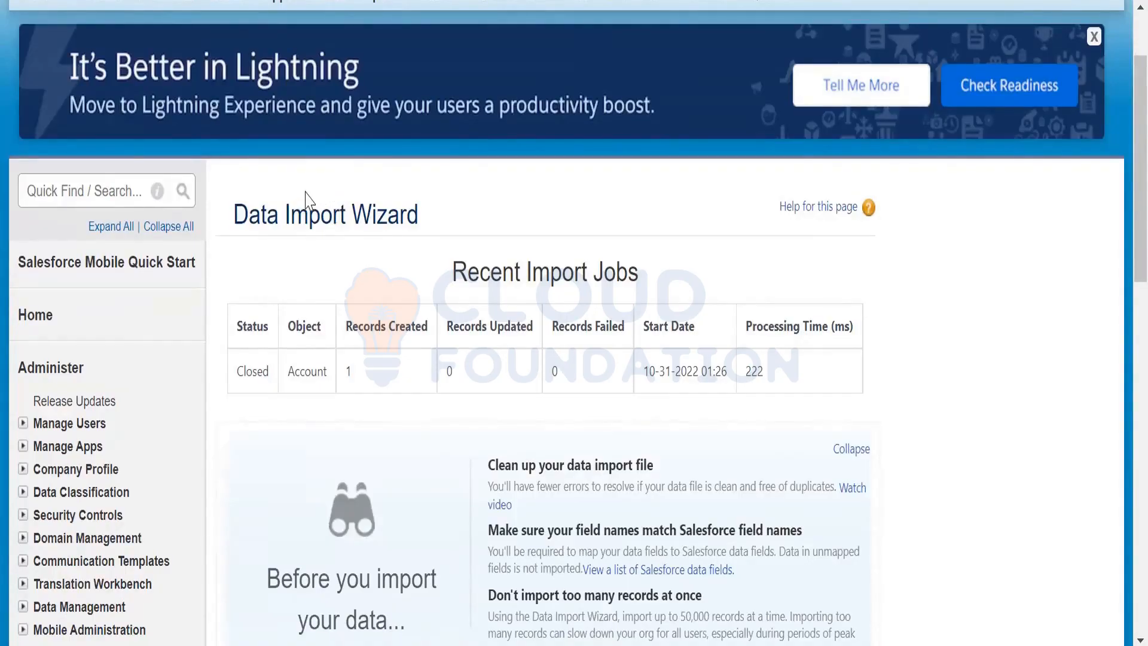
Go to the Contacts home page and display the records in the All Contacts view.
scroll(307, 204, "up", 2)
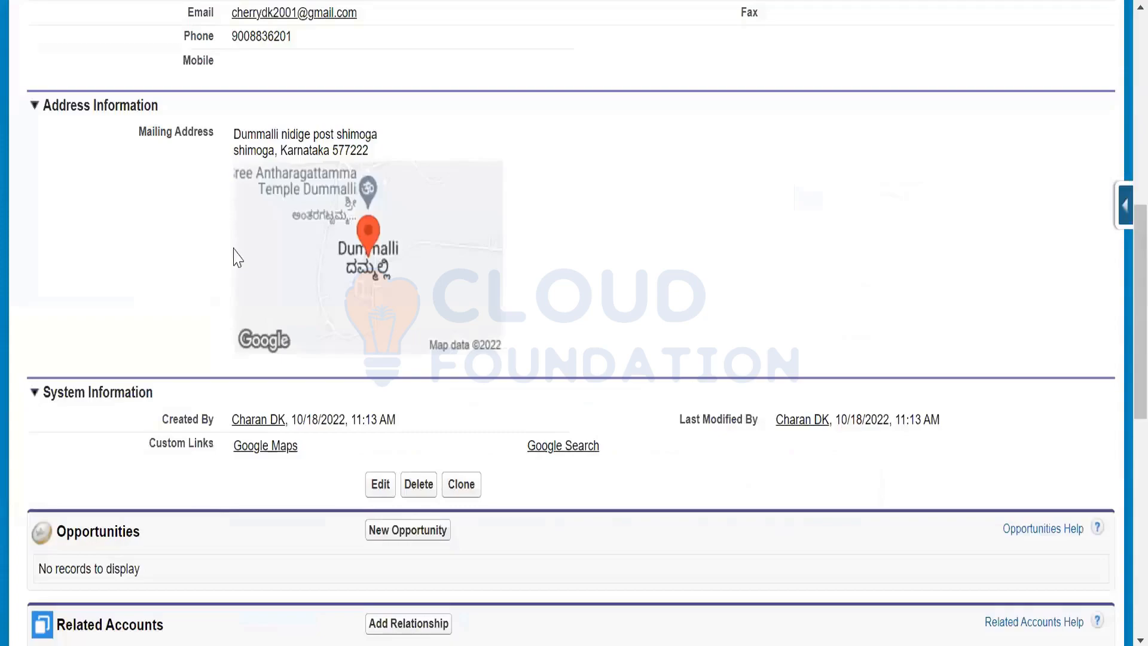
scroll(239, 263, "up", 10)
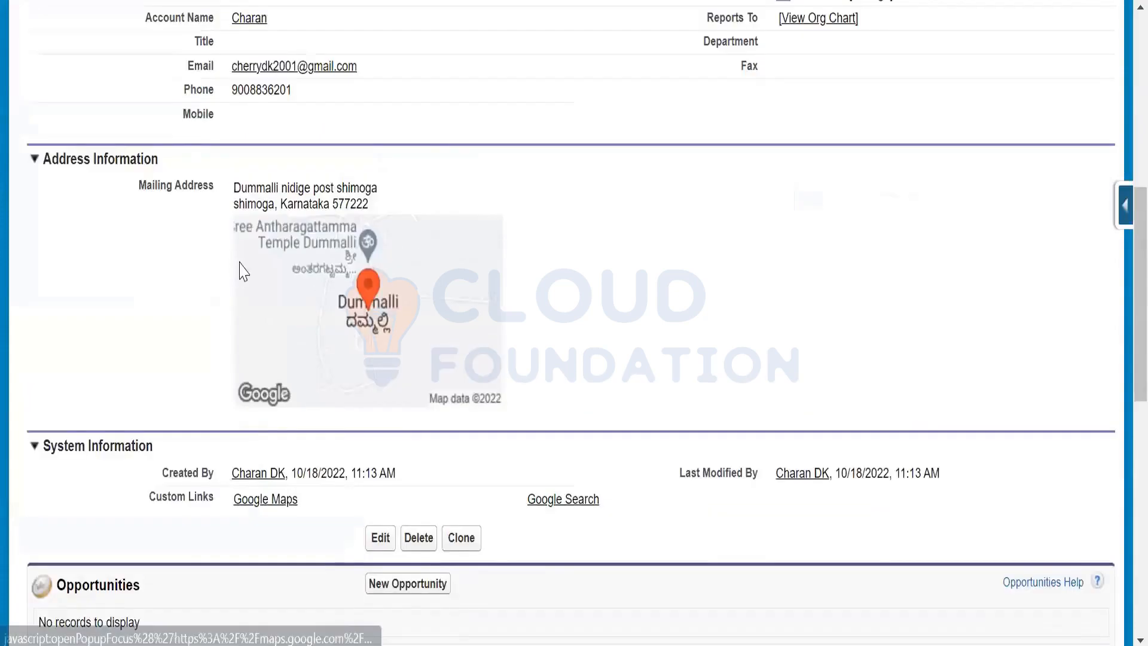
scroll(58, 111, "up", 1)
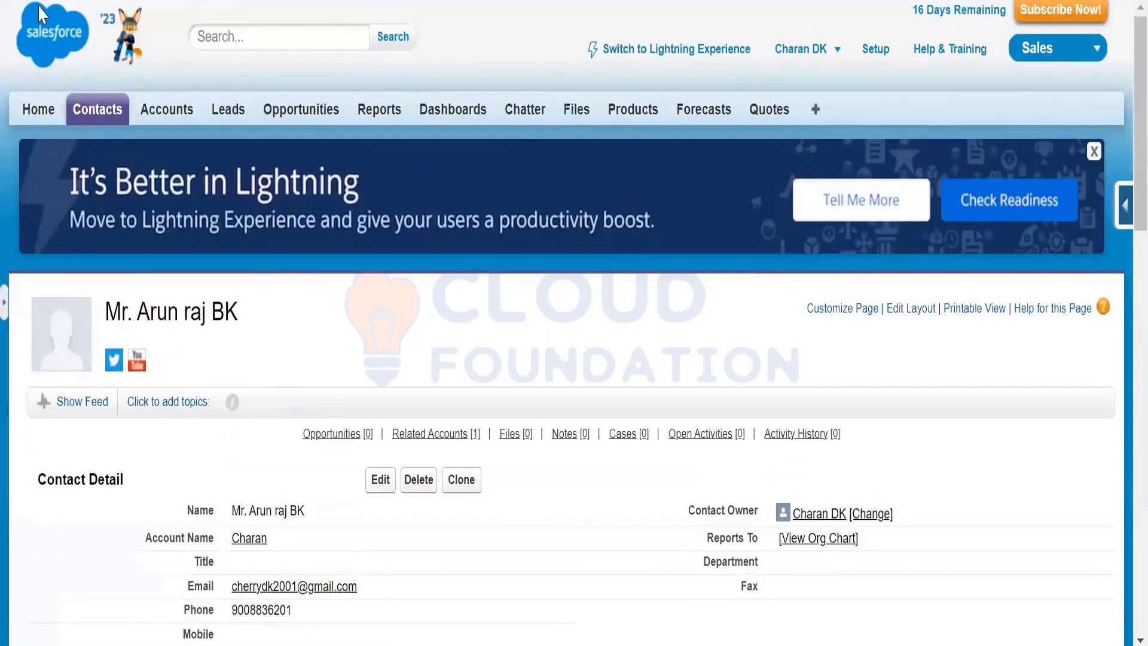
left_click(83, 120)
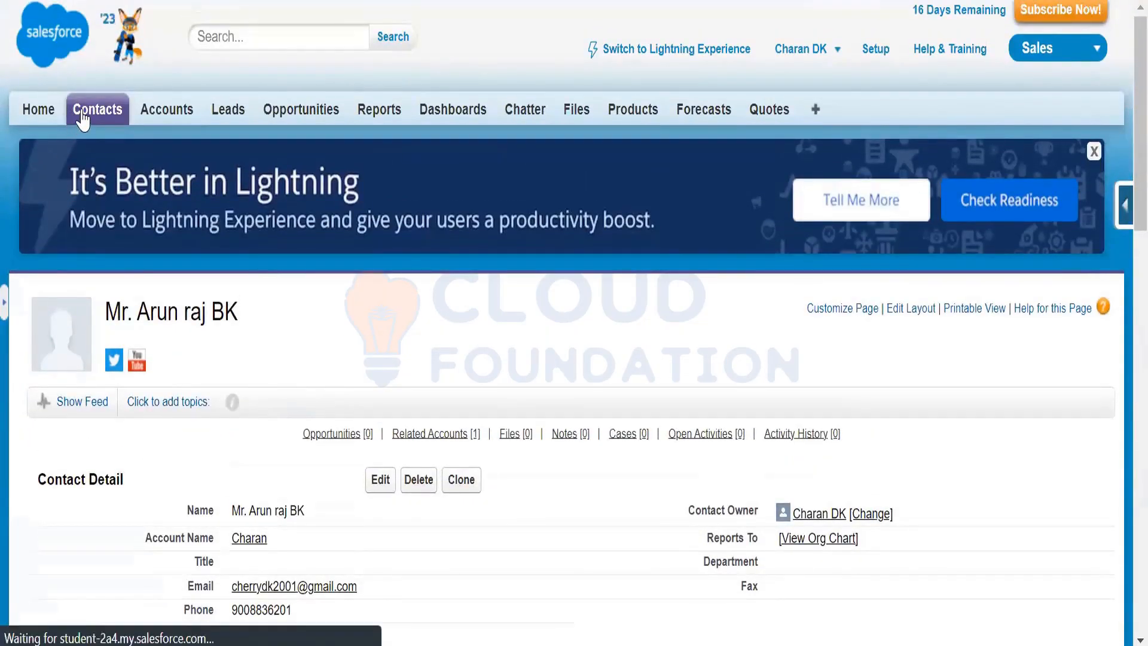
scroll(278, 395, "down", 4)
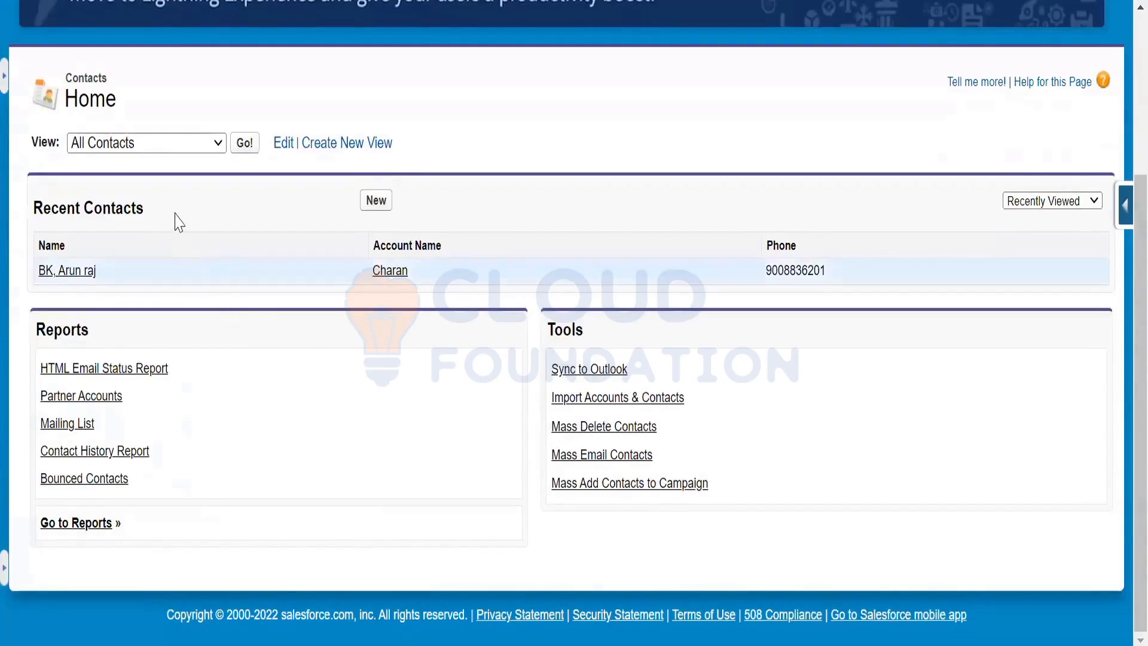
left_click(246, 153)
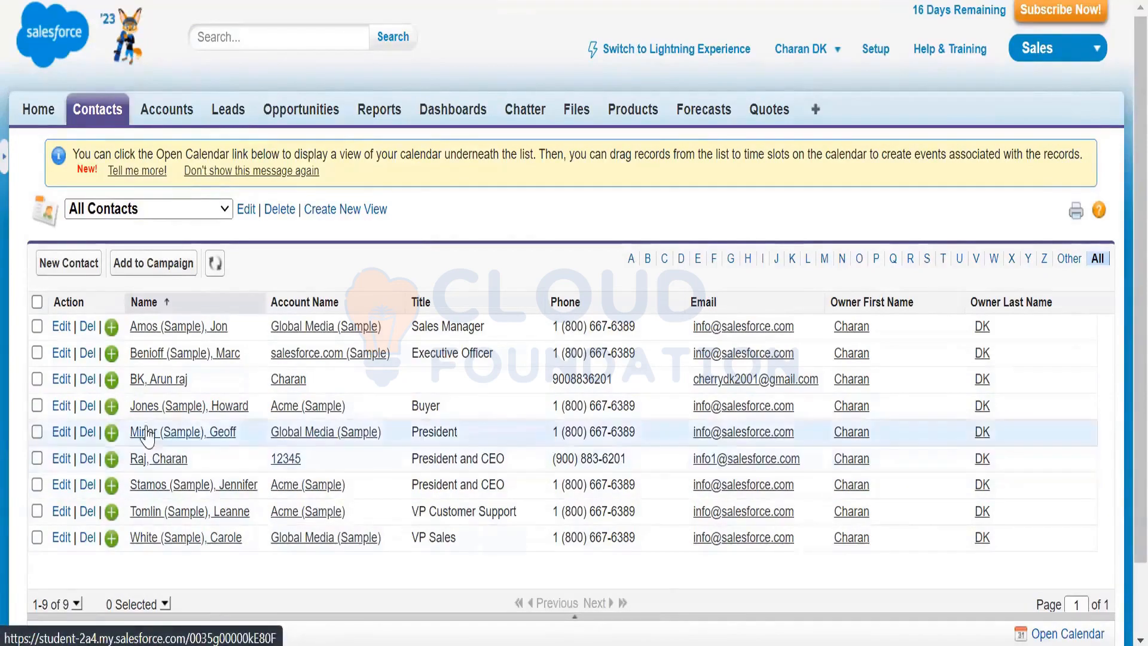
Open the contact imported from the salesforce 1 file and review its contact detail, mailing address and system information.
left_click(140, 460)
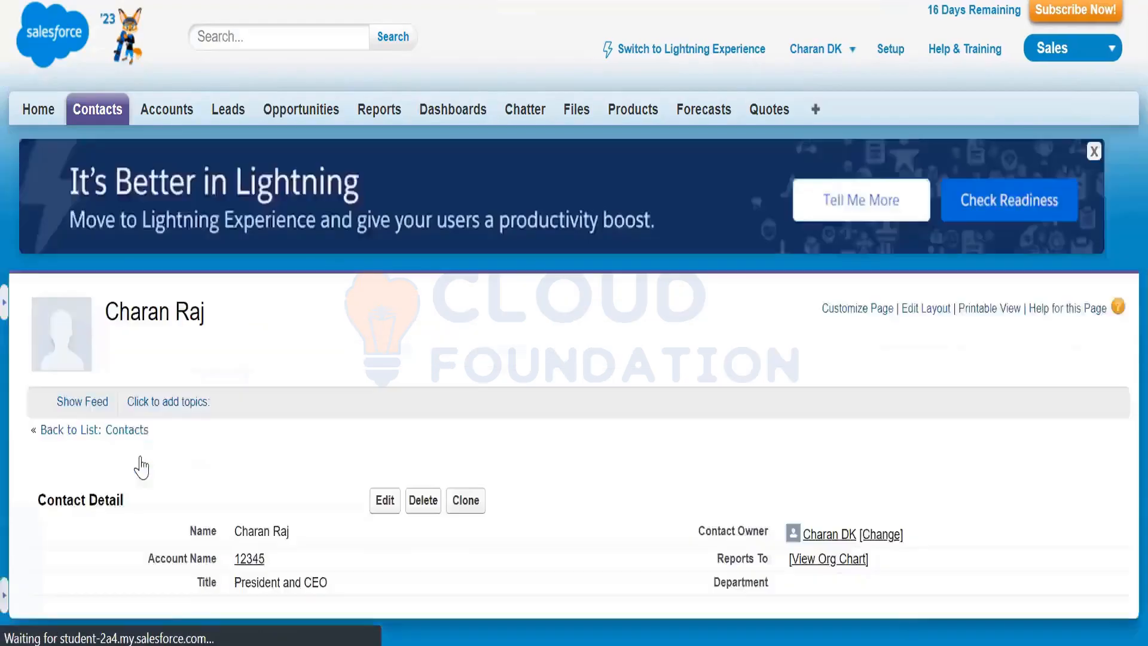
scroll(266, 491, "down", 4)
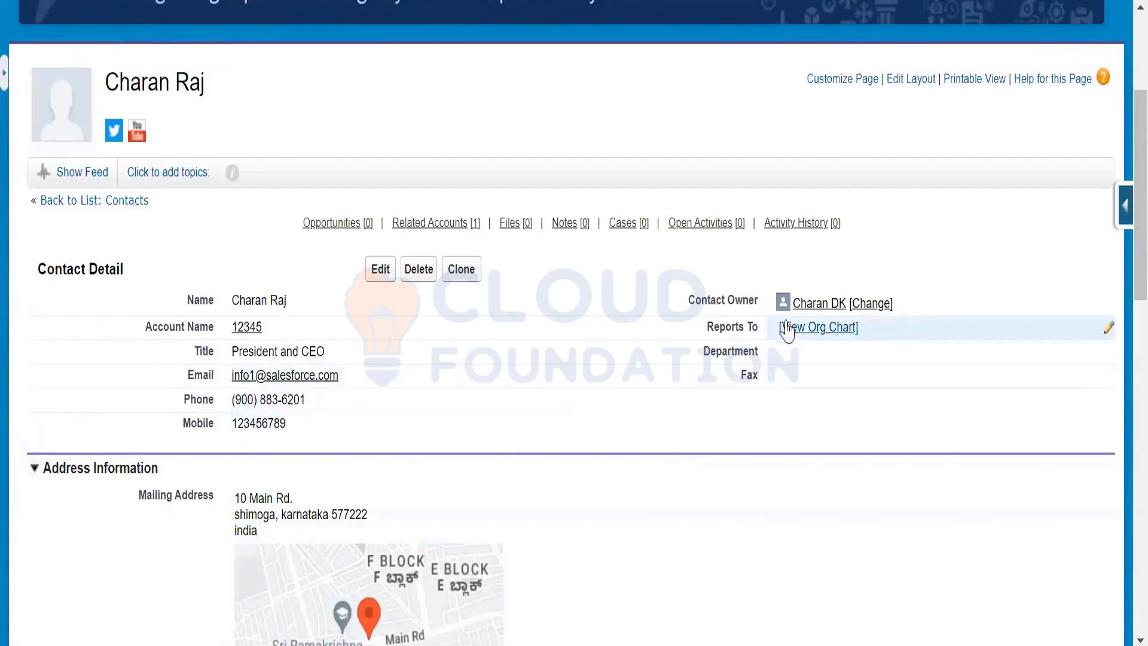
scroll(400, 410, "down", 4)
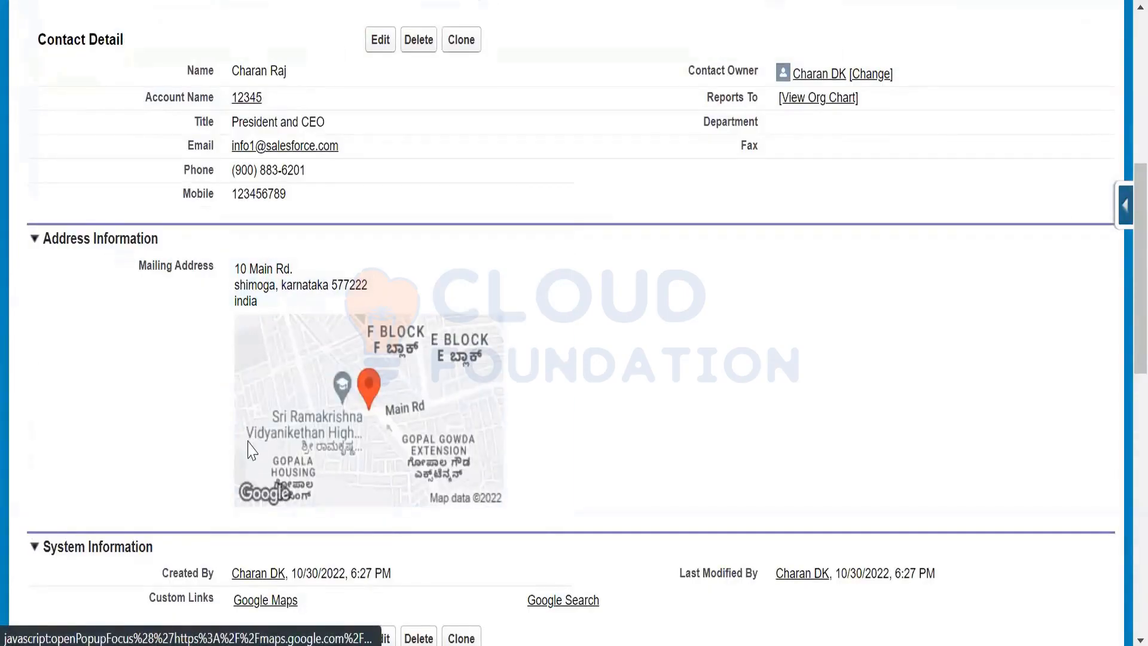
scroll(251, 448, "down", 2)
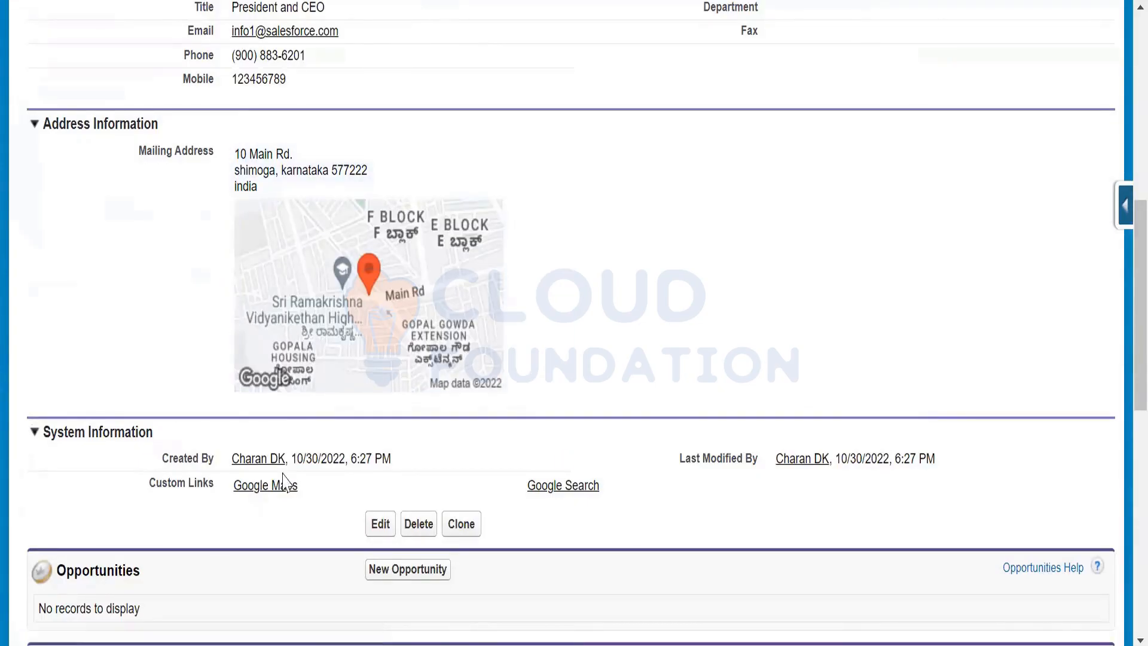
scroll(287, 466, "down", 2)
scroll(488, 337, "up", 3)
scroll(488, 336, "up", 5)
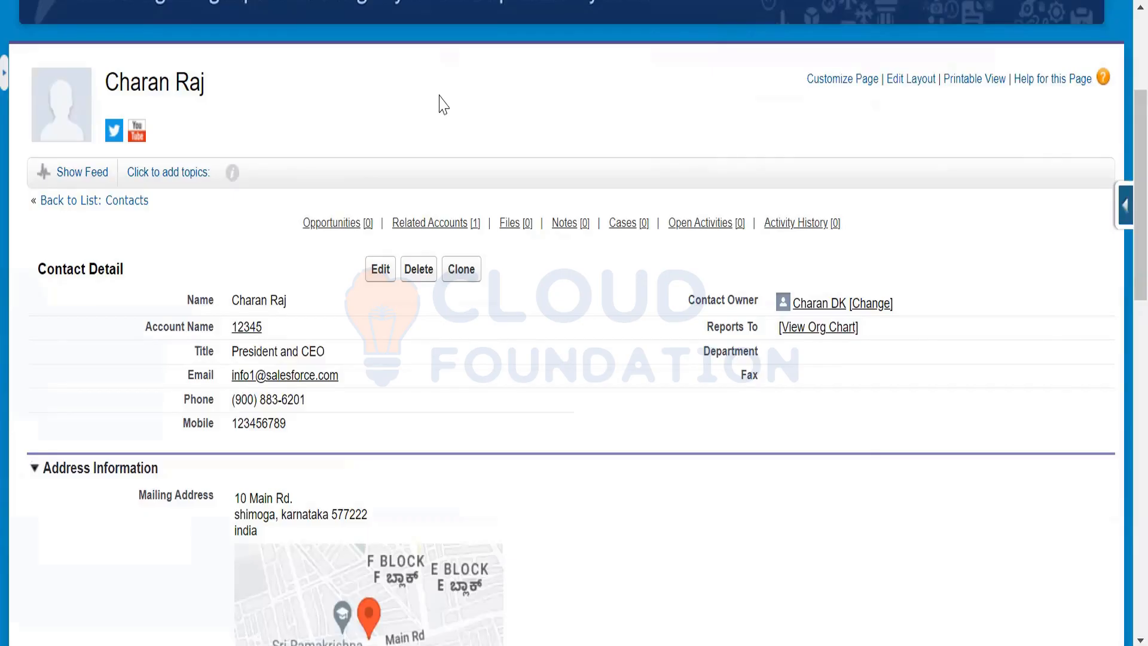
Open the salesforce 1 CSV from the desktop in Excel to compare its row with the imported contact, and return to the contact record.
key("alt+Tab")
key("alt+Tab")
key("alt+Tab")
key("alt+Tab")
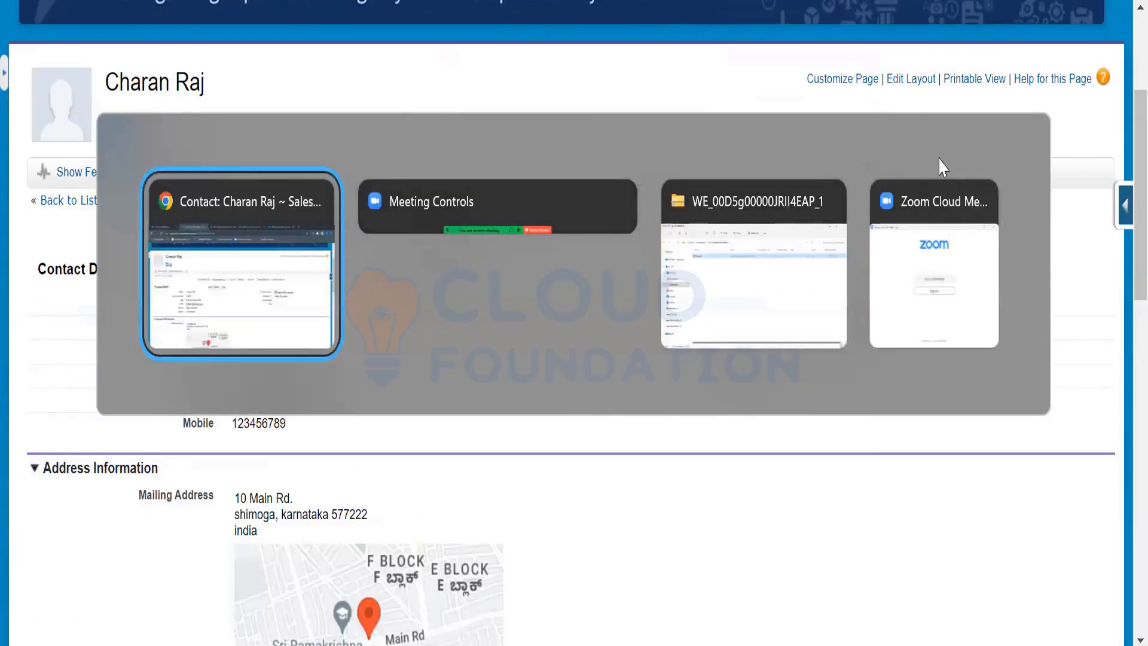
key("super+d")
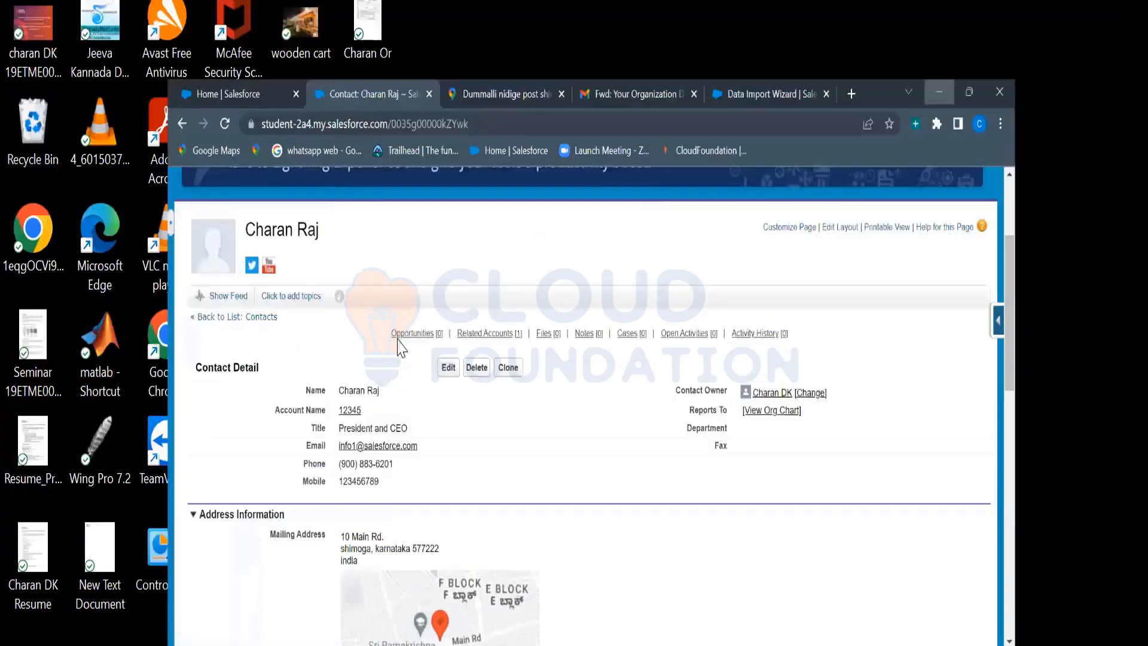
double_click(396, 338)
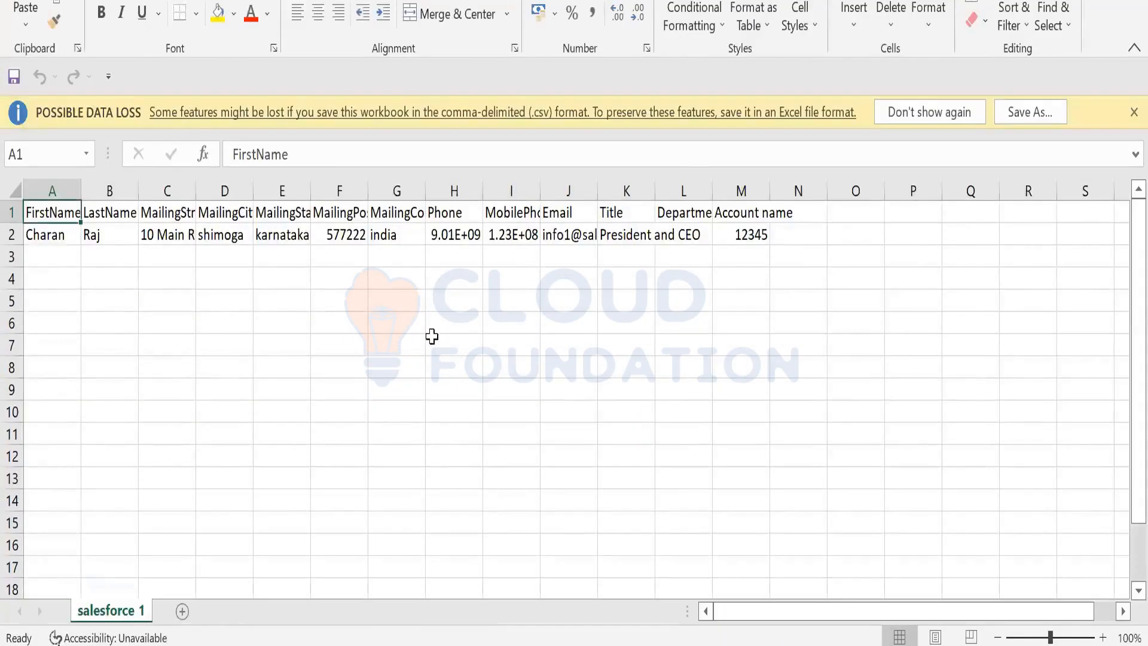
key("alt+Tab")
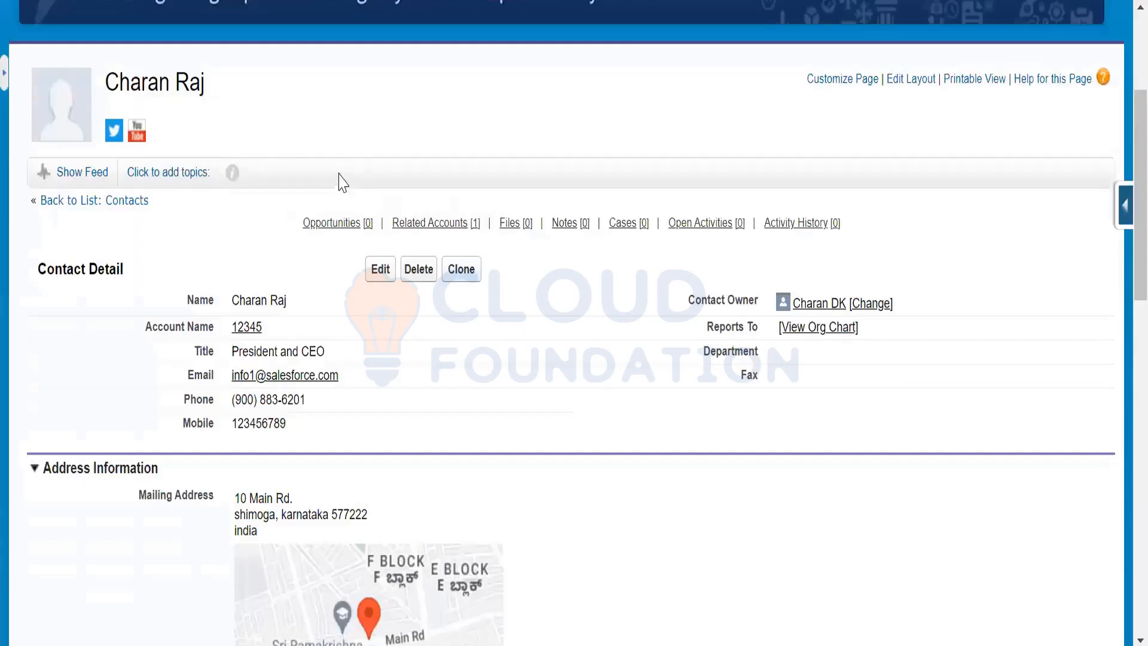
Switch to the Data Import Wizard page and check the Account job in the Recent Import Jobs list.
scroll(656, 18, "up", 2)
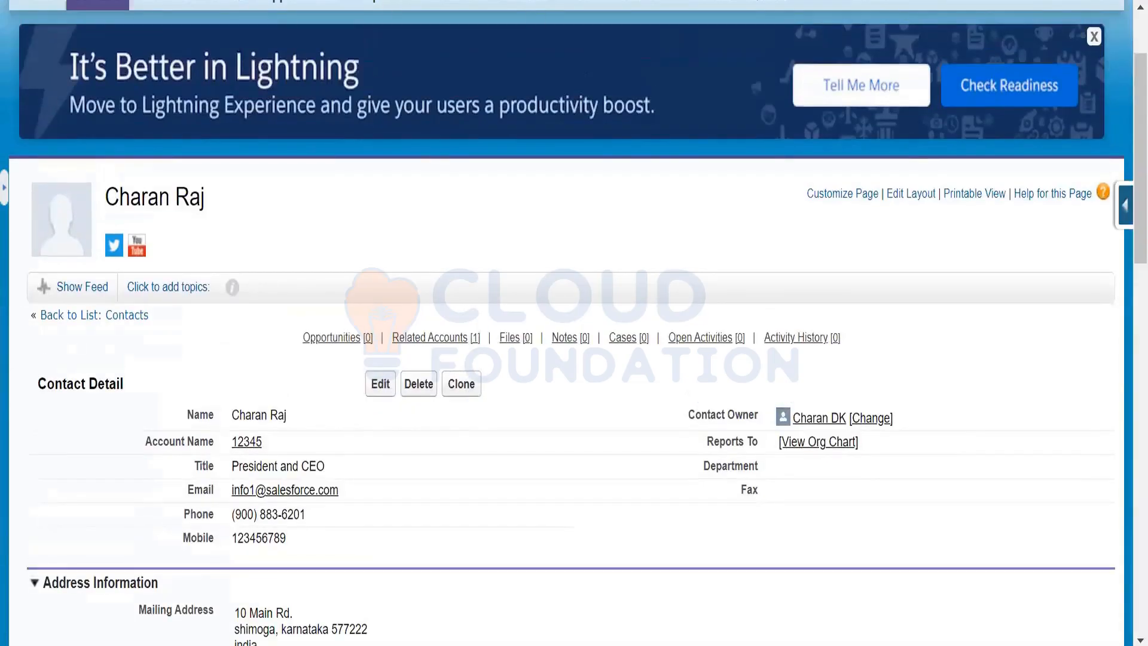
scroll(233, 95, "up", 2)
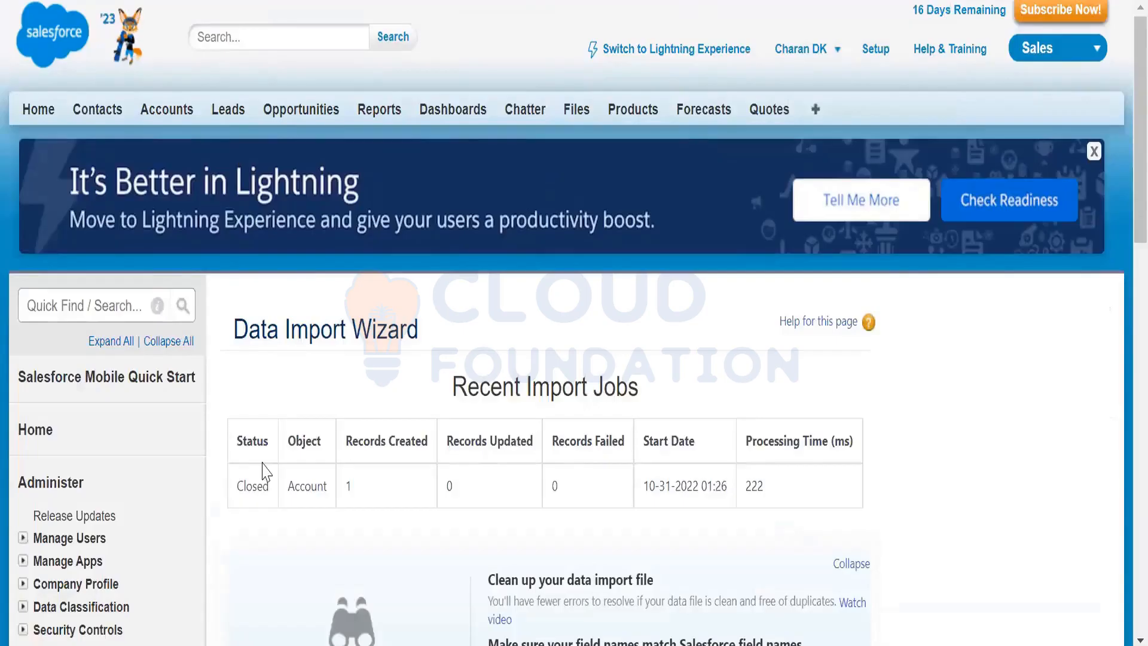
scroll(324, 478, "down", 1)
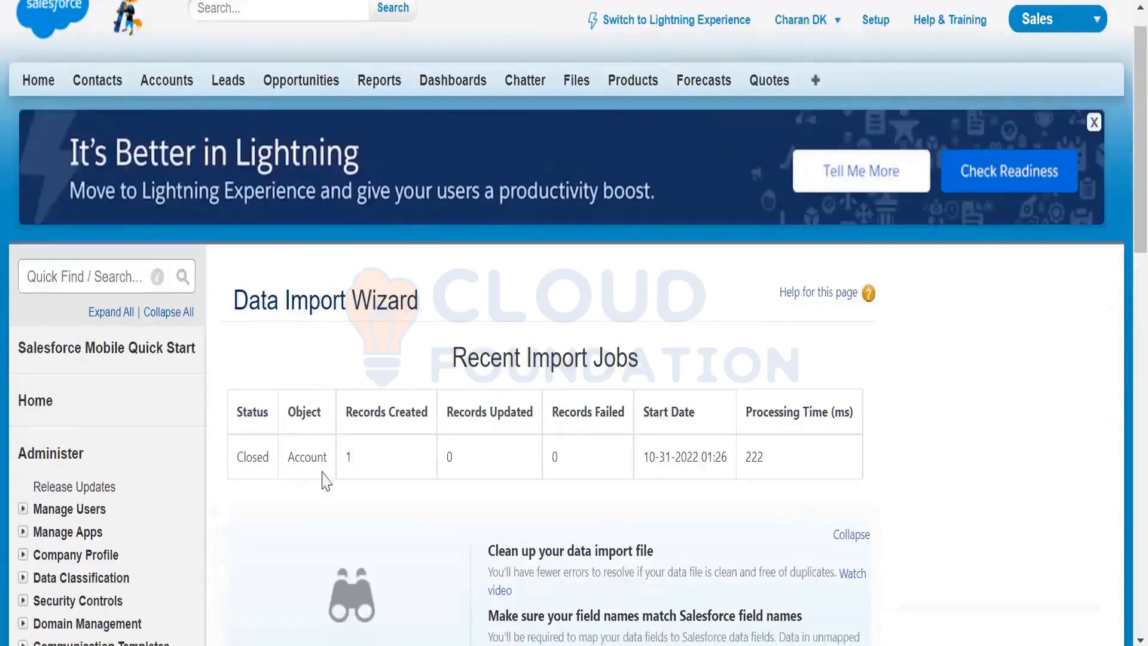
scroll(360, 481, "down", 3)
scroll(359, 478, "down", 12)
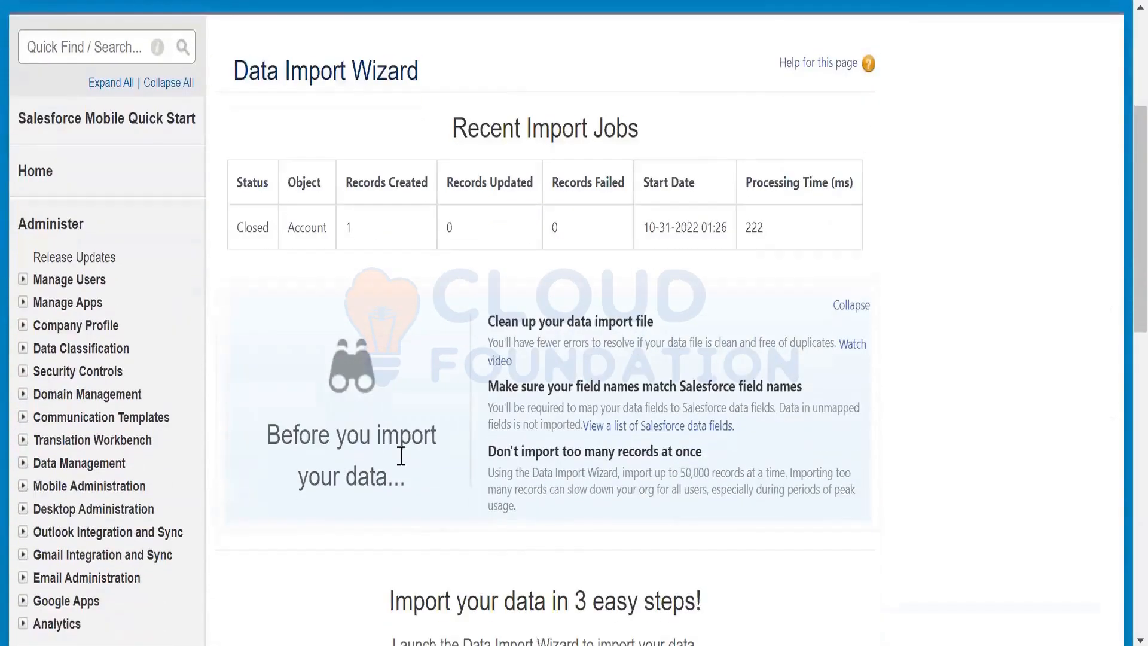
Launch the import wizard again and choose Accounts and Contacts as the kind of data to import.
scroll(412, 459, "down", 8)
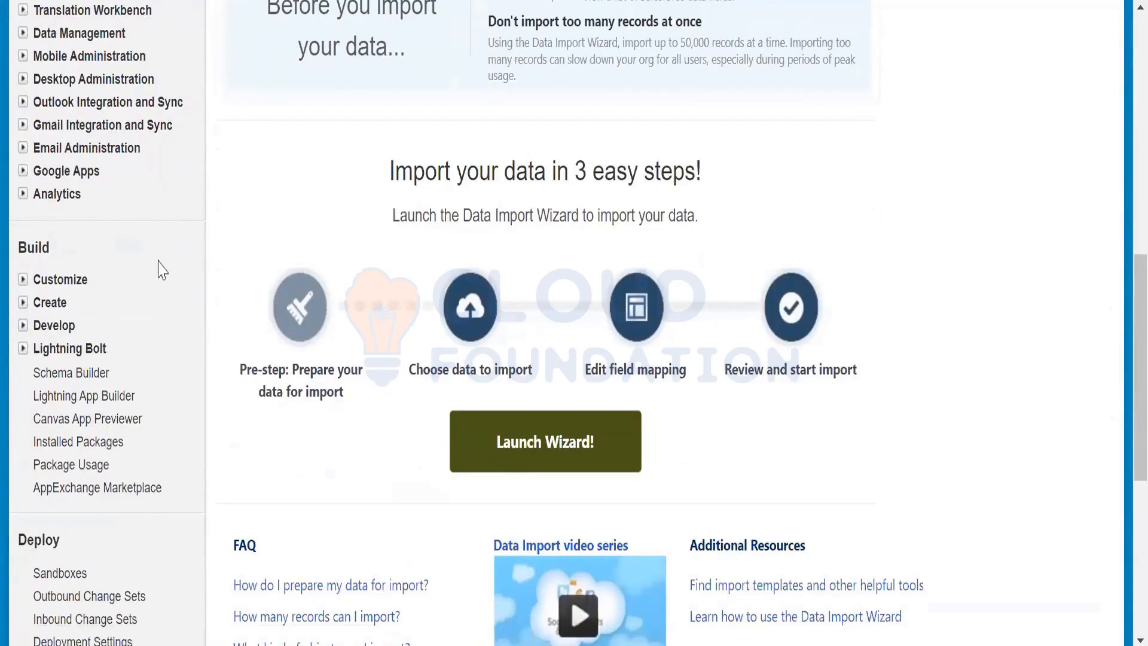
scroll(143, 279, "up", 2)
scroll(143, 279, "up", 1)
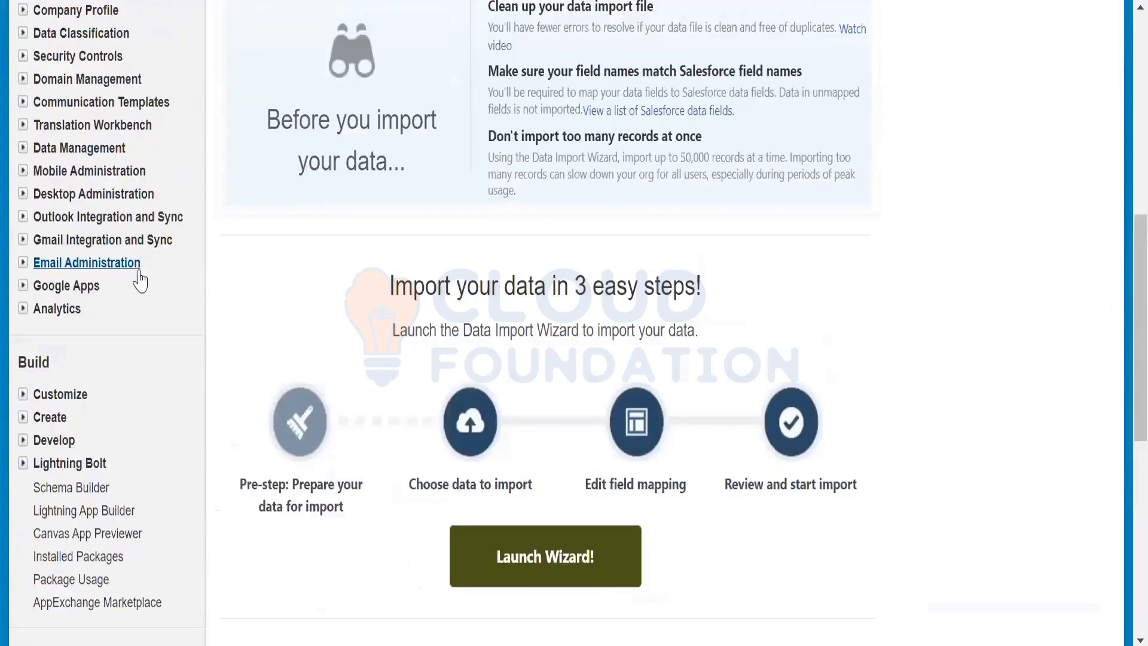
scroll(143, 278, "down", 3)
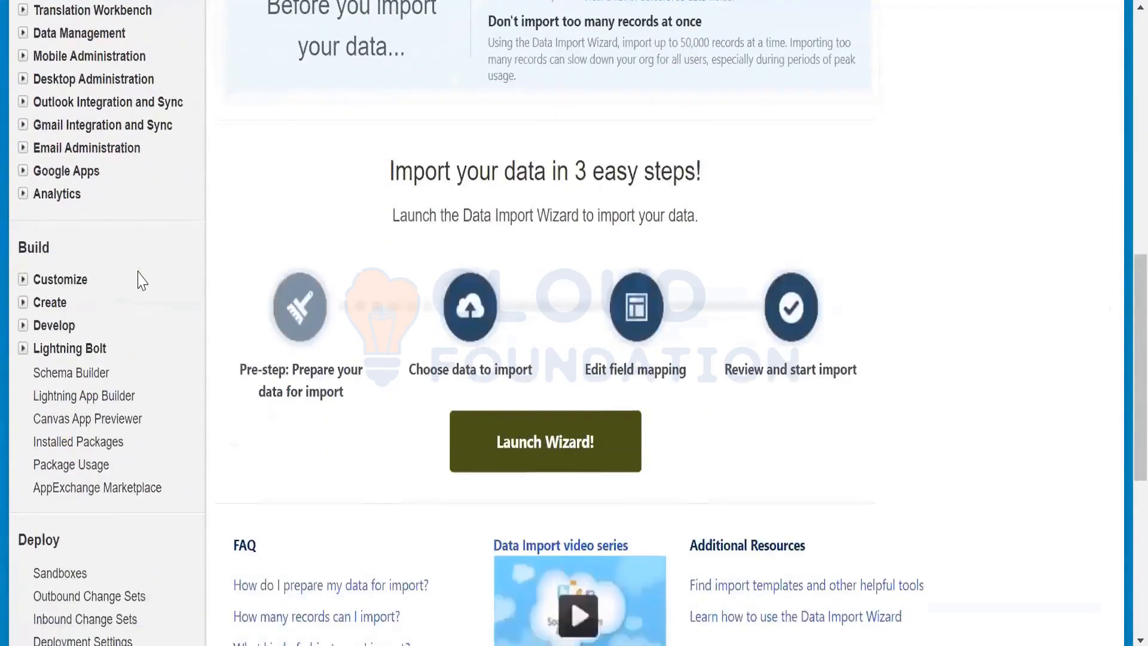
left_click(539, 466)
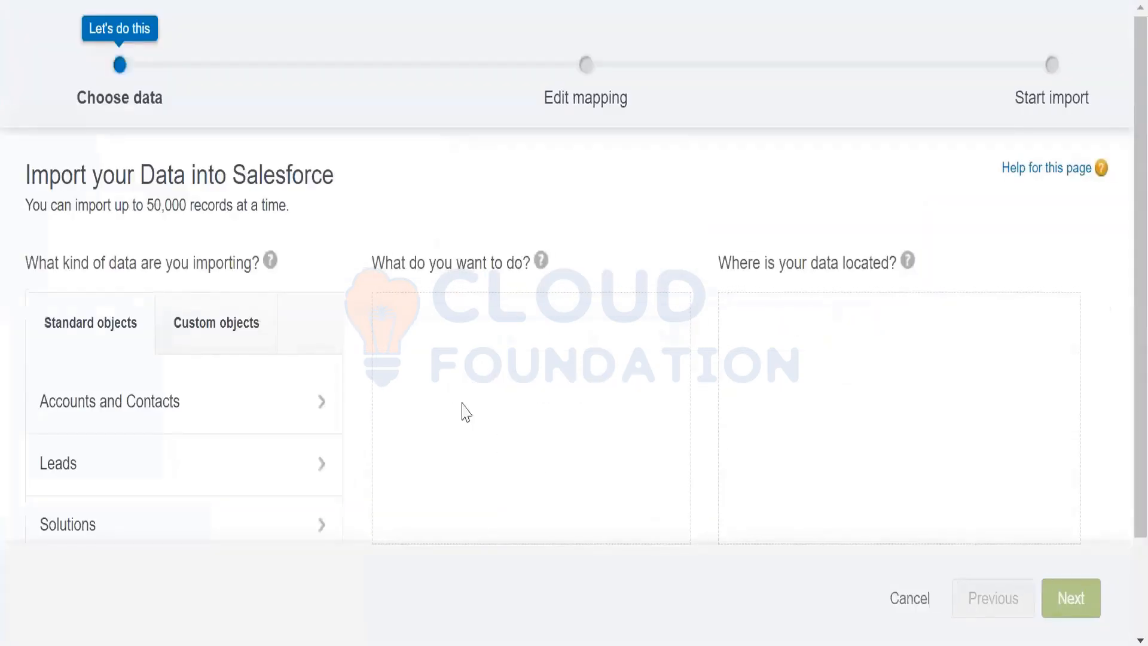
left_click(192, 402)
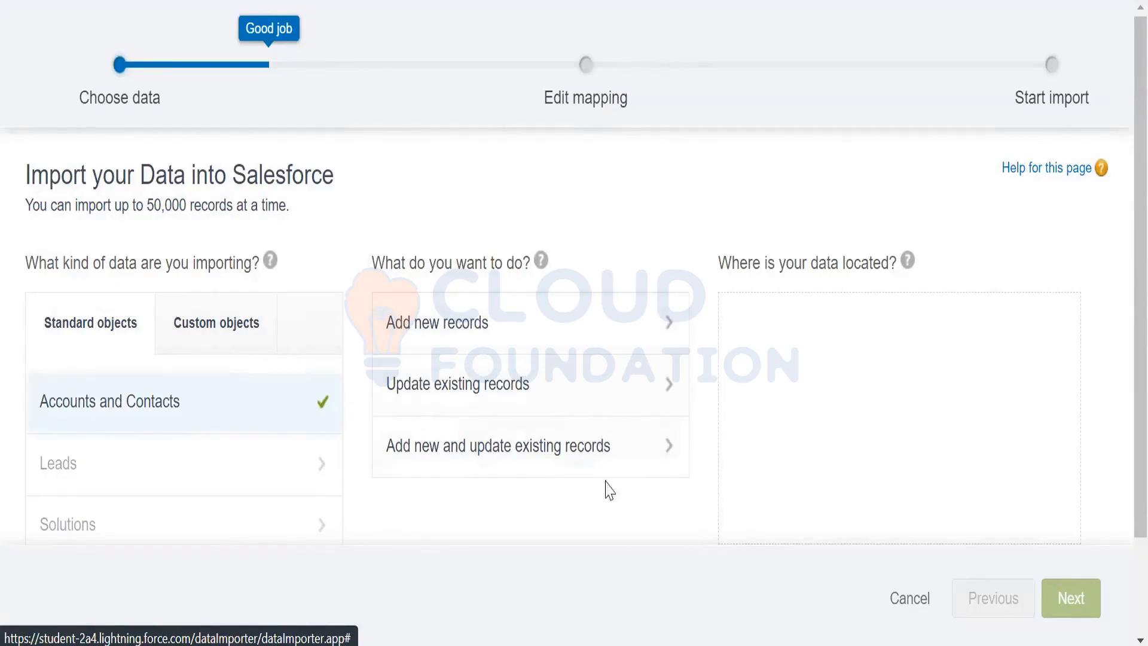
key("XF86MonBrightnessDown")
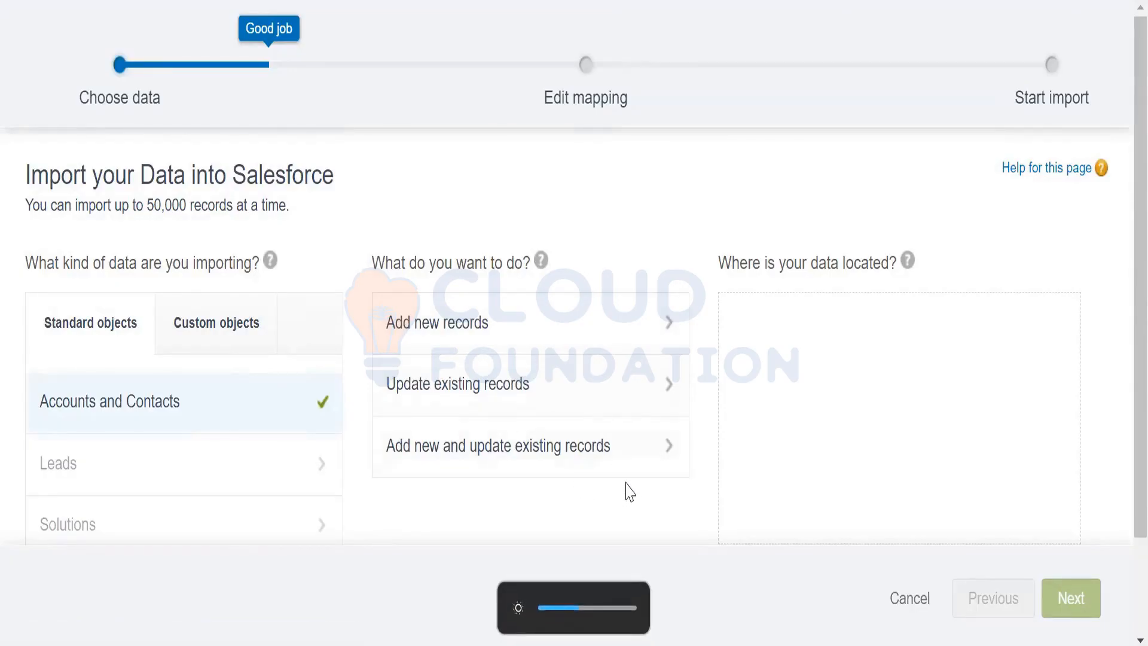
key("XF86MonBrightnessUp")
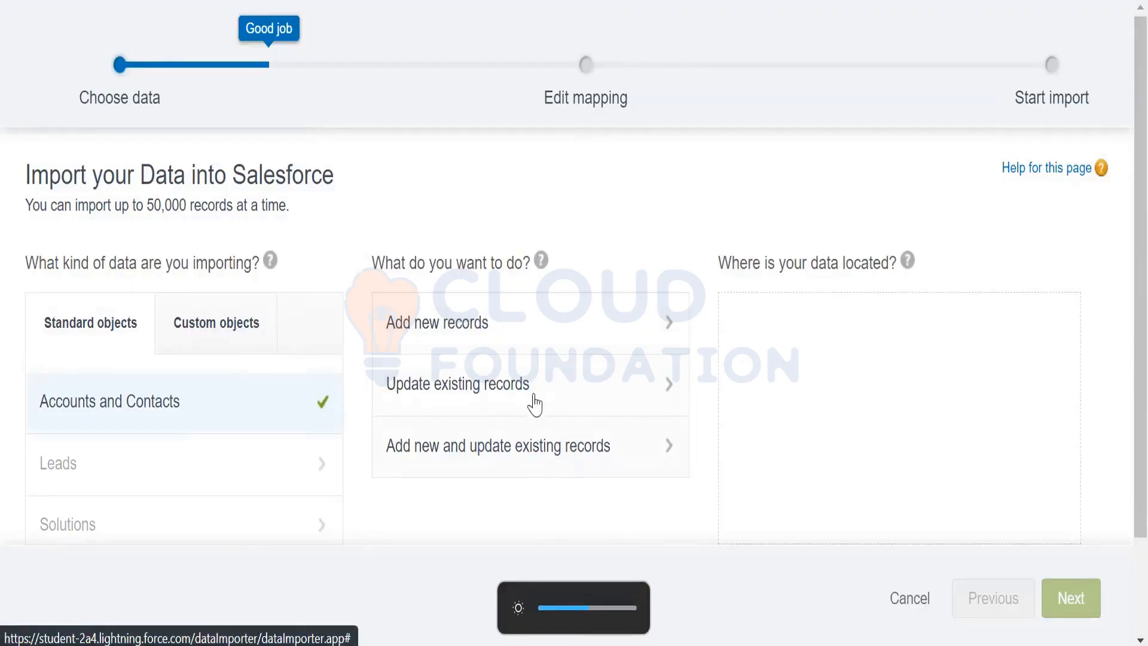